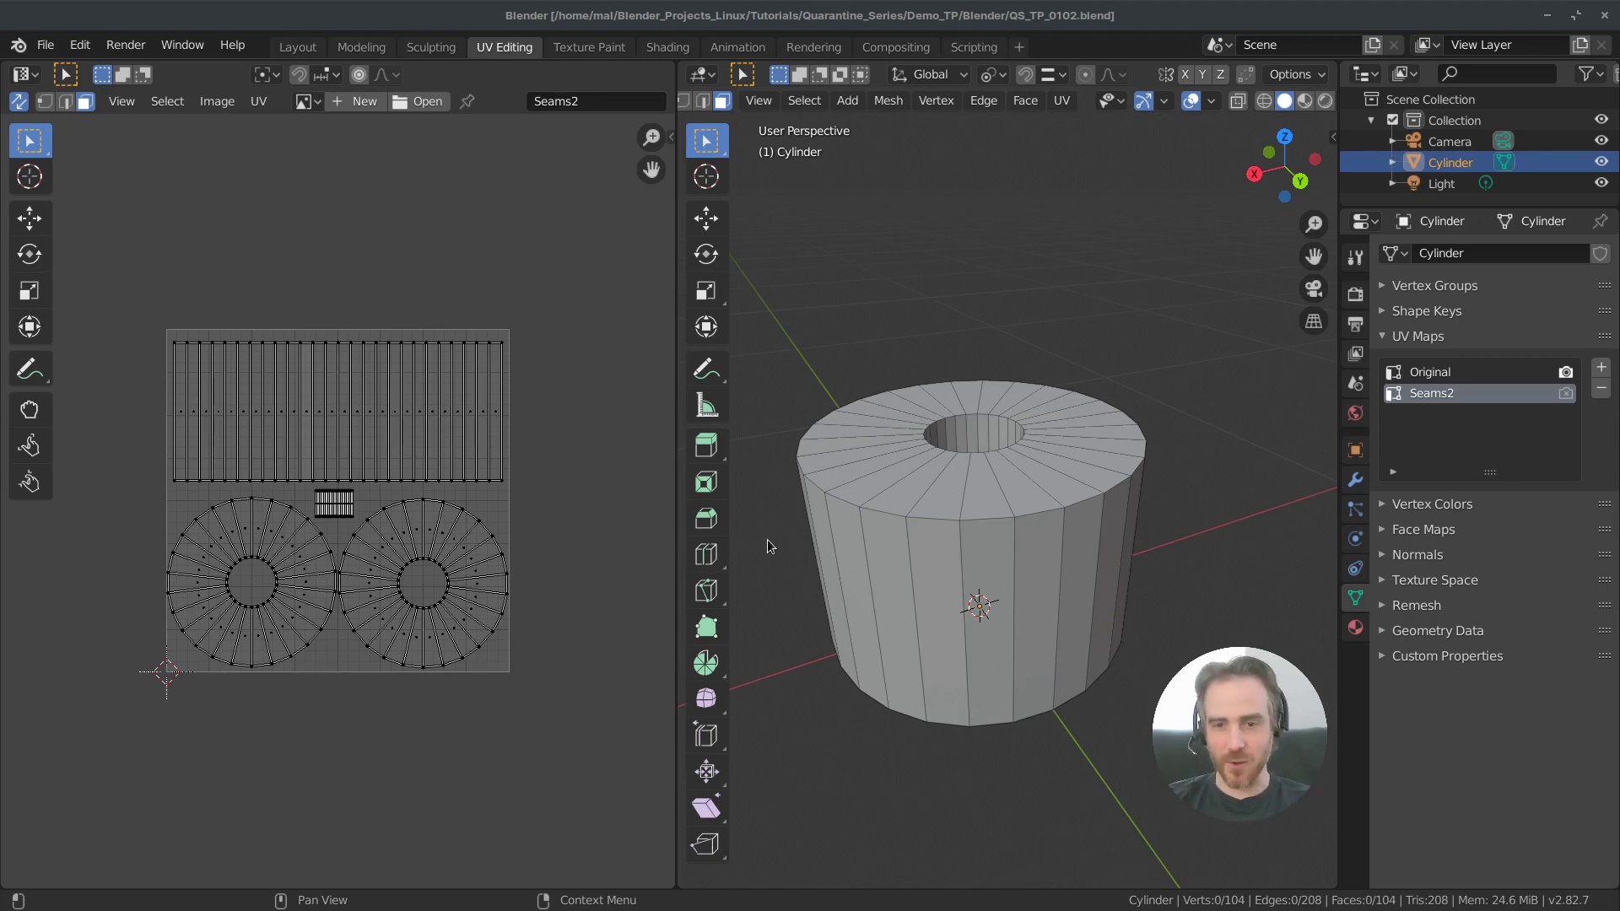
Step: Switch to the Texture Paint workspace and frame the cylinder closely in the 3D viewport by selecting its faces in Edit Mode
{"action": "left_click", "coordinate": [580, 50]}
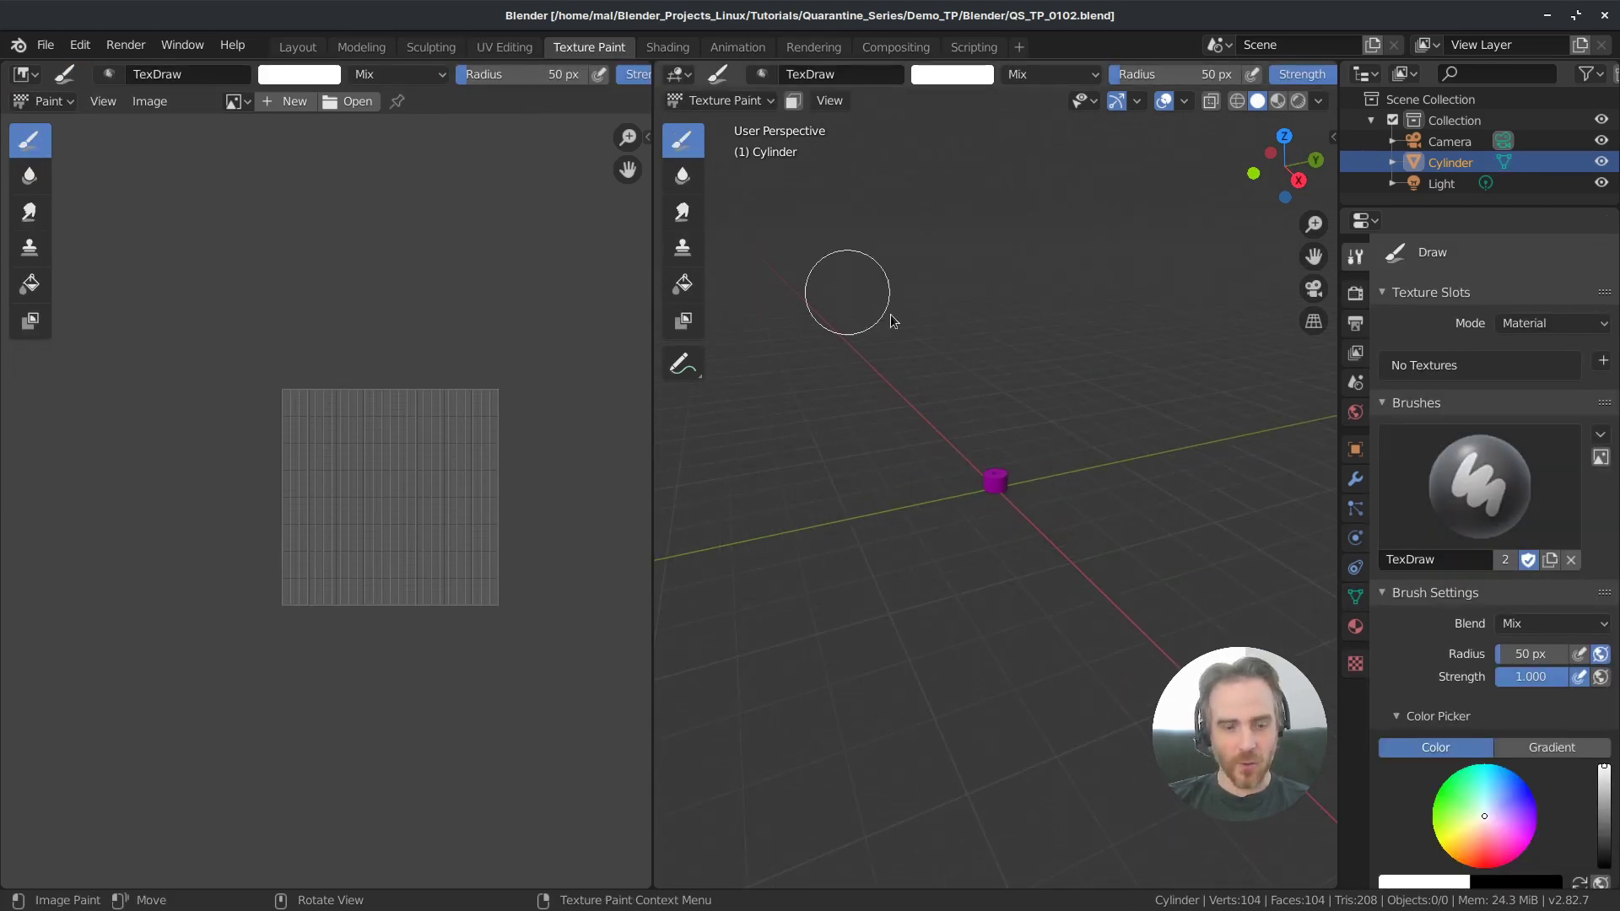
{"action": "key", "text": "Tab"}
{"action": "mouse_move", "coordinate": [954, 439]}
{"action": "left_mouse_down"}
{"action": "mouse_move", "coordinate": [1034, 540]}
{"action": "mouse_move", "coordinate": [1021, 508]}
{"action": "left_mouse_up"}
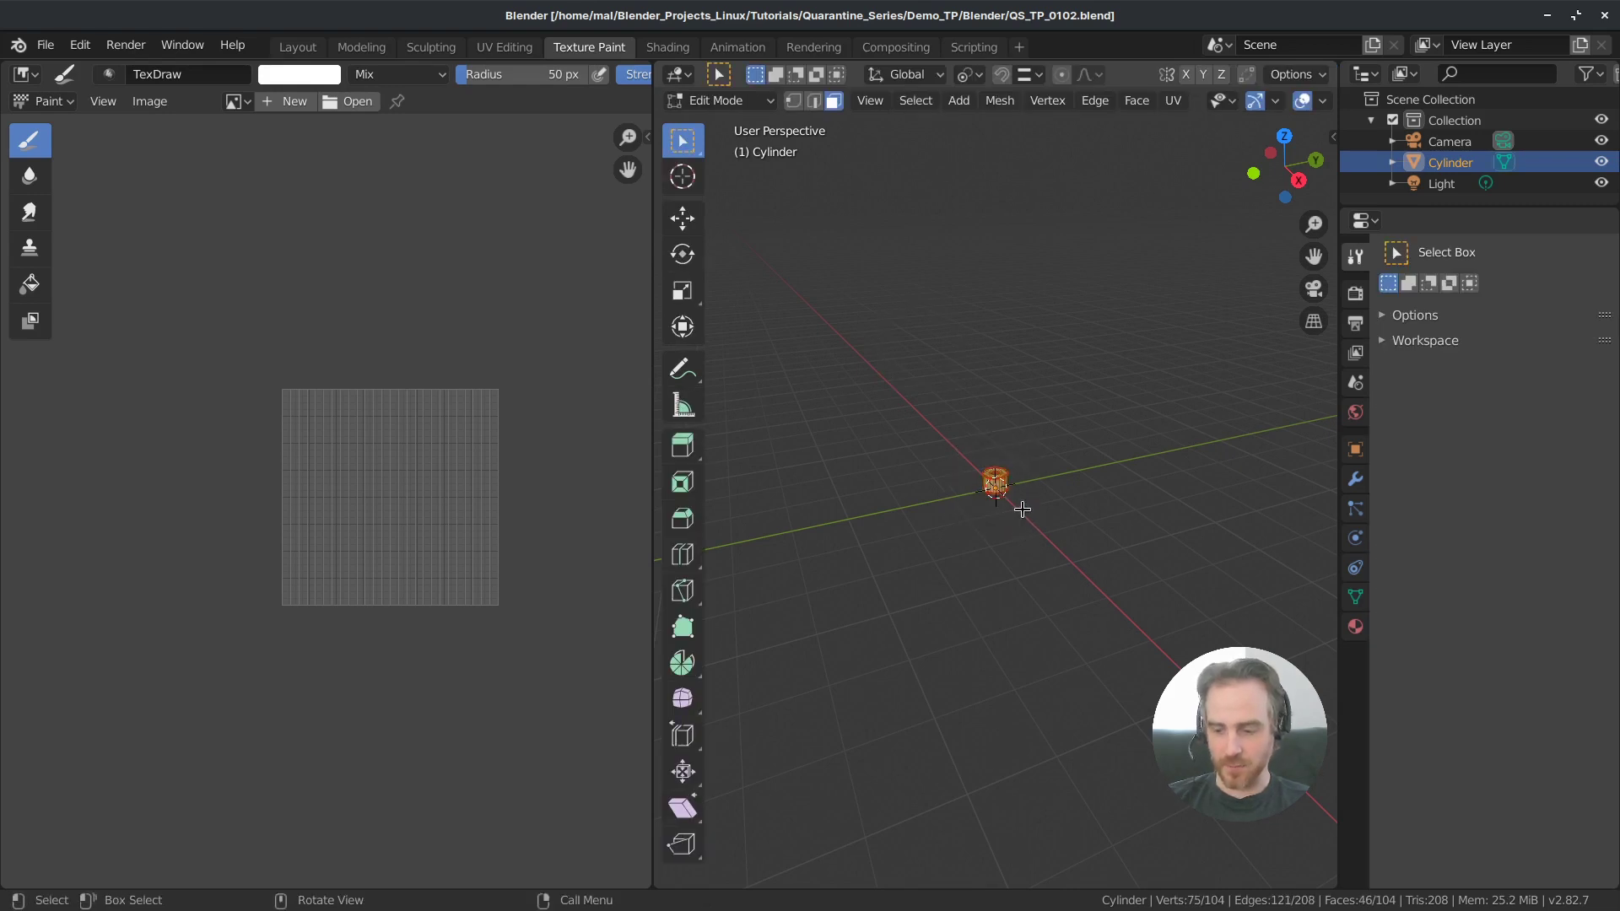
{"action": "key", "text": "KP_Decimal"}
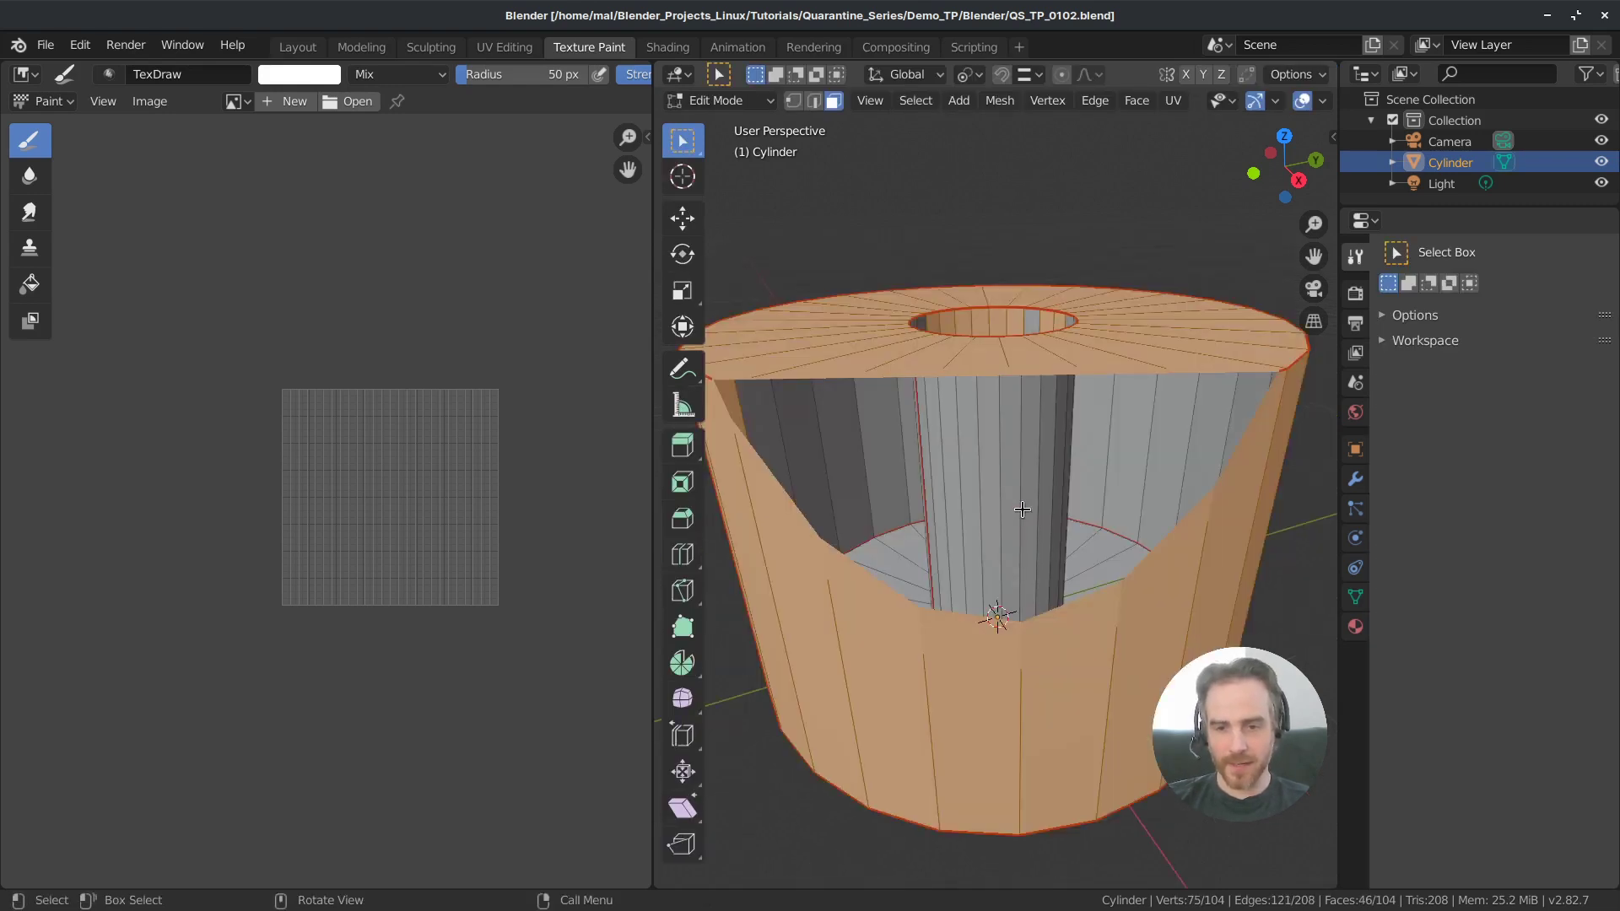
Step: Set the 3D viewport's Clip Start to 39.37 thou
{"action": "key", "text": "n"}
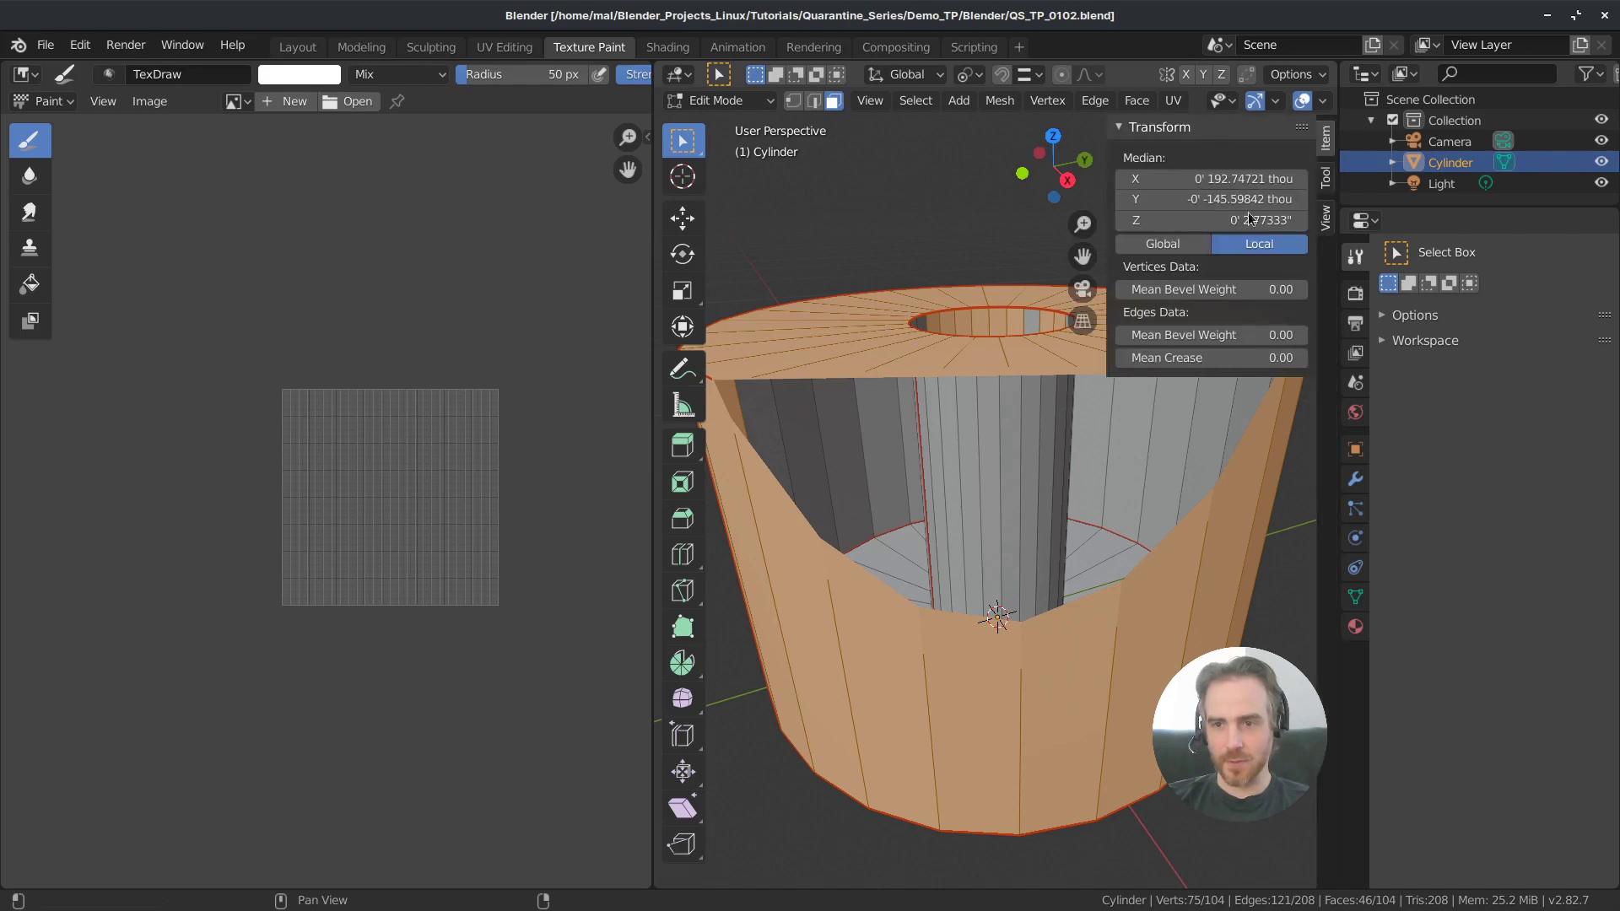
{"action": "left_click", "coordinate": [1326, 217]}
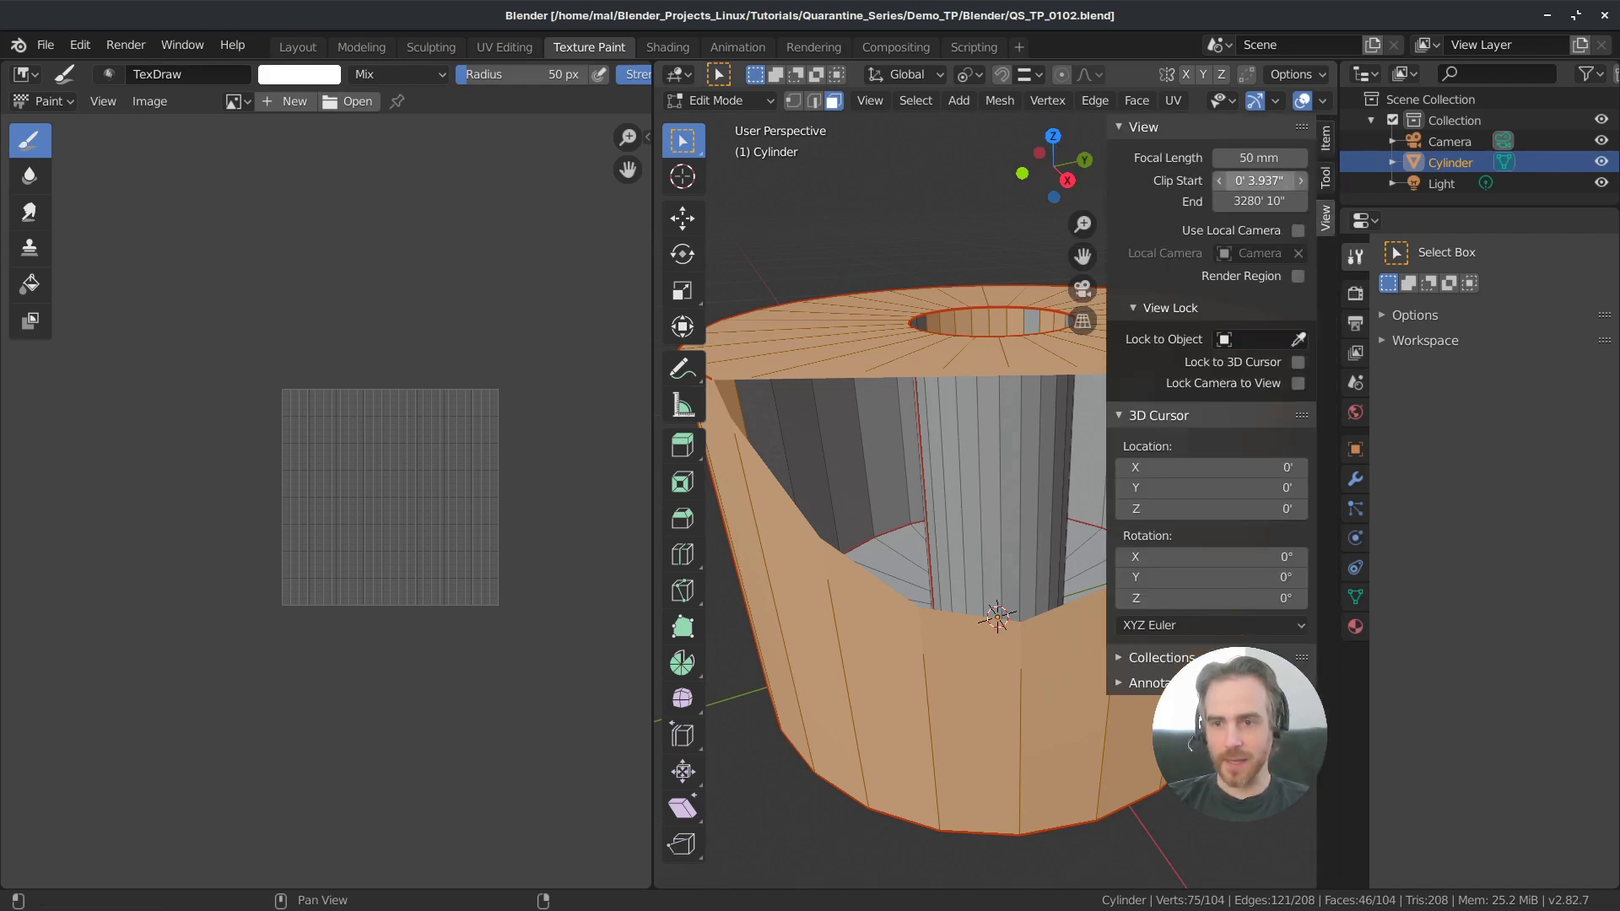
{"action": "left_click_drag", "start_coordinate": [1257, 180], "coordinate": [1232, 180]}
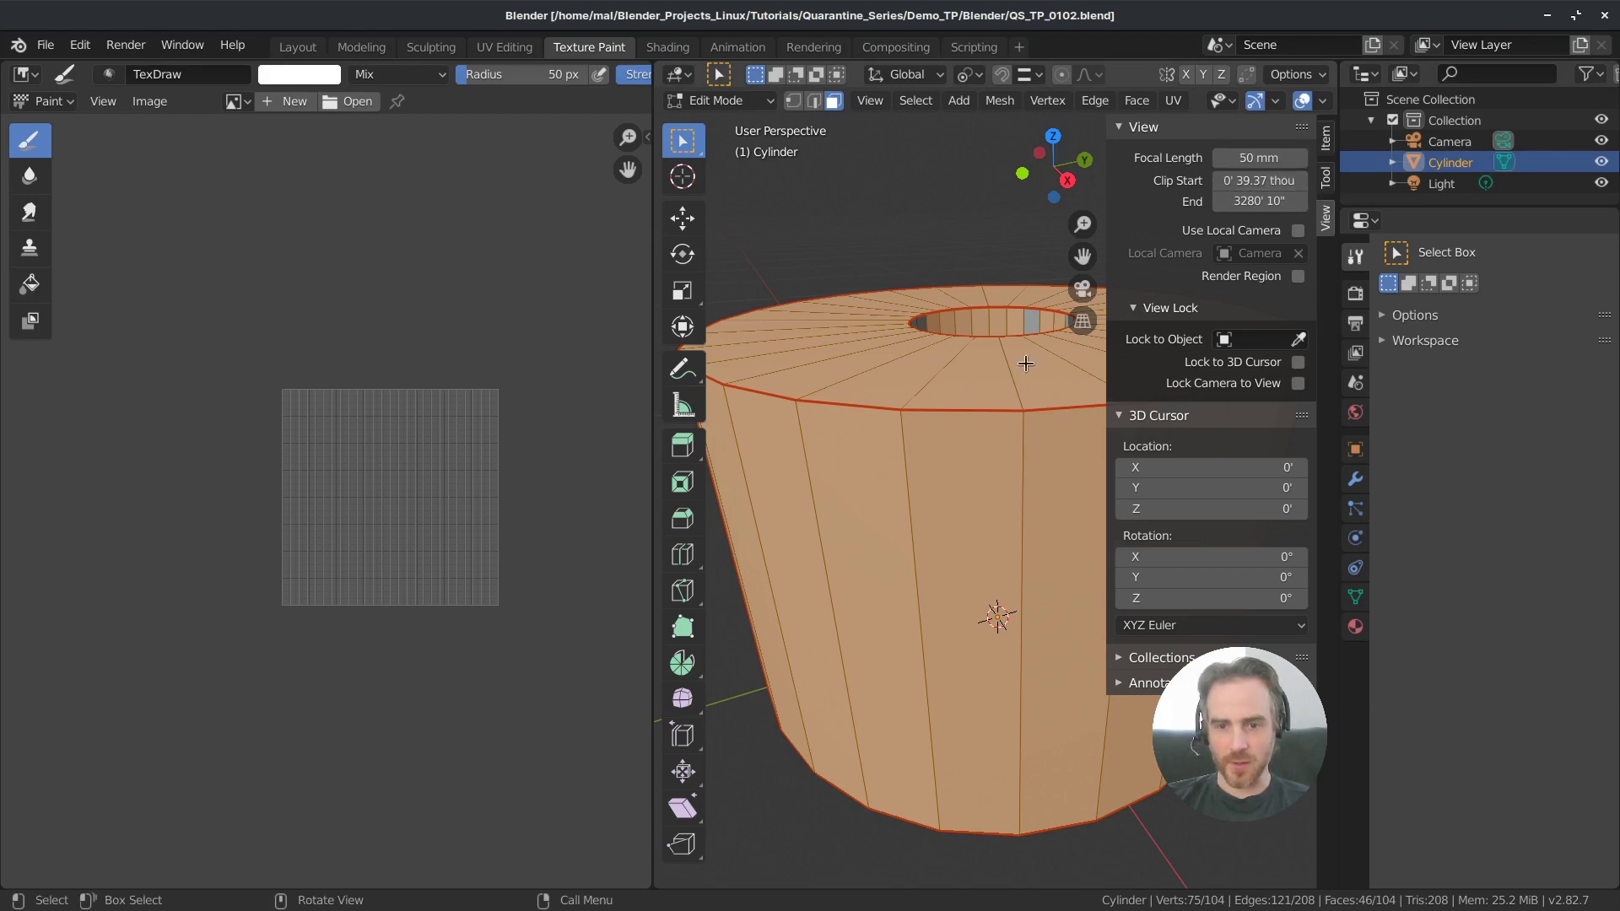
{"action": "key", "text": "n"}
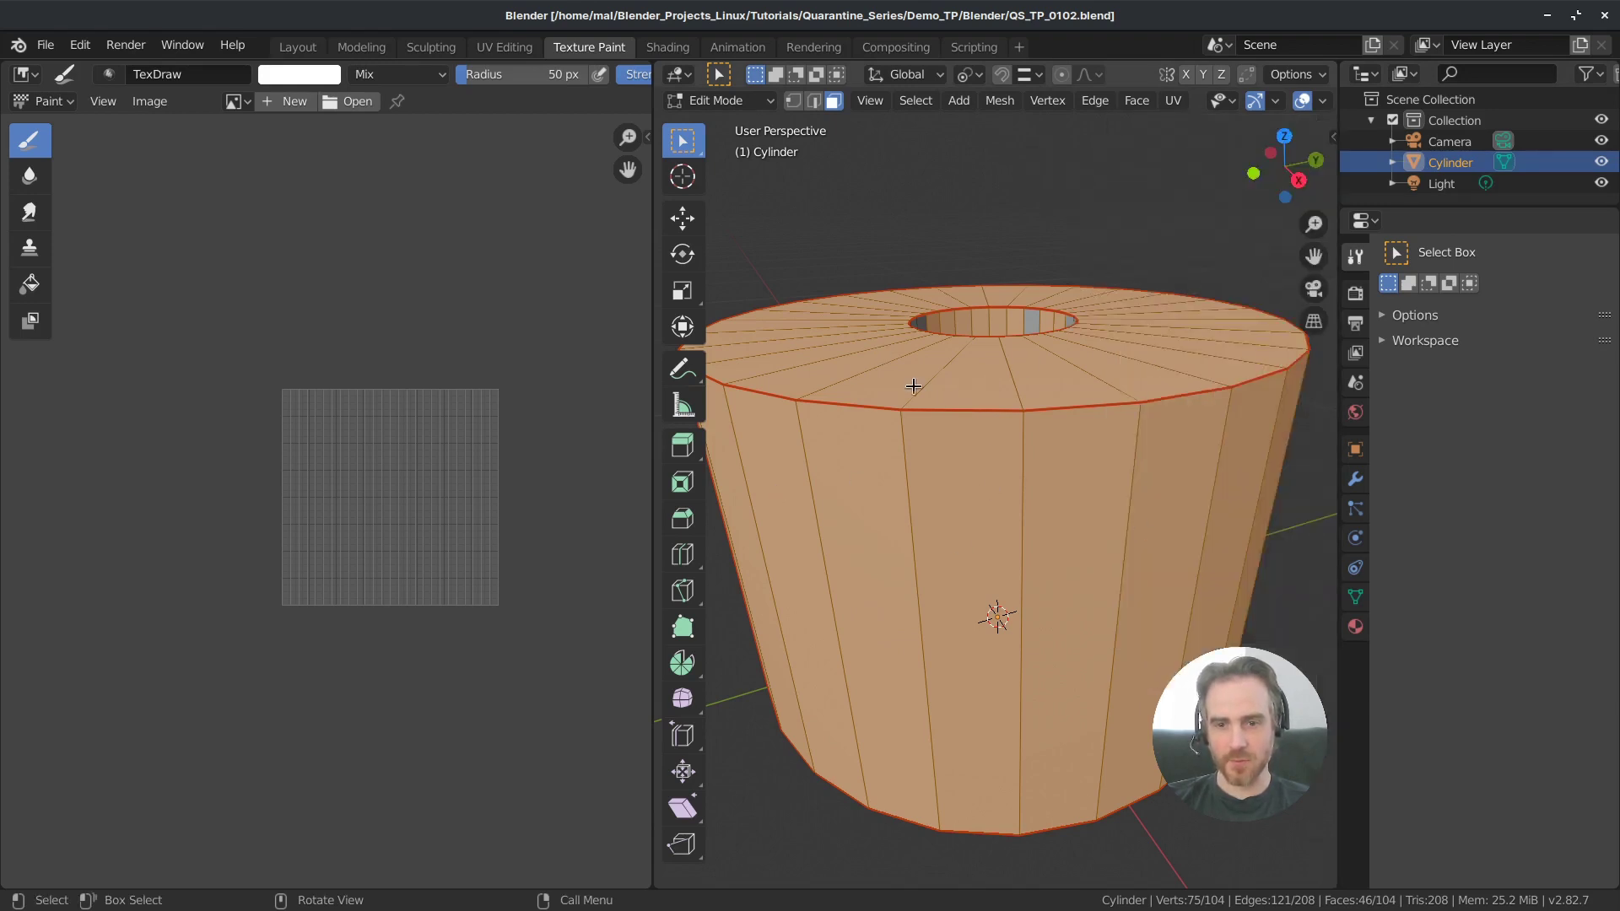
Step: Select all of the cylinder's faces in Edit Mode and return to Texture Paint mode
{"action": "scroll", "coordinate": [1004, 405], "scroll_direction": "down", "scroll_amount": 1}
{"action": "middle_click_drag", "start_coordinate": [1004, 406], "coordinate": [932, 268]}
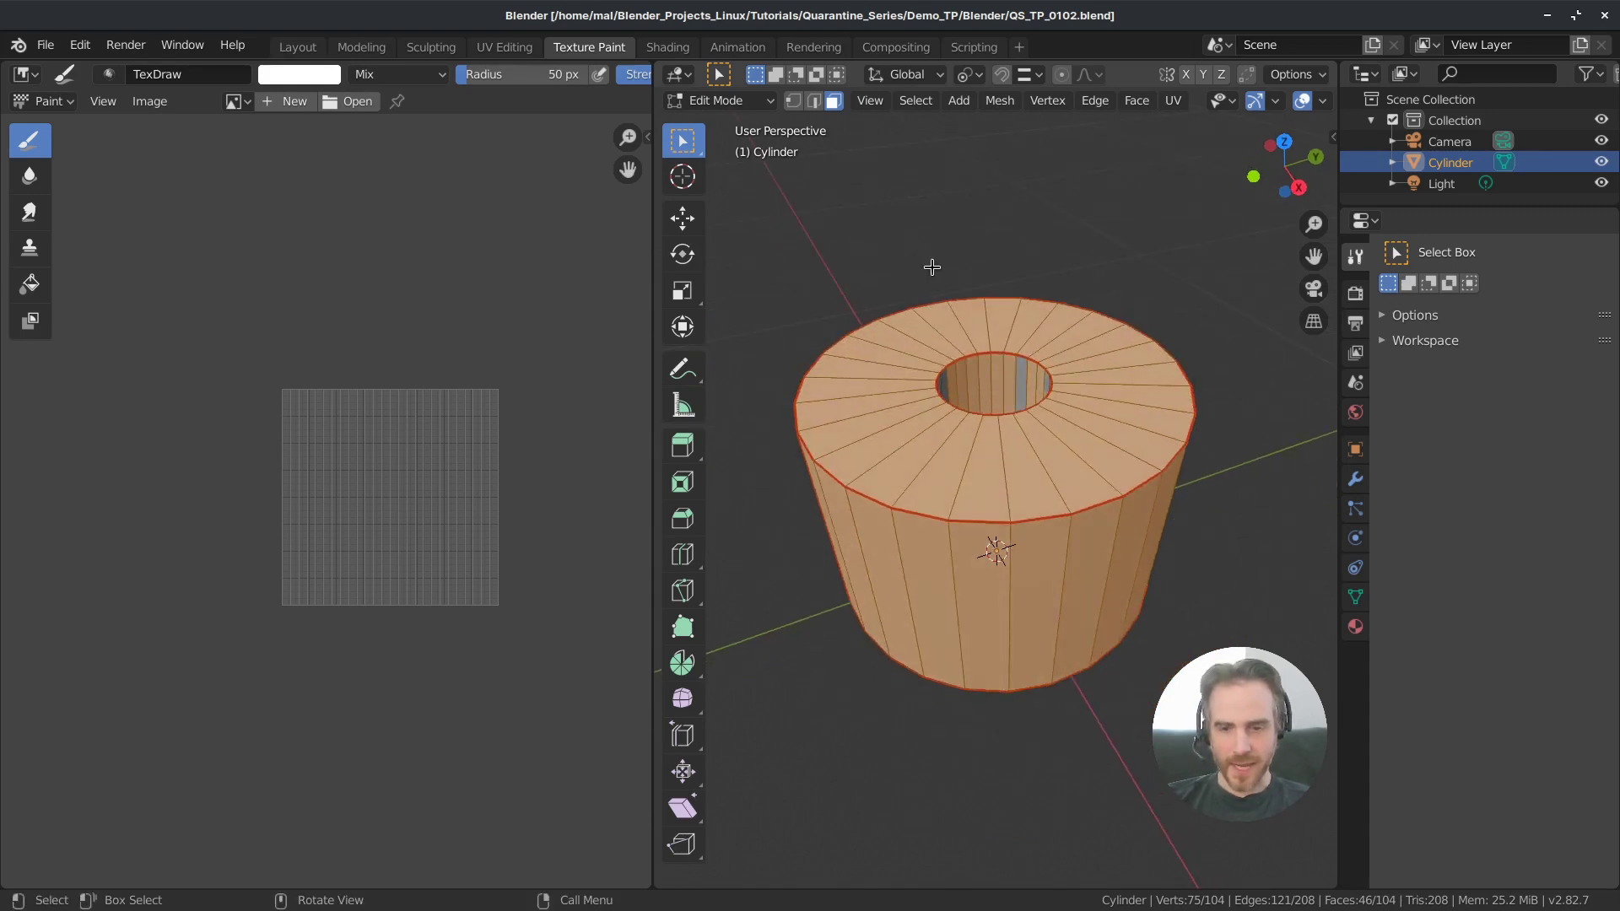
{"action": "key", "text": "a"}
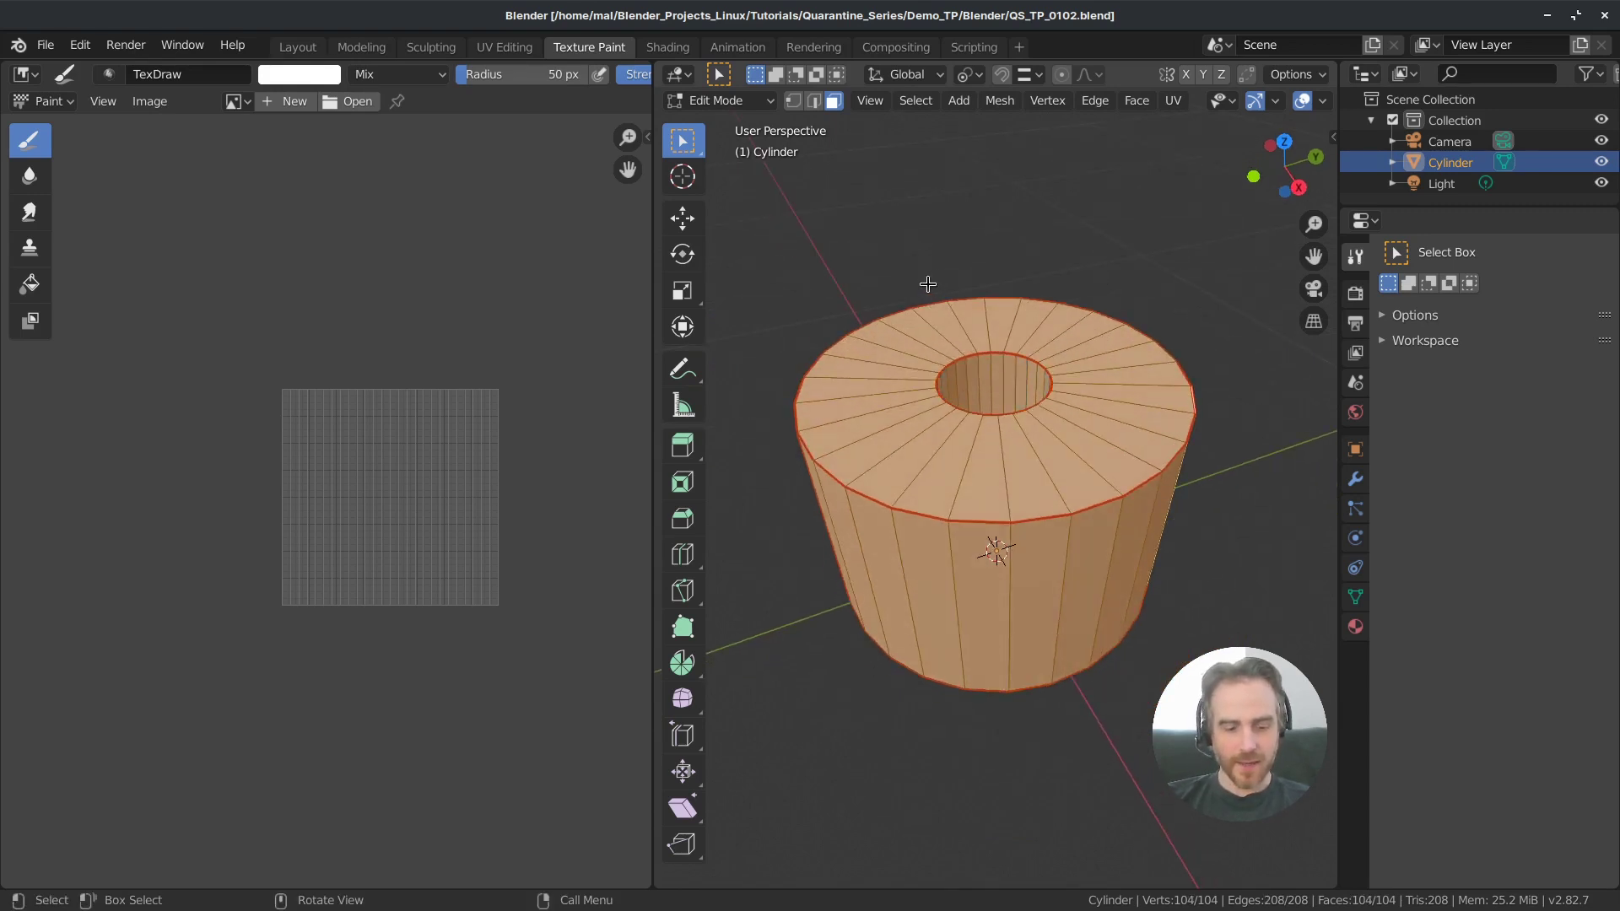
{"action": "key", "text": "Tab"}
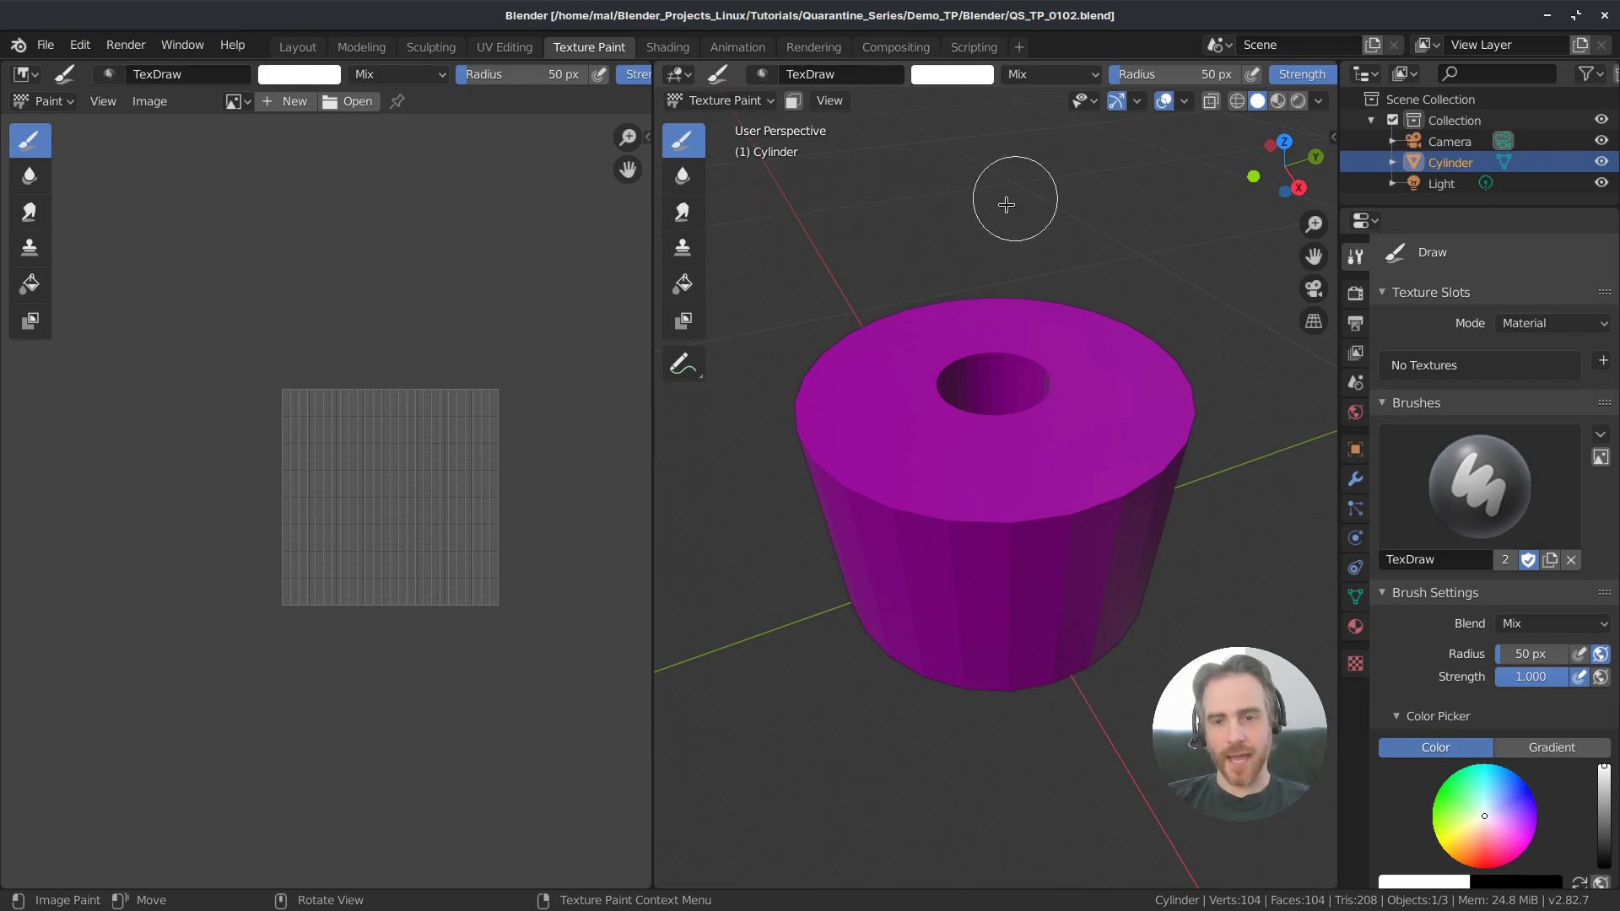
{"action": "key", "text": "Tab"}
{"action": "key", "text": "Tab"}
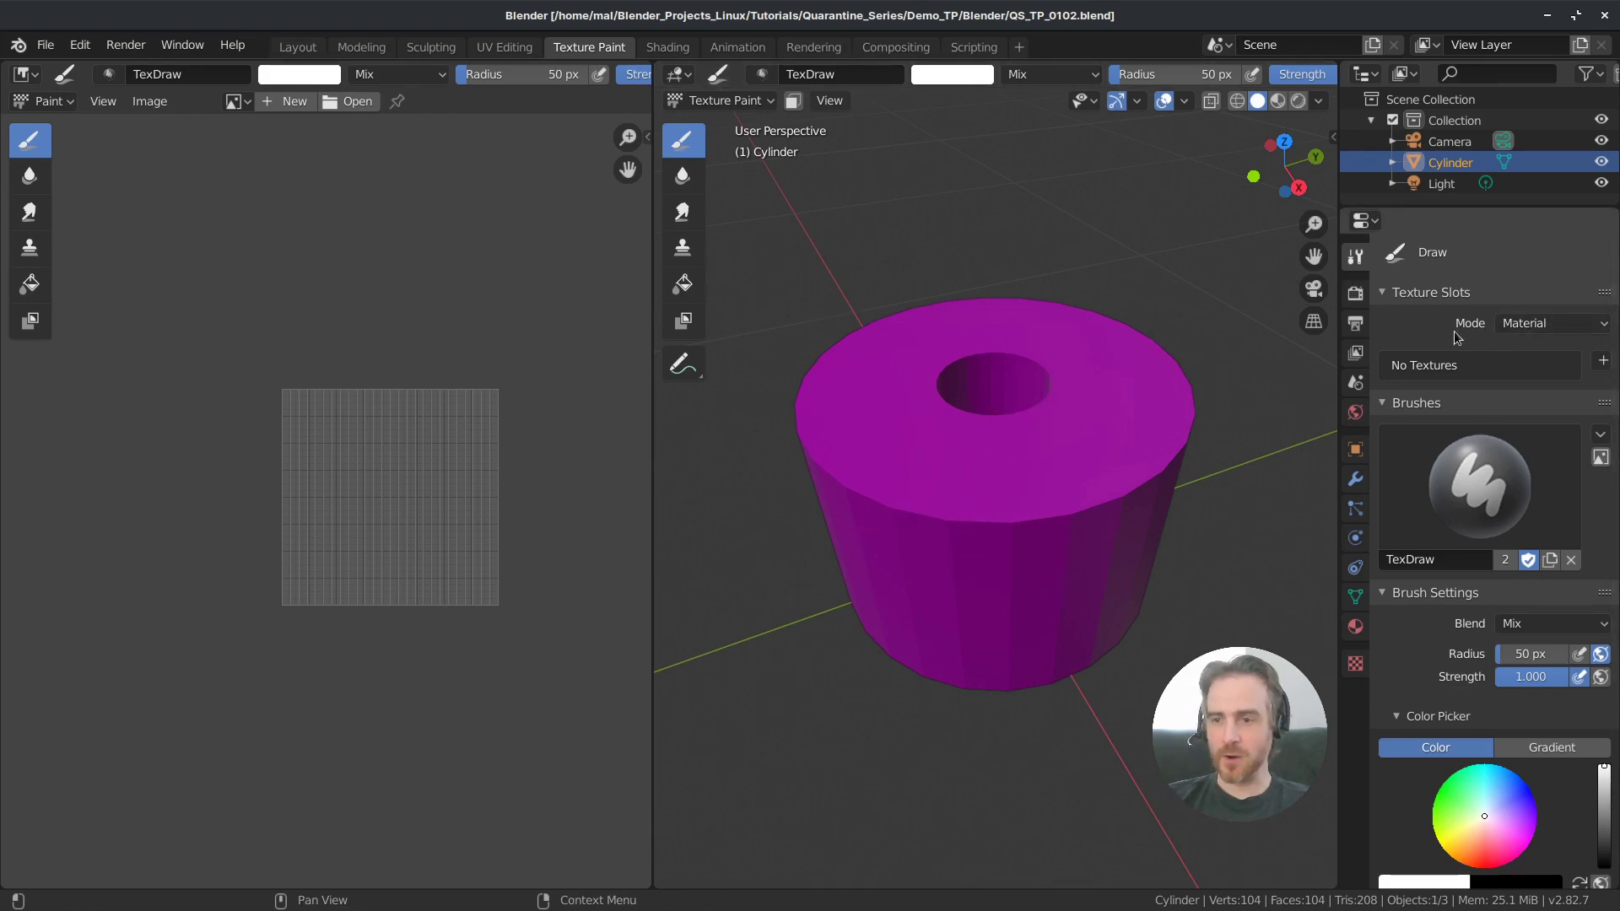
Step: Set the texture slot mode to Single Image and start a new image named Placeholder
{"action": "left_click", "coordinate": [1534, 324]}
{"action": "left_click", "coordinate": [1532, 368]}
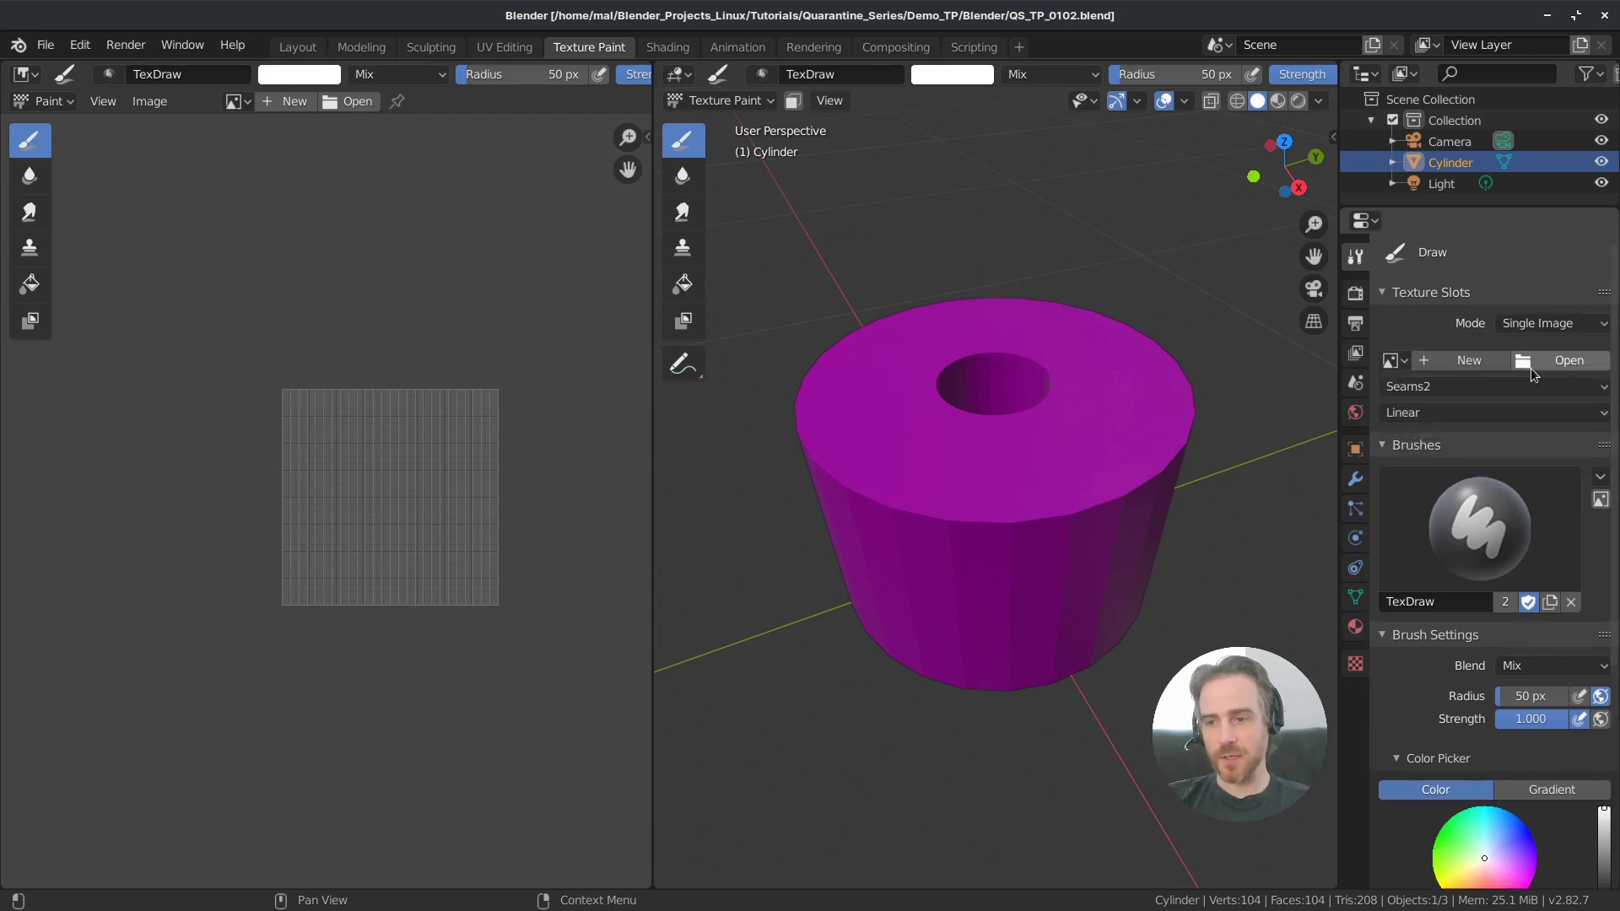
{"action": "left_click", "coordinate": [1453, 363]}
{"action": "left_click", "coordinate": [1492, 342]}
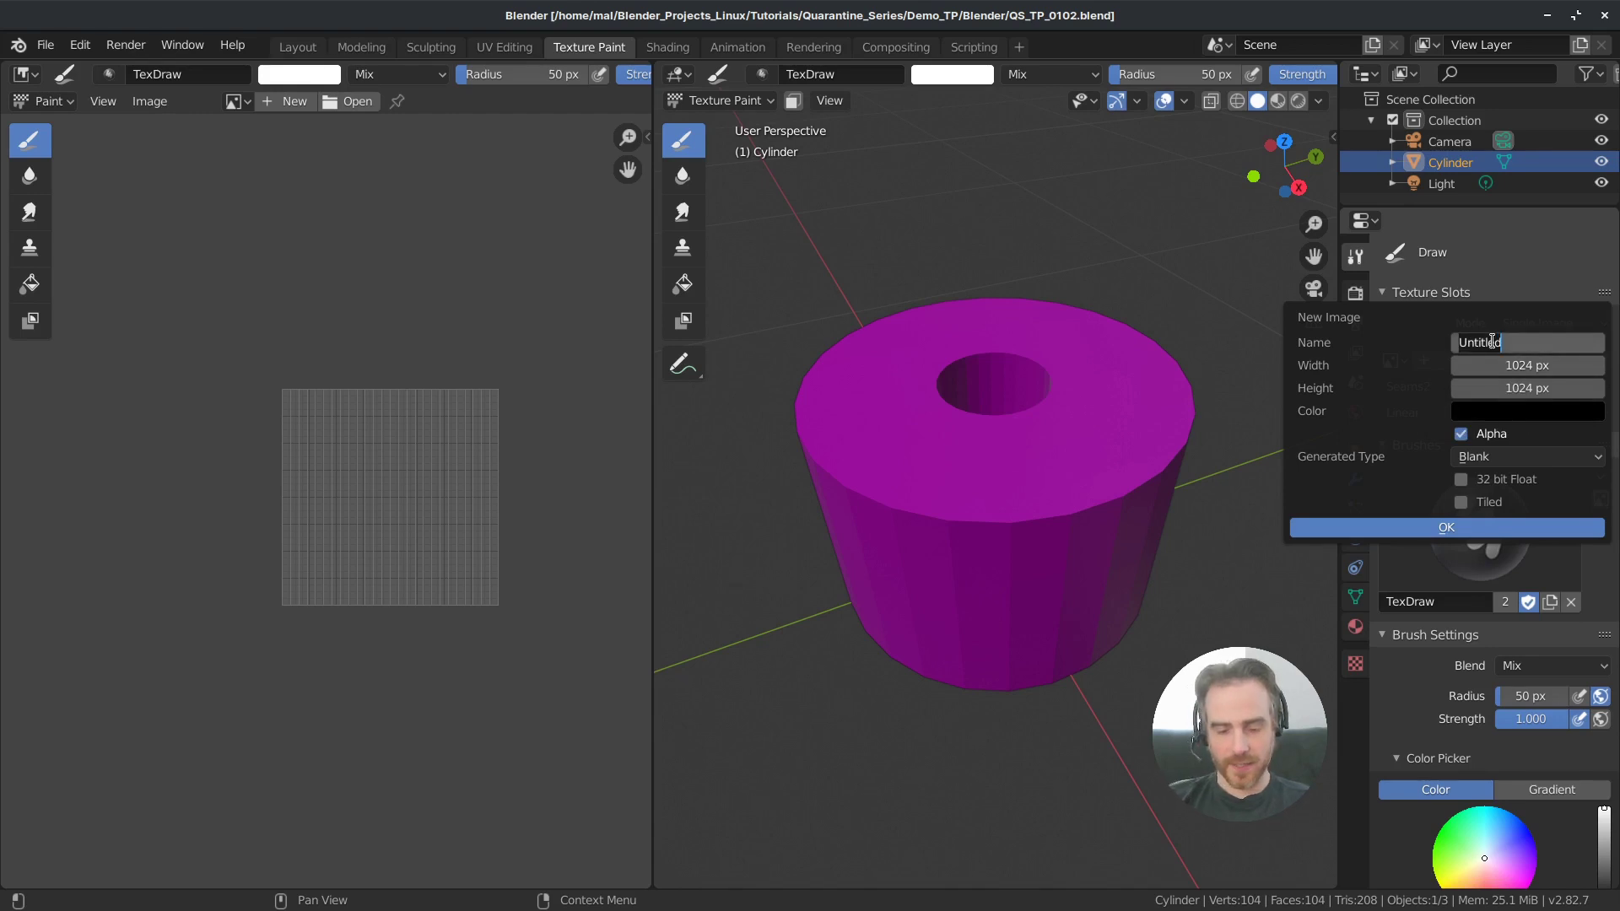
{"action": "type", "text": "Placeholder"}
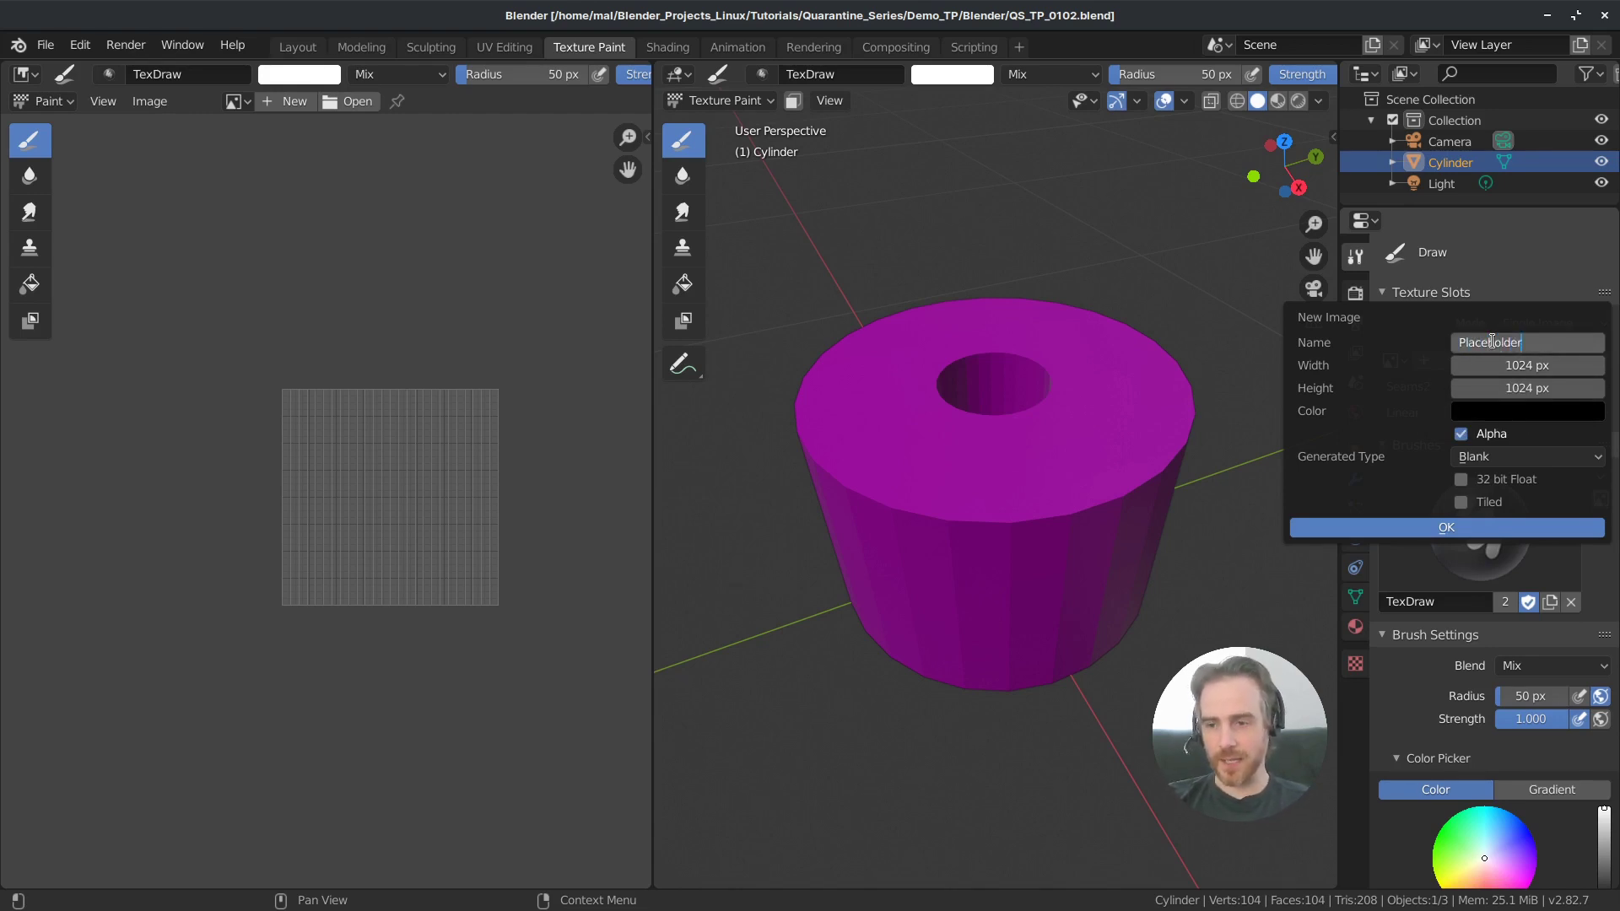
{"action": "key", "text": "Return"}
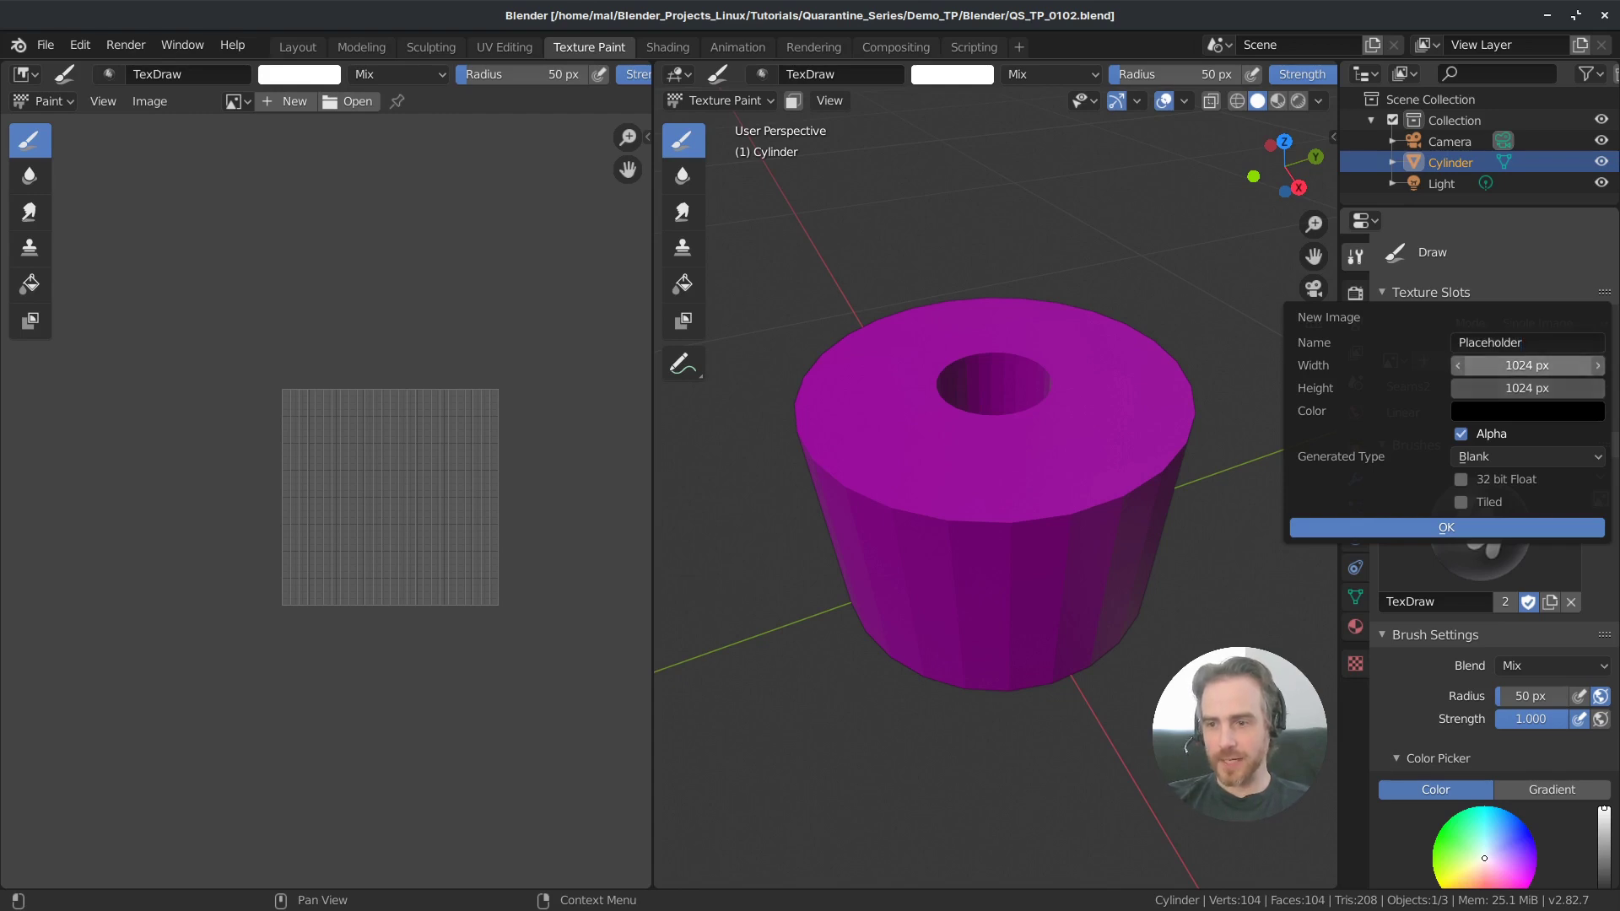
Step: Create the new image at 512 × 512 px with Alpha turned off
{"action": "left_click_drag", "start_coordinate": [1518, 366], "coordinate": [1519, 388]}
{"action": "type", "text": "512"}
{"action": "key", "text": "Return"}
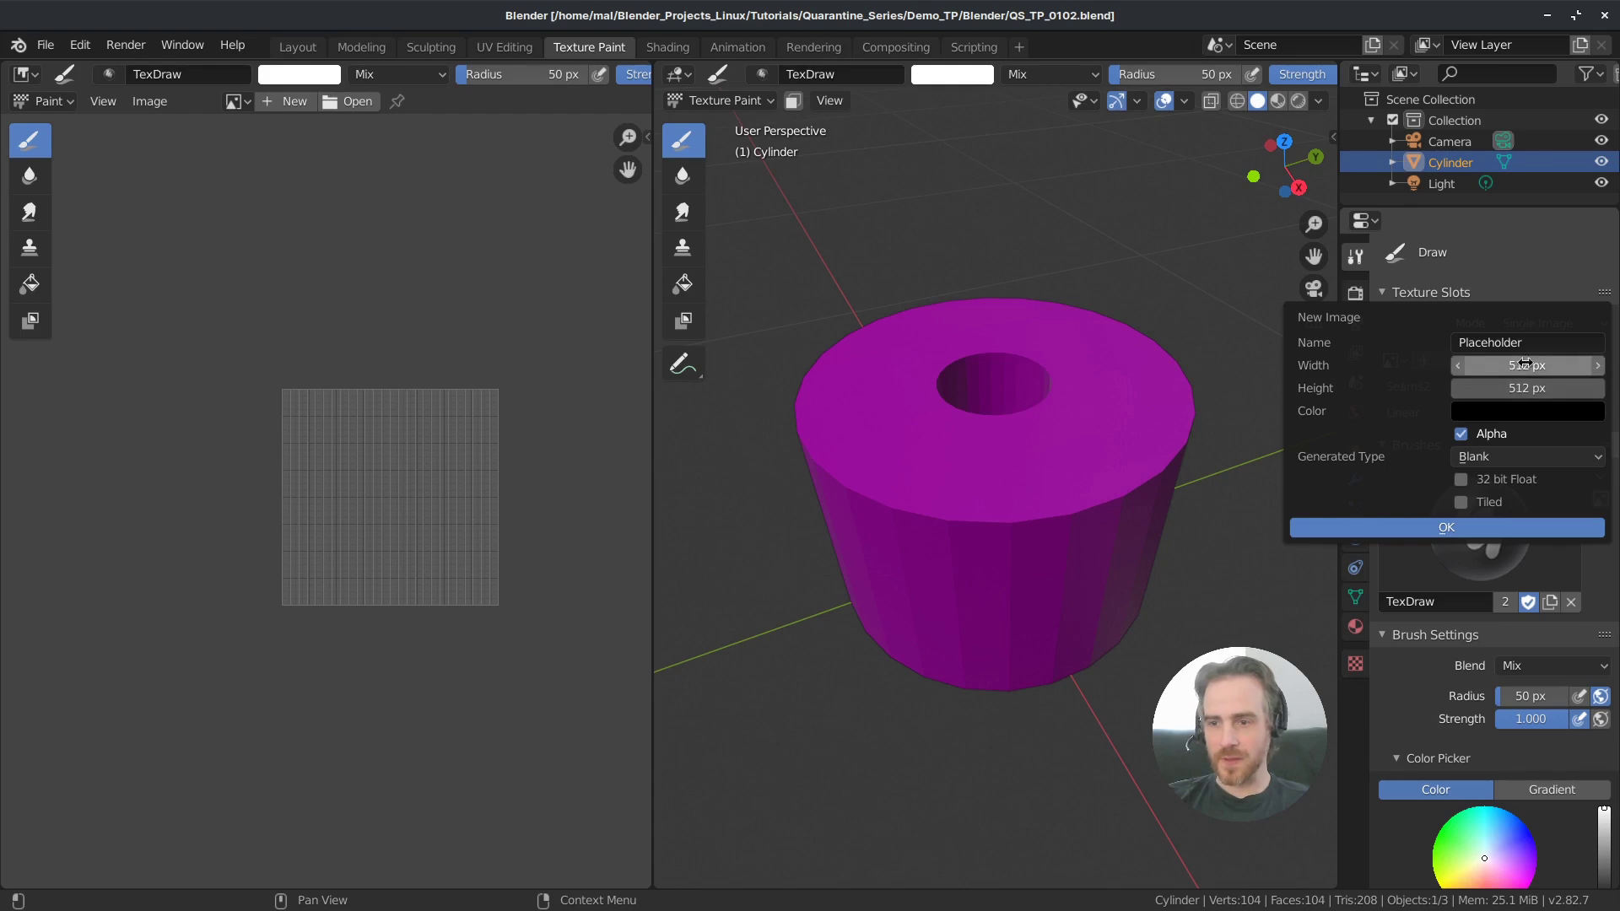
{"action": "mouse_move", "coordinate": [1523, 364]}
{"action": "left_mouse_down"}
{"action": "mouse_move", "coordinate": [1523, 388]}
{"action": "mouse_move", "coordinate": [1523, 365]}
{"action": "left_mouse_up"}
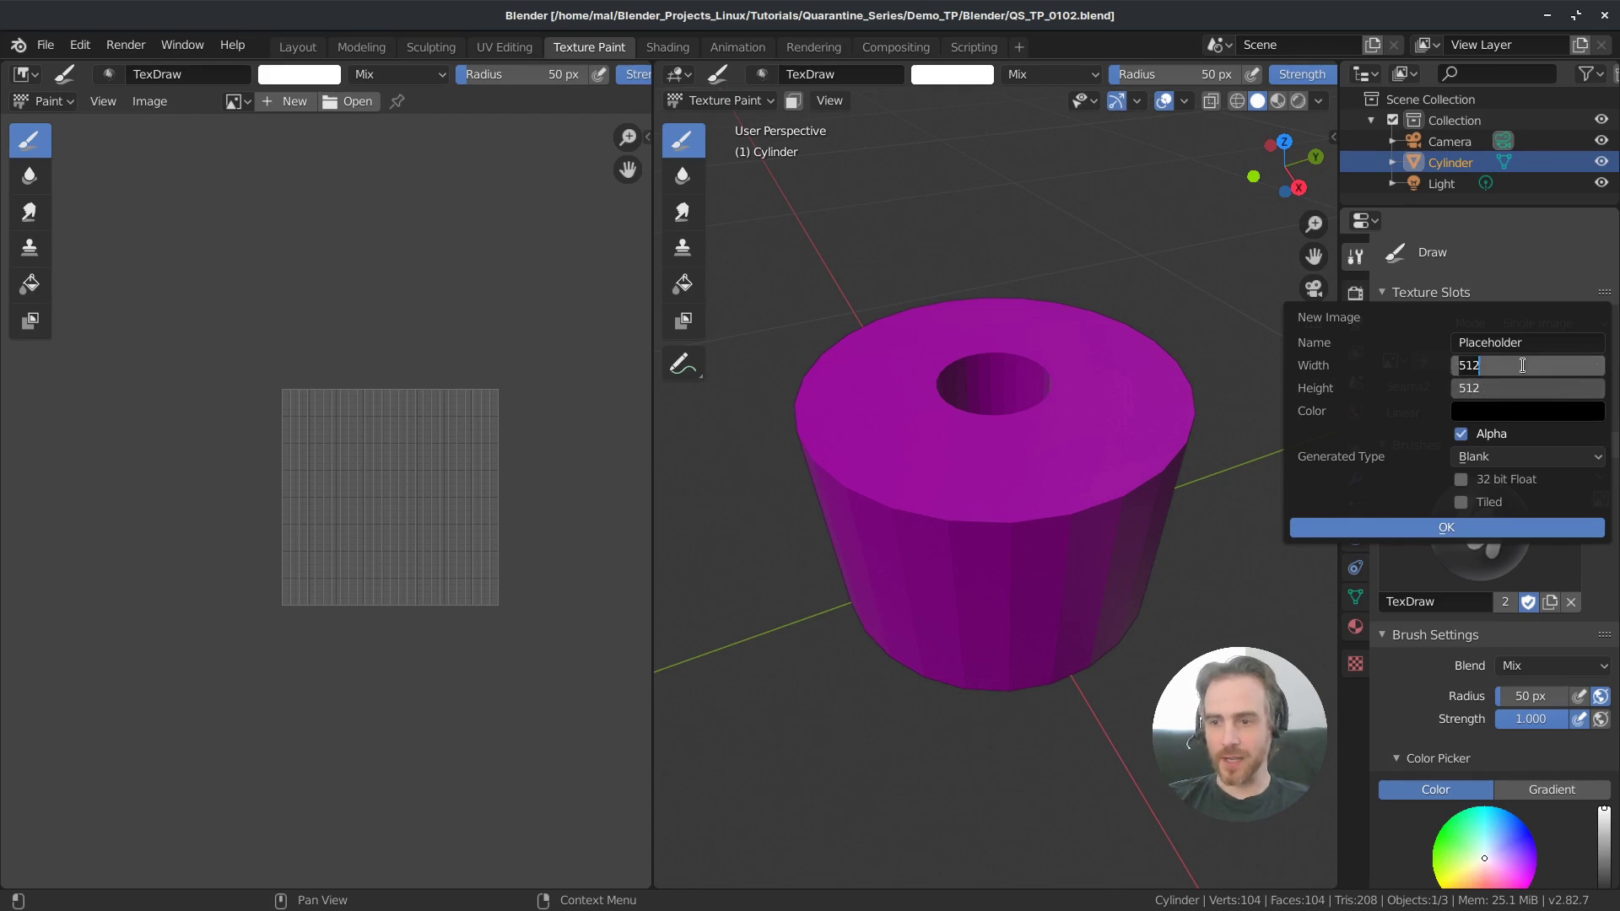
{"action": "key", "text": "Return"}
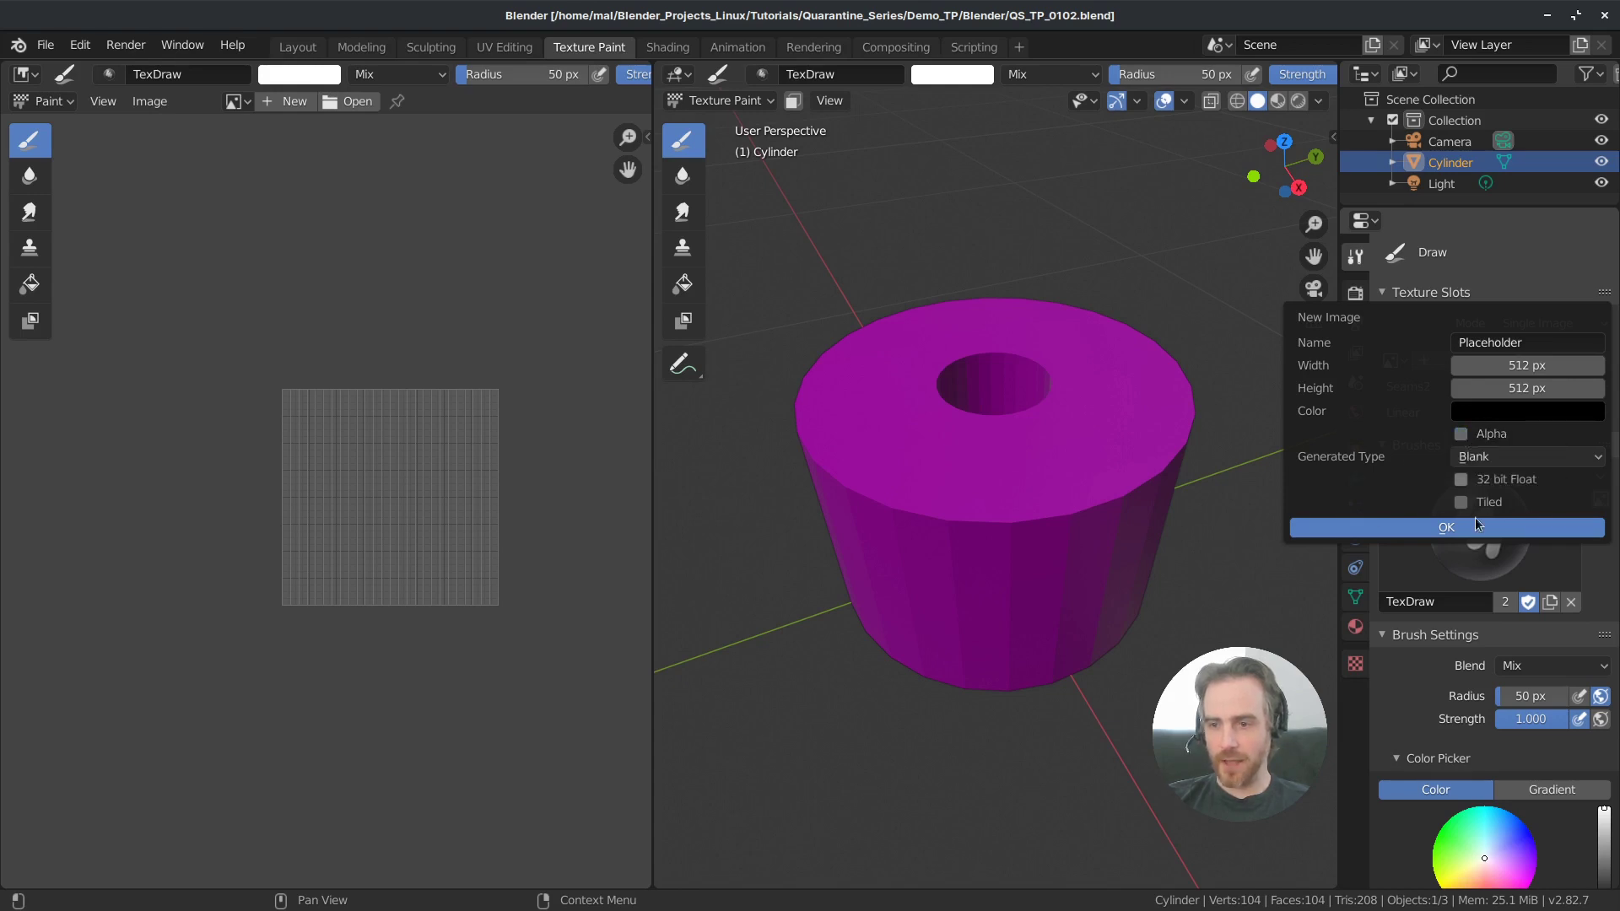
{"action": "left_click", "coordinate": [1295, 526]}
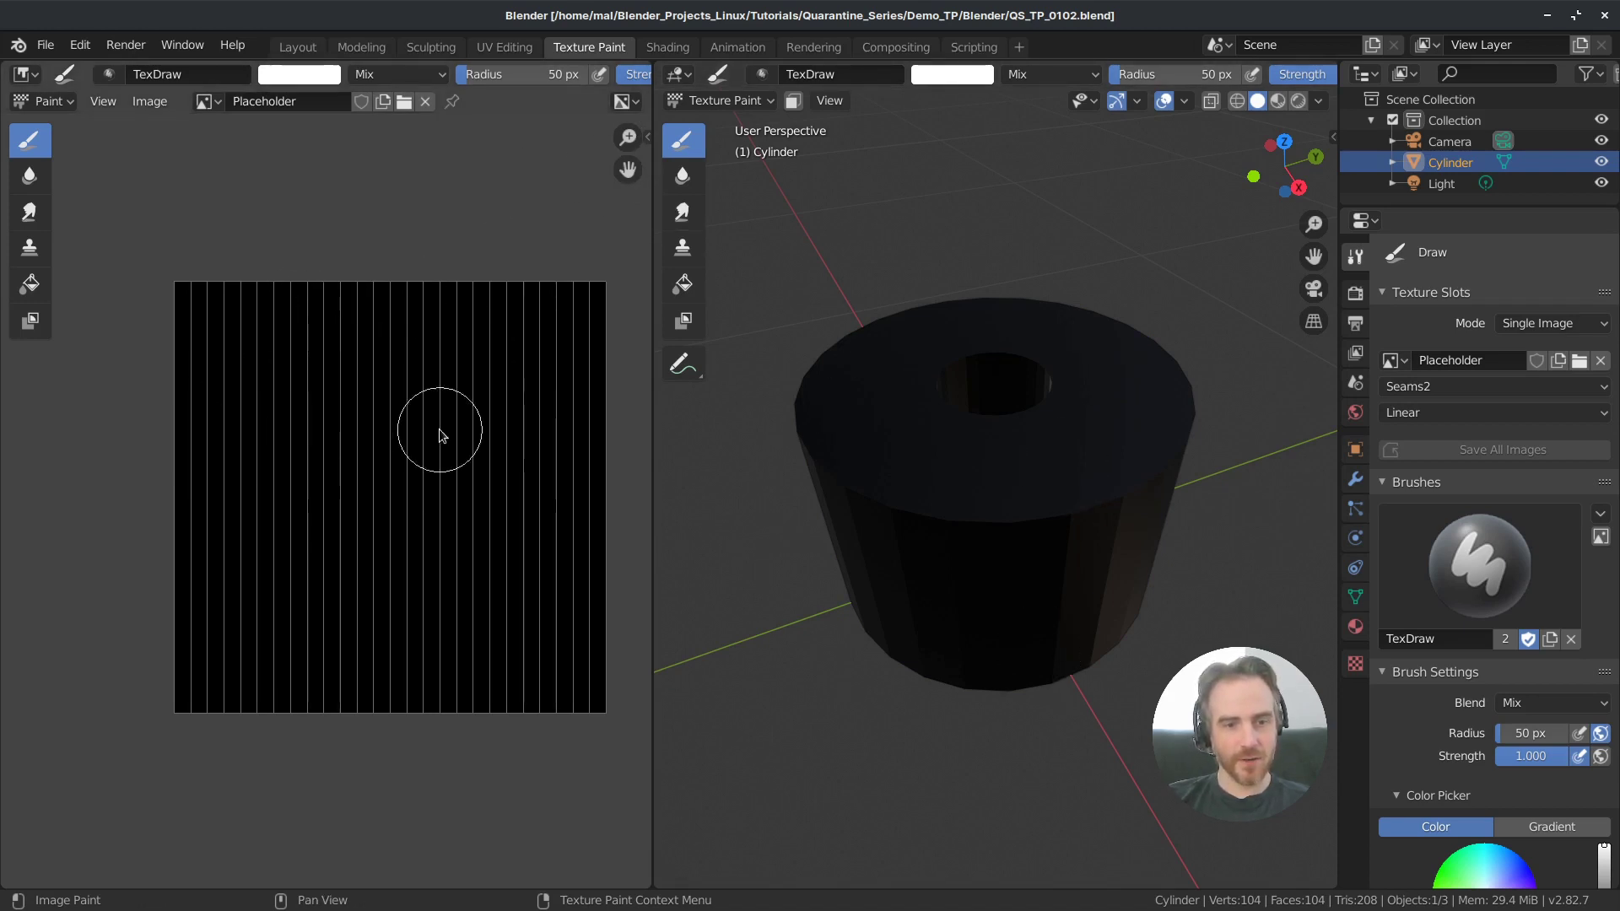
Step: Make Seams2 the cylinder's active UV map for rendering
{"action": "middle_click_drag", "start_coordinate": [470, 441], "coordinate": [442, 441]}
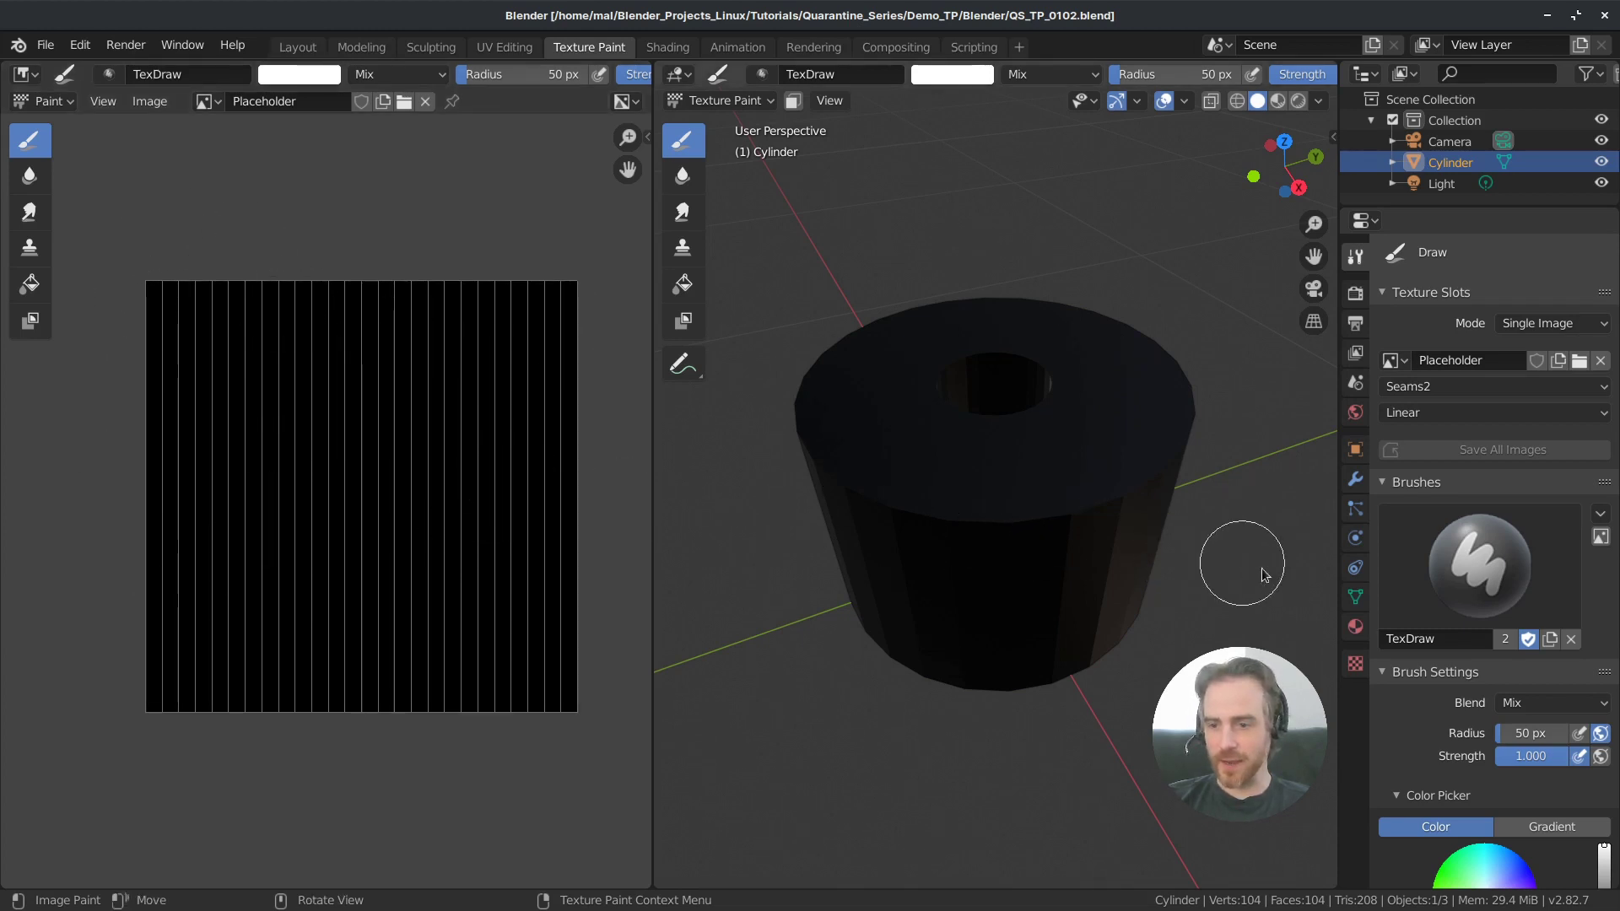
{"action": "left_click", "coordinate": [1356, 597]}
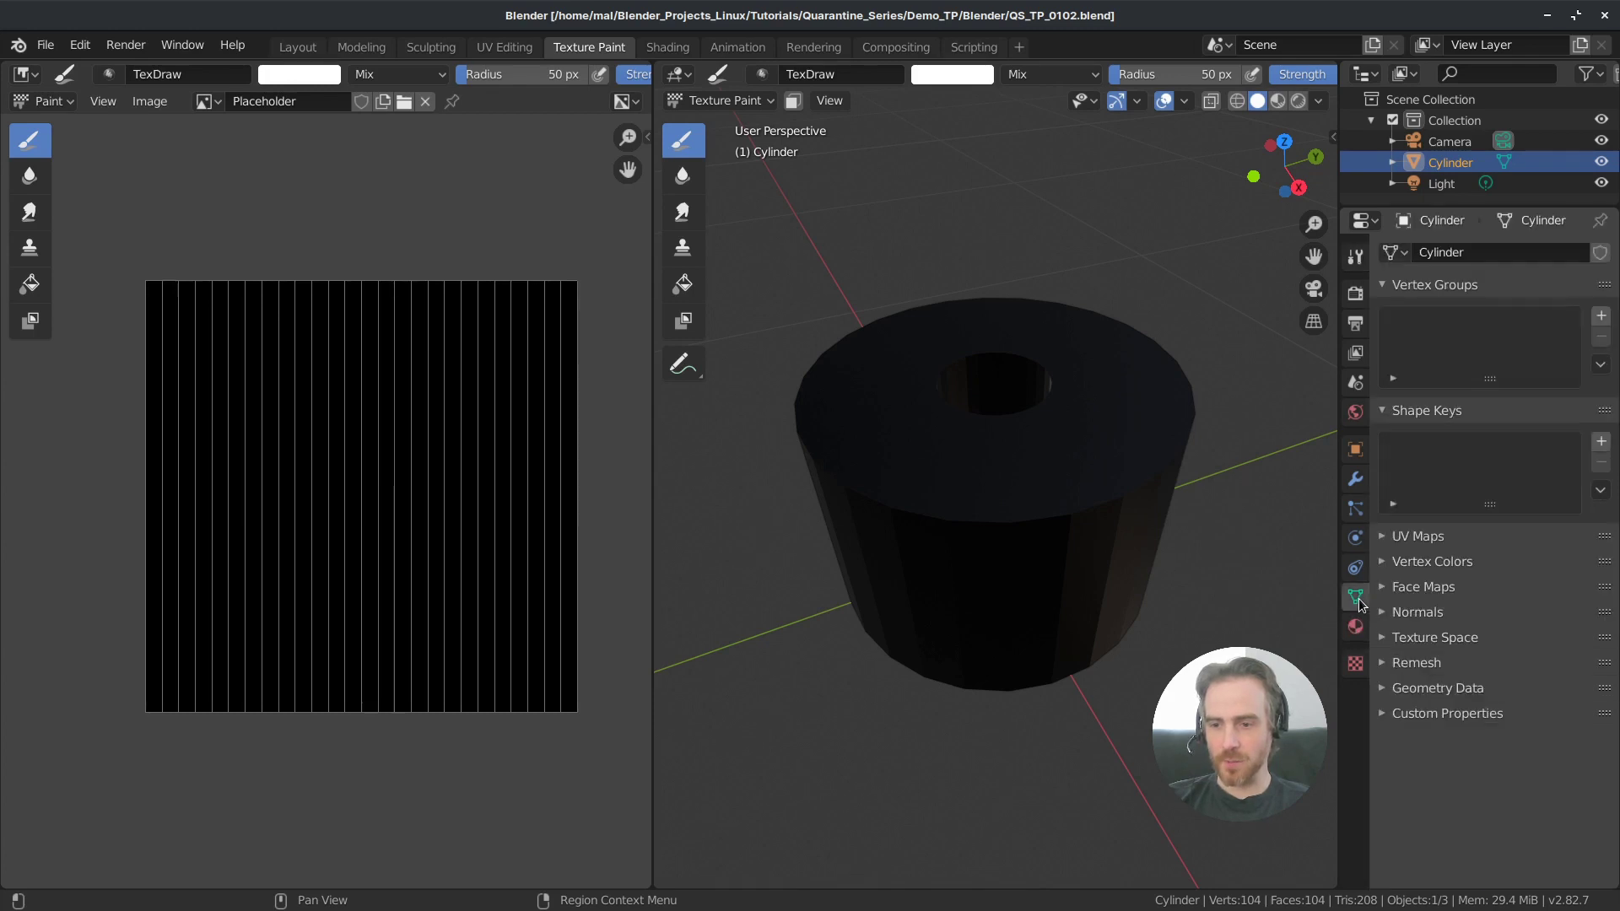
{"action": "left_click", "coordinate": [1394, 537]}
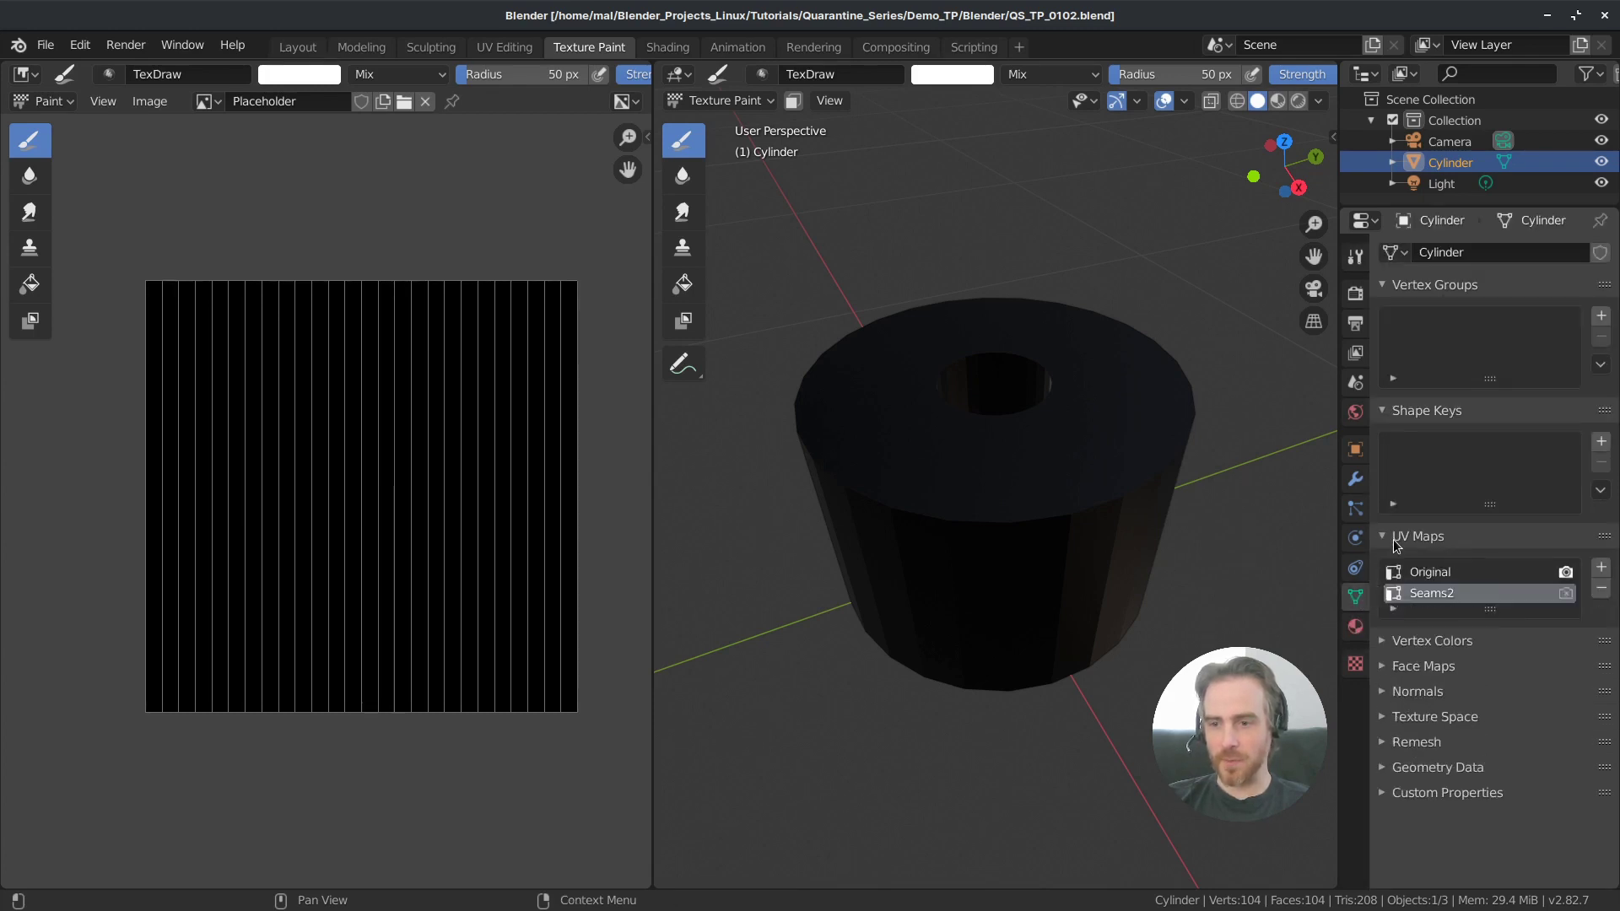
{"action": "left_click", "coordinate": [1436, 286]}
{"action": "left_click", "coordinate": [1437, 310]}
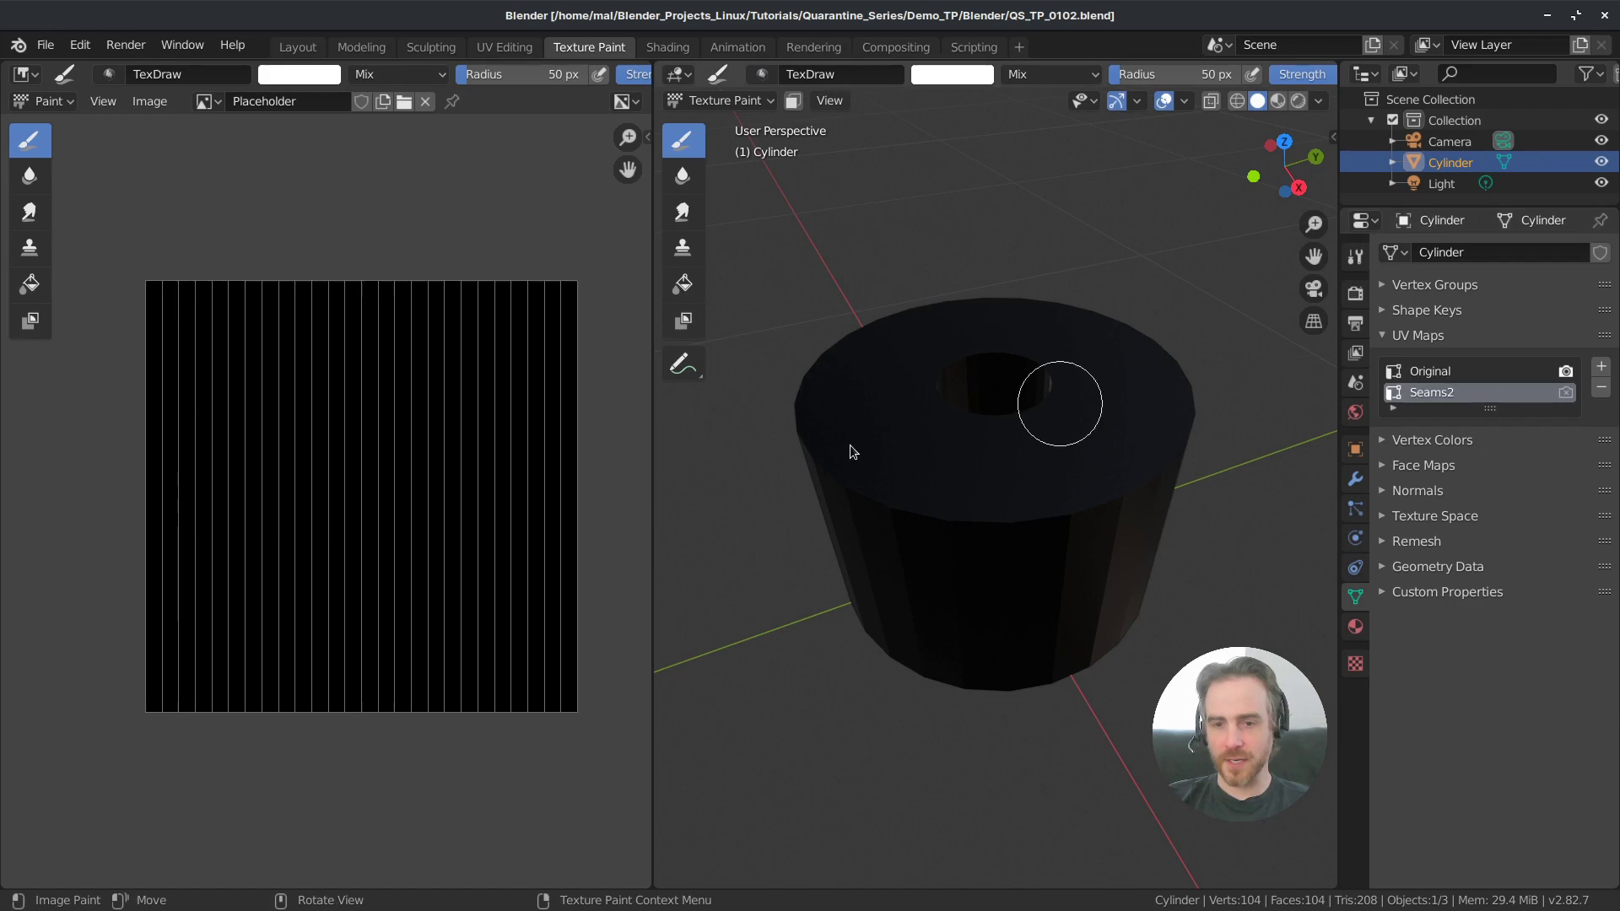
{"action": "left_click", "coordinate": [1566, 394]}
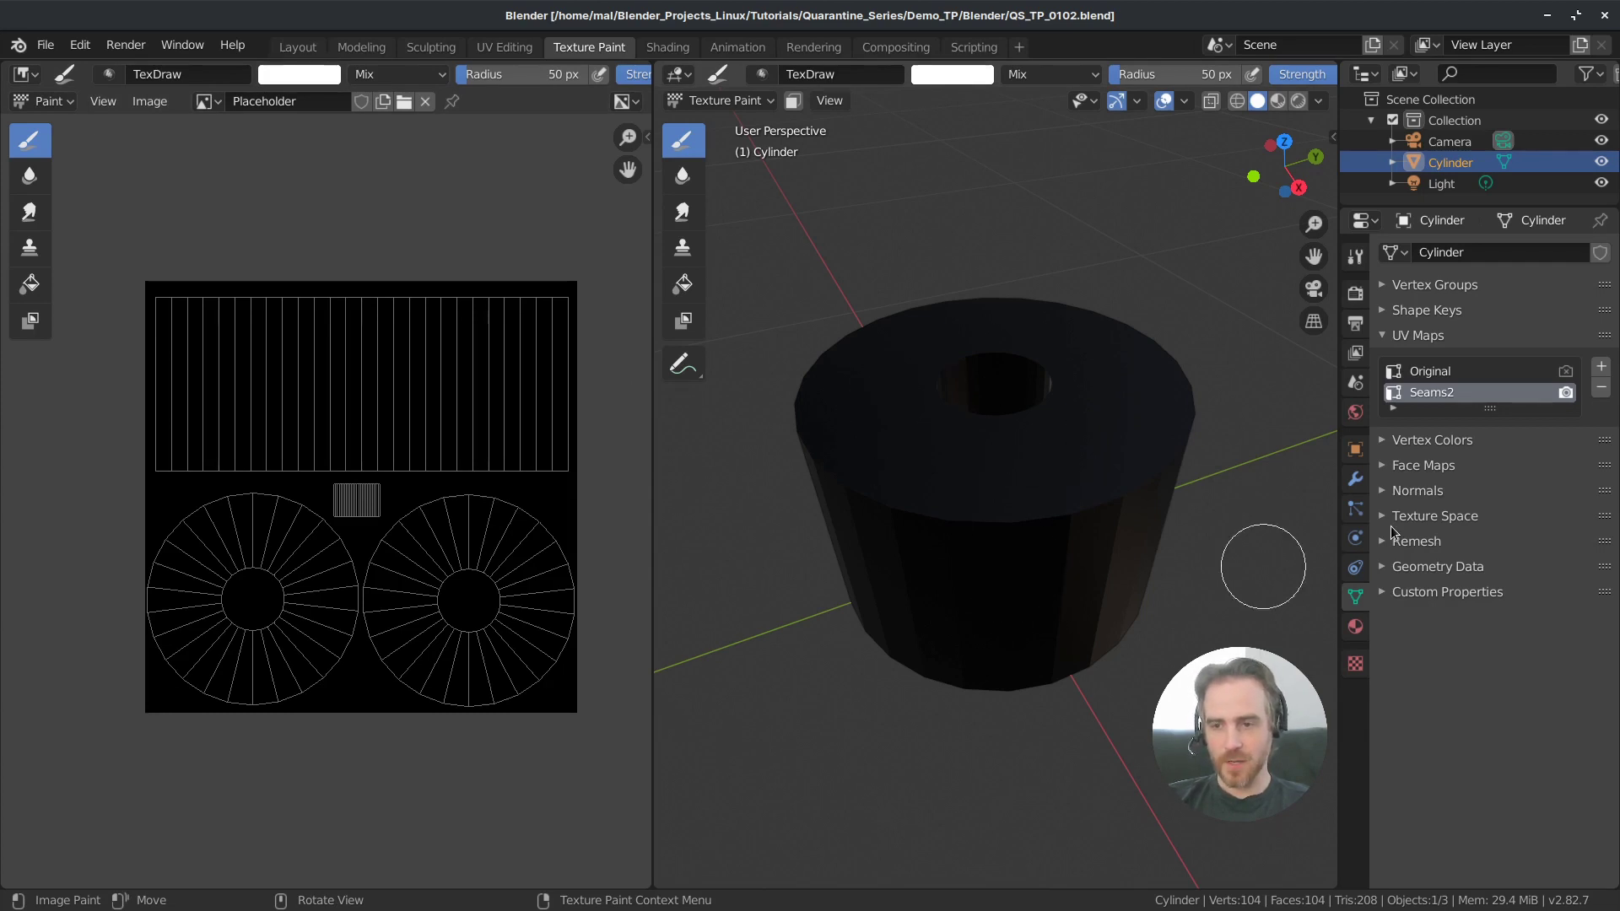
Step: Paint white strokes with the TexDraw brush across the cylinder's top face, outer side and hole in the 3D viewport
{"action": "left_click", "coordinate": [1356, 257]}
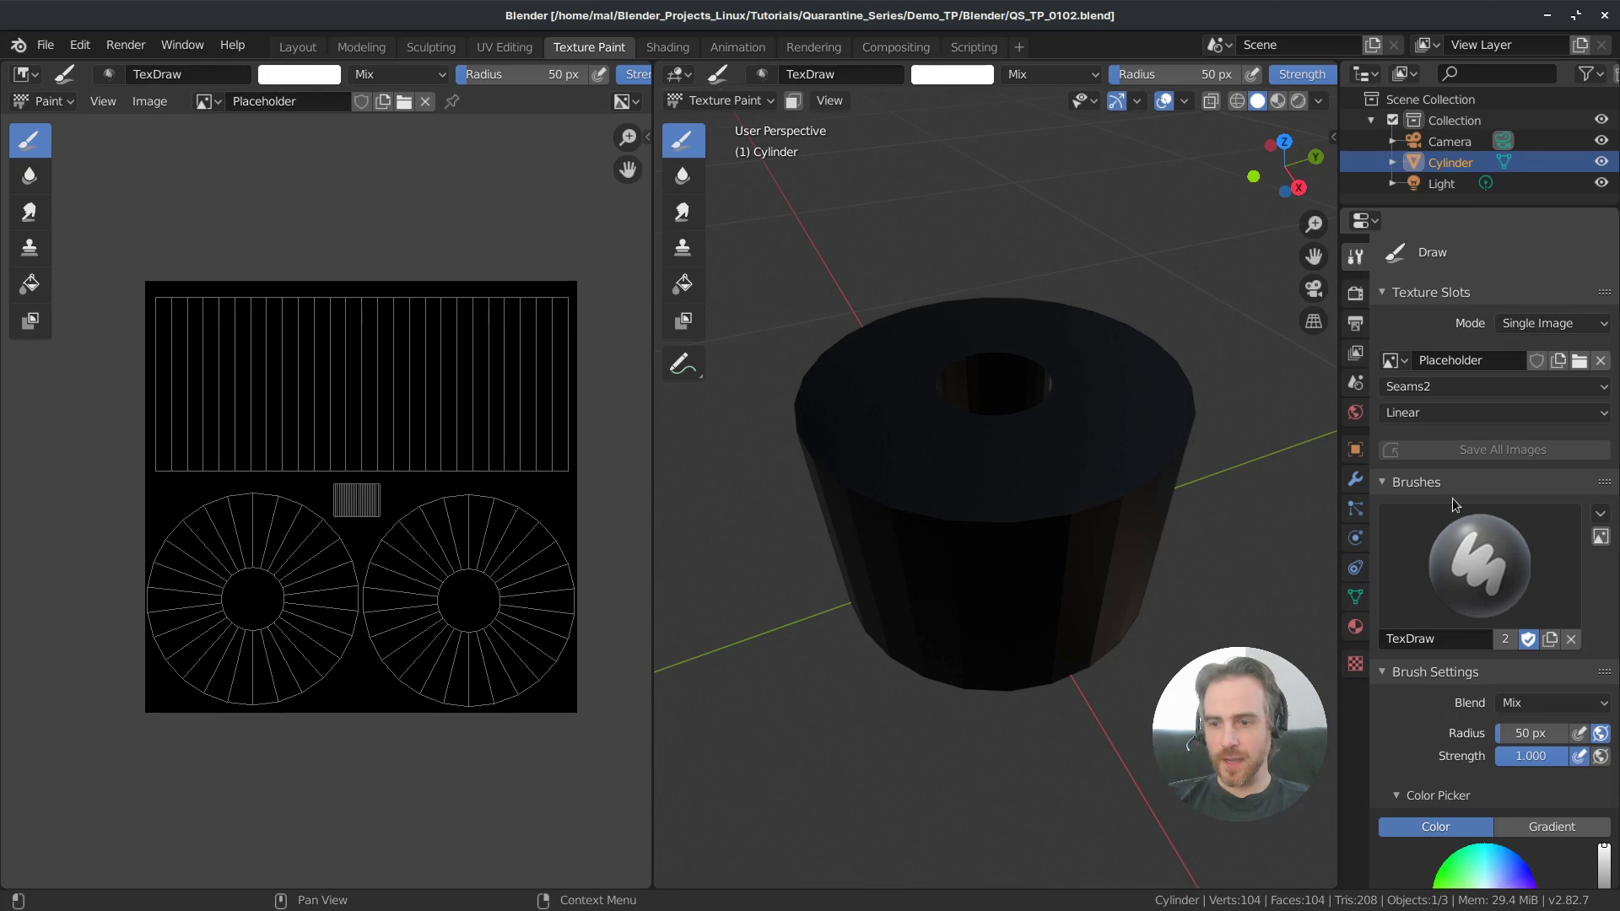
{"action": "scroll", "coordinate": [1472, 540], "scroll_direction": "down", "scroll_amount": 8}
{"action": "scroll", "coordinate": [1471, 540], "scroll_direction": "down", "scroll_amount": 1}
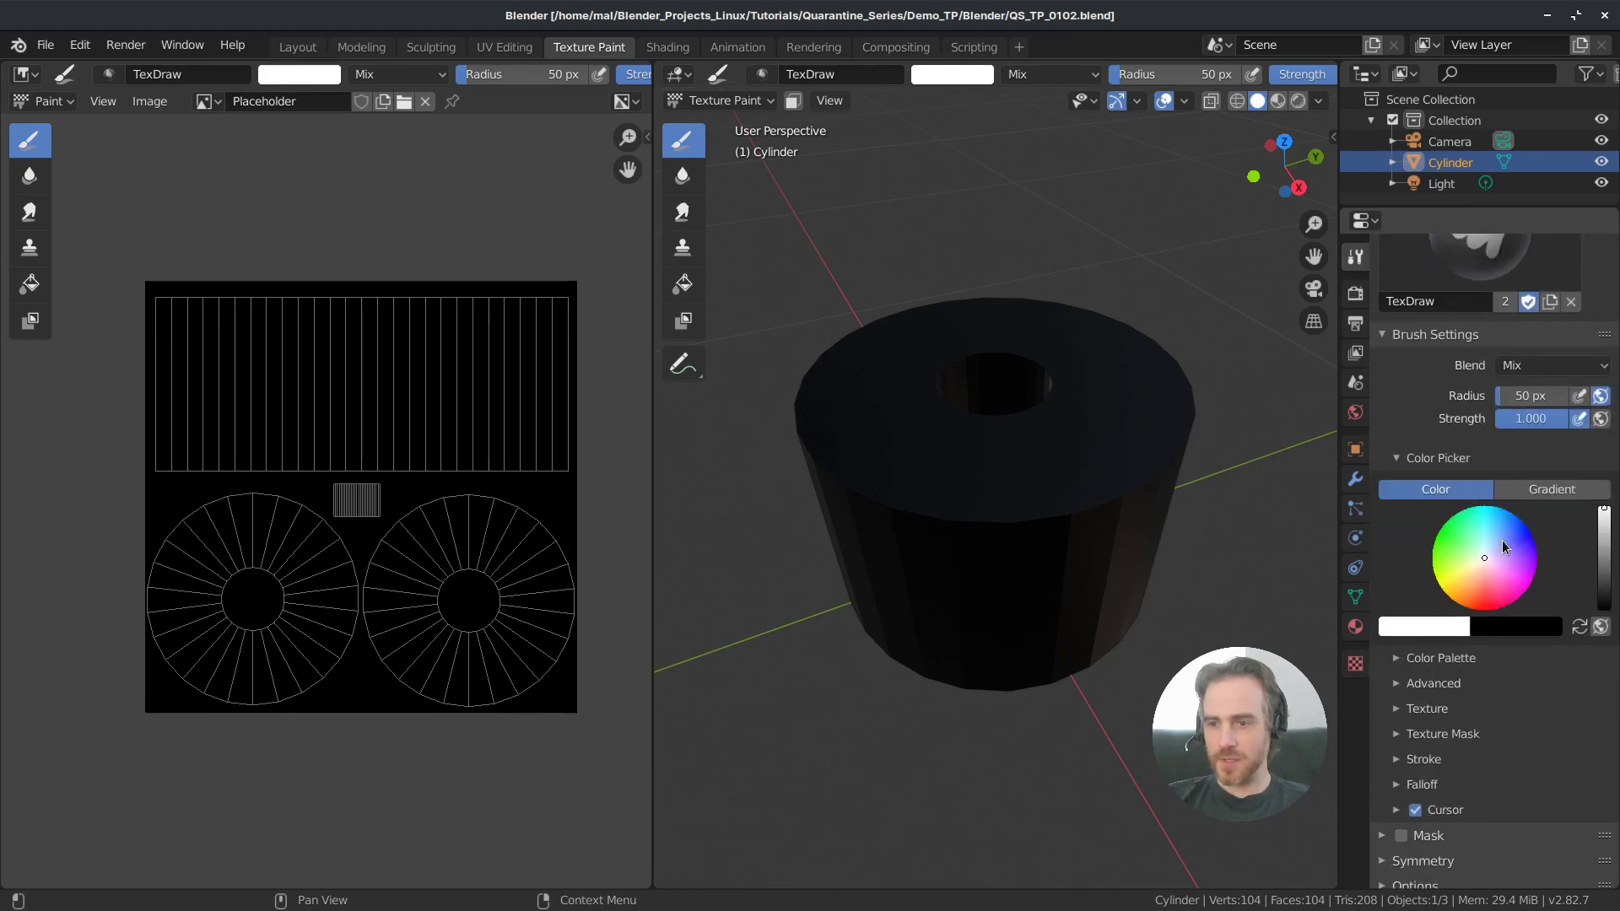
{"action": "scroll", "coordinate": [1449, 351], "scroll_direction": "up", "scroll_amount": 3}
{"action": "scroll", "coordinate": [1510, 396], "scroll_direction": "down", "scroll_amount": 2}
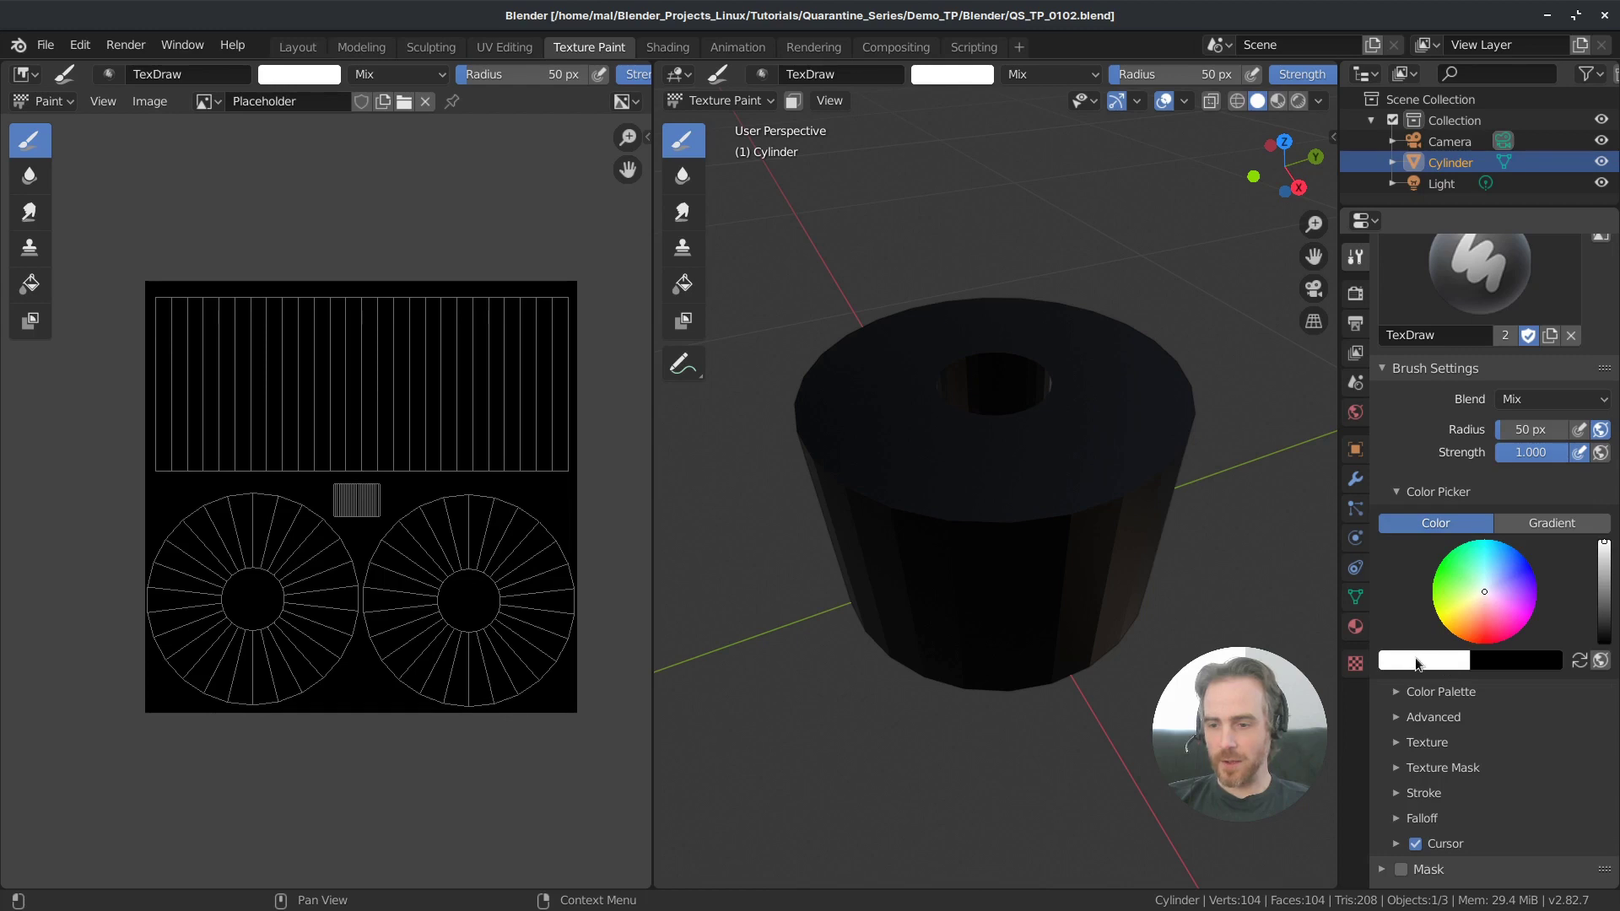
{"action": "left_click_drag", "start_coordinate": [960, 445], "coordinate": [952, 535]}
{"action": "mouse_move", "coordinate": [994, 603]}
{"action": "left_mouse_down"}
{"action": "mouse_move", "coordinate": [1008, 645]}
{"action": "mouse_move", "coordinate": [1046, 596]}
{"action": "mouse_move", "coordinate": [1068, 497]}
{"action": "mouse_move", "coordinate": [1051, 464]}
{"action": "left_mouse_up"}
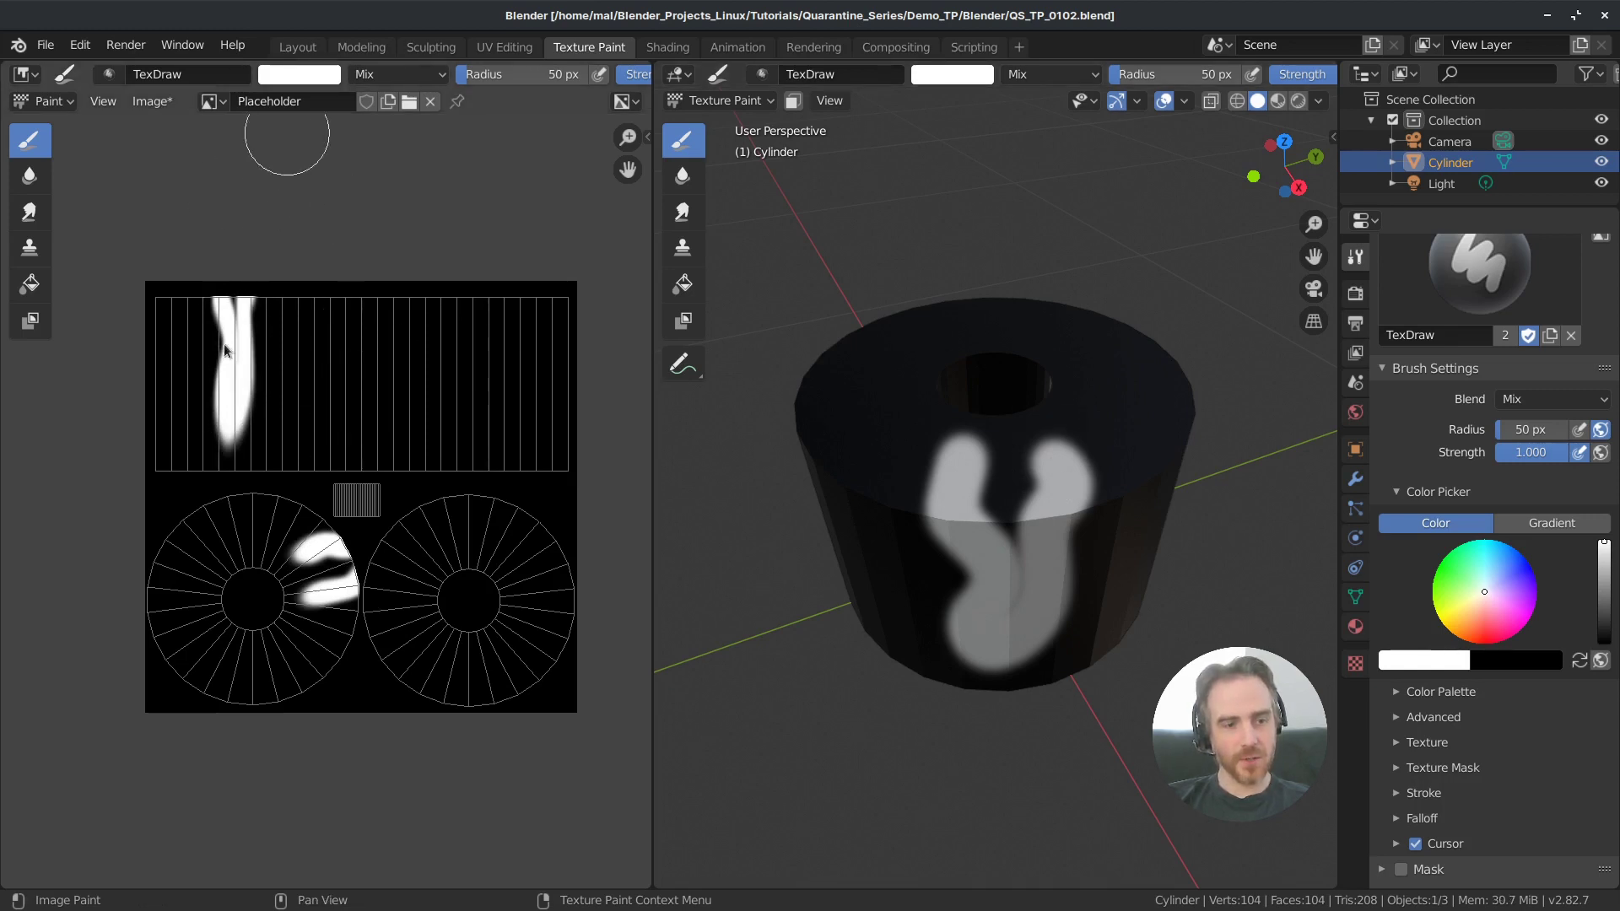
{"action": "scroll", "coordinate": [329, 573], "scroll_direction": "up", "scroll_amount": 2}
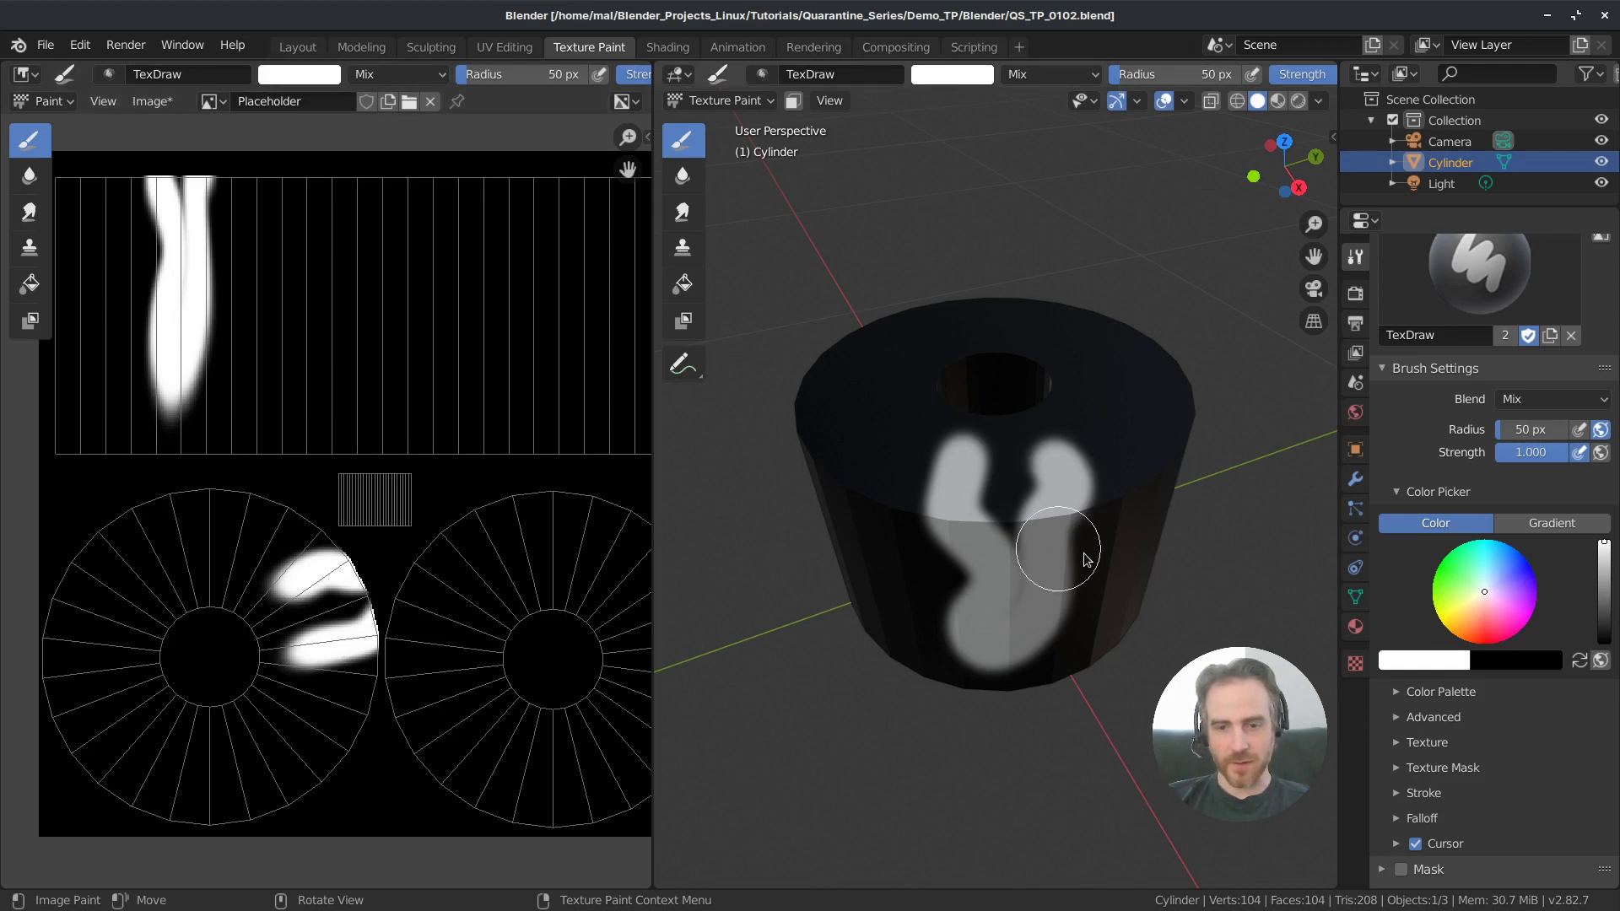
{"action": "mouse_move", "coordinate": [1099, 543]}
{"action": "left_mouse_down"}
{"action": "mouse_move", "coordinate": [1077, 597]}
{"action": "mouse_move", "coordinate": [928, 639]}
{"action": "mouse_move", "coordinate": [894, 506]}
{"action": "mouse_move", "coordinate": [933, 549]}
{"action": "mouse_move", "coordinate": [902, 443]}
{"action": "left_mouse_up"}
{"action": "mouse_move", "coordinate": [896, 380]}
{"action": "left_mouse_down"}
{"action": "mouse_move", "coordinate": [905, 416]}
{"action": "mouse_move", "coordinate": [1109, 378]}
{"action": "mouse_move", "coordinate": [968, 349]}
{"action": "mouse_move", "coordinate": [1034, 381]}
{"action": "mouse_move", "coordinate": [919, 408]}
{"action": "mouse_move", "coordinate": [879, 441]}
{"action": "mouse_move", "coordinate": [1071, 422]}
{"action": "mouse_move", "coordinate": [984, 463]}
{"action": "mouse_move", "coordinate": [939, 407]}
{"action": "mouse_move", "coordinate": [1023, 405]}
{"action": "left_mouse_up"}
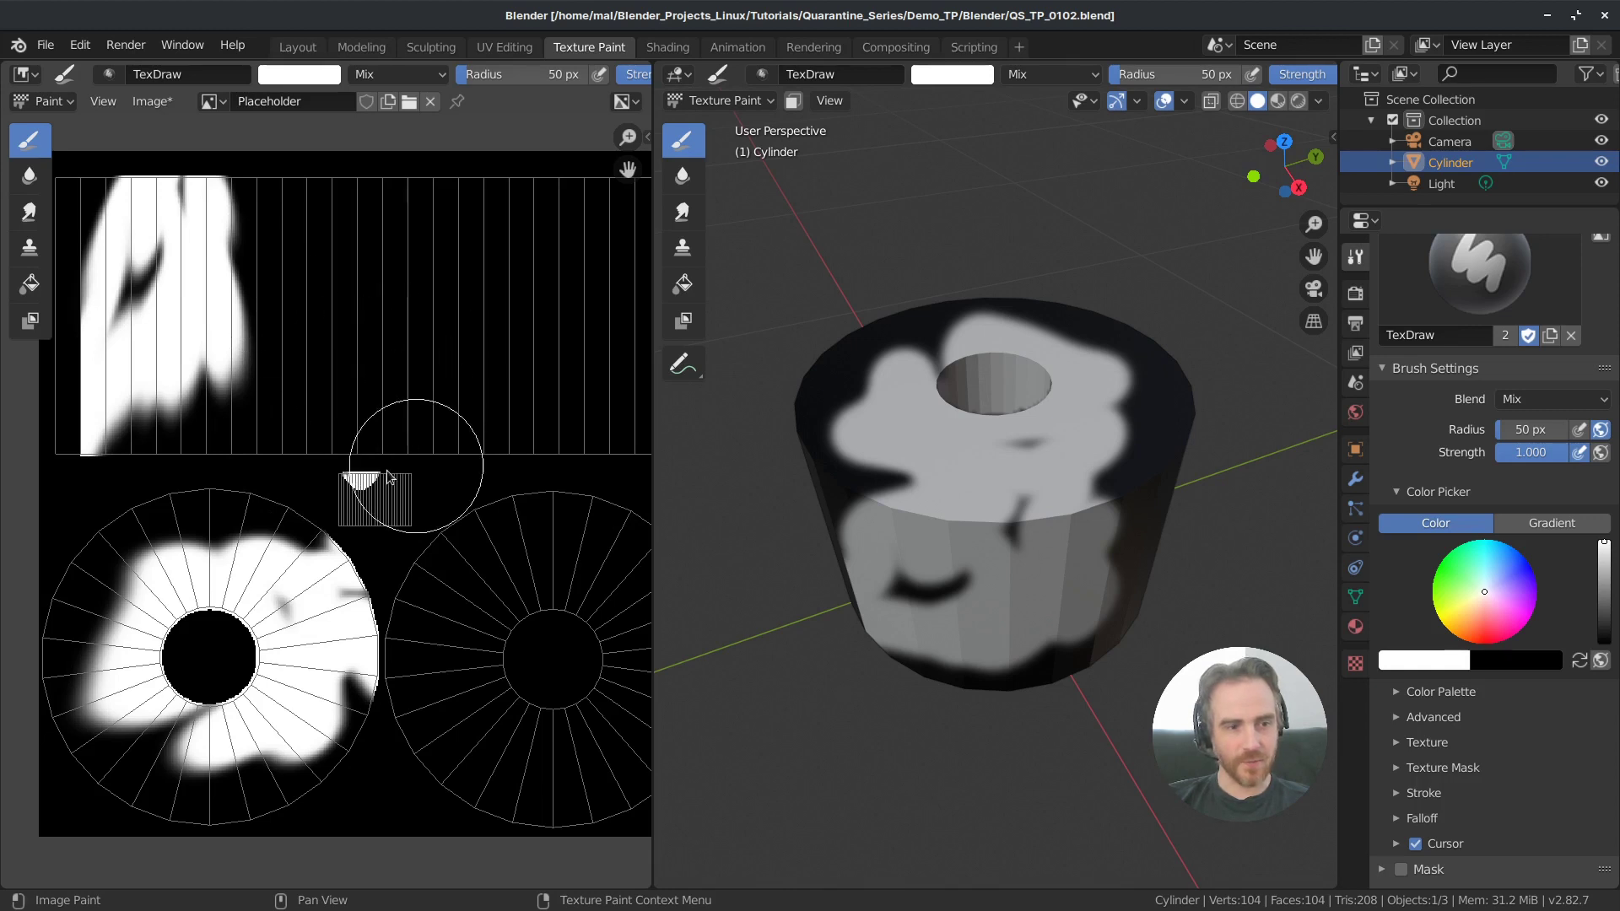
Step: Paint broad white areas directly on the Placeholder image, over the side strip and the first ring-shaped UV island
{"action": "mouse_move", "coordinate": [205, 302]}
{"action": "left_mouse_down"}
{"action": "mouse_move", "coordinate": [253, 245]}
{"action": "mouse_move", "coordinate": [326, 303]}
{"action": "mouse_move", "coordinate": [337, 354]}
{"action": "mouse_move", "coordinate": [363, 312]}
{"action": "left_mouse_up"}
{"action": "left_click_drag", "start_coordinate": [443, 263], "coordinate": [337, 343]}
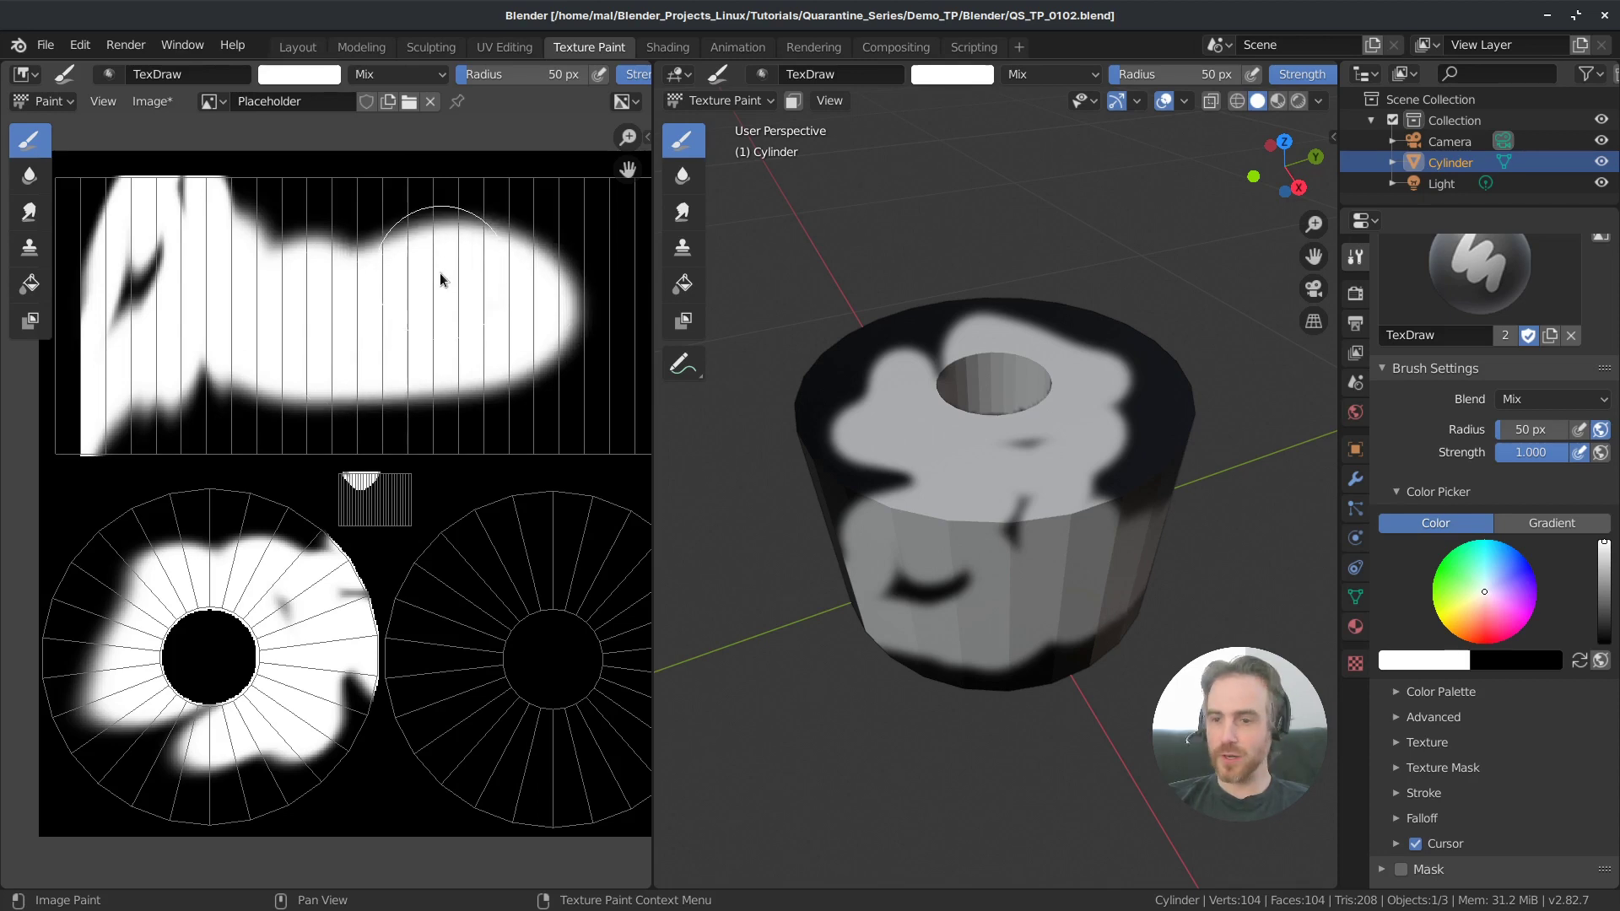
{"action": "mouse_move", "coordinate": [1026, 397]}
{"action": "middle_mouse_down"}
{"action": "mouse_move", "coordinate": [1021, 452]}
{"action": "mouse_move", "coordinate": [977, 514]}
{"action": "middle_mouse_up"}
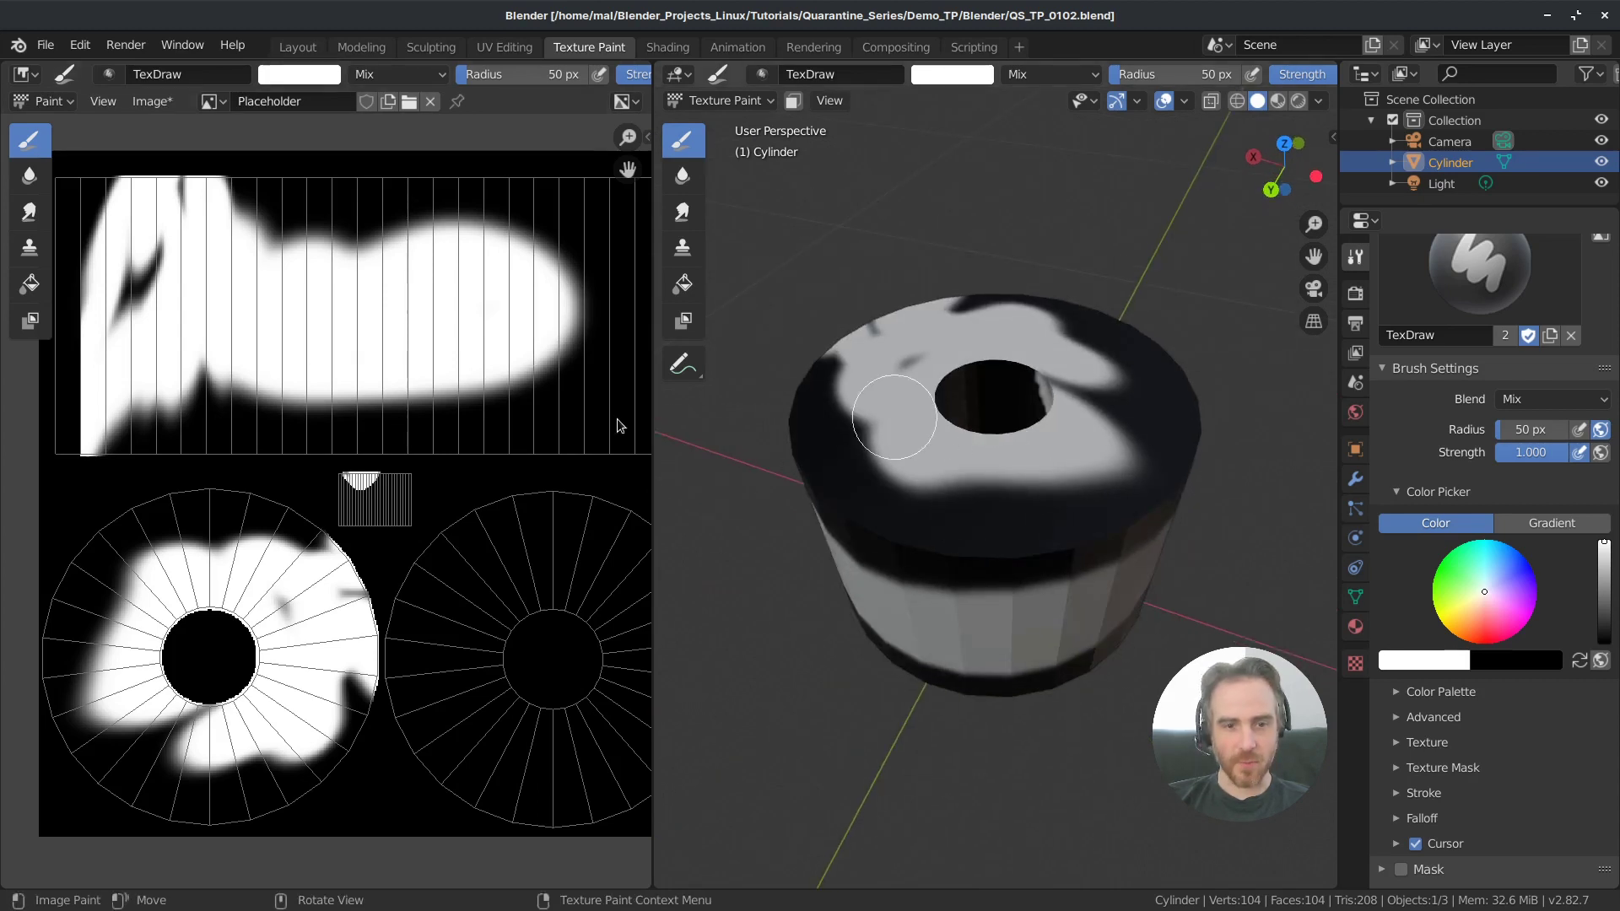
{"action": "mouse_move", "coordinate": [158, 562]}
{"action": "left_mouse_down"}
{"action": "mouse_move", "coordinate": [181, 519]}
{"action": "mouse_move", "coordinate": [93, 582]}
{"action": "mouse_move", "coordinate": [101, 719]}
{"action": "mouse_move", "coordinate": [161, 759]}
{"action": "mouse_move", "coordinate": [270, 776]}
{"action": "mouse_move", "coordinate": [363, 685]}
{"action": "left_mouse_up"}
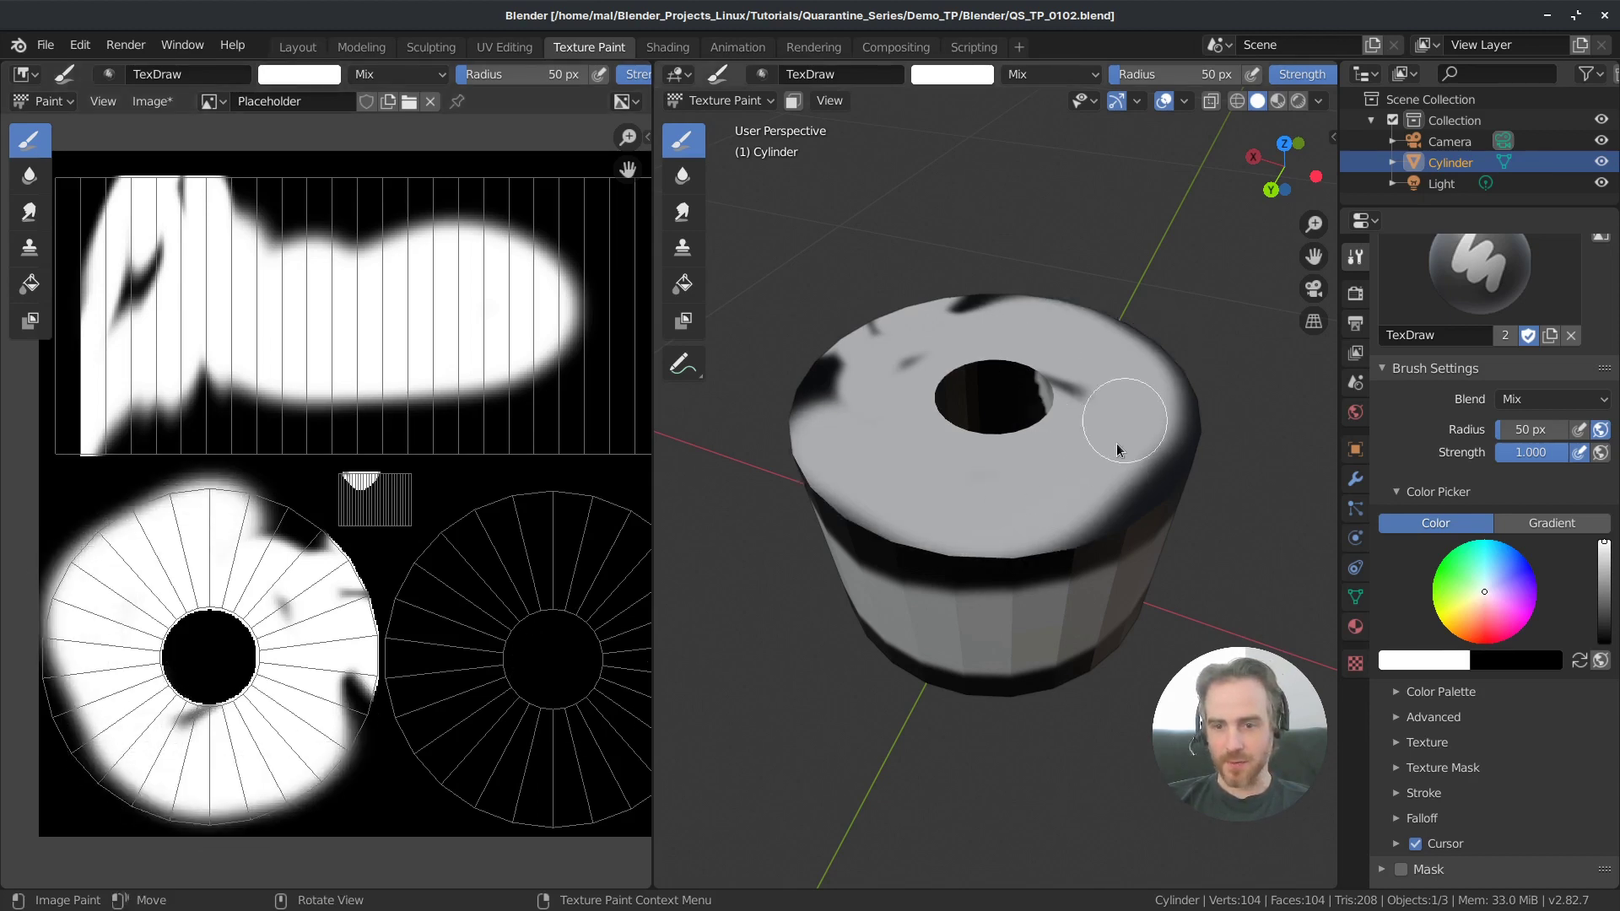
Step: Change the brush color to light green and paint strokes along the cylinder's upper rim and side
{"action": "left_click", "coordinate": [1467, 580]}
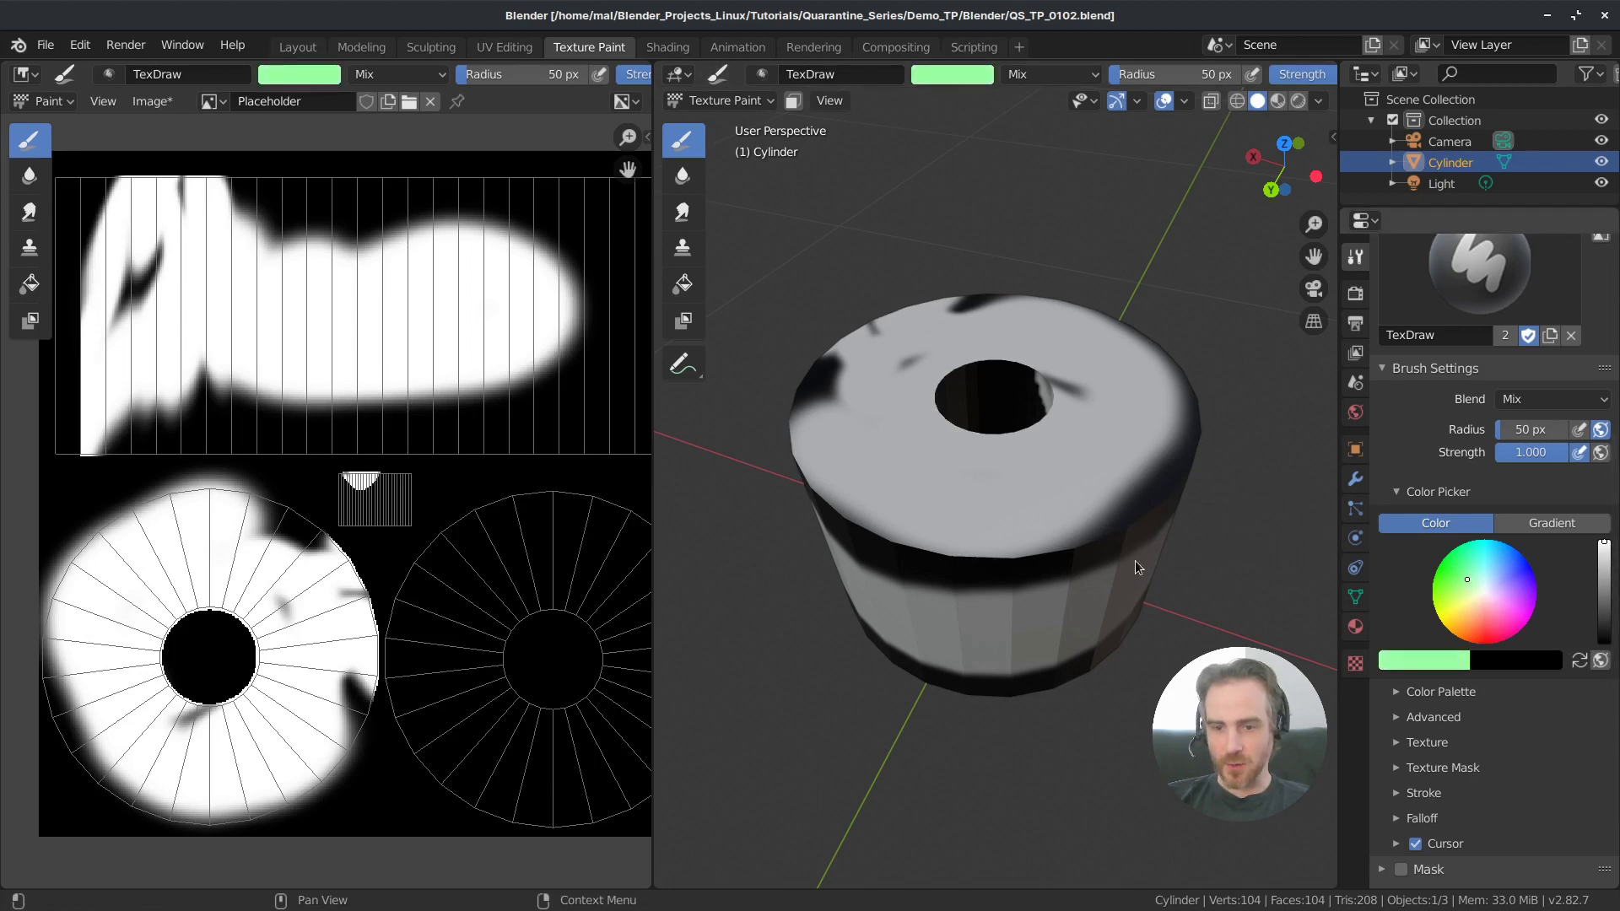
{"action": "mouse_move", "coordinate": [1030, 531]}
{"action": "left_mouse_down"}
{"action": "mouse_move", "coordinate": [1088, 472]}
{"action": "mouse_move", "coordinate": [1150, 495]}
{"action": "mouse_move", "coordinate": [1055, 535]}
{"action": "left_mouse_up"}
{"action": "mouse_move", "coordinate": [938, 606]}
{"action": "left_mouse_down"}
{"action": "mouse_move", "coordinate": [861, 584]}
{"action": "mouse_move", "coordinate": [1132, 588]}
{"action": "mouse_move", "coordinate": [835, 527]}
{"action": "left_mouse_up"}
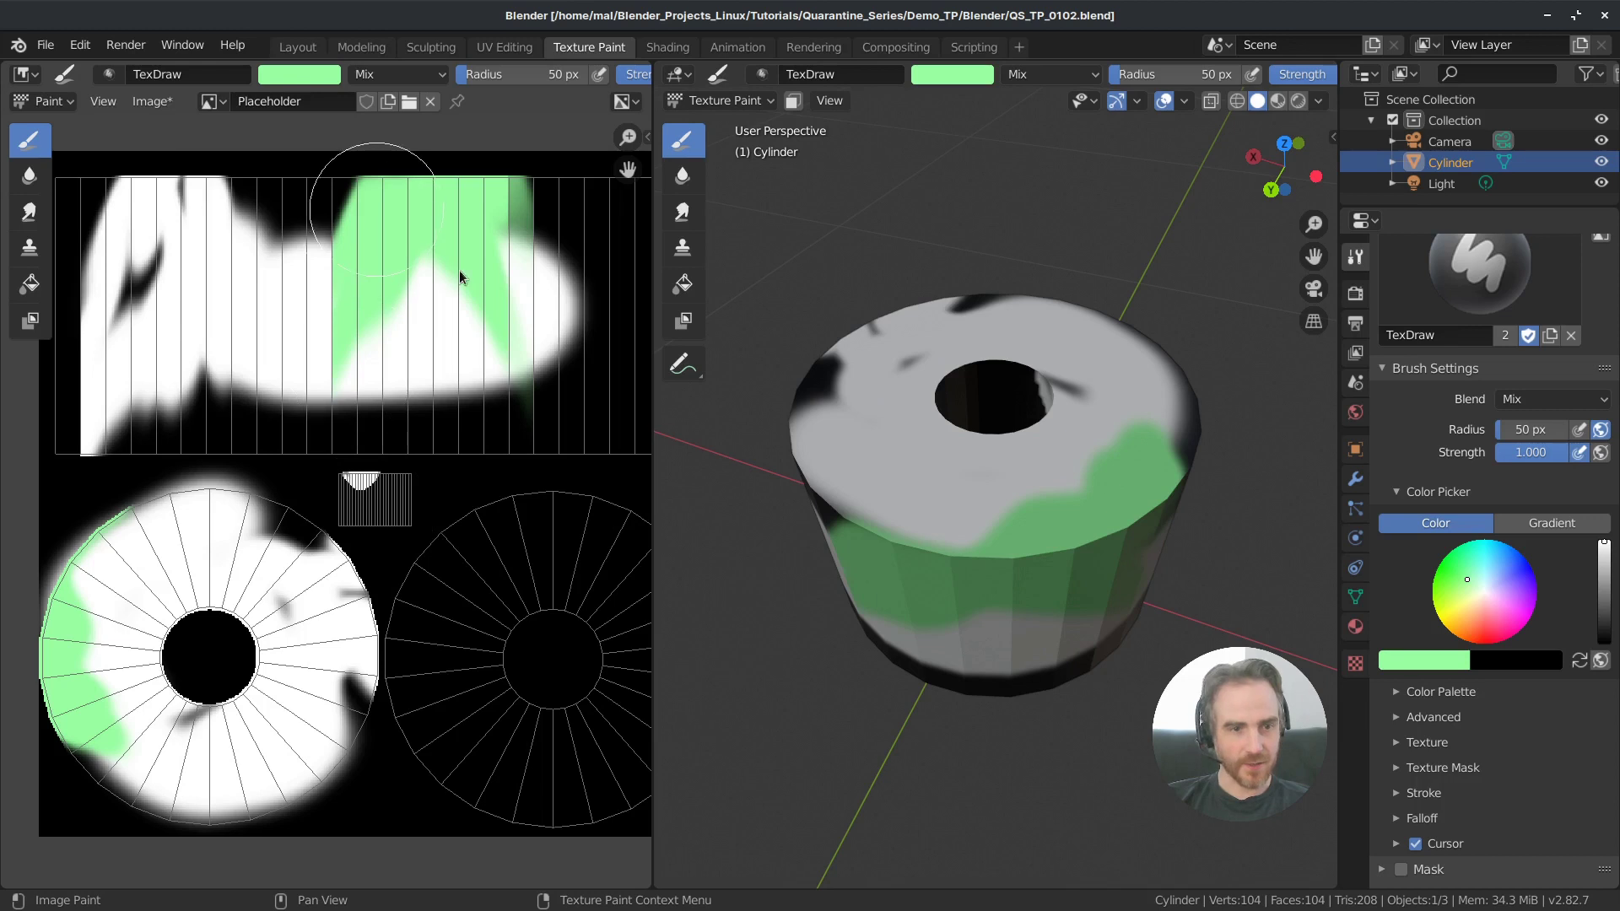
Step: Change the brush color to yellow and paint a broad curved stroke over the side strip in the Placeholder image
{"action": "left_click", "coordinate": [1459, 603]}
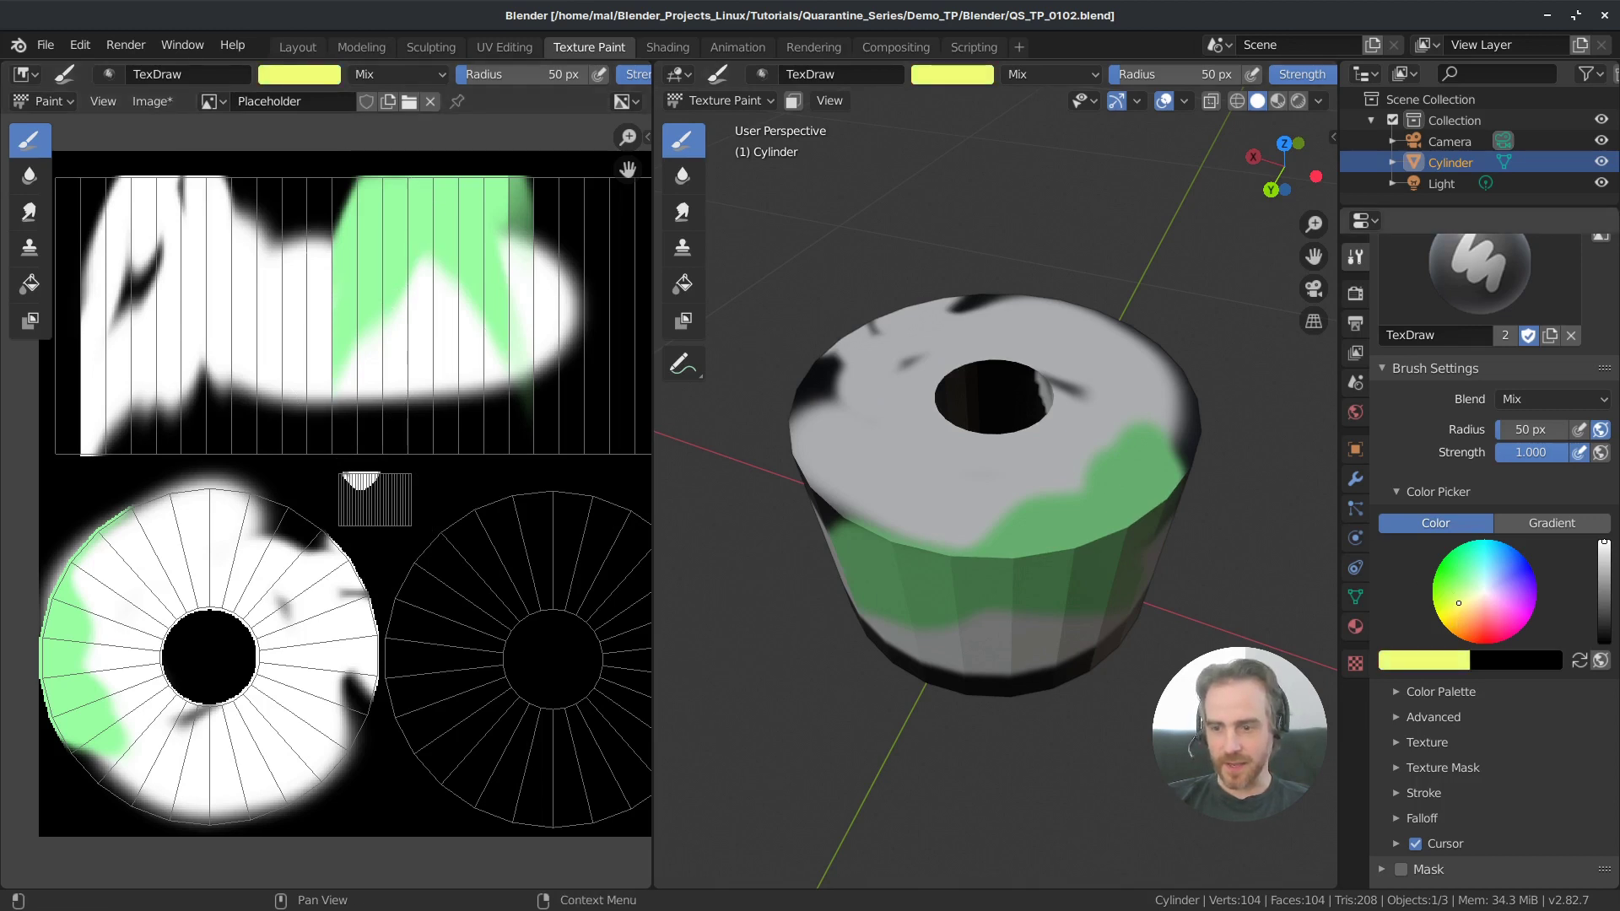
{"action": "left_click_drag", "start_coordinate": [1459, 602], "coordinate": [1450, 616]}
{"action": "left_click", "coordinate": [406, 397]}
{"action": "mouse_move", "coordinate": [538, 398]}
{"action": "left_mouse_down"}
{"action": "mouse_move", "coordinate": [587, 357]}
{"action": "mouse_move", "coordinate": [590, 276]}
{"action": "mouse_move", "coordinate": [572, 335]}
{"action": "mouse_move", "coordinate": [577, 248]}
{"action": "mouse_move", "coordinate": [521, 229]}
{"action": "left_mouse_up"}
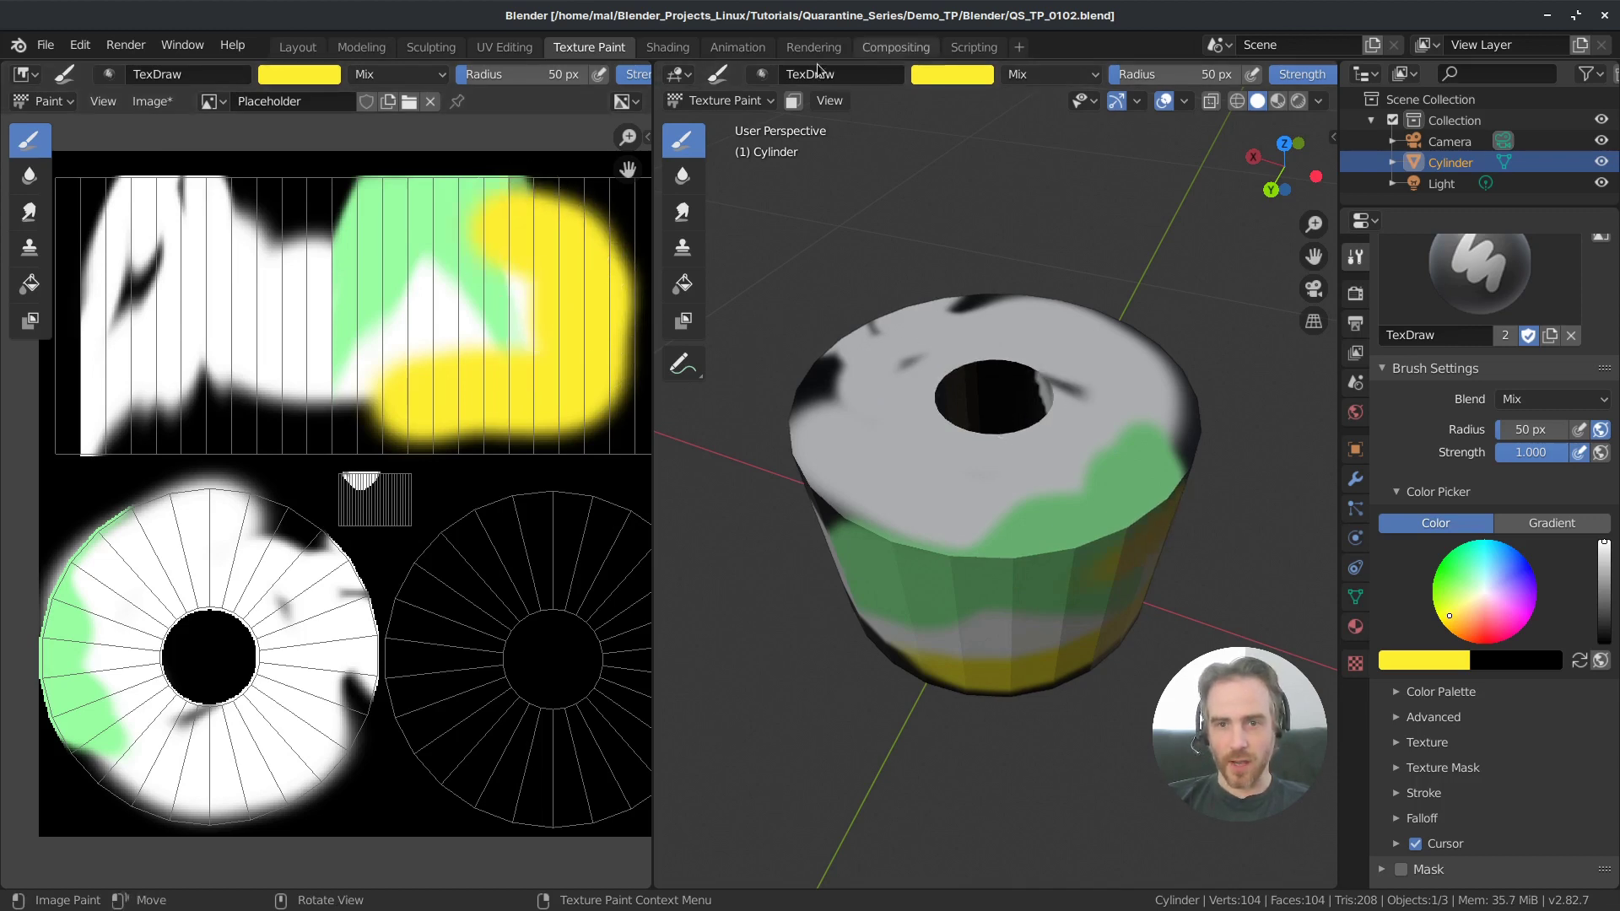
Step: Set the TexDraw brush radius to 141 px and its strength to 1.000
{"action": "left_click", "coordinate": [1049, 74]}
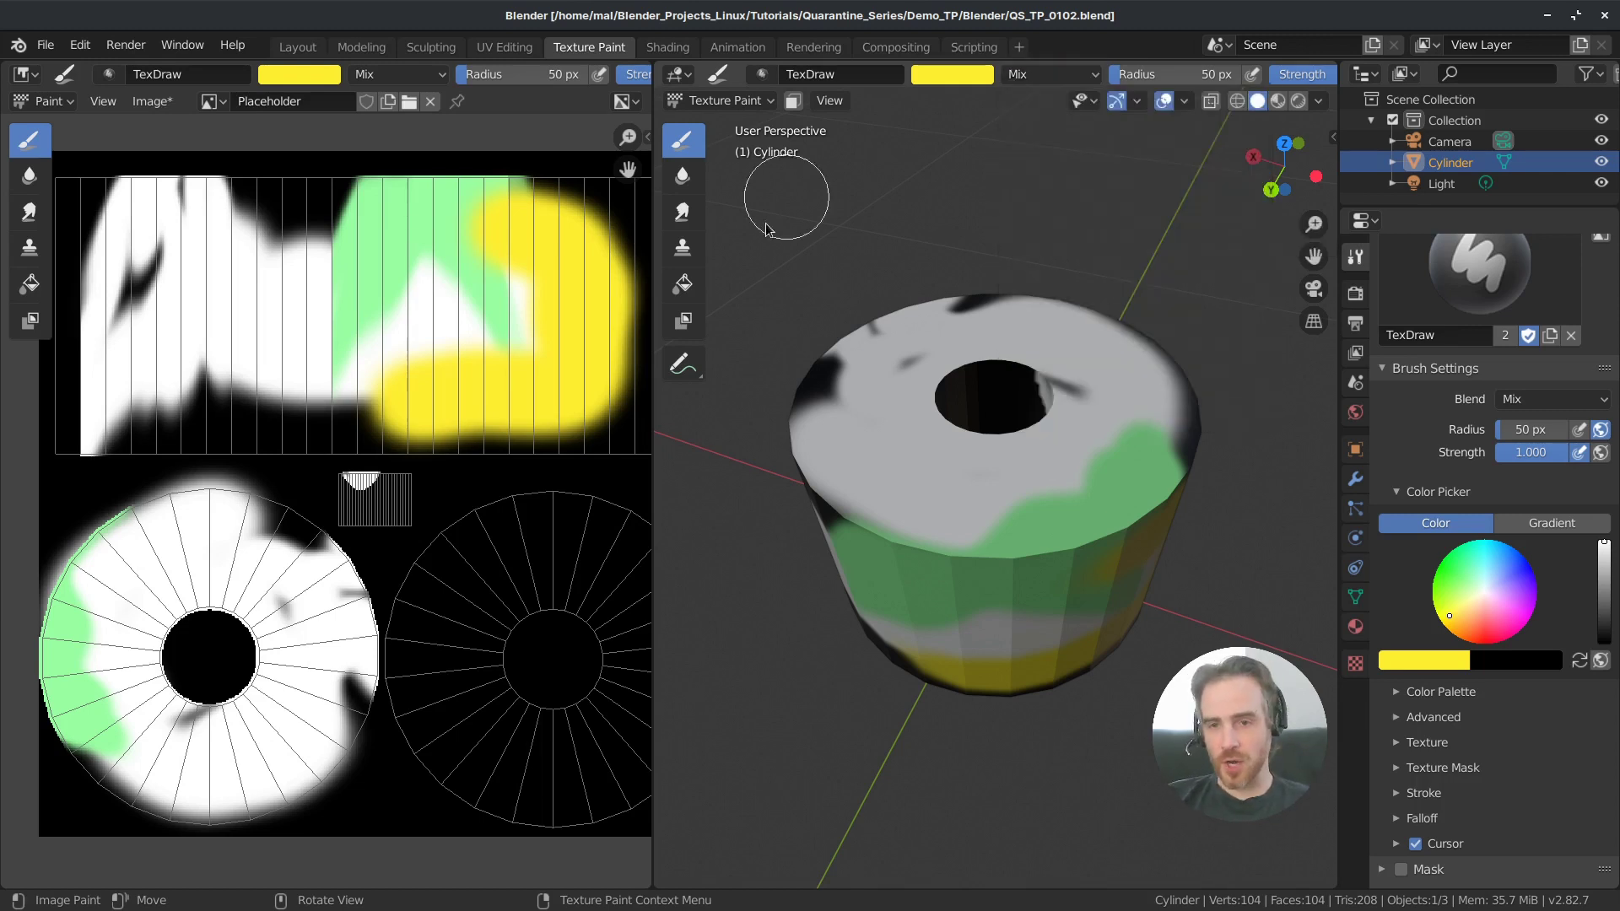
{"action": "middle_click_drag", "start_coordinate": [1175, 87], "coordinate": [1077, 82]}
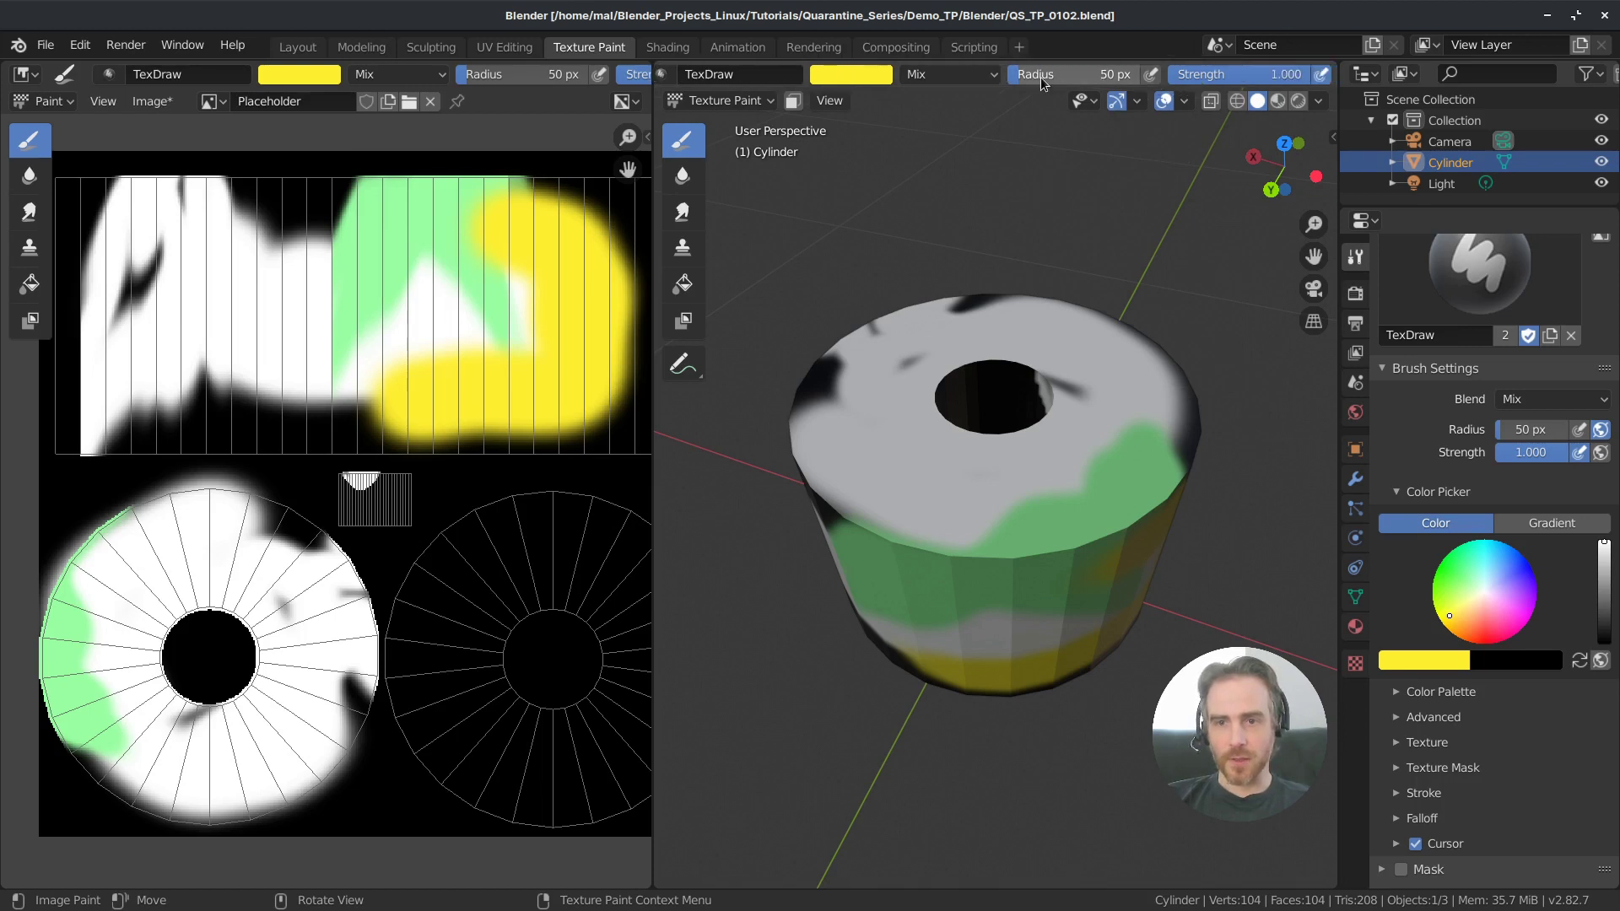
{"action": "left_click_drag", "start_coordinate": [1036, 82], "coordinate": [1113, 81]}
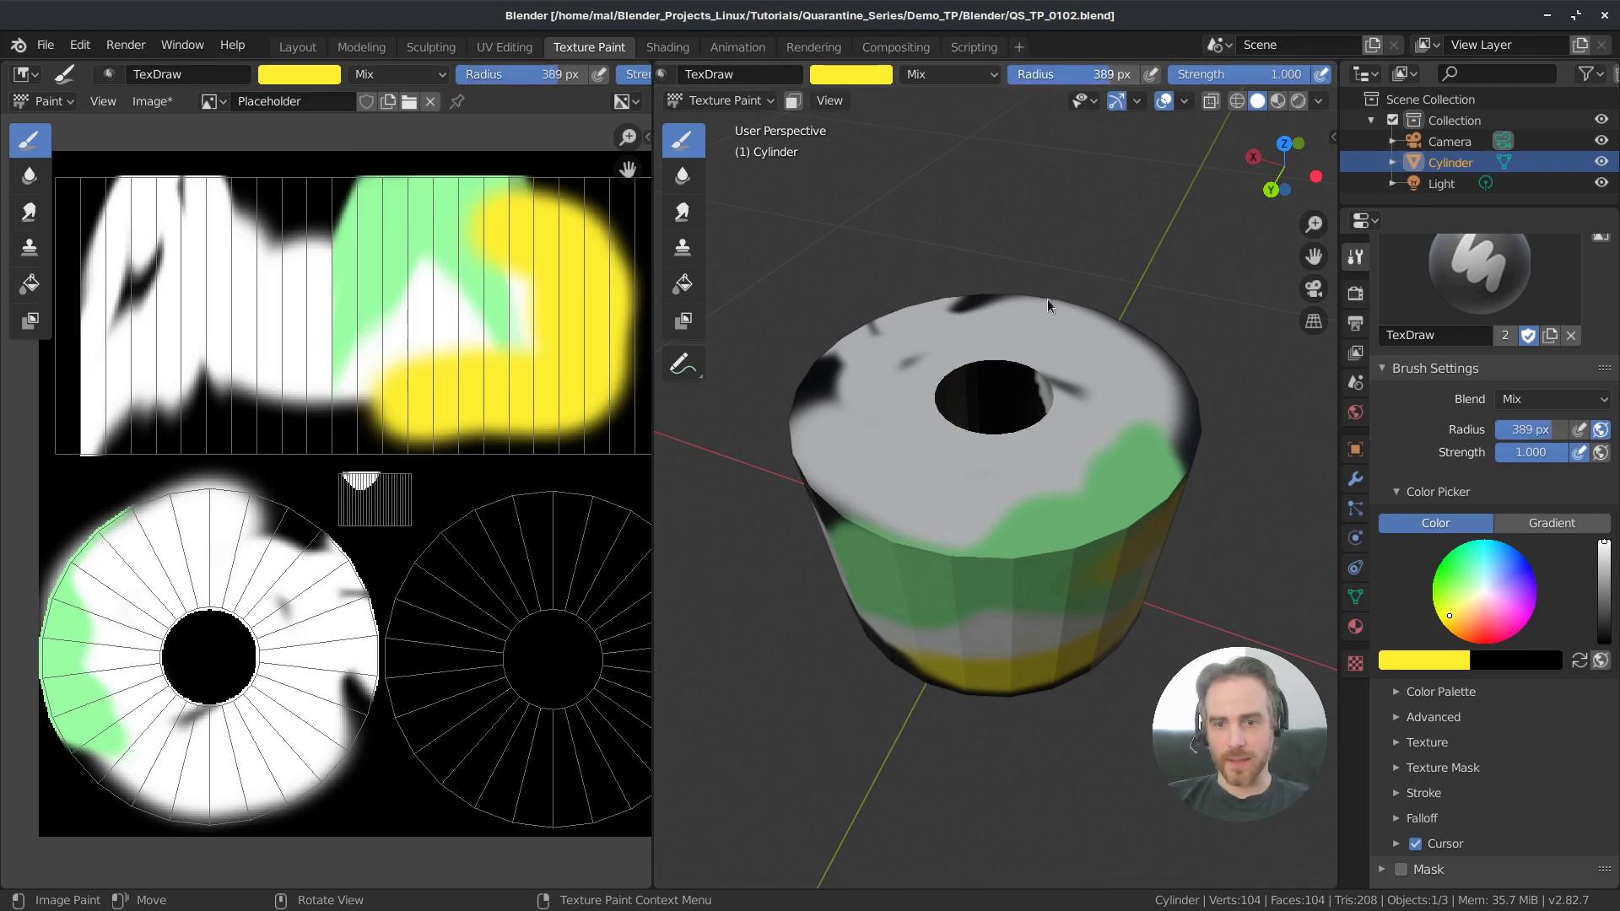
{"action": "key", "text": "f"}
{"action": "left_click", "coordinate": [1030, 232]}
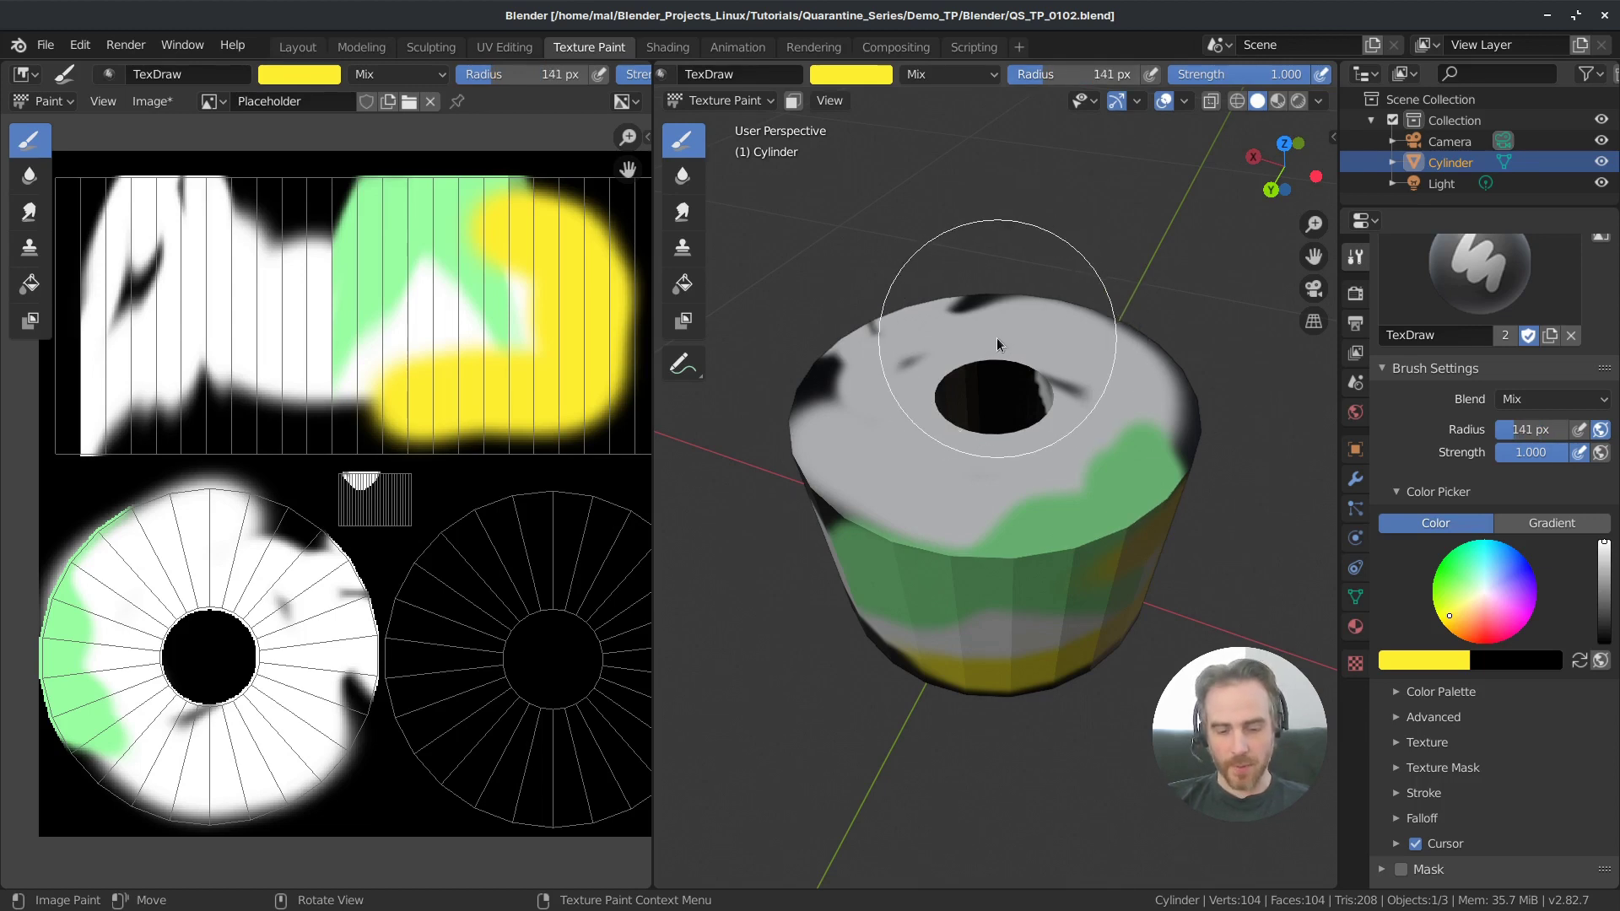
{"action": "key", "text": "f"}
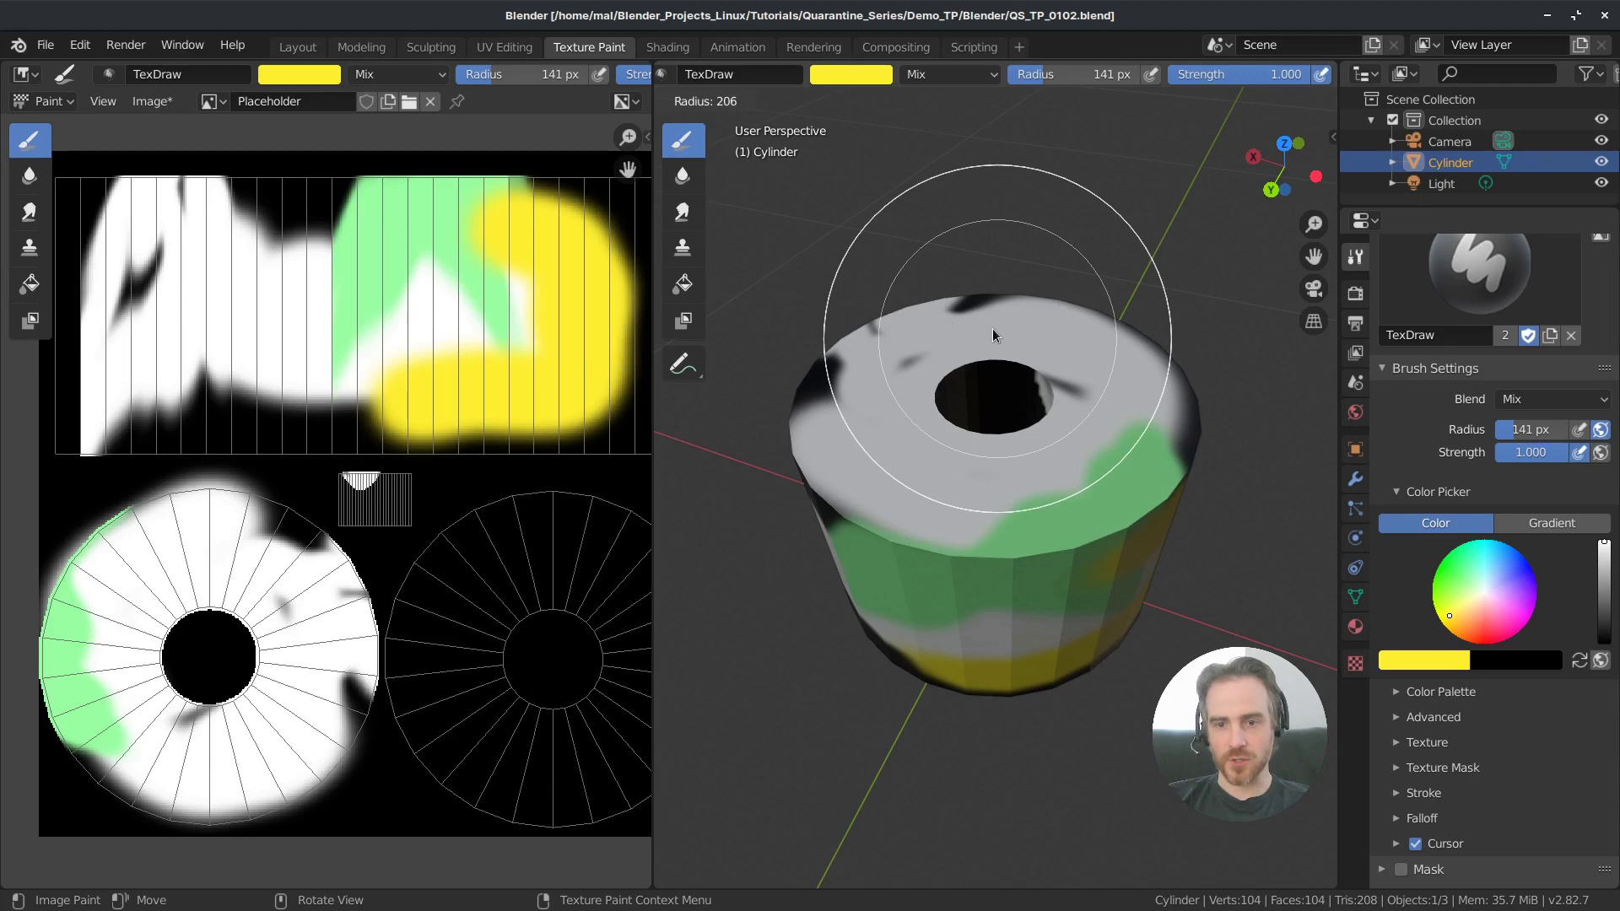
{"action": "key", "text": "Escape"}
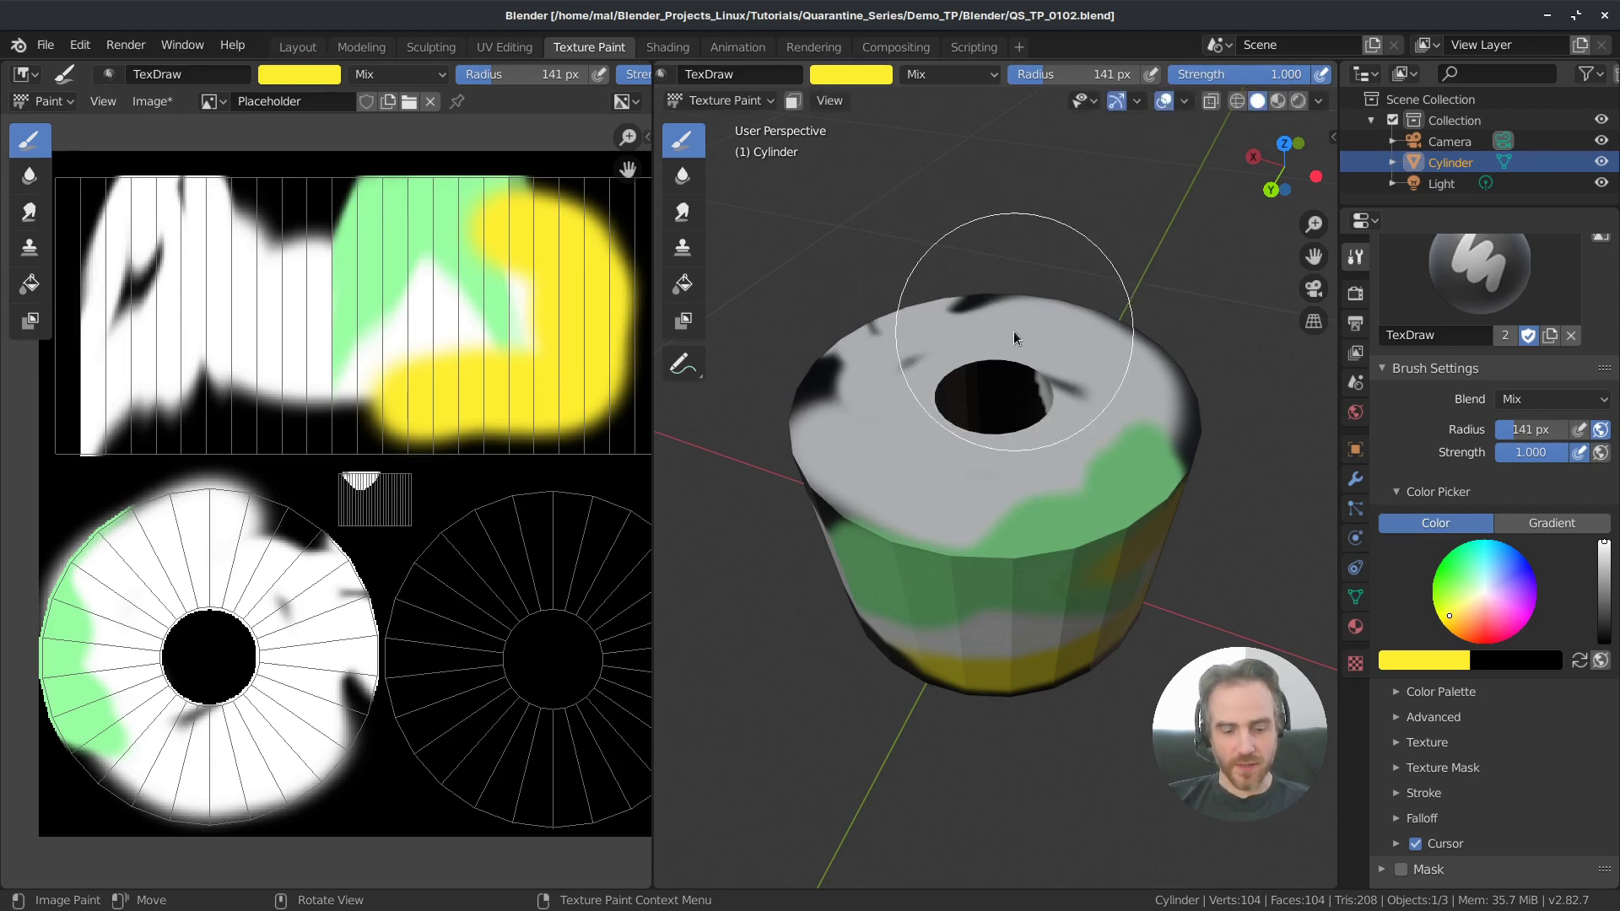
{"action": "key", "text": "shift+f"}
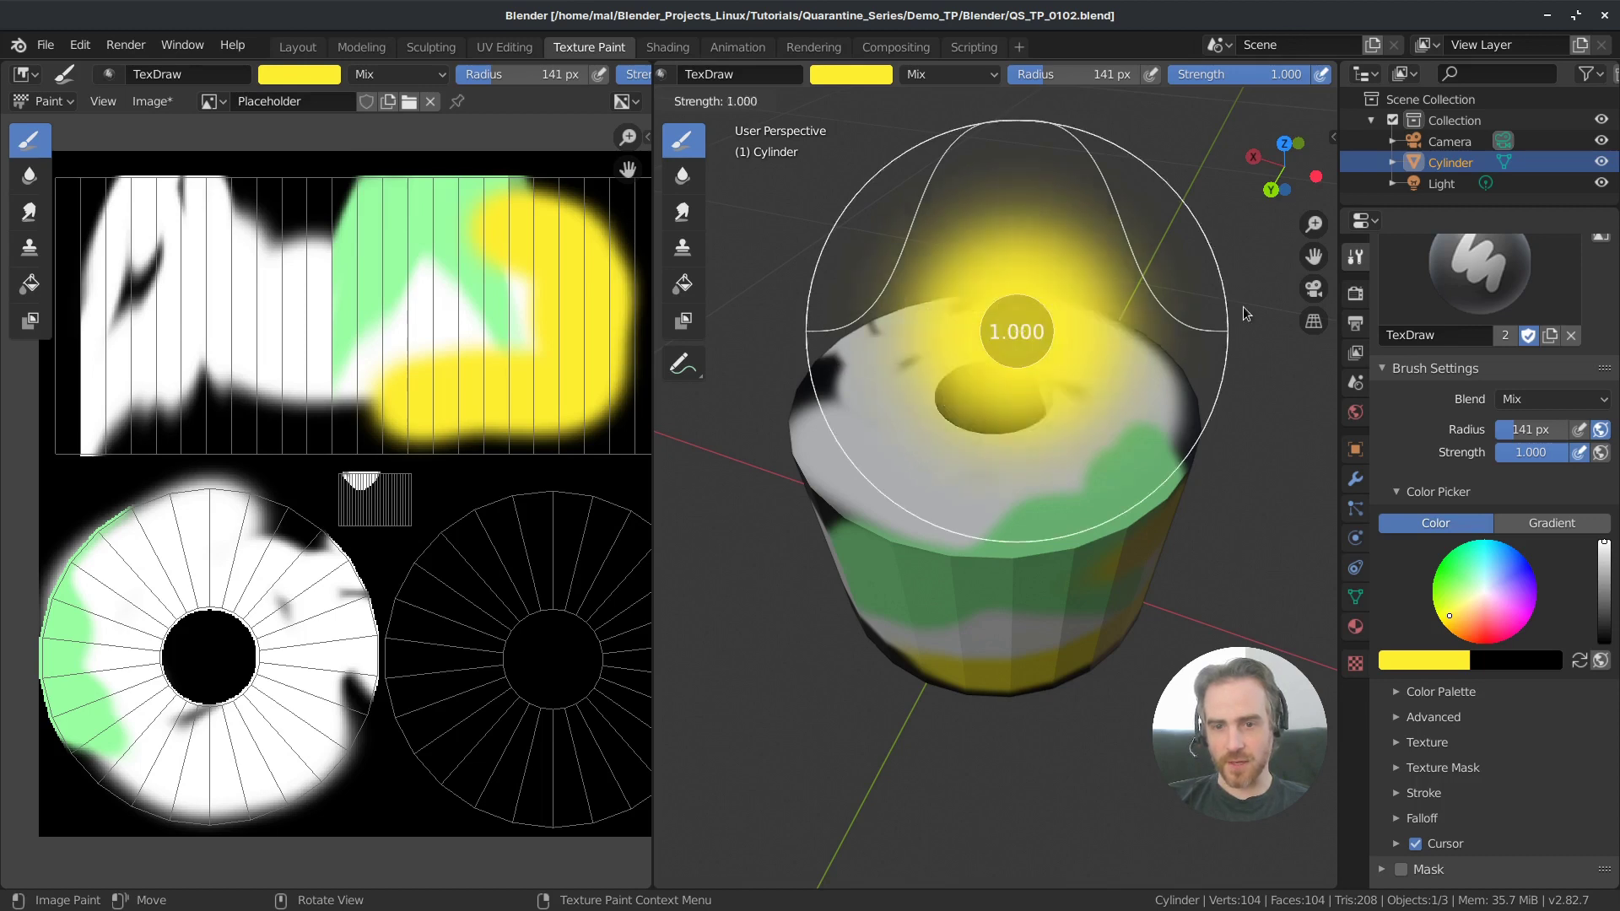
{"action": "left_click", "coordinate": [1209, 326]}
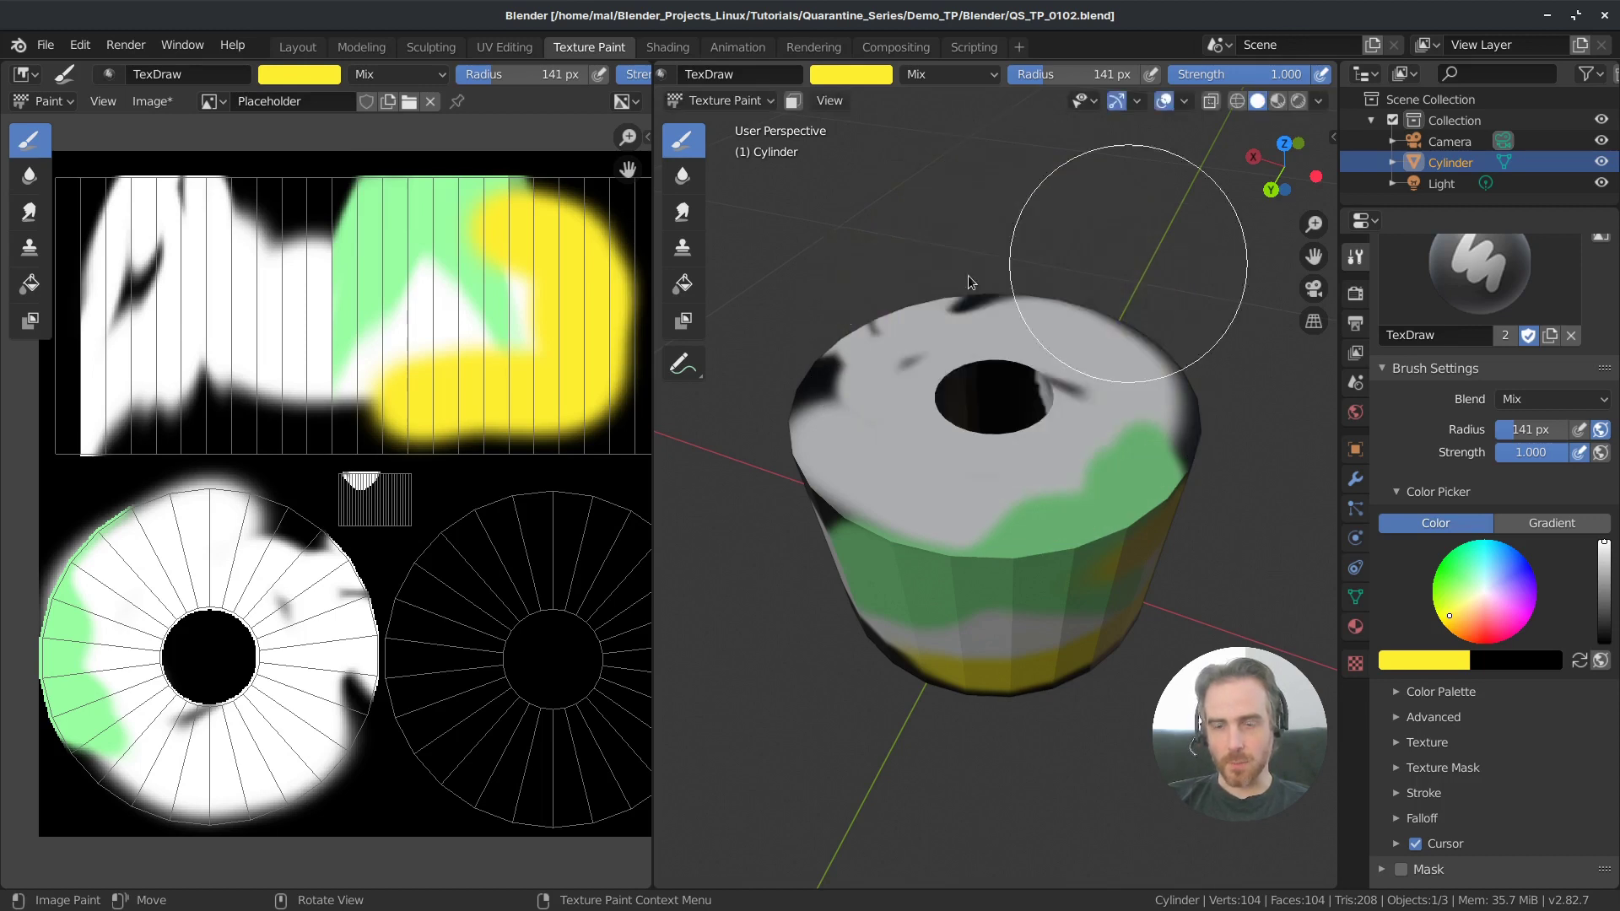
Step: Apply the round falloff preset to the brush and dab yellow over the cylinder's top face and near side
{"action": "middle_click_drag", "start_coordinate": [1187, 80], "coordinate": [843, 67]}
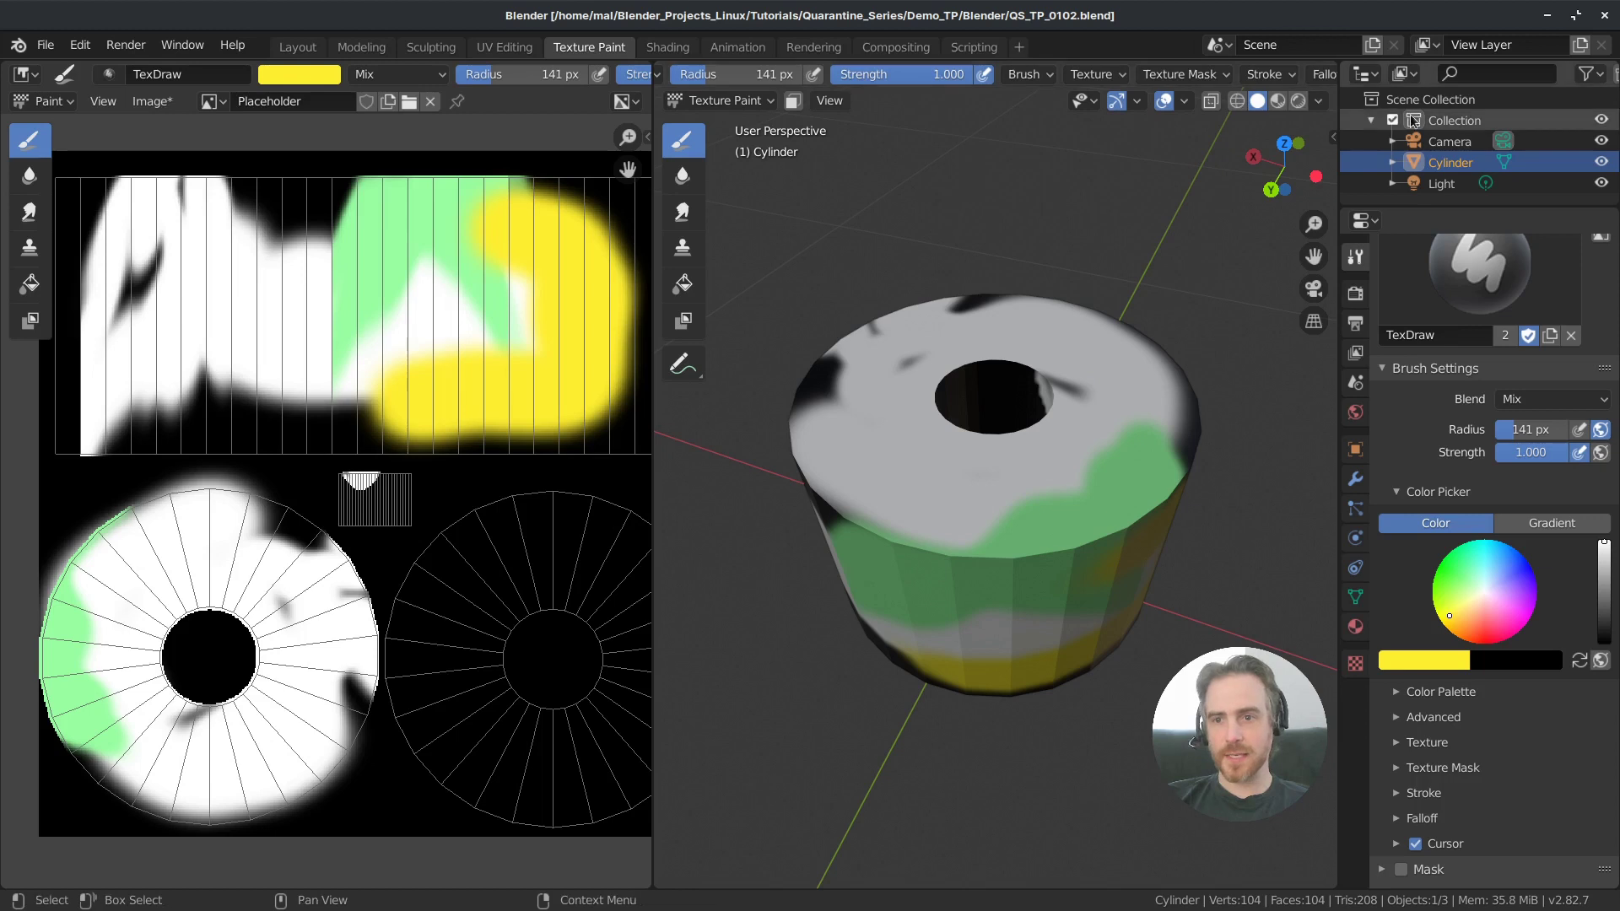
{"action": "scroll", "coordinate": [844, 71], "scroll_direction": "down", "scroll_amount": 3}
{"action": "scroll", "coordinate": [986, 93], "scroll_direction": "down", "scroll_amount": 3}
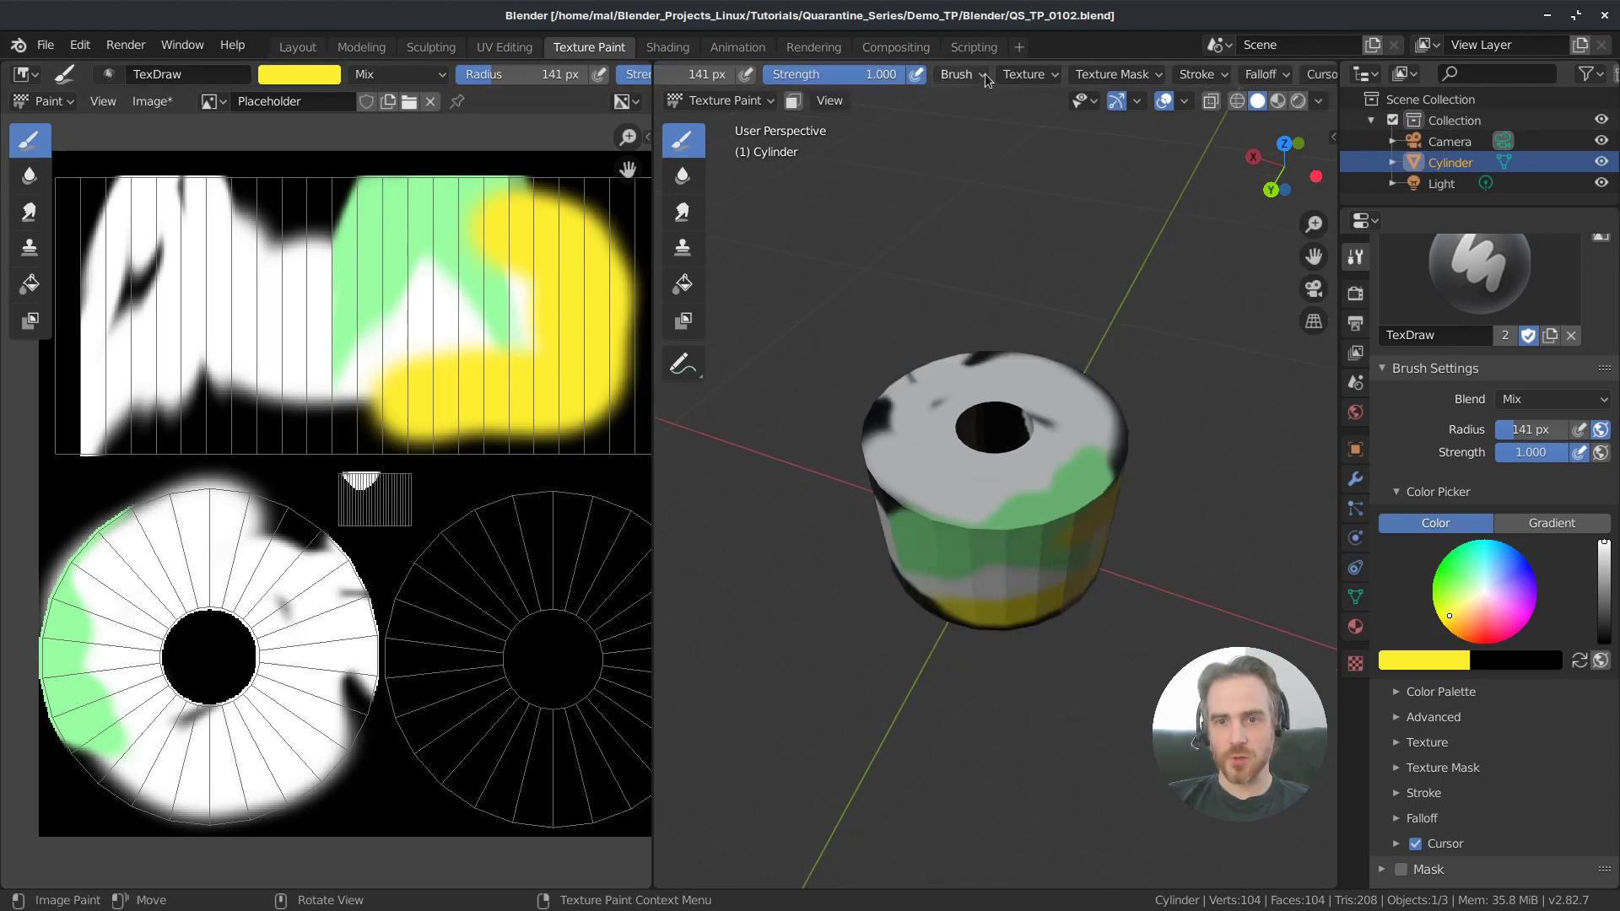
{"action": "scroll", "coordinate": [969, 78], "scroll_direction": "down", "scroll_amount": 5}
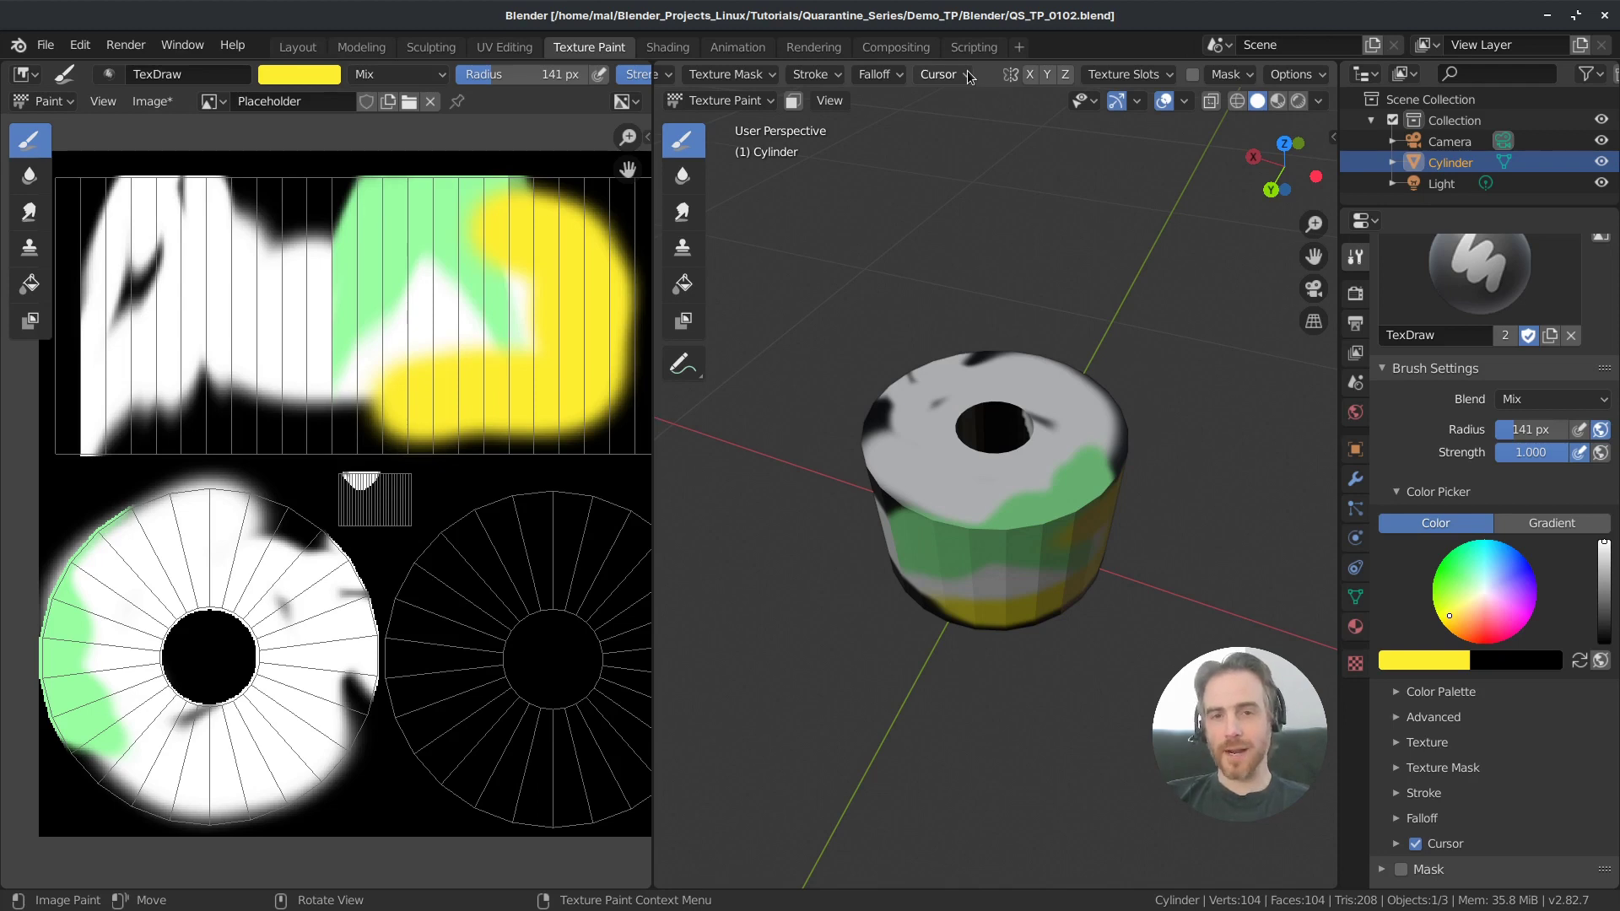
{"action": "scroll", "coordinate": [968, 78], "scroll_direction": "up", "scroll_amount": 3}
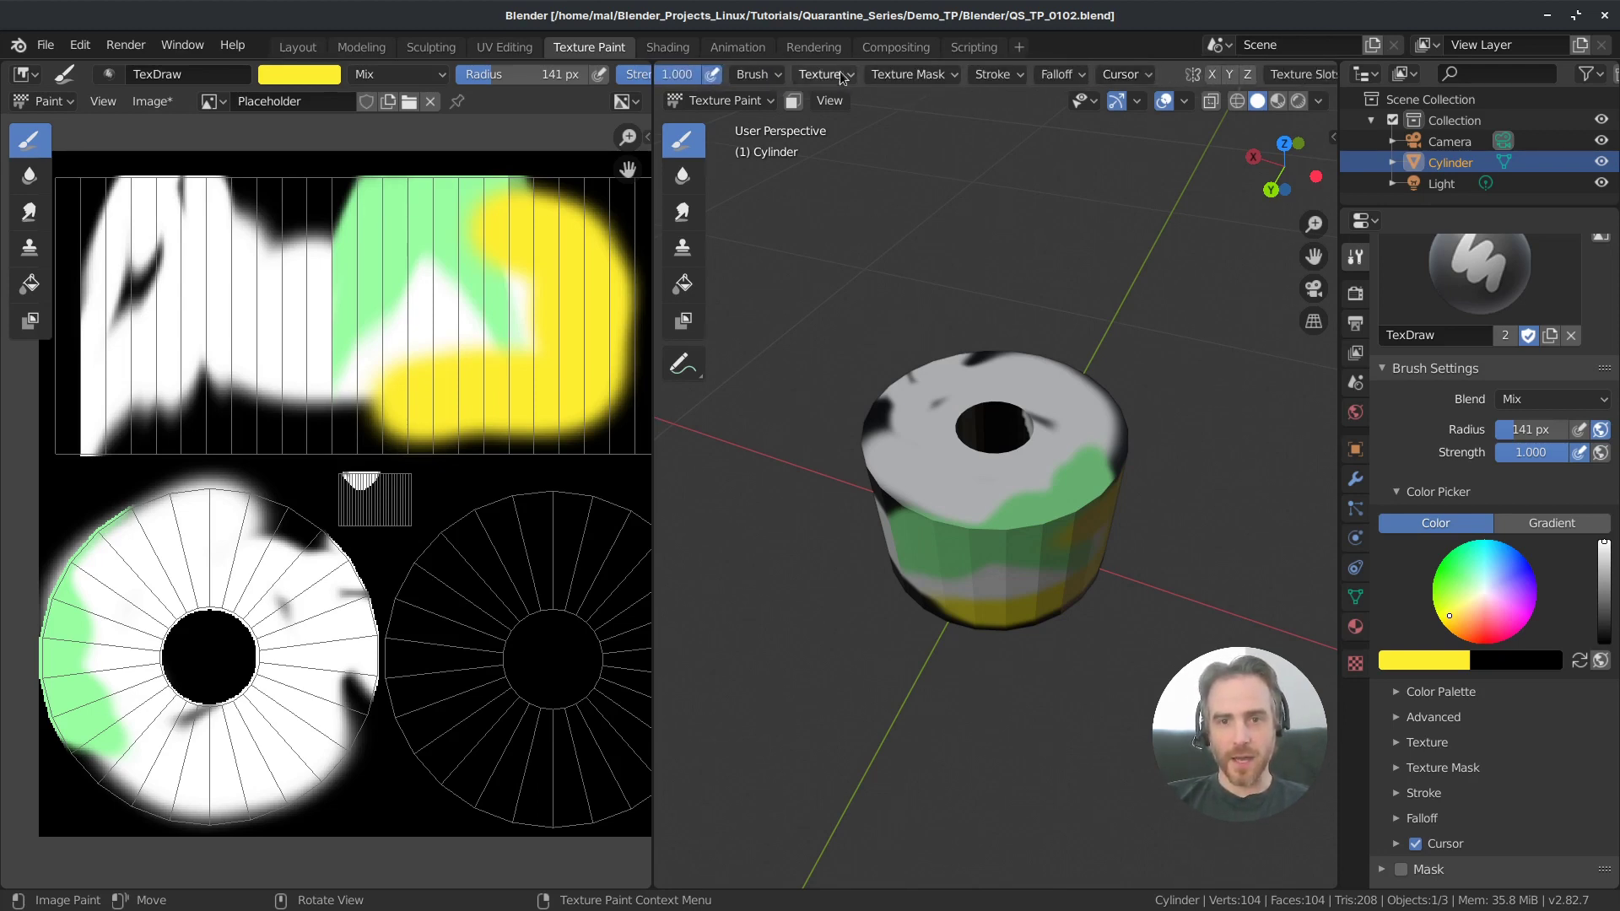
{"action": "left_click", "coordinate": [823, 75]}
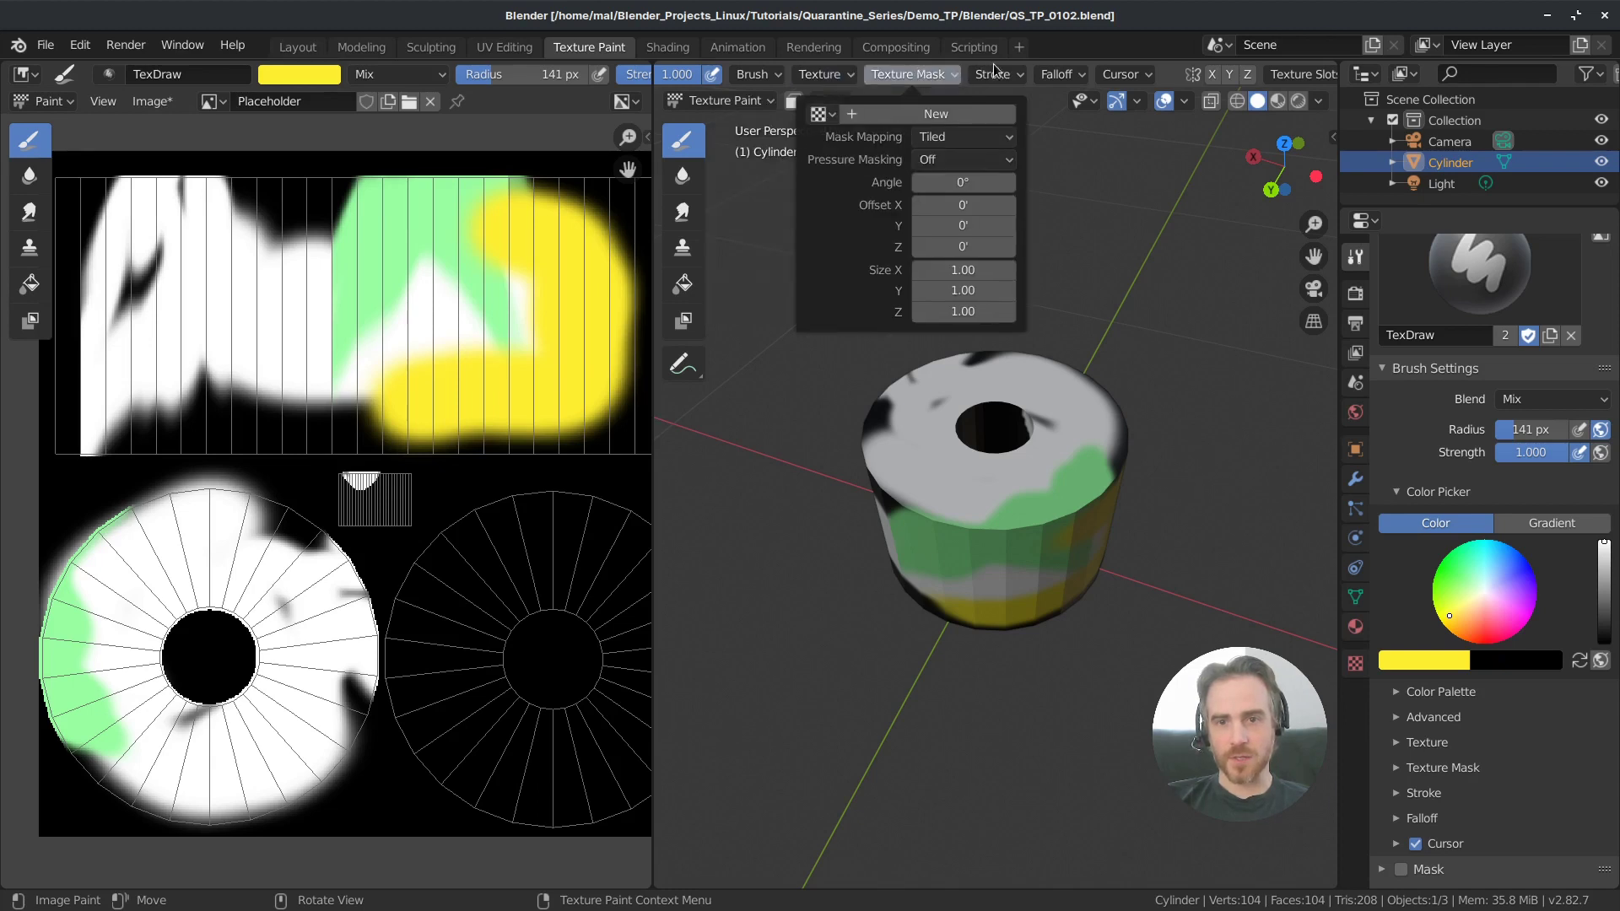
{"action": "mouse_move", "coordinate": [1068, 74]}
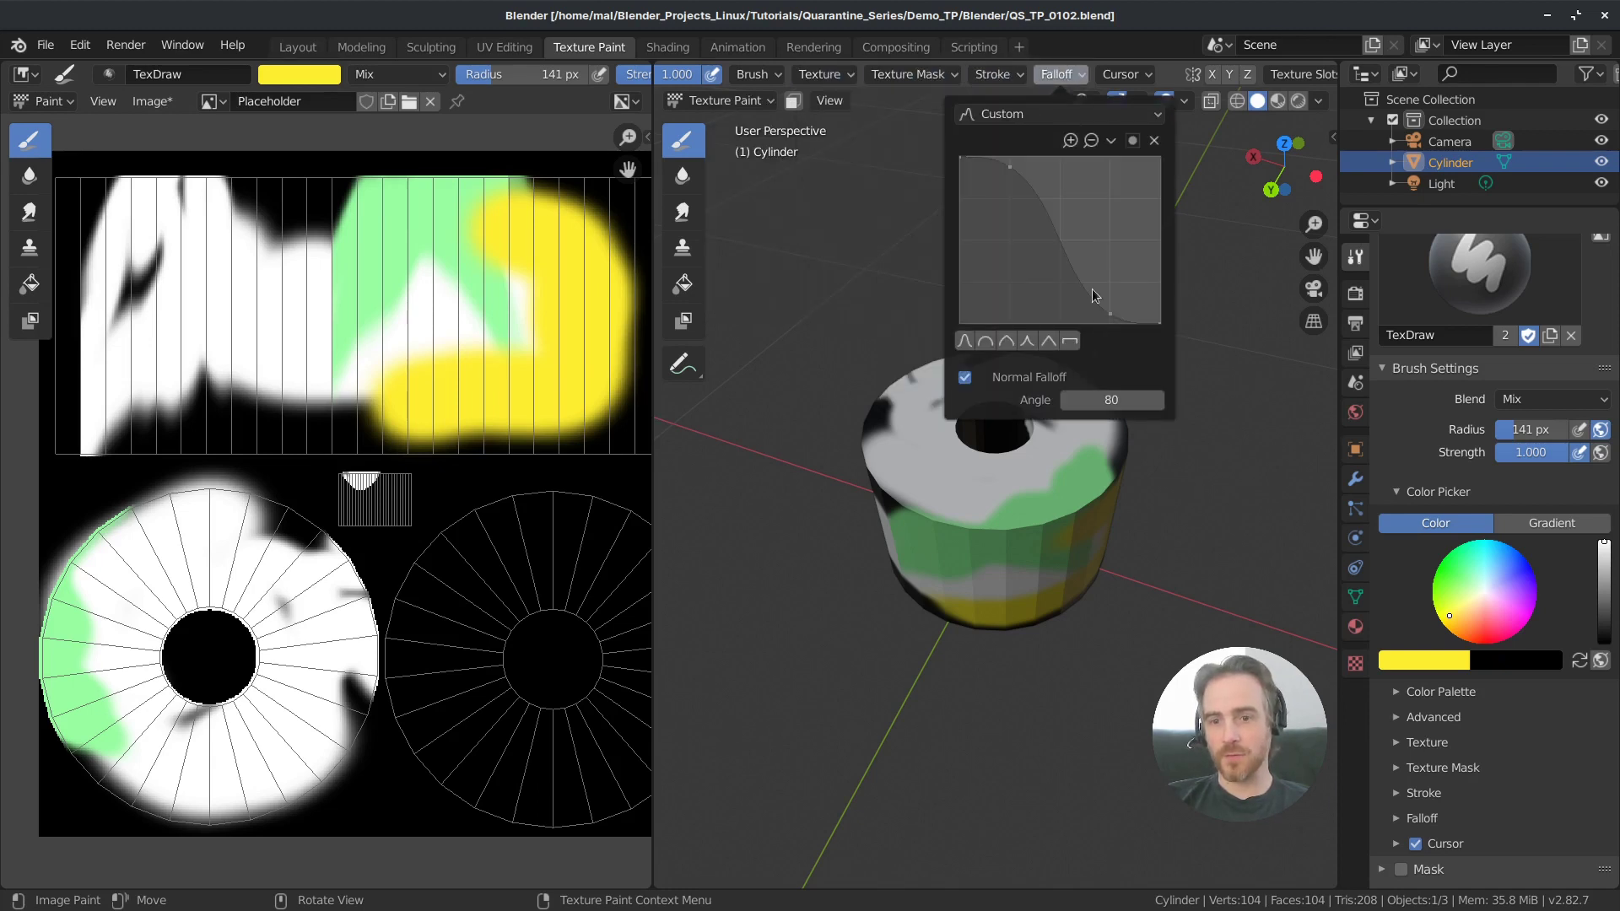
{"action": "left_click", "coordinate": [987, 344]}
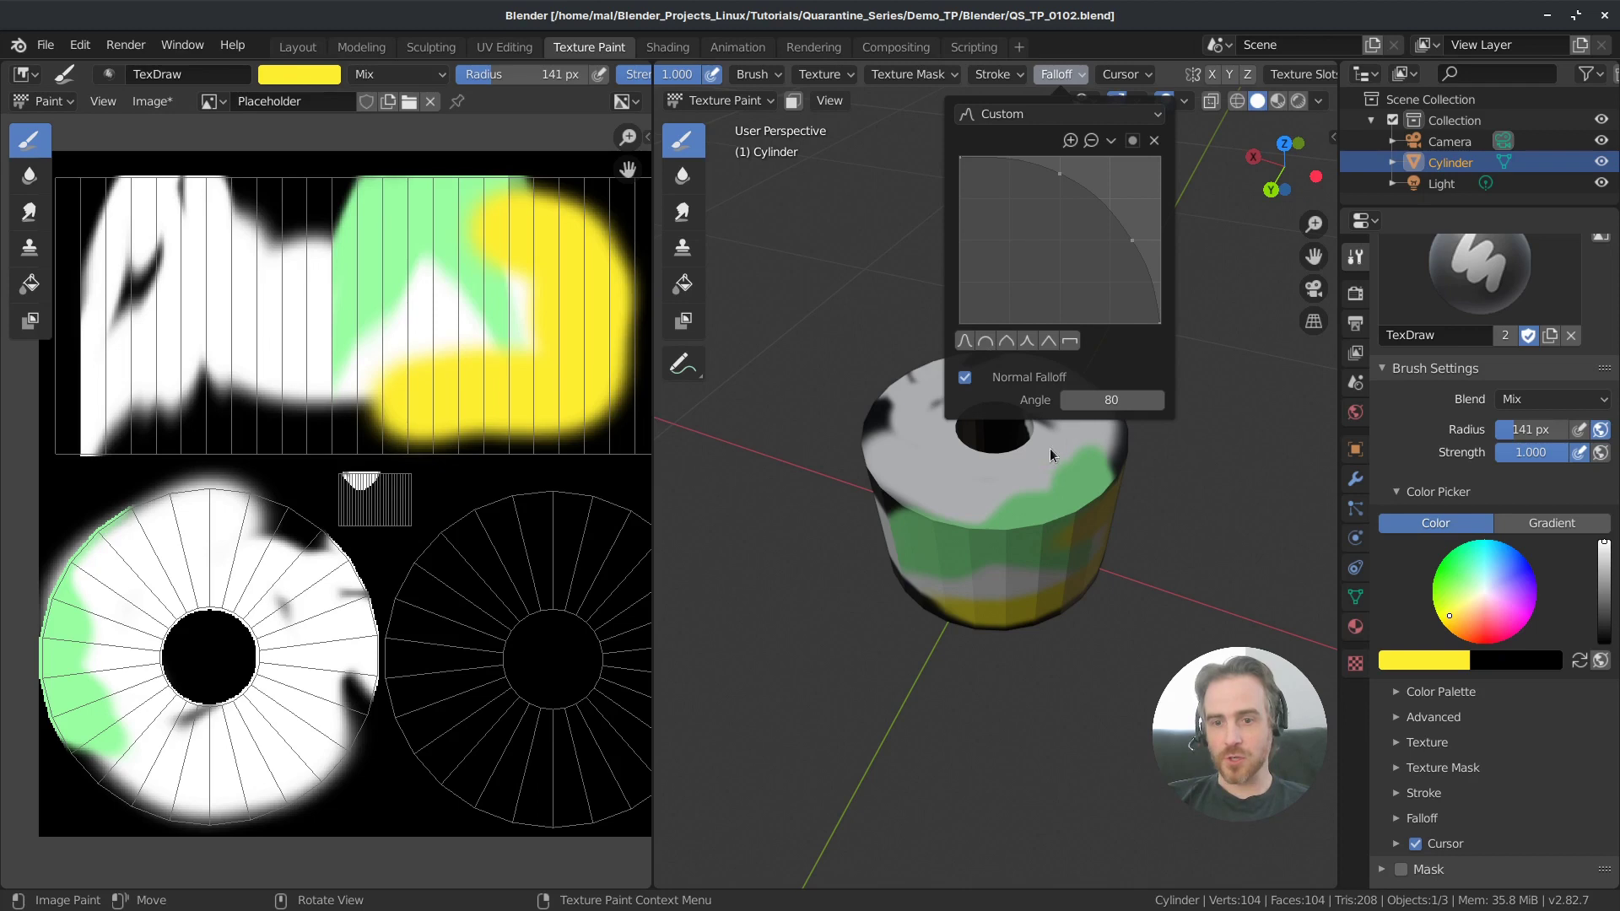
{"action": "left_click", "coordinate": [1019, 491]}
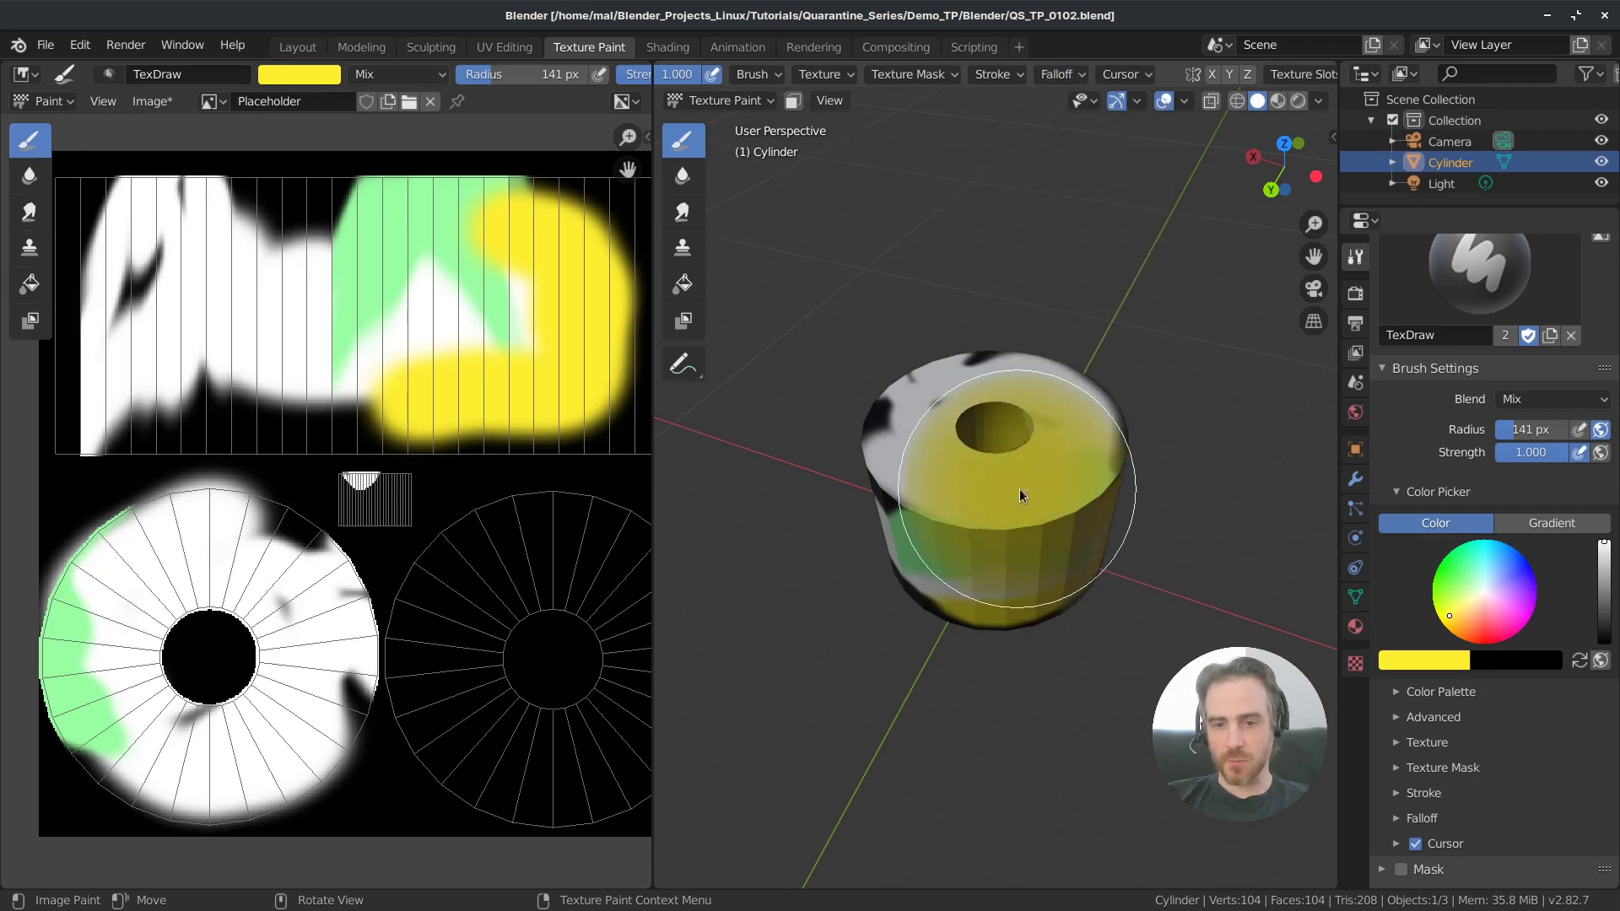
{"action": "scroll", "coordinate": [1009, 486], "scroll_direction": "up", "scroll_amount": 1}
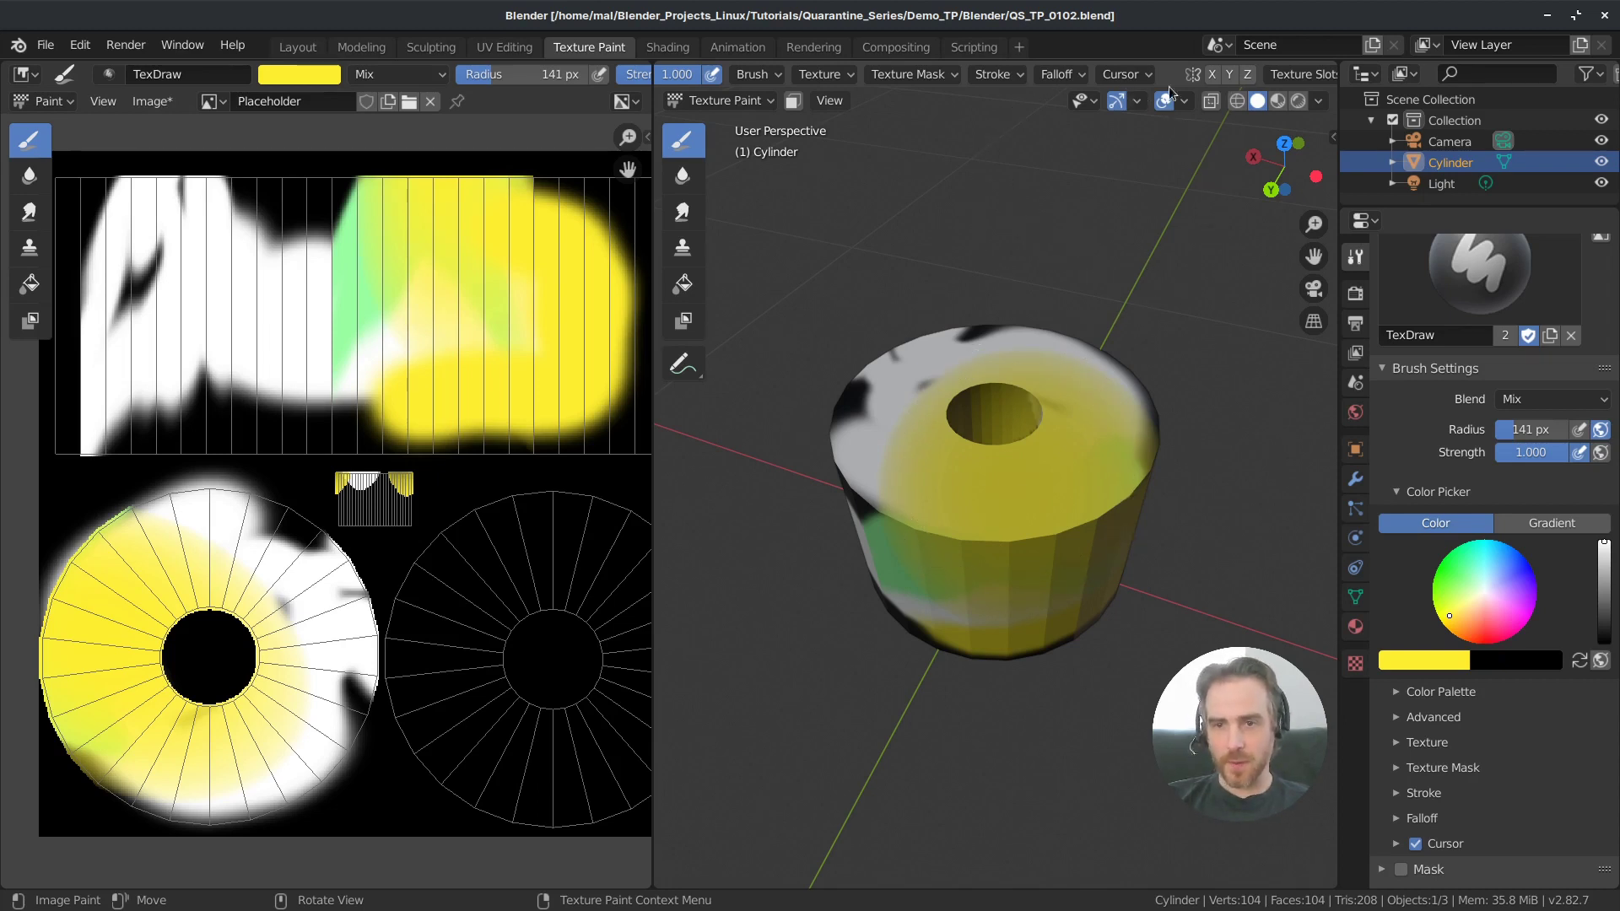
Step: Switch the brush to the sharp falloff preset and paint a soft light blue spot on the top face near the rim
{"action": "left_click", "coordinate": [1062, 77]}
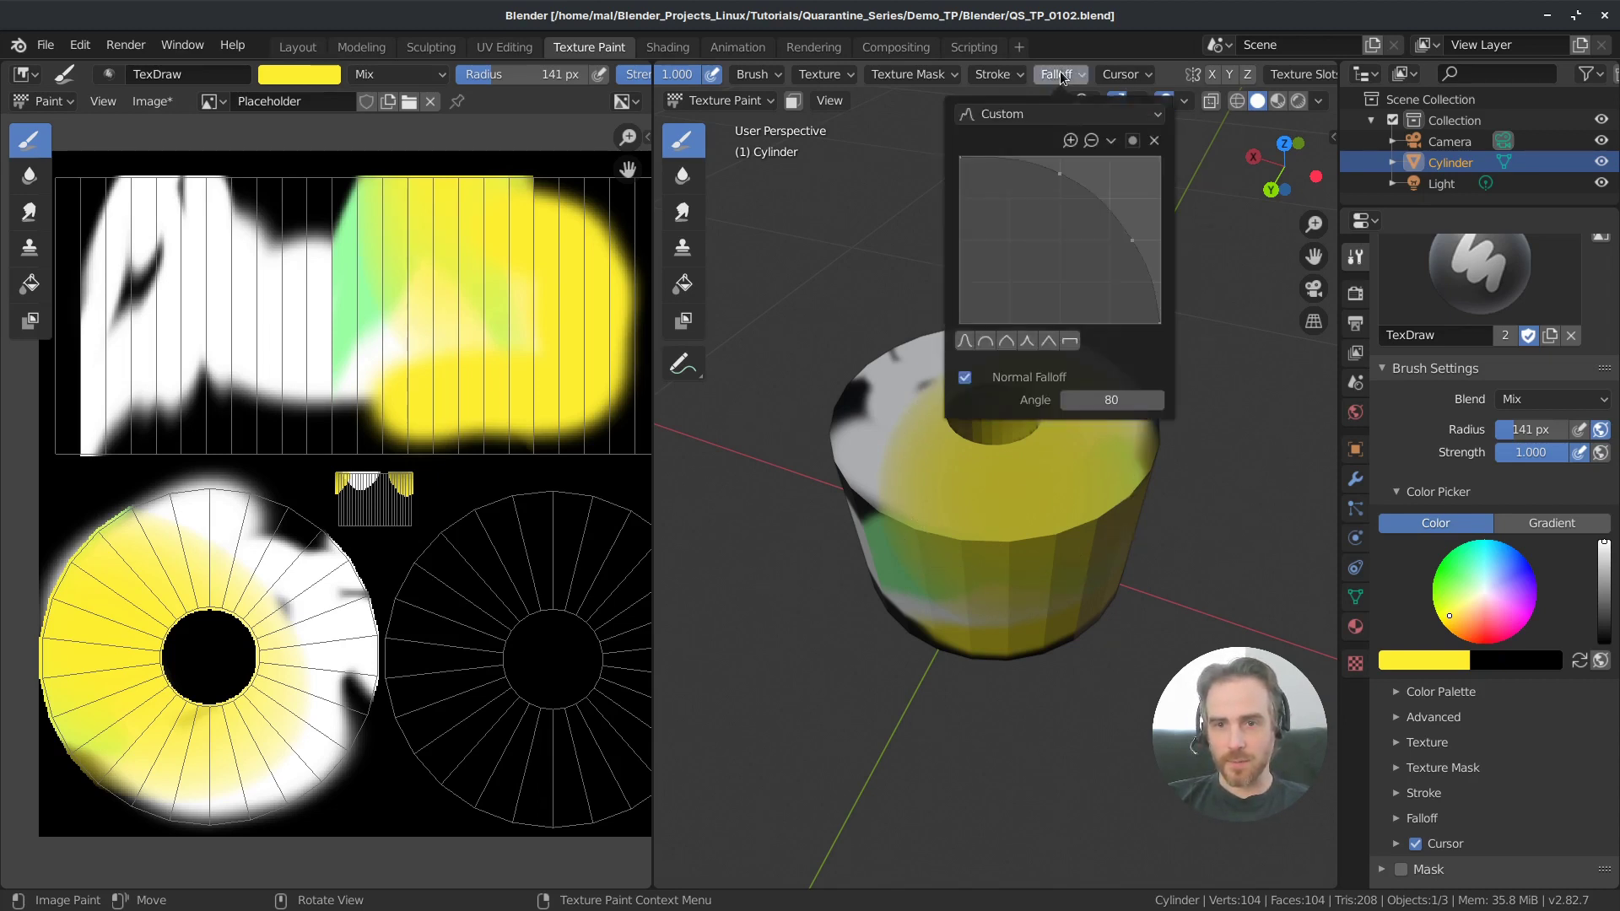
{"action": "left_click", "coordinate": [1029, 345]}
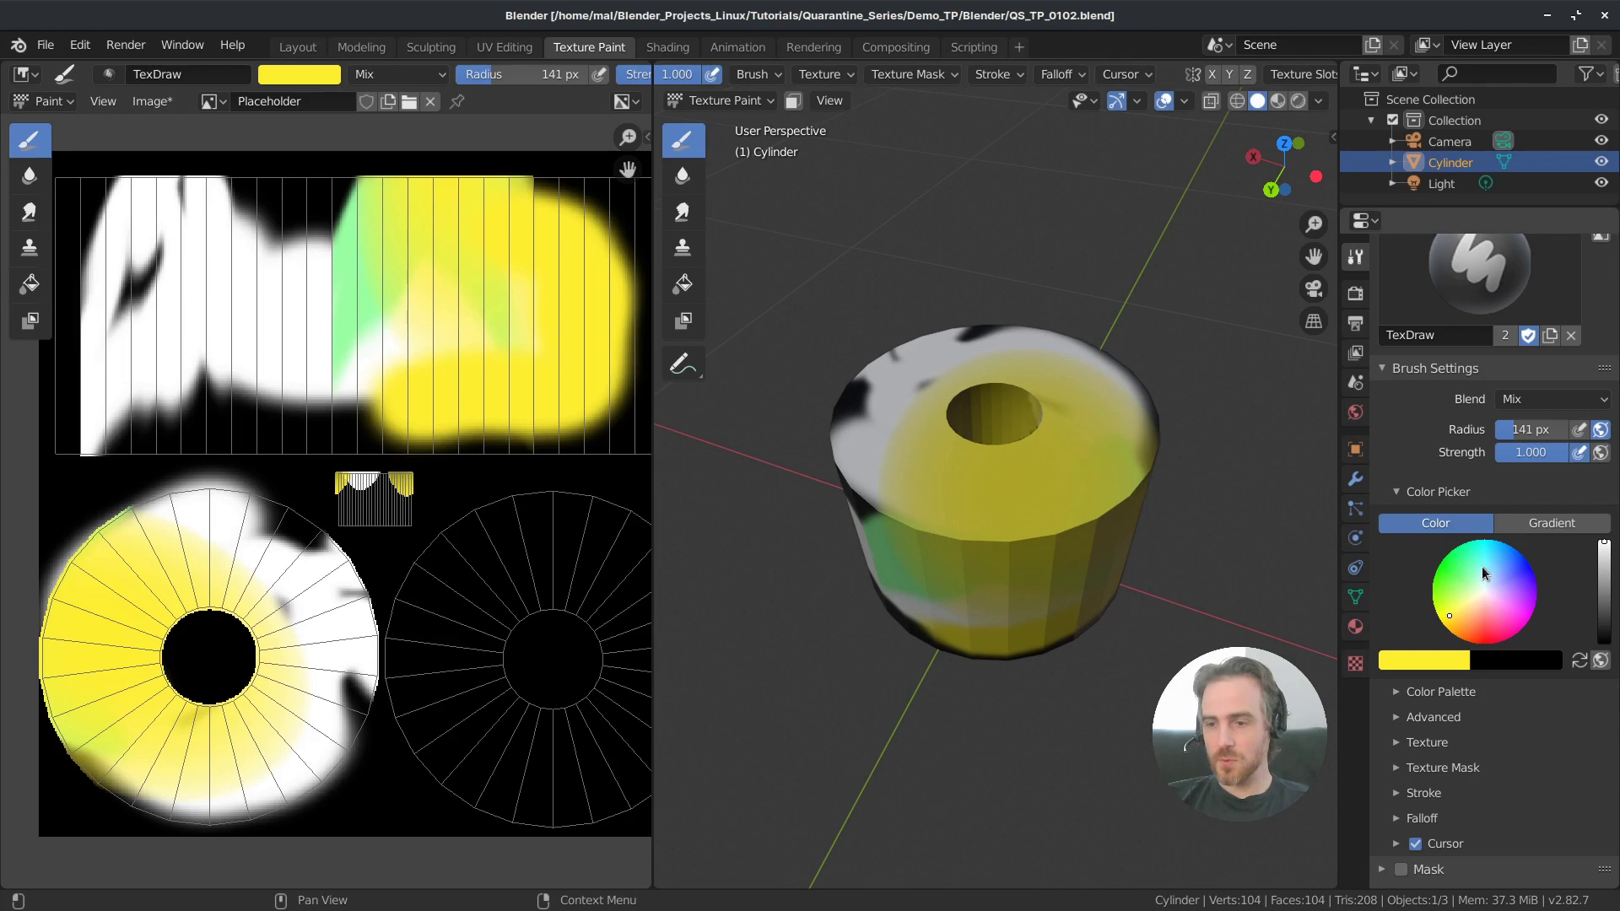
{"action": "left_click_drag", "start_coordinate": [1450, 616], "coordinate": [1505, 570]}
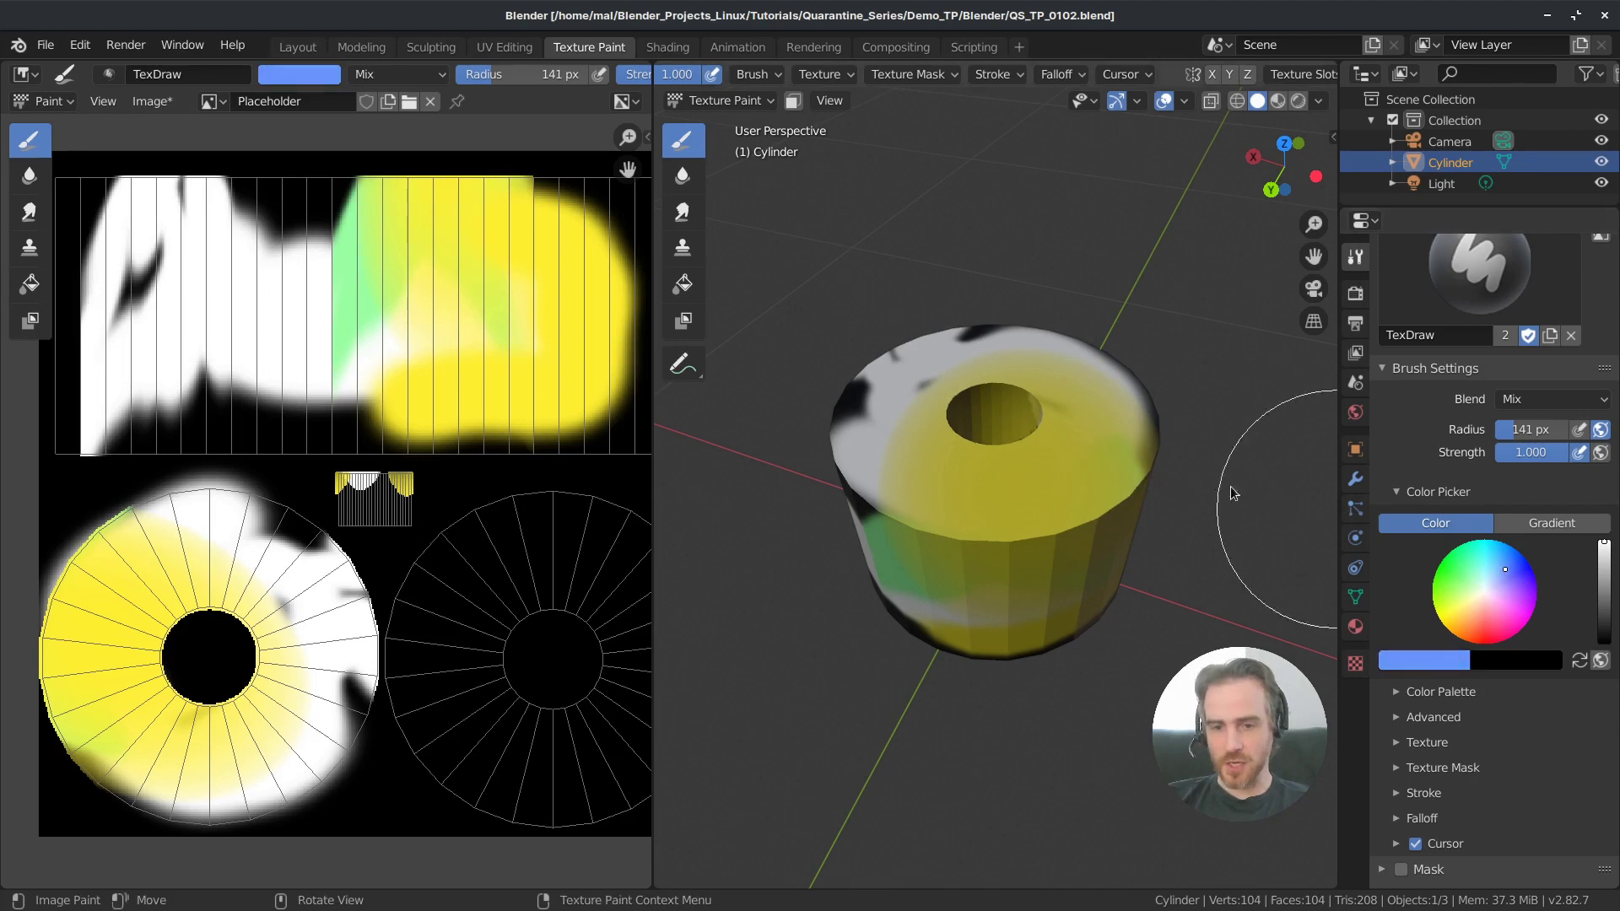
{"action": "left_click", "coordinate": [1011, 504]}
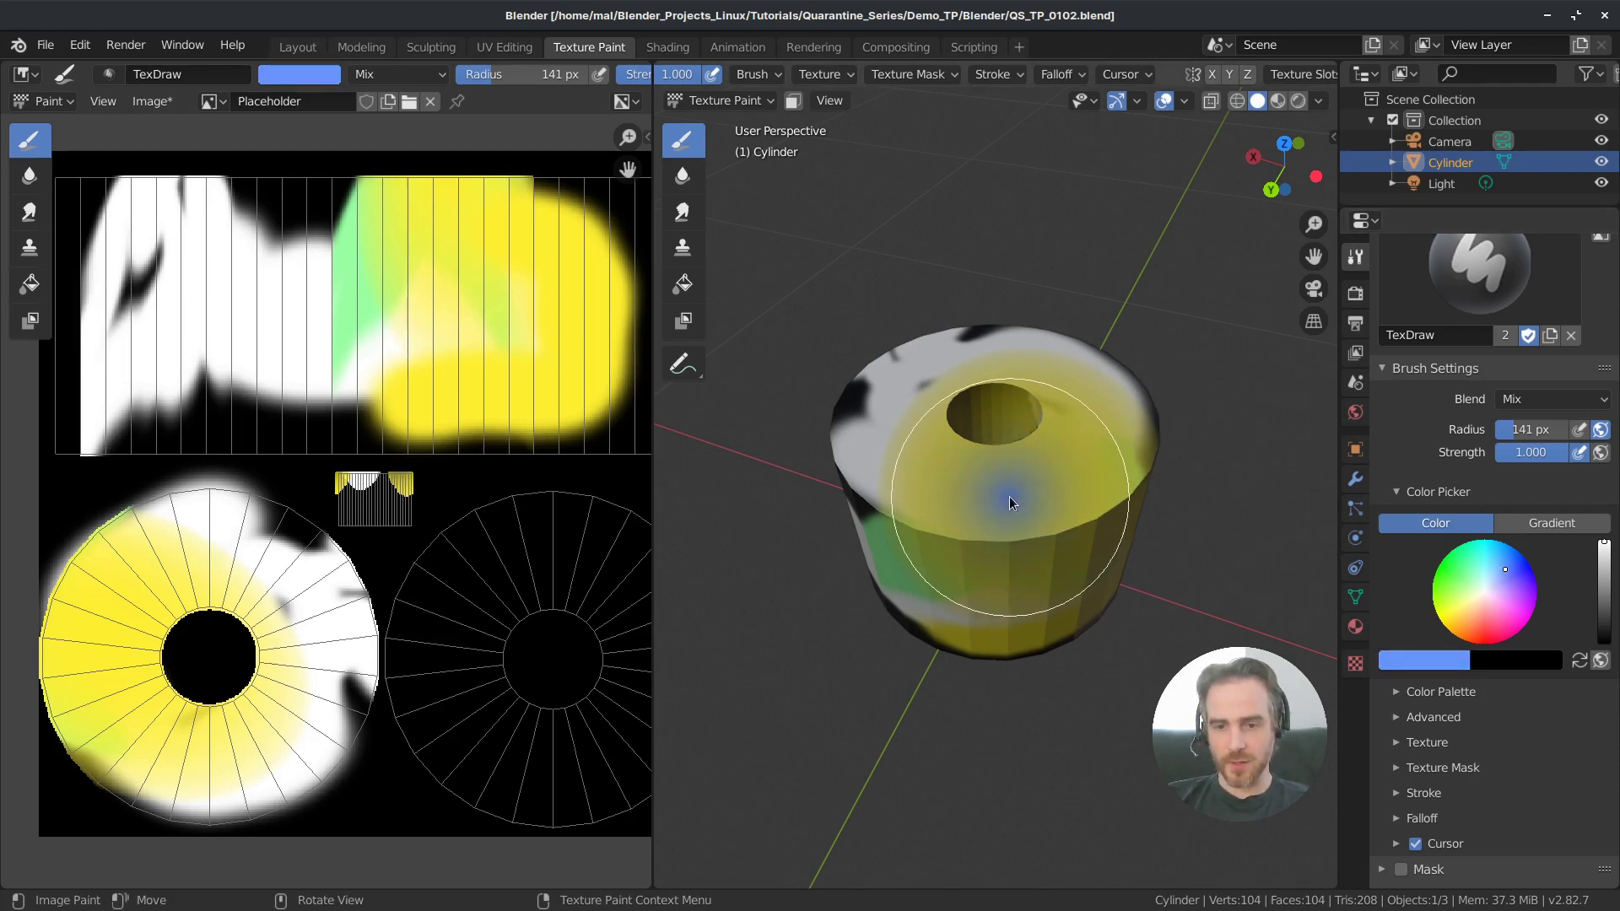
{"action": "mouse_move", "coordinate": [1040, 473]}
{"action": "left_mouse_down"}
{"action": "mouse_move", "coordinate": [1036, 506]}
{"action": "mouse_move", "coordinate": [1055, 483]}
{"action": "left_mouse_up"}
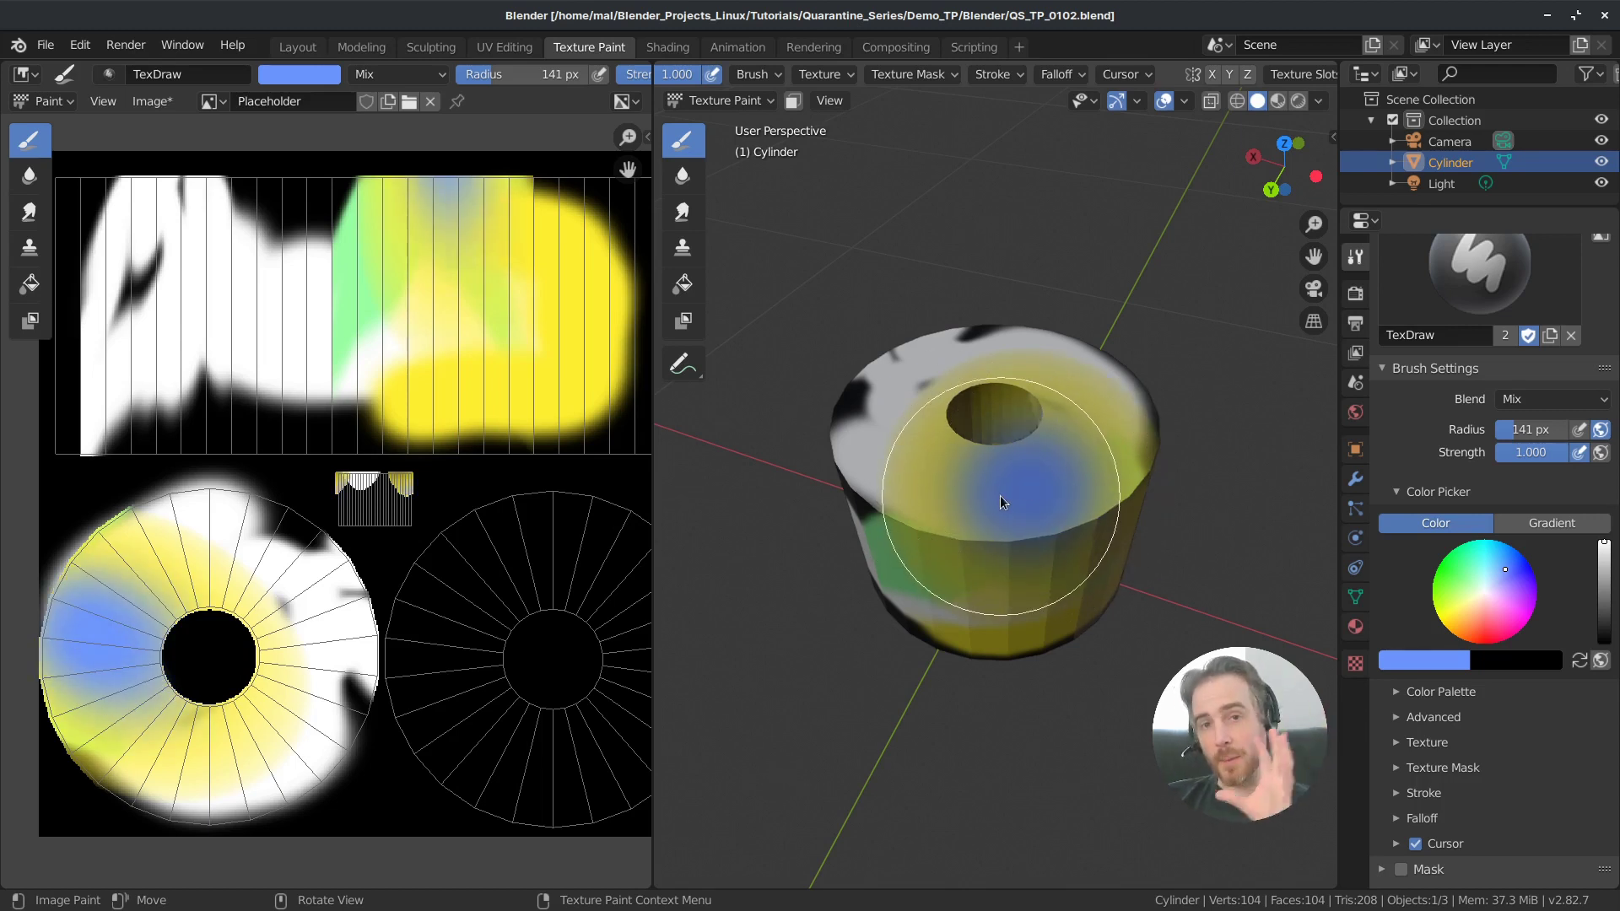
Step: Paint the cylinder's black side and top face light blue, and paint the neighbouring side and top area magenta
{"action": "left_click", "coordinate": [994, 75]}
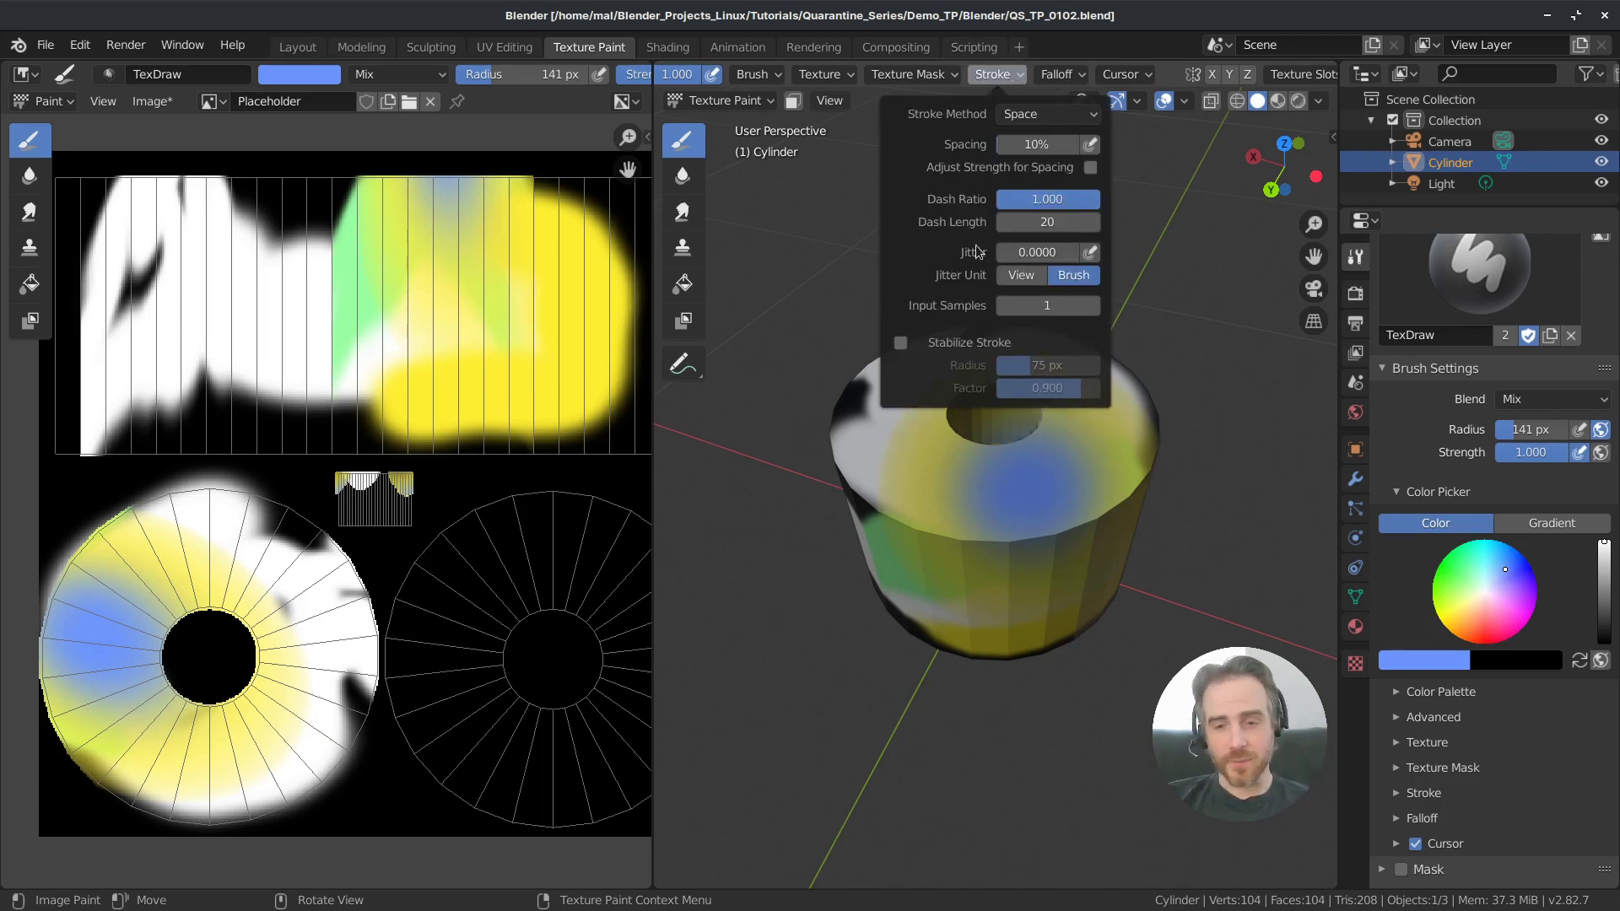
{"action": "mouse_move", "coordinate": [1049, 506]}
{"action": "middle_mouse_down"}
{"action": "mouse_move", "coordinate": [1070, 577]}
{"action": "mouse_move", "coordinate": [1131, 569]}
{"action": "mouse_move", "coordinate": [1071, 570]}
{"action": "mouse_move", "coordinate": [928, 506]}
{"action": "middle_mouse_up"}
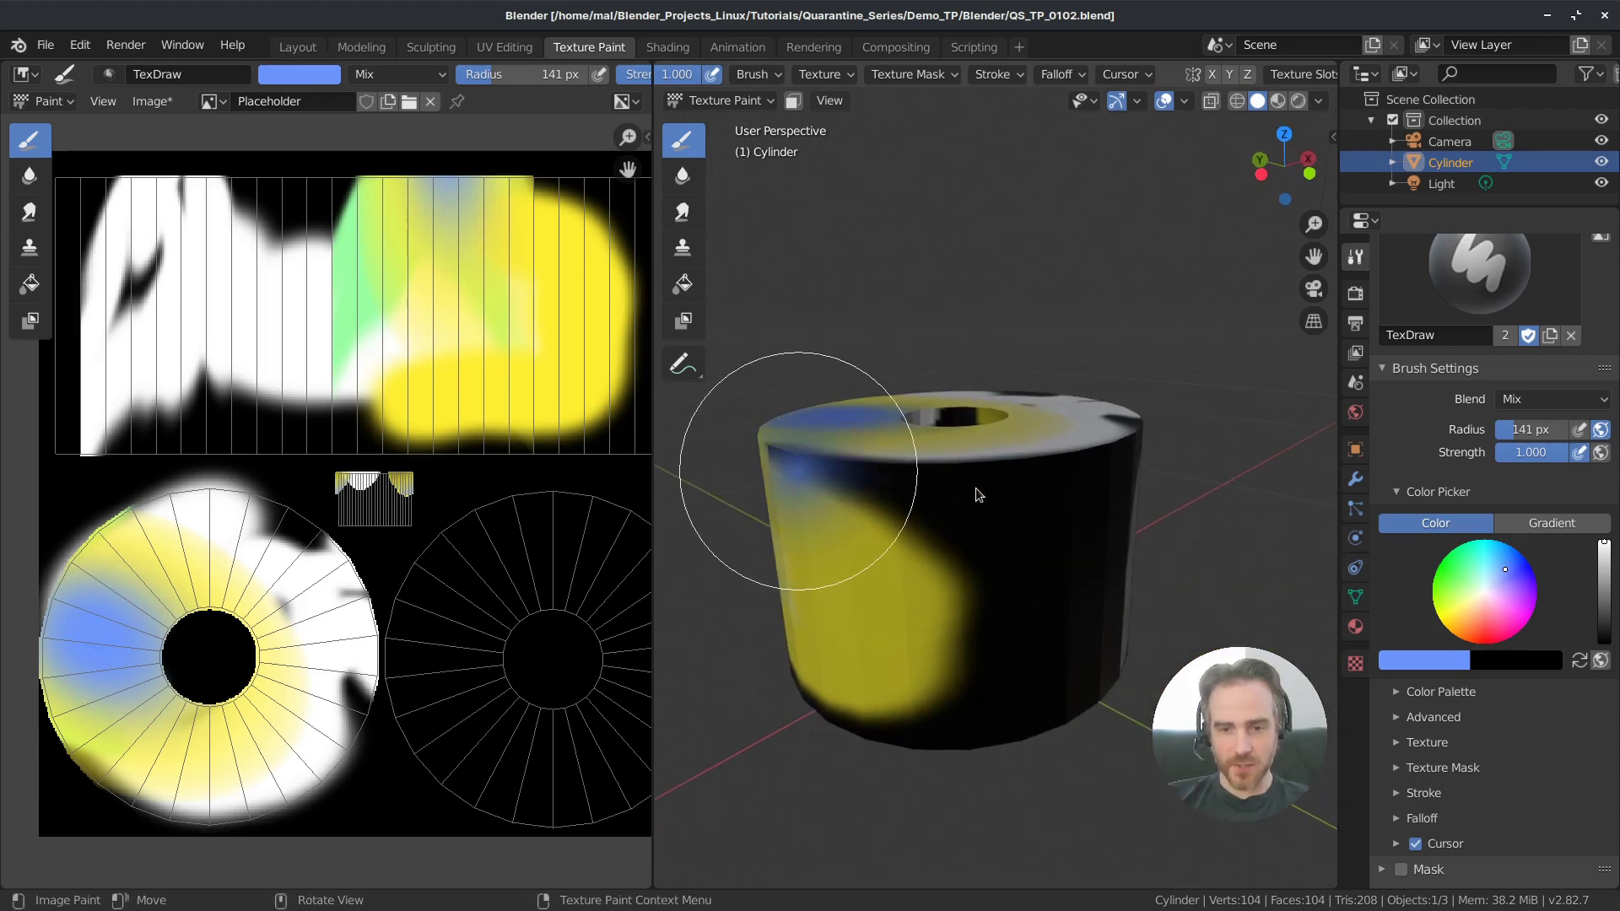
{"action": "mouse_move", "coordinate": [1012, 552]}
{"action": "left_mouse_down"}
{"action": "mouse_move", "coordinate": [1016, 514]}
{"action": "mouse_move", "coordinate": [912, 507]}
{"action": "mouse_move", "coordinate": [763, 443]}
{"action": "mouse_move", "coordinate": [761, 426]}
{"action": "mouse_move", "coordinate": [839, 467]}
{"action": "mouse_move", "coordinate": [1041, 474]}
{"action": "mouse_move", "coordinate": [950, 707]}
{"action": "mouse_move", "coordinate": [837, 676]}
{"action": "mouse_move", "coordinate": [810, 617]}
{"action": "mouse_move", "coordinate": [956, 607]}
{"action": "mouse_move", "coordinate": [1064, 573]}
{"action": "mouse_move", "coordinate": [1078, 656]}
{"action": "mouse_move", "coordinate": [1065, 689]}
{"action": "mouse_move", "coordinate": [1109, 644]}
{"action": "mouse_move", "coordinate": [1114, 553]}
{"action": "left_mouse_up"}
{"action": "mouse_move", "coordinate": [1114, 554]}
{"action": "middle_mouse_down"}
{"action": "mouse_move", "coordinate": [1124, 543]}
{"action": "mouse_move", "coordinate": [1037, 553]}
{"action": "middle_mouse_up"}
{"action": "mouse_move", "coordinate": [1035, 553]}
{"action": "left_mouse_down"}
{"action": "mouse_move", "coordinate": [946, 546]}
{"action": "mouse_move", "coordinate": [843, 638]}
{"action": "mouse_move", "coordinate": [1083, 607]}
{"action": "mouse_move", "coordinate": [803, 471]}
{"action": "mouse_move", "coordinate": [823, 460]}
{"action": "mouse_move", "coordinate": [717, 454]}
{"action": "mouse_move", "coordinate": [812, 459]}
{"action": "mouse_move", "coordinate": [1038, 438]}
{"action": "left_mouse_up"}
{"action": "left_click", "coordinate": [1522, 608]}
{"action": "mouse_move", "coordinate": [1038, 438]}
{"action": "middle_mouse_down"}
{"action": "mouse_move", "coordinate": [958, 448]}
{"action": "mouse_move", "coordinate": [1143, 455]}
{"action": "mouse_move", "coordinate": [906, 460]}
{"action": "mouse_move", "coordinate": [846, 510]}
{"action": "mouse_move", "coordinate": [1085, 503]}
{"action": "mouse_move", "coordinate": [1150, 561]}
{"action": "mouse_move", "coordinate": [1124, 574]}
{"action": "middle_mouse_up"}
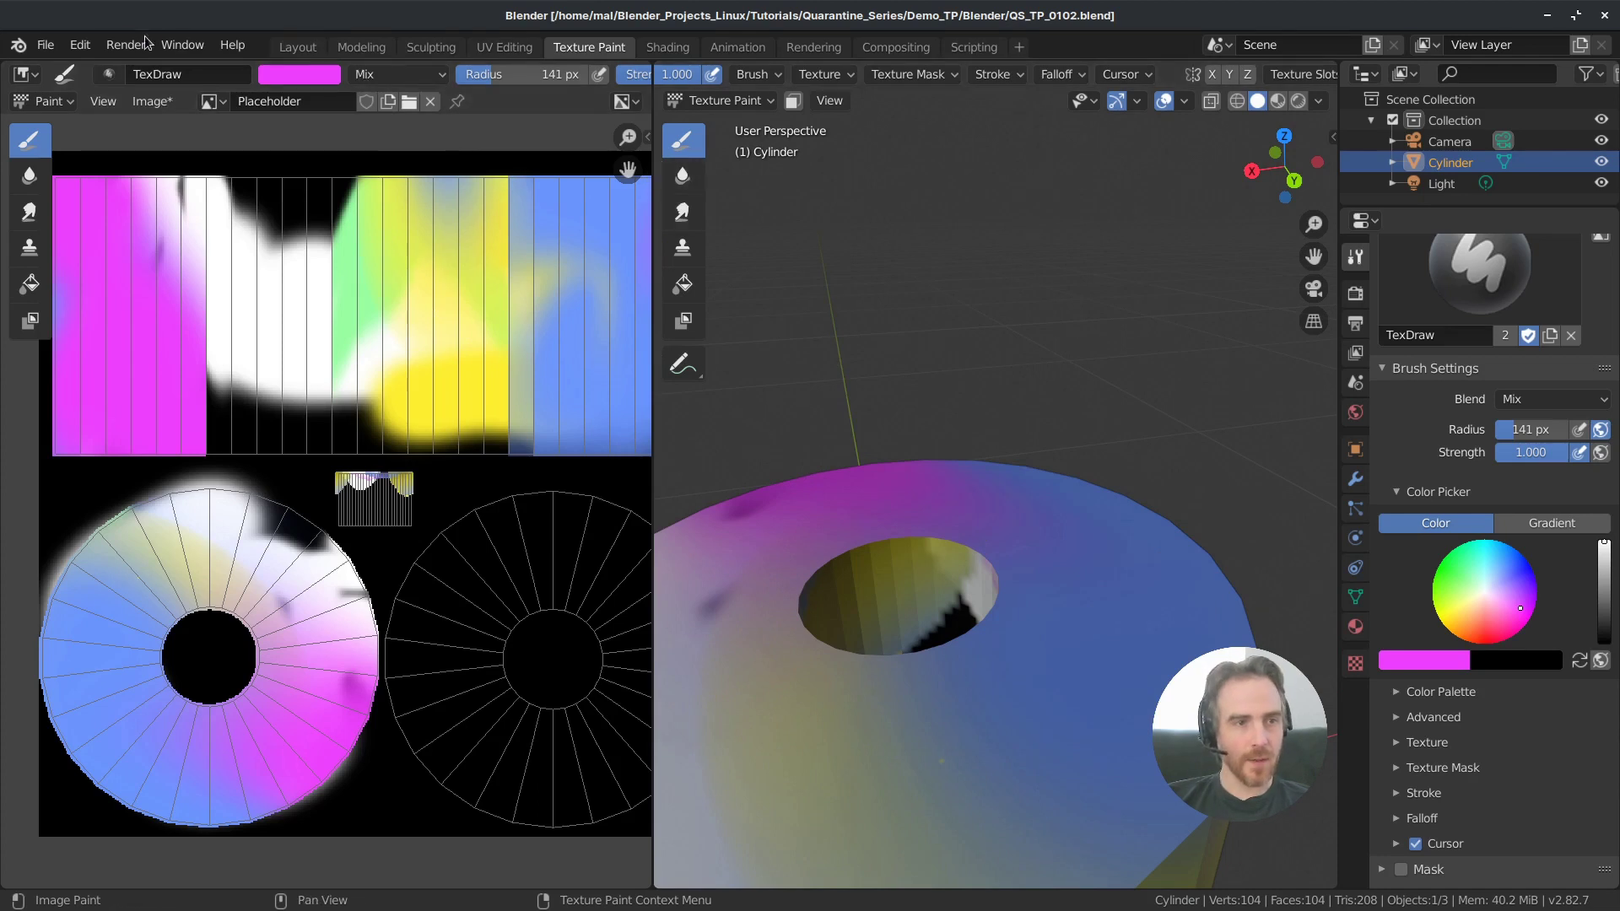
Step: Check the Orbit Around Selection option in the Navigation preferences
{"action": "left_click", "coordinate": [78, 47]}
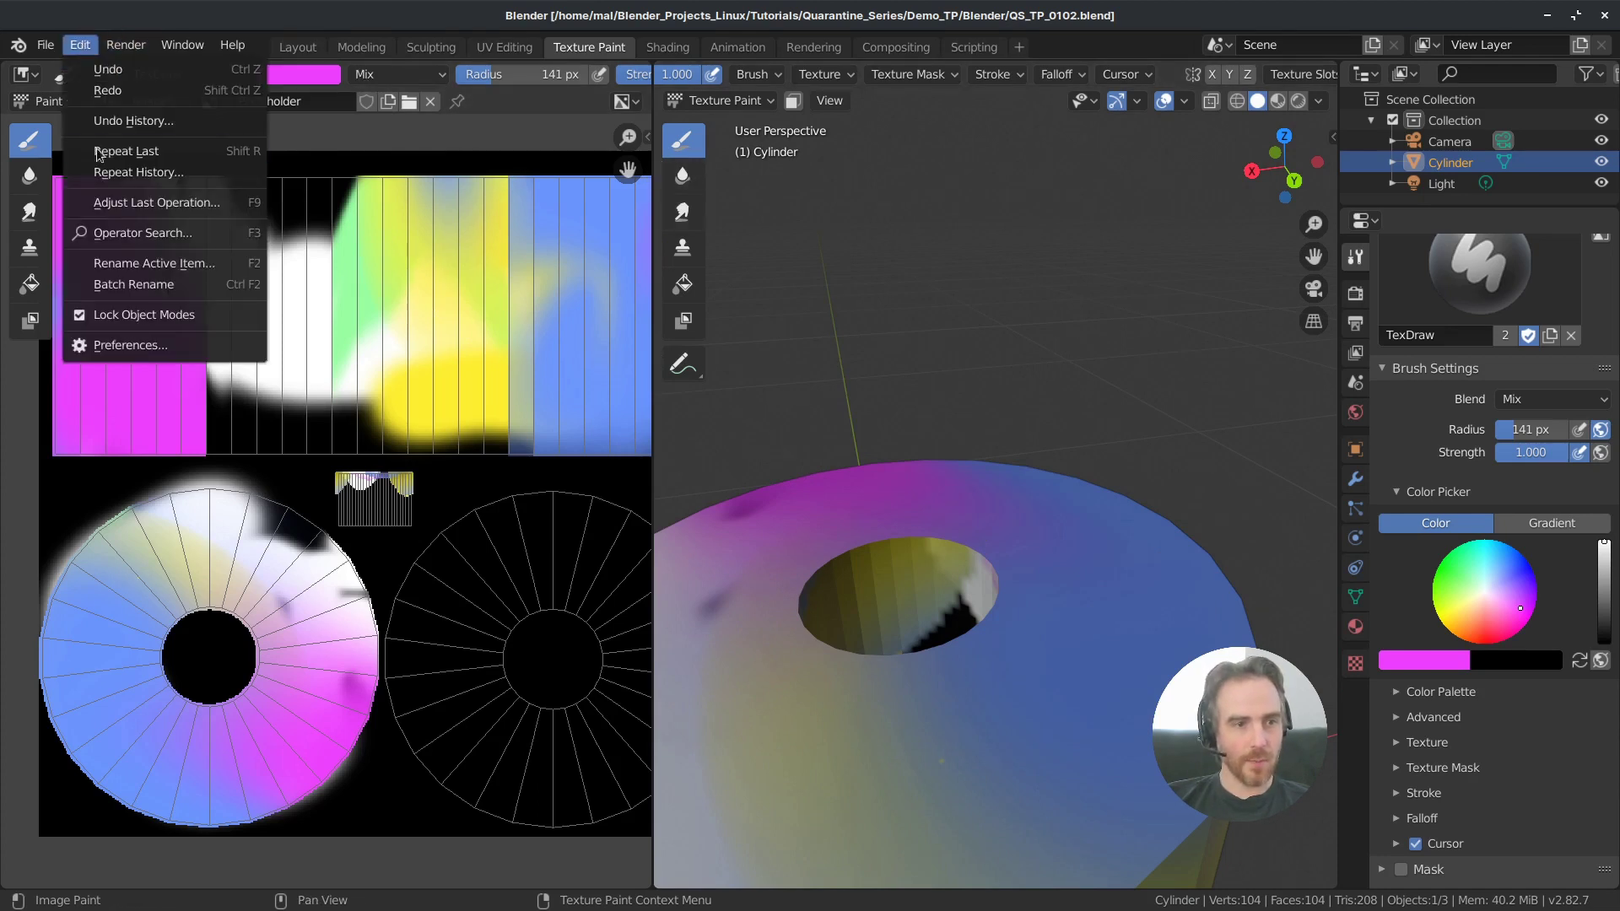
{"action": "left_click", "coordinate": [141, 346]}
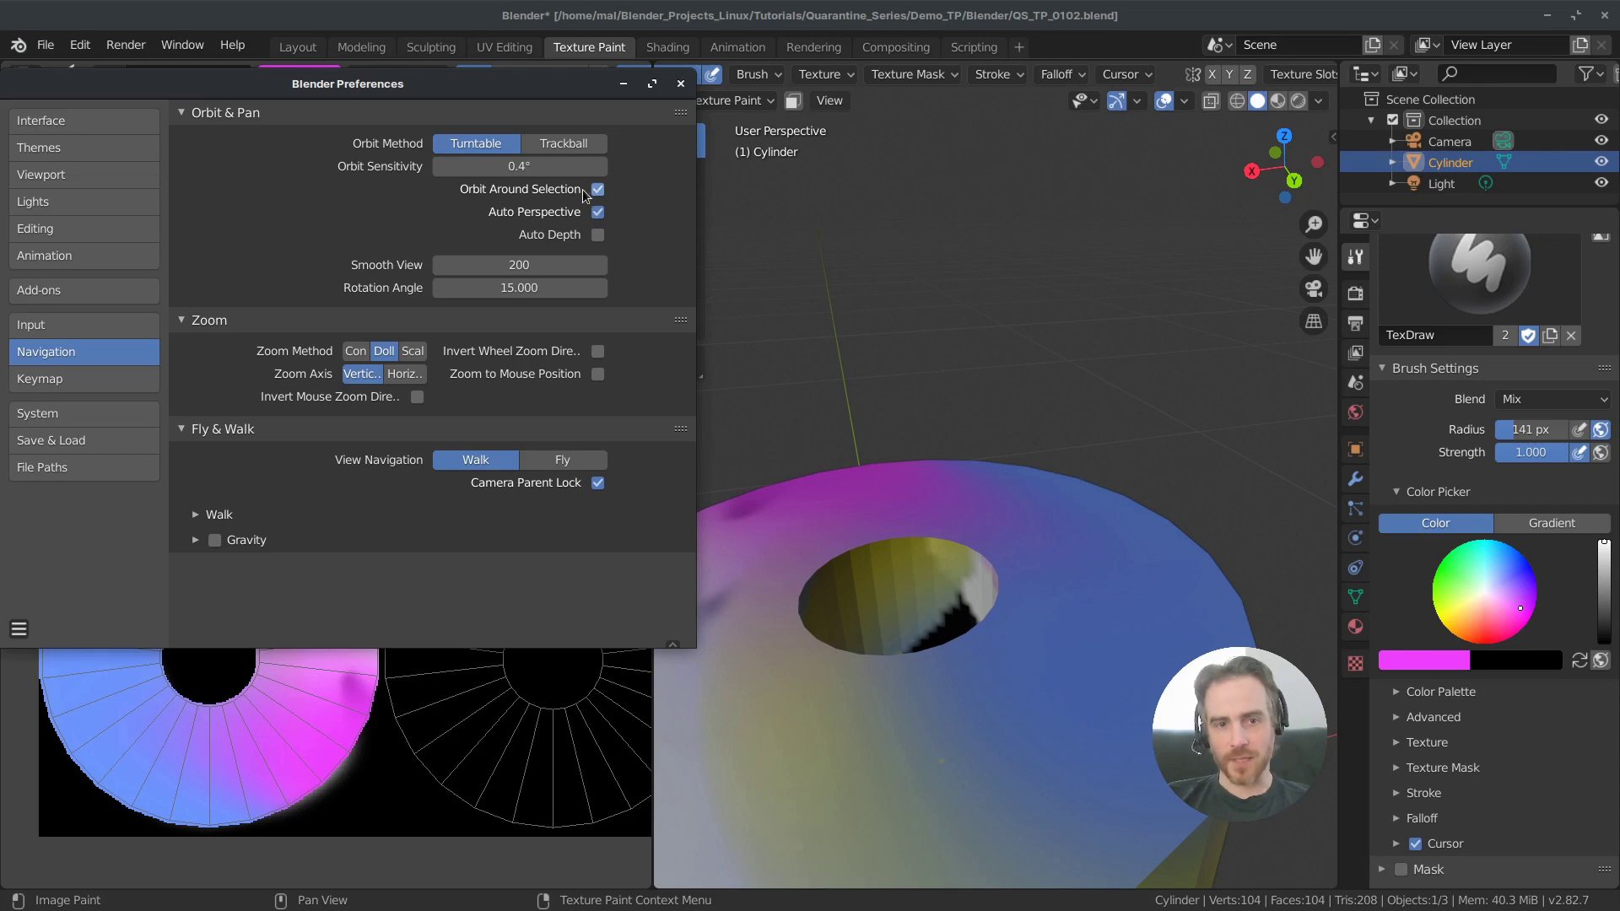
{"action": "left_click", "coordinate": [1069, 524]}
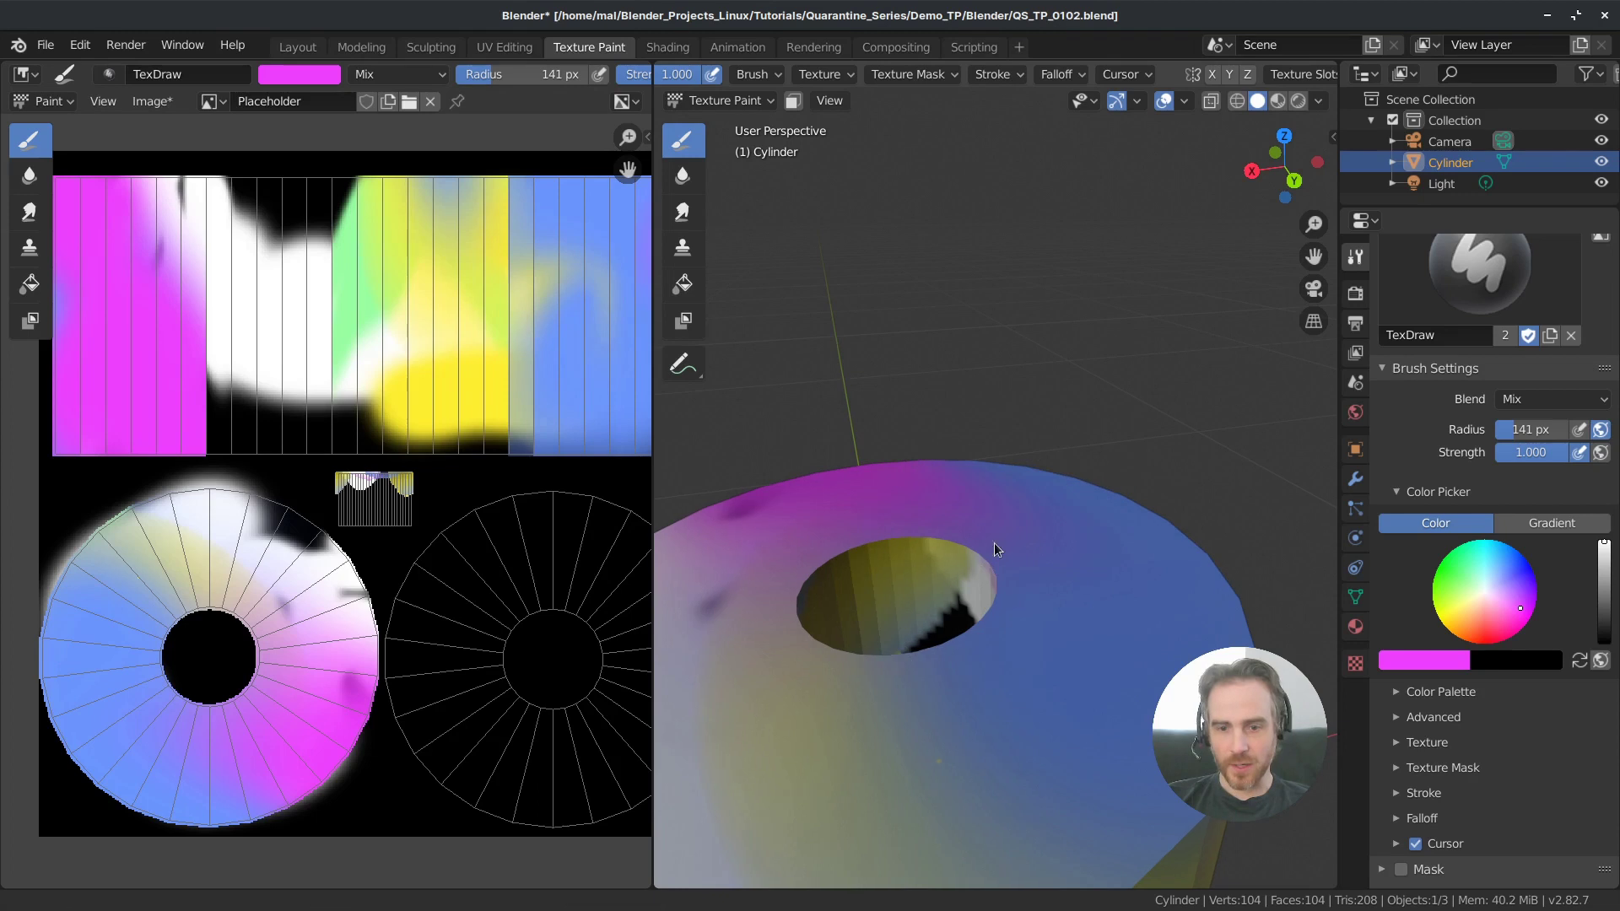
Step: Center the 3D view on the cylinder's selected geometry in Edit Mode and return to Texture Paint mode
{"action": "key", "text": "KP_Decimal"}
{"action": "key", "text": "Tab"}
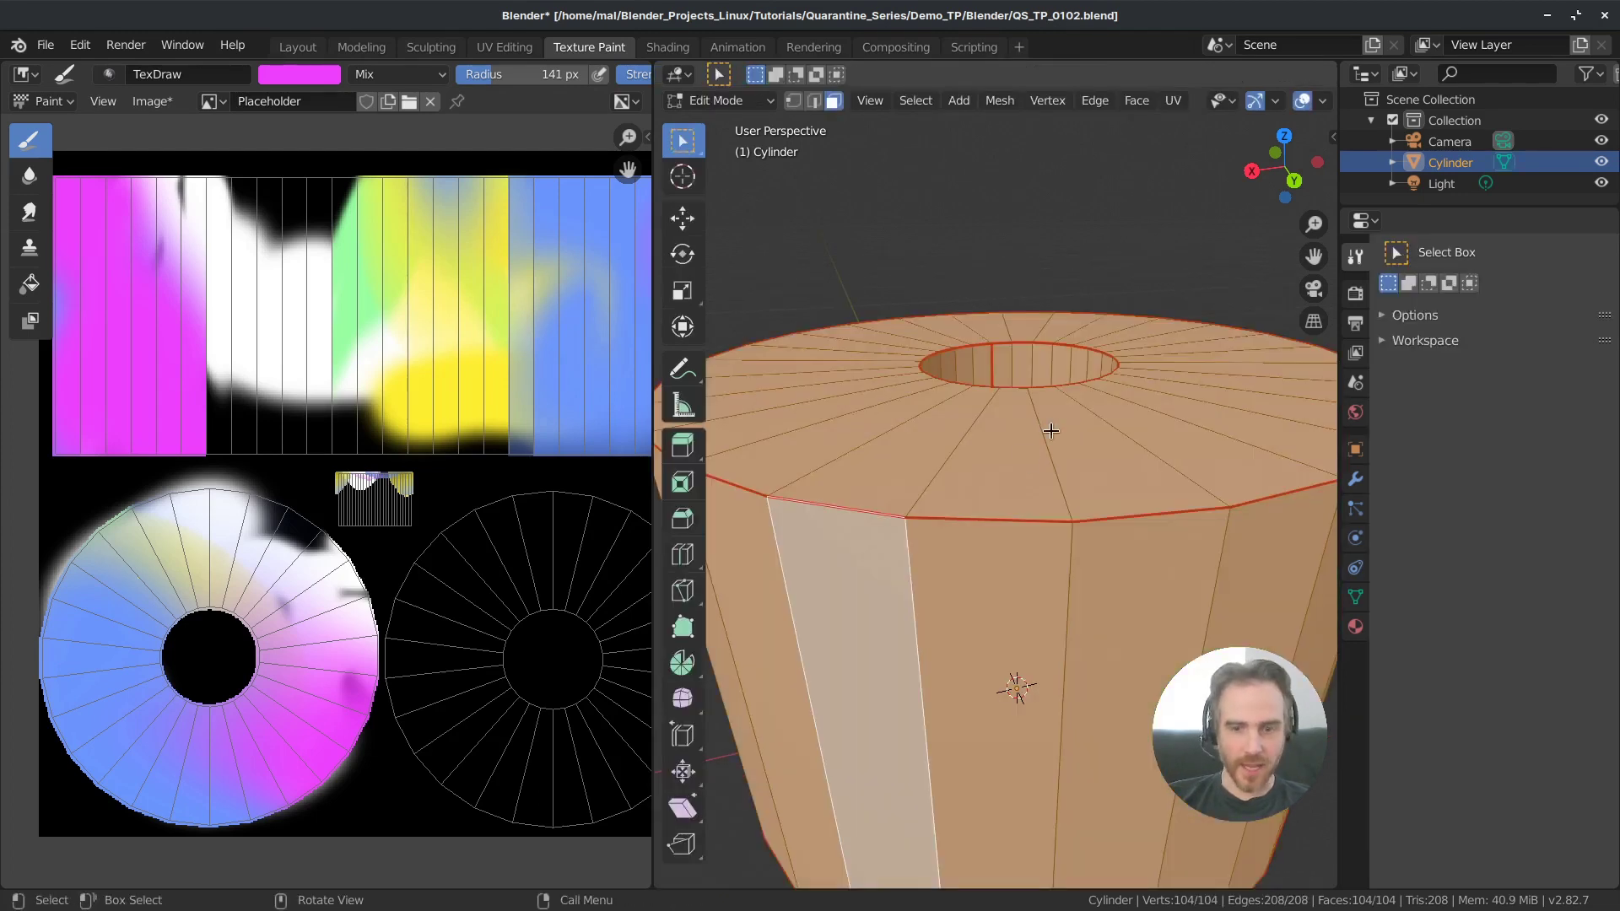
{"action": "scroll", "coordinate": [1084, 463], "scroll_direction": "down", "scroll_amount": 5}
{"action": "mouse_move", "coordinate": [1030, 463]}
{"action": "middle_mouse_down"}
{"action": "mouse_move", "coordinate": [983, 482]}
{"action": "mouse_move", "coordinate": [923, 472]}
{"action": "mouse_move", "coordinate": [1245, 478]}
{"action": "mouse_move", "coordinate": [994, 467]}
{"action": "mouse_move", "coordinate": [1056, 437]}
{"action": "mouse_move", "coordinate": [1046, 459]}
{"action": "middle_mouse_up"}
{"action": "key", "text": "Tab"}
Step: Paint magenta along the lower part of the cylinder's outer side, over the yellow, green and white areas
{"action": "left_click", "coordinate": [1001, 604]}
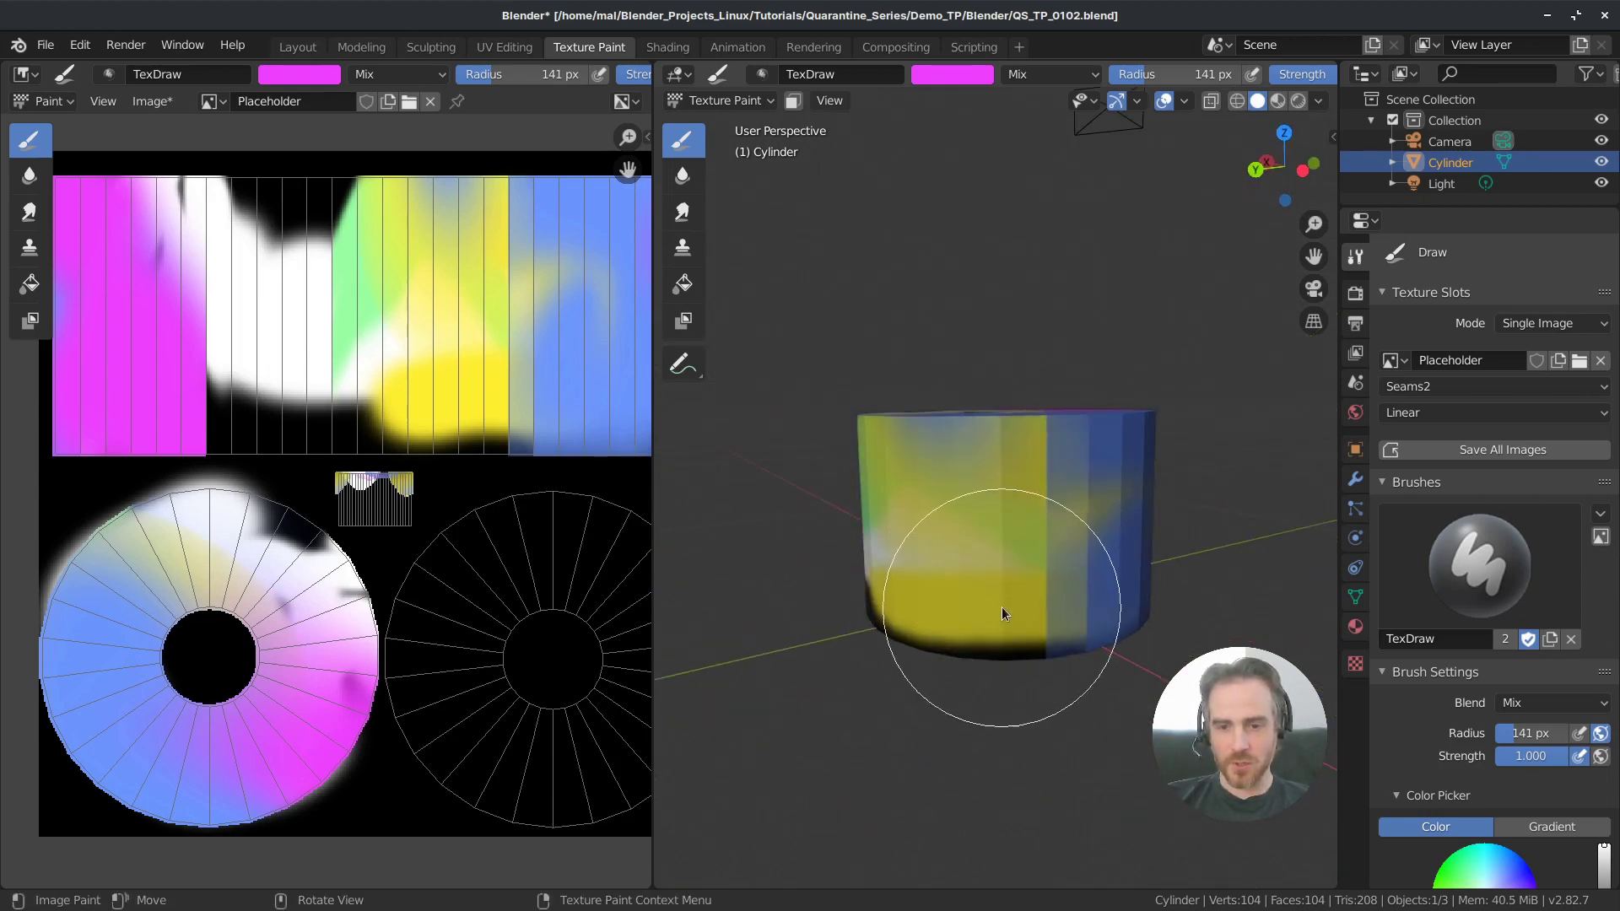
{"action": "mouse_move", "coordinate": [942, 599]}
{"action": "left_mouse_down"}
{"action": "mouse_move", "coordinate": [980, 616]}
{"action": "mouse_move", "coordinate": [969, 602]}
{"action": "left_mouse_up"}
{"action": "mouse_move", "coordinate": [968, 602]}
{"action": "middle_mouse_down"}
{"action": "mouse_move", "coordinate": [1131, 595]}
{"action": "mouse_move", "coordinate": [849, 543]}
{"action": "mouse_move", "coordinate": [905, 561]}
{"action": "mouse_move", "coordinate": [902, 595]}
{"action": "middle_mouse_up"}
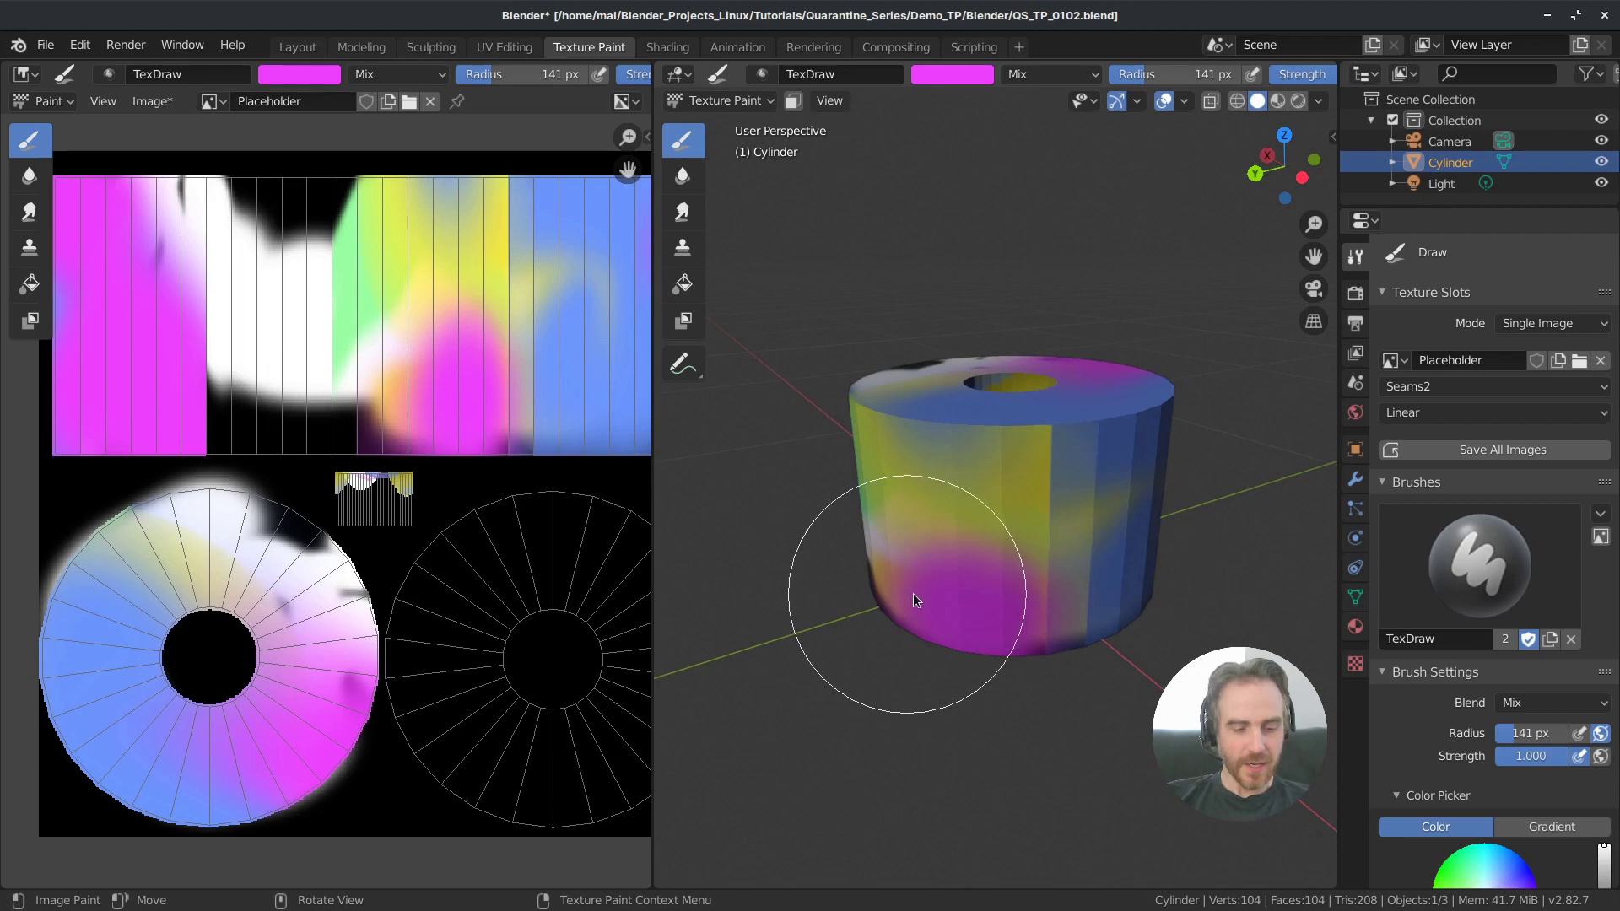
{"action": "key", "text": "Tab"}
{"action": "key", "text": "Tab"}
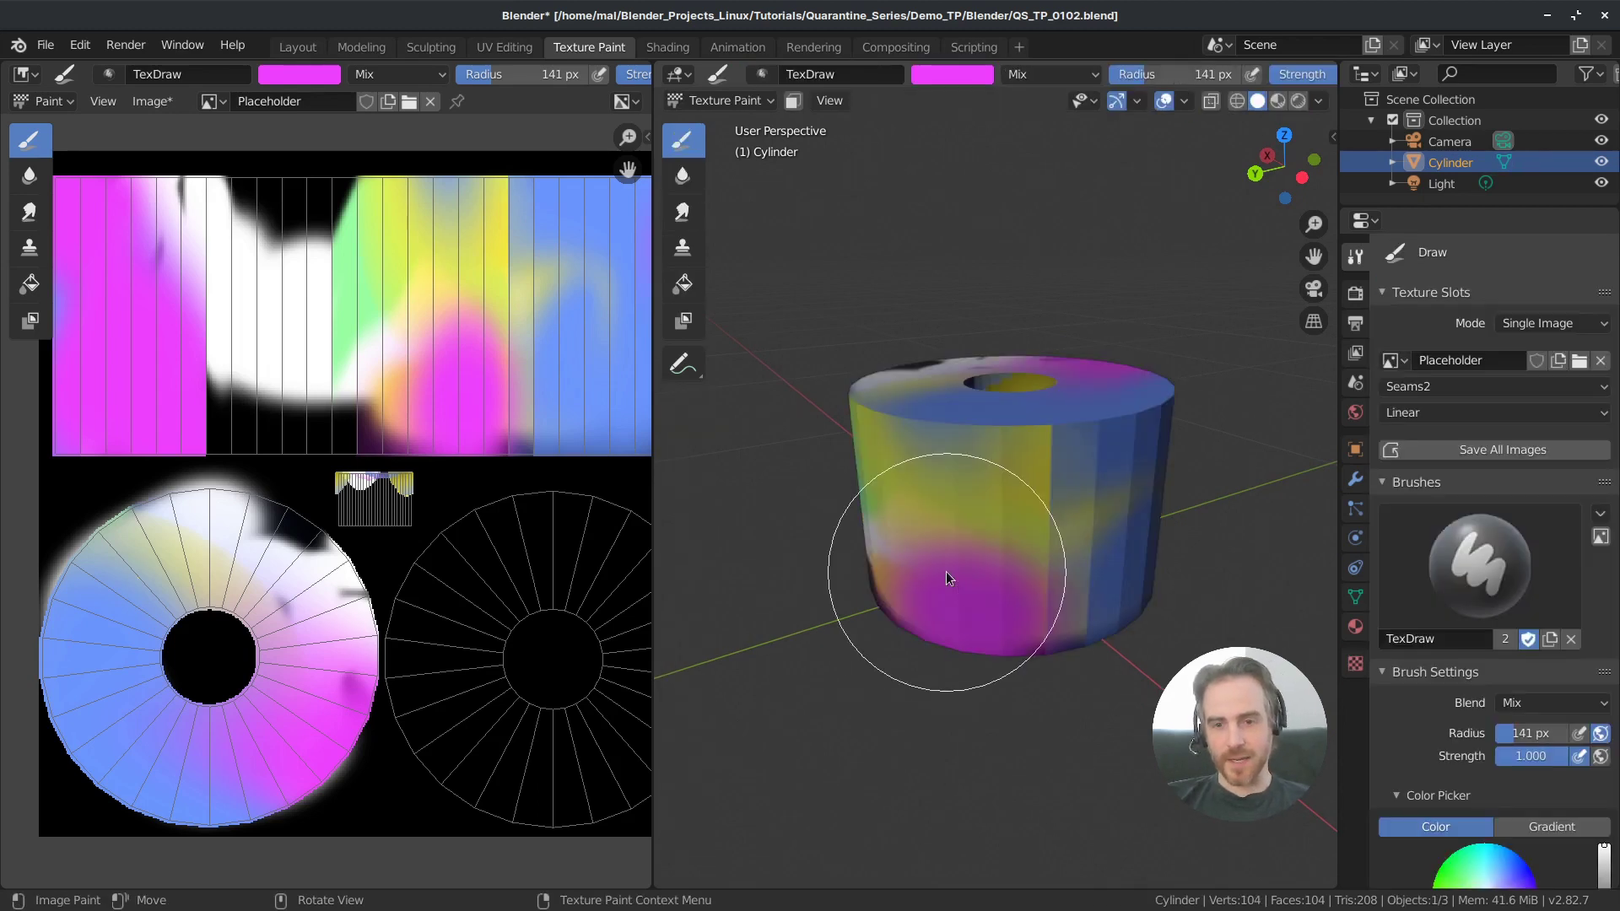
{"action": "mouse_move", "coordinate": [972, 573]}
{"action": "middle_mouse_down"}
{"action": "mouse_move", "coordinate": [1203, 586]}
{"action": "mouse_move", "coordinate": [1262, 565]}
{"action": "mouse_move", "coordinate": [1085, 518]}
{"action": "mouse_move", "coordinate": [1163, 520]}
{"action": "mouse_move", "coordinate": [1128, 524]}
{"action": "middle_mouse_up"}
{"action": "mouse_move", "coordinate": [1127, 520]}
{"action": "left_mouse_down"}
{"action": "mouse_move", "coordinate": [993, 573]}
{"action": "mouse_move", "coordinate": [835, 567]}
{"action": "mouse_move", "coordinate": [1104, 579]}
{"action": "mouse_move", "coordinate": [998, 553]}
{"action": "left_mouse_up"}
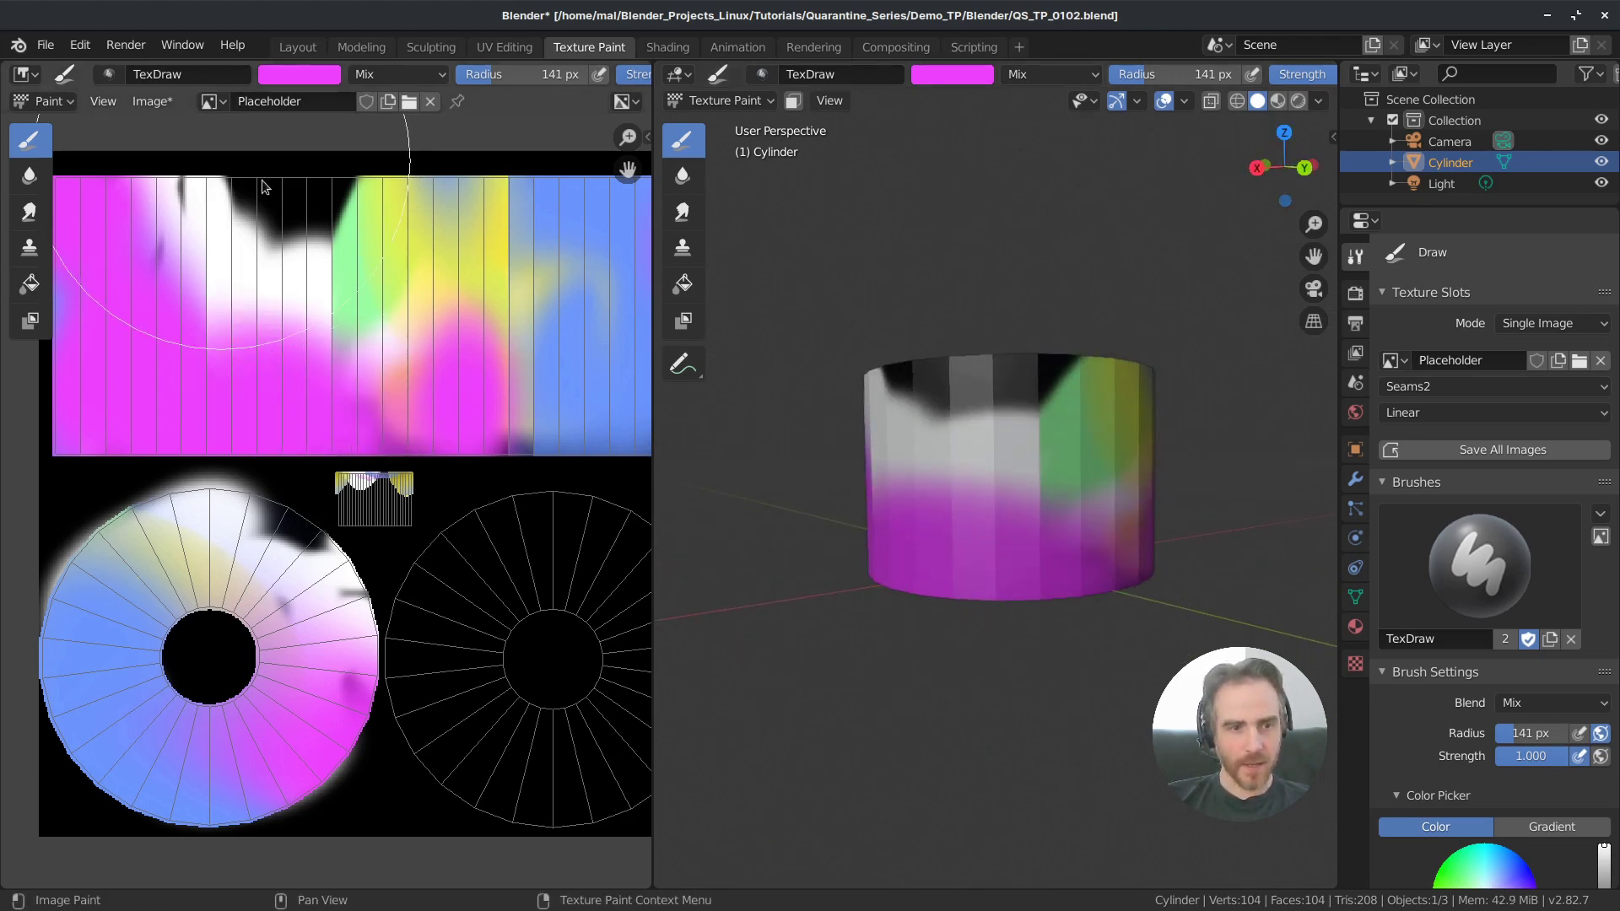
Step: Set the Draw brush's color to light blue
{"action": "scroll", "coordinate": [1505, 656], "scroll_direction": "down", "scroll_amount": 9}
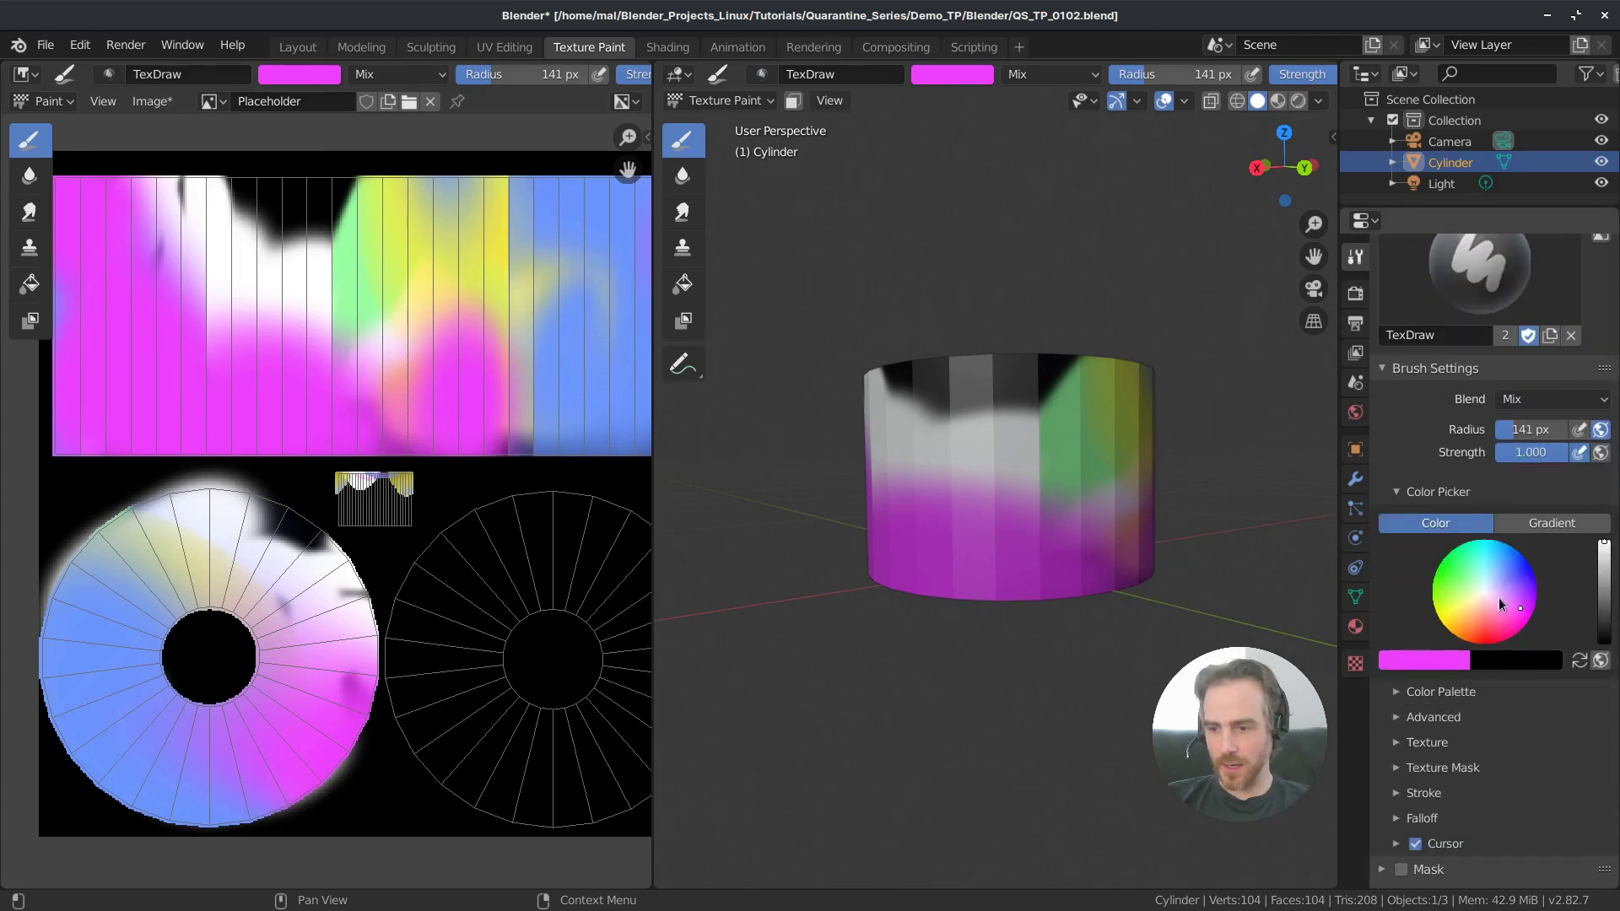
{"action": "left_click", "coordinate": [1492, 571]}
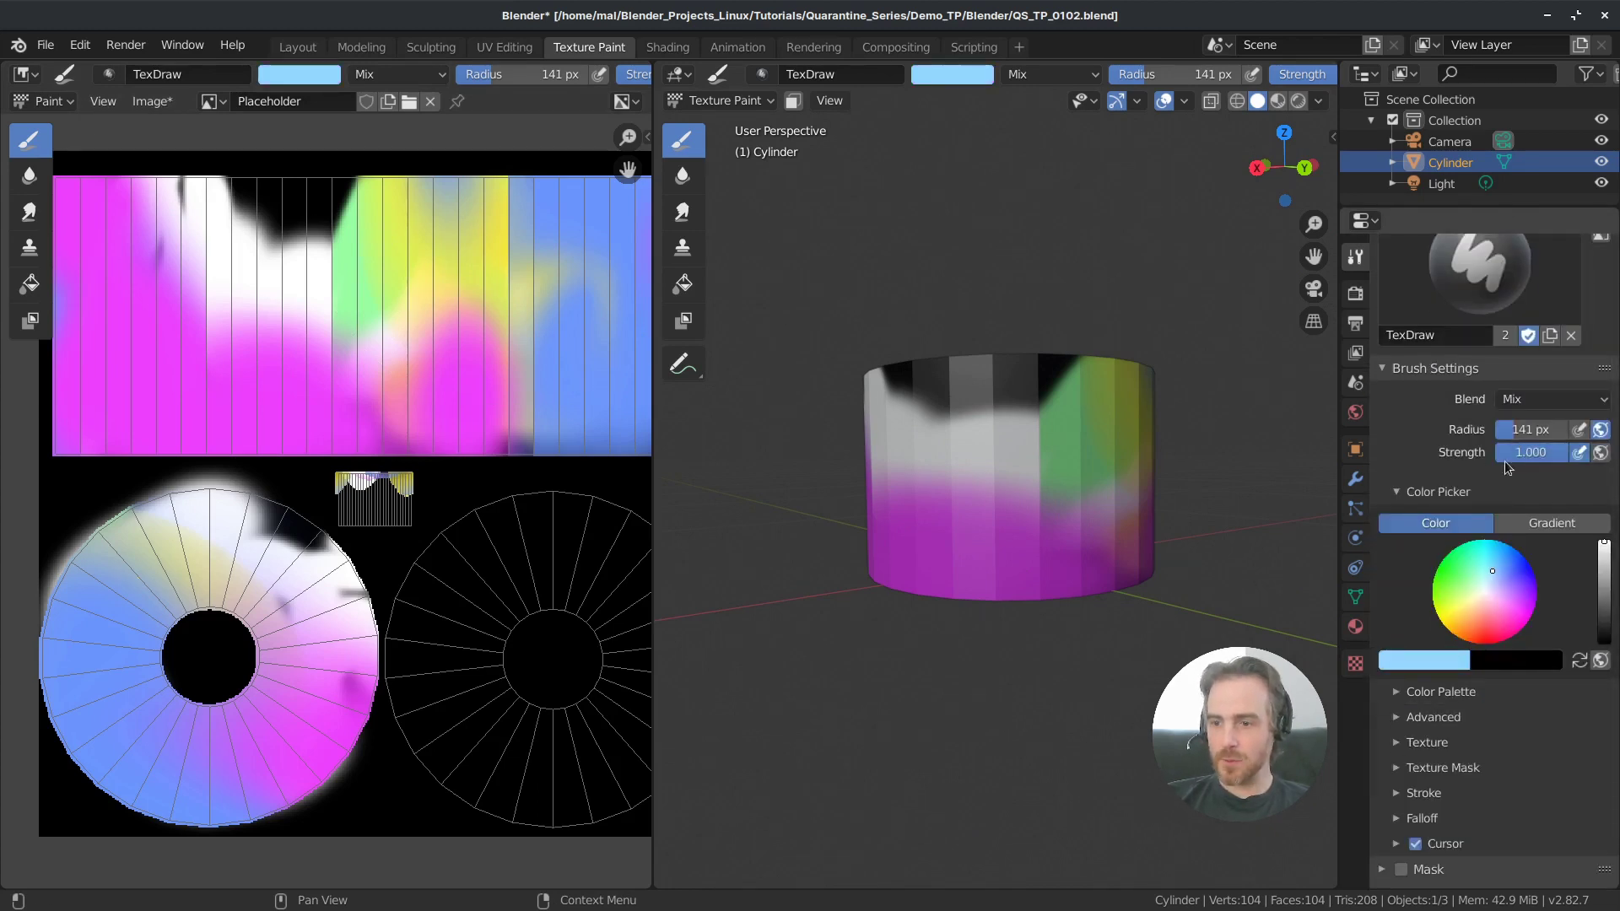
{"action": "scroll", "coordinate": [1502, 435], "scroll_direction": "up", "scroll_amount": 9}
{"action": "scroll", "coordinate": [1500, 427], "scroll_direction": "down", "scroll_amount": 8}
{"action": "scroll", "coordinate": [1500, 432], "scroll_direction": "up", "scroll_amount": 8}
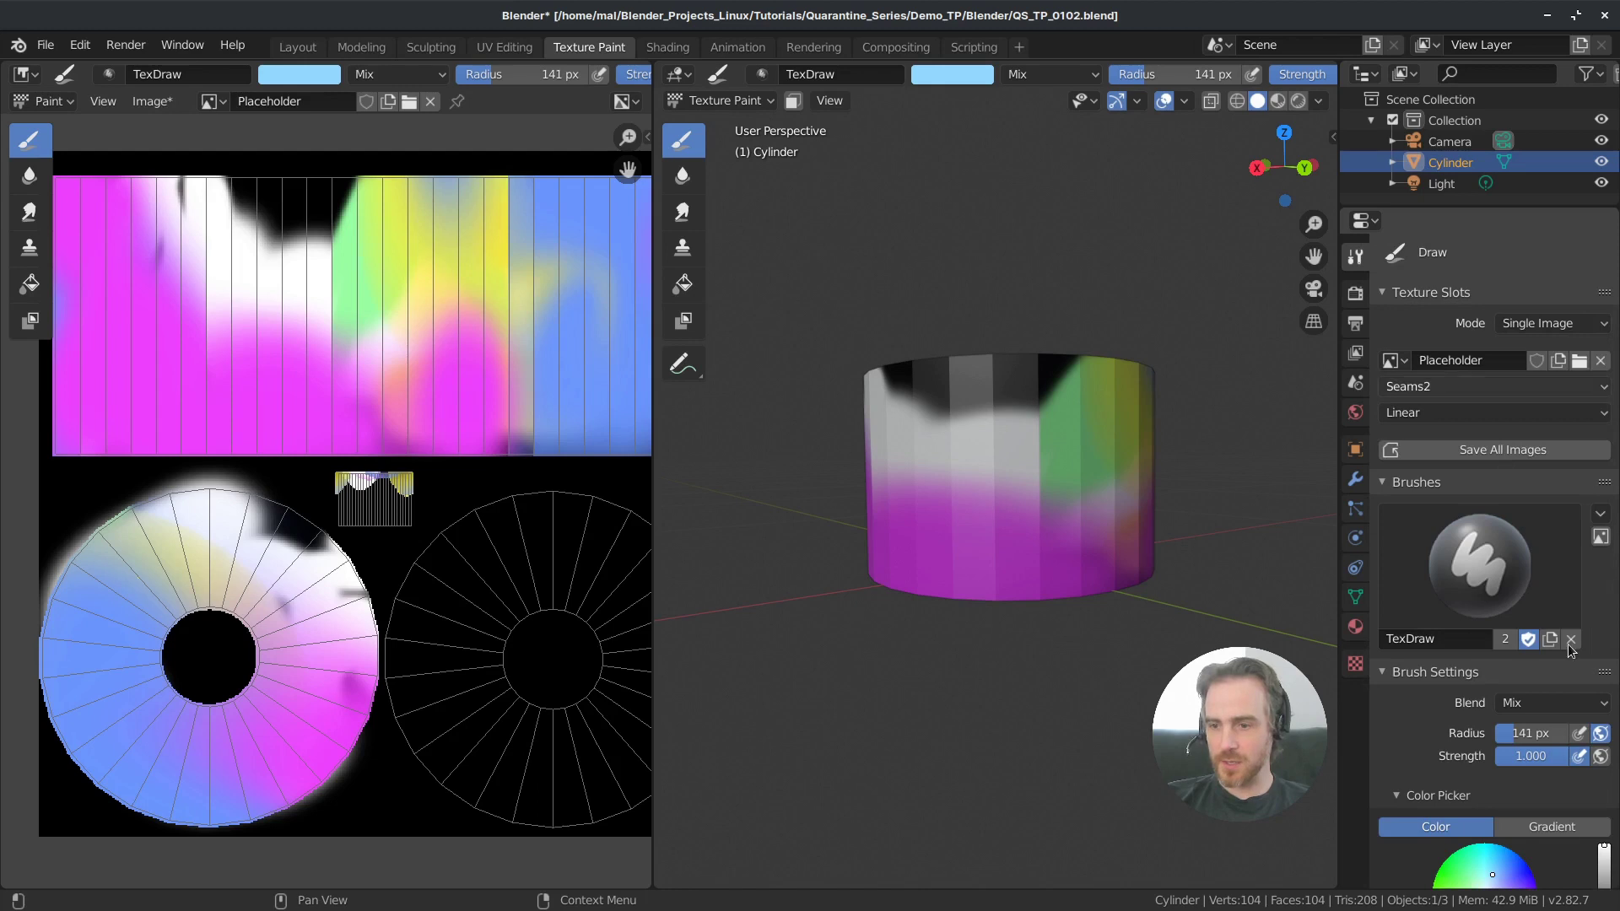
{"action": "scroll", "coordinate": [1505, 564], "scroll_direction": "down", "scroll_amount": 10}
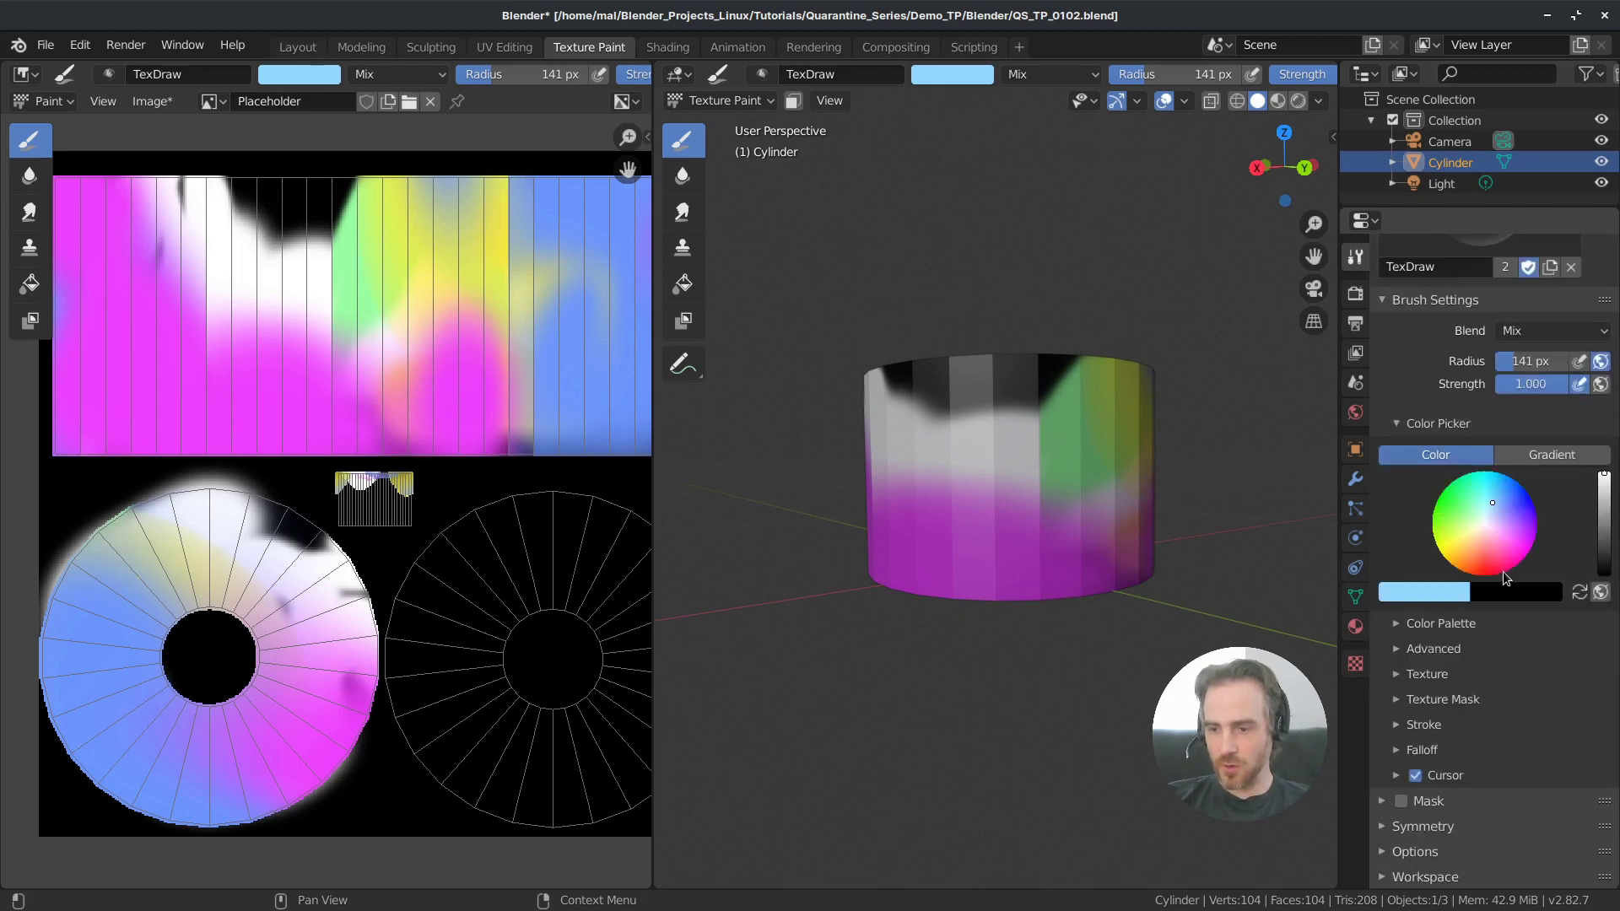
{"action": "scroll", "coordinate": [1489, 532], "scroll_direction": "up", "scroll_amount": 6}
{"action": "scroll", "coordinate": [1474, 483], "scroll_direction": "down", "scroll_amount": 6}
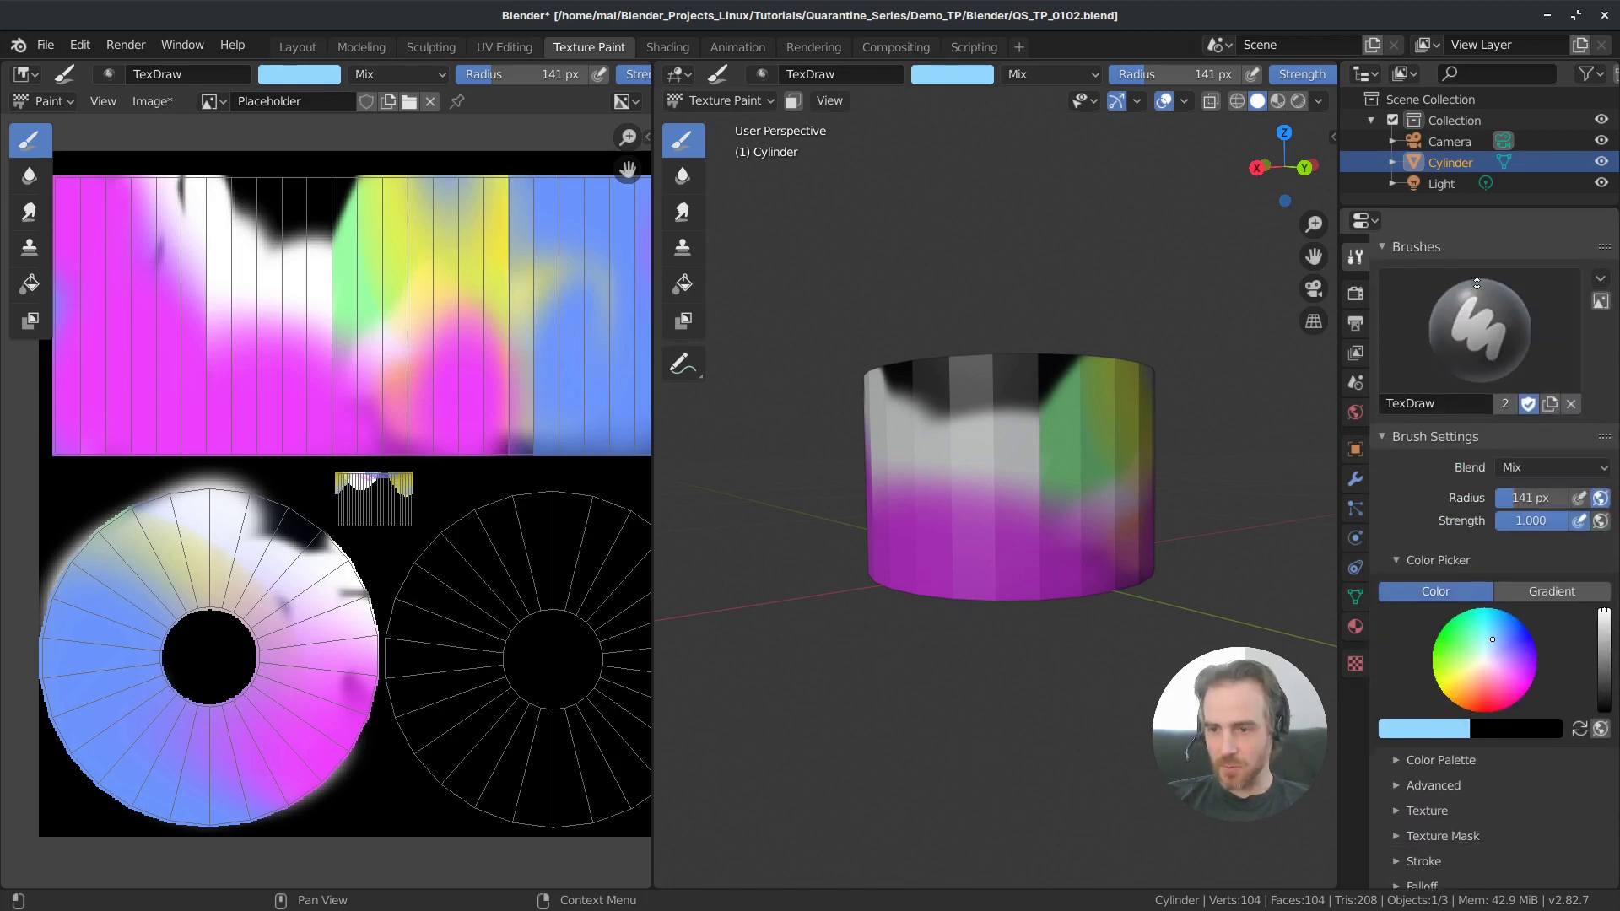
{"action": "scroll", "coordinate": [1464, 523], "scroll_direction": "up", "scroll_amount": 10}
{"action": "scroll", "coordinate": [1464, 524], "scroll_direction": "down", "scroll_amount": 10}
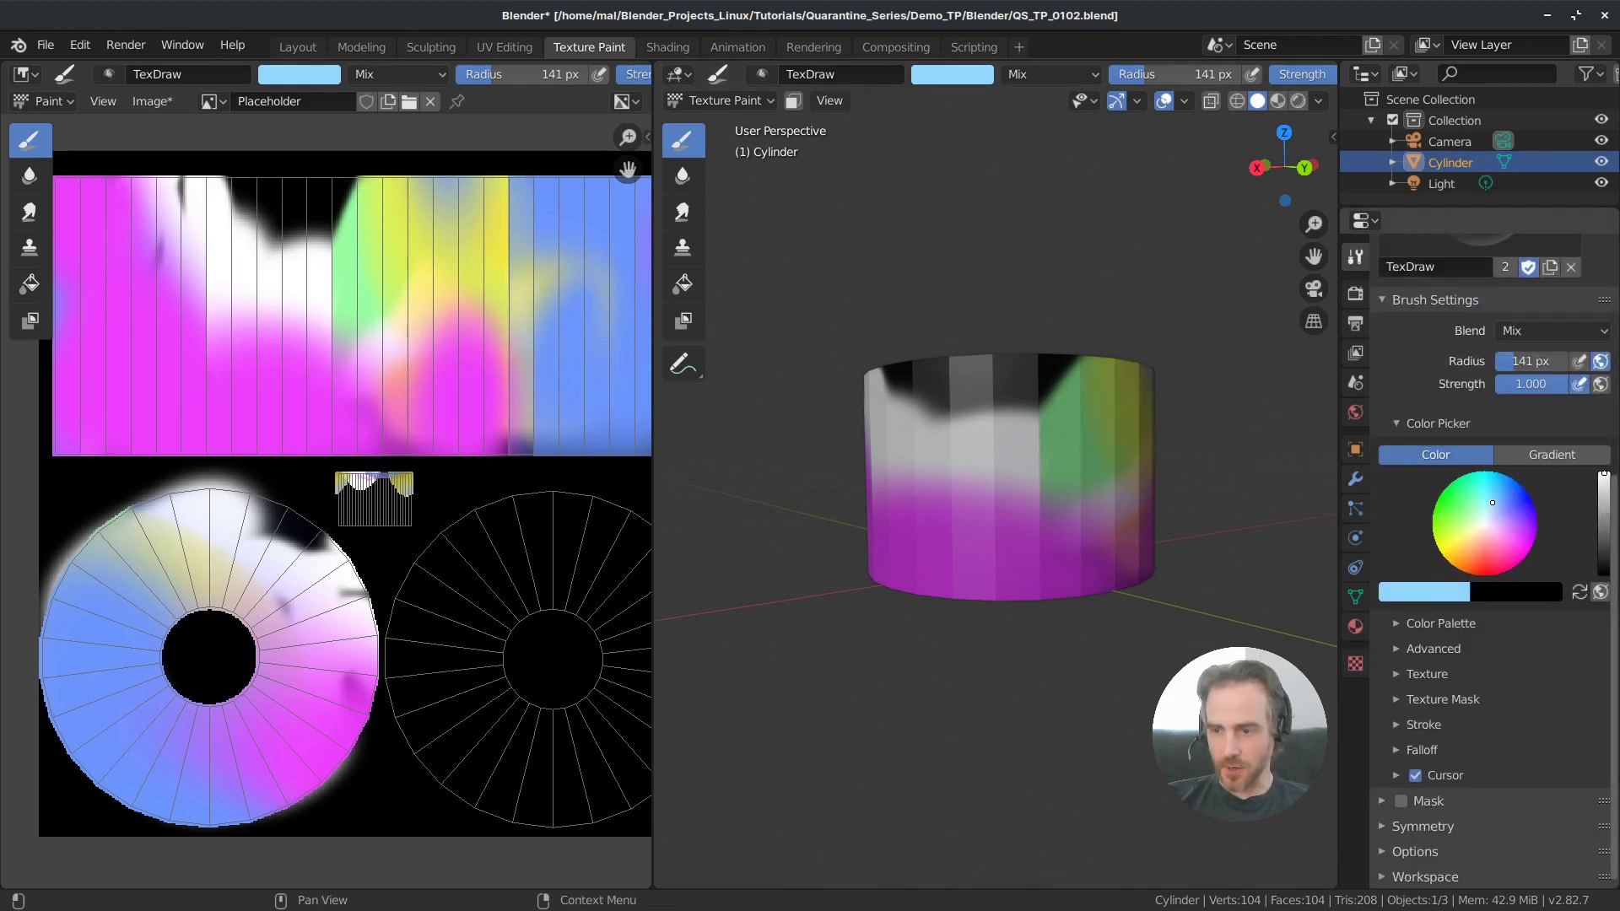
Step: Darken the brush color to slate blue and paint over the black, white and green upper area of the cylinder's side
{"action": "left_click_drag", "start_coordinate": [1604, 475], "coordinate": [1586, 533]}
{"action": "mouse_move", "coordinate": [1043, 433]}
{"action": "left_mouse_down"}
{"action": "mouse_move", "coordinate": [965, 378]}
{"action": "mouse_move", "coordinate": [1046, 370]}
{"action": "mouse_move", "coordinate": [901, 400]}
{"action": "mouse_move", "coordinate": [859, 393]}
{"action": "left_mouse_up"}
{"action": "left_click_drag", "start_coordinate": [1101, 407], "coordinate": [1086, 448]}
{"action": "mouse_move", "coordinate": [1087, 448]}
{"action": "middle_mouse_down"}
{"action": "mouse_move", "coordinate": [1036, 515]}
{"action": "mouse_move", "coordinate": [1049, 489]}
{"action": "middle_mouse_up"}
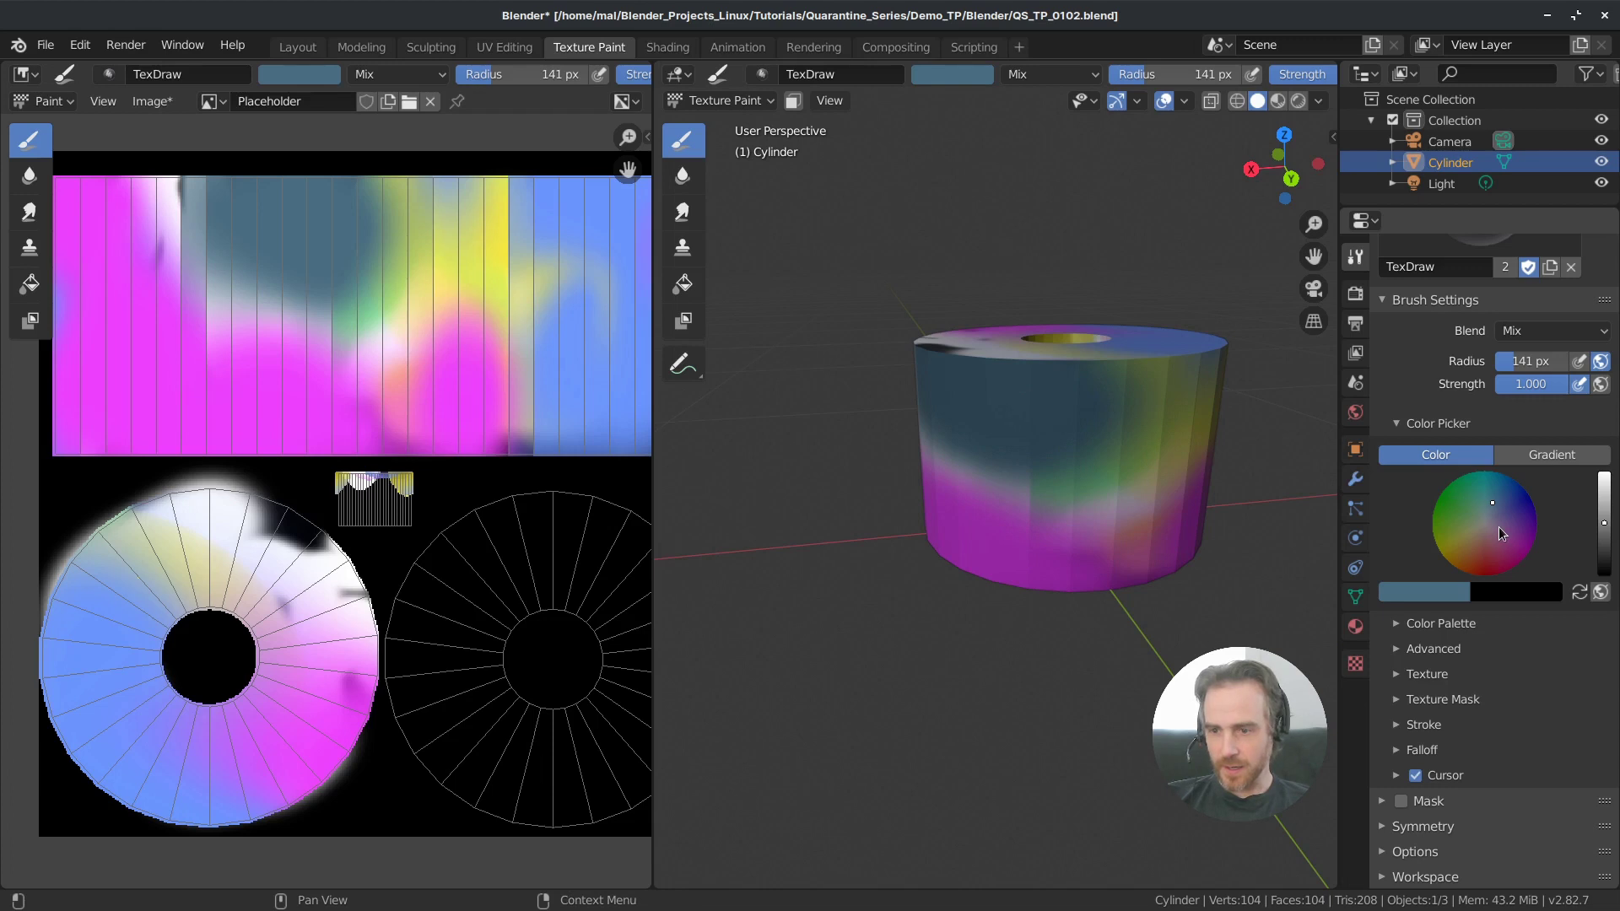
Step: Shift the brush color to muted teal and paint across the side strip in the image, adding a spot with a 57 px radius
{"action": "left_click_drag", "start_coordinate": [1493, 503], "coordinate": [1484, 504]}
{"action": "mouse_move", "coordinate": [325, 296]}
{"action": "left_mouse_down"}
{"action": "mouse_move", "coordinate": [428, 360]}
{"action": "mouse_move", "coordinate": [456, 342]}
{"action": "mouse_move", "coordinate": [480, 372]}
{"action": "left_mouse_up"}
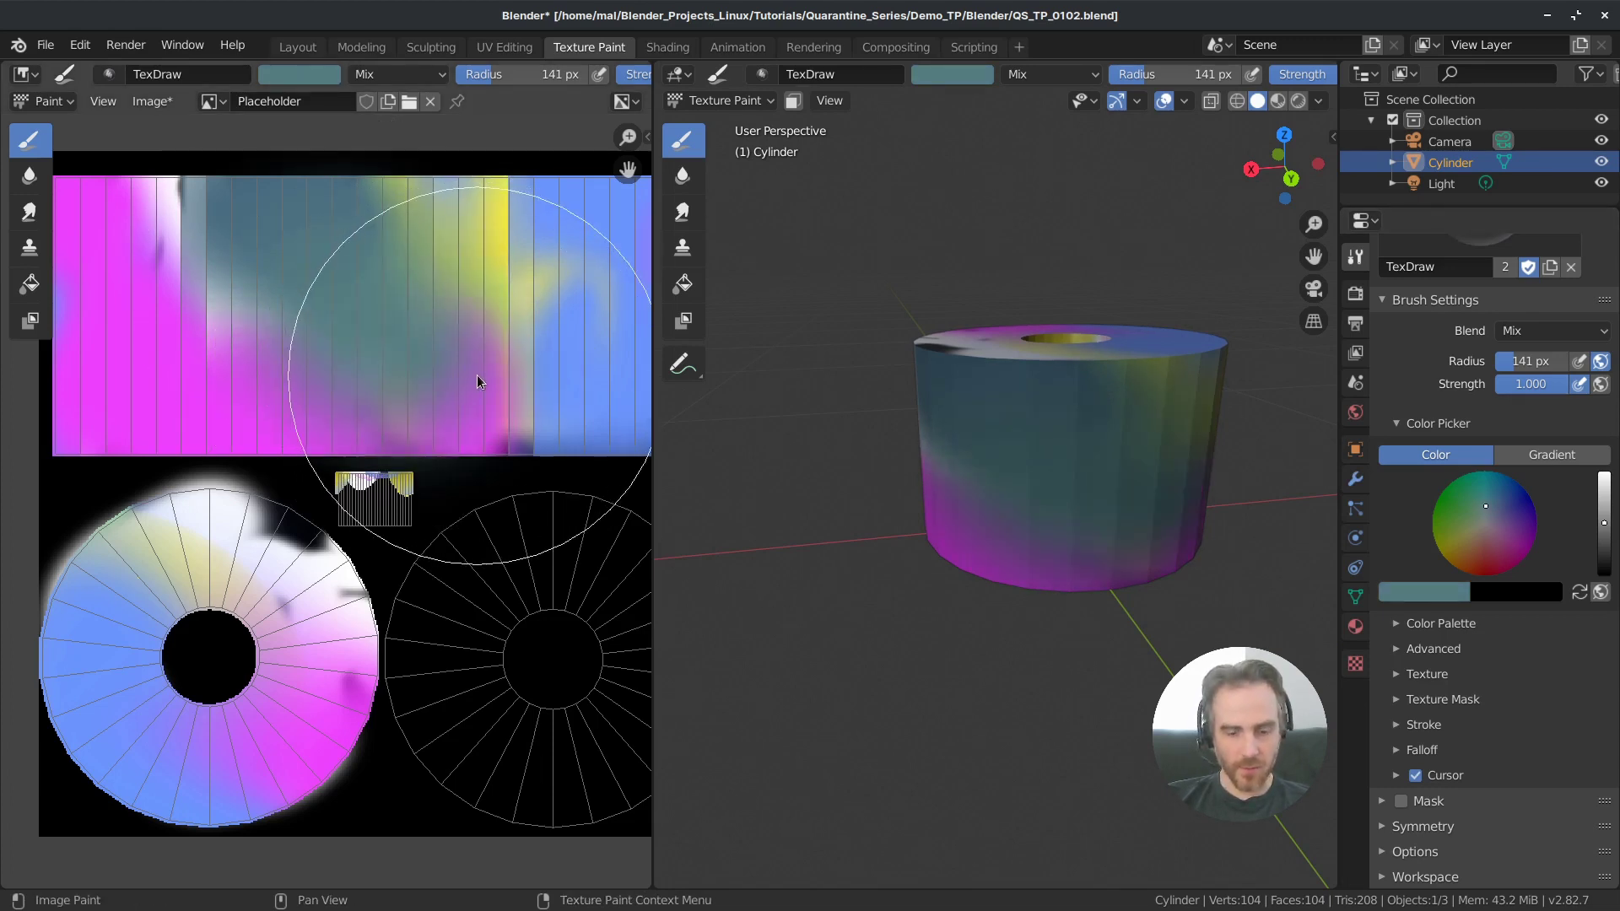
{"action": "key", "text": "f"}
{"action": "left_click", "coordinate": [366, 388]}
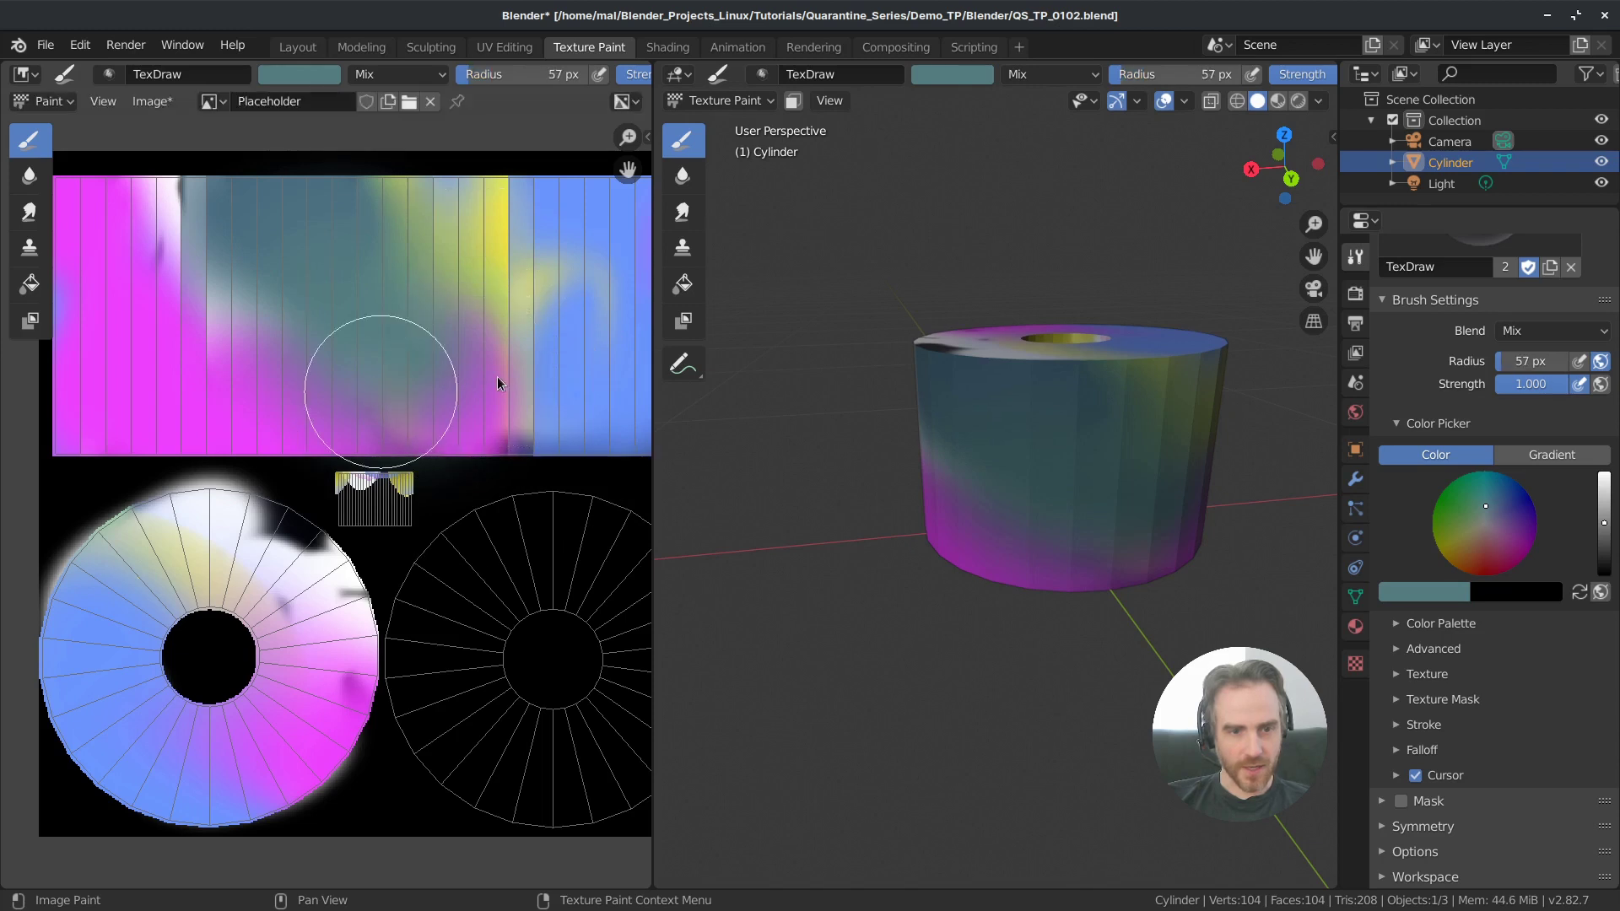
{"action": "mouse_move", "coordinate": [499, 380]}
{"action": "left_mouse_down"}
{"action": "mouse_move", "coordinate": [535, 413]}
{"action": "mouse_move", "coordinate": [515, 395]}
{"action": "left_mouse_up"}
Step: Paint a teal arc around the unpainted black UV ring of the cylinder's underside in the image
{"action": "middle_click_drag", "start_coordinate": [417, 337], "coordinate": [363, 306]}
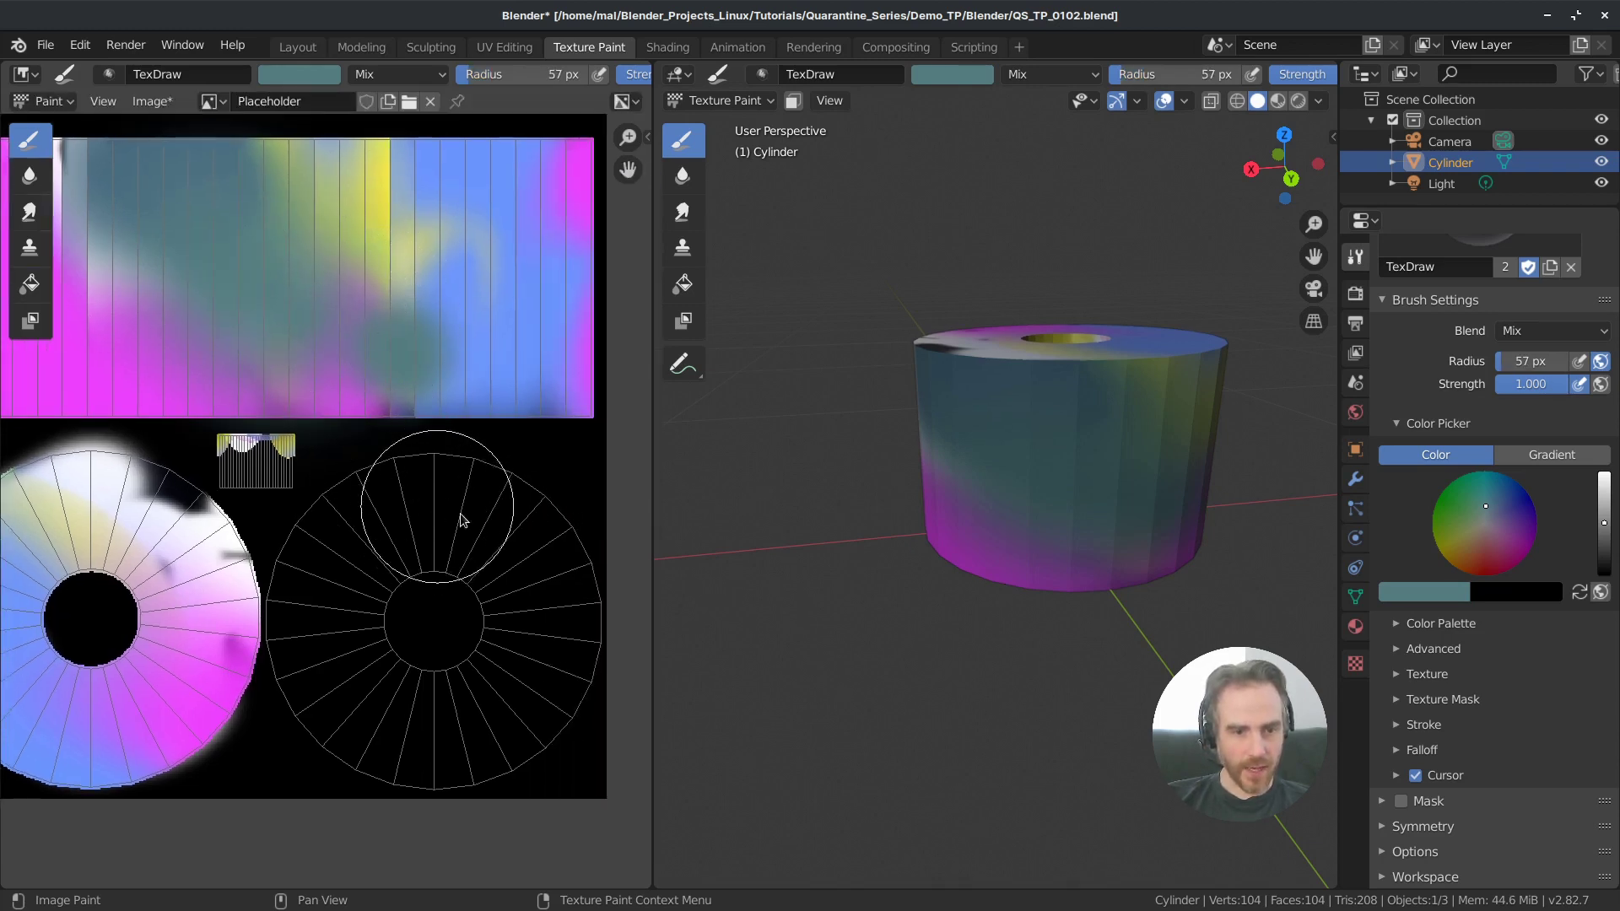
{"action": "left_click", "coordinate": [437, 507]}
{"action": "mouse_move", "coordinate": [534, 724]}
{"action": "left_mouse_down"}
{"action": "mouse_move", "coordinate": [492, 746]}
{"action": "mouse_move", "coordinate": [445, 745]}
{"action": "mouse_move", "coordinate": [296, 655]}
{"action": "mouse_move", "coordinate": [345, 665]}
{"action": "left_mouse_up"}
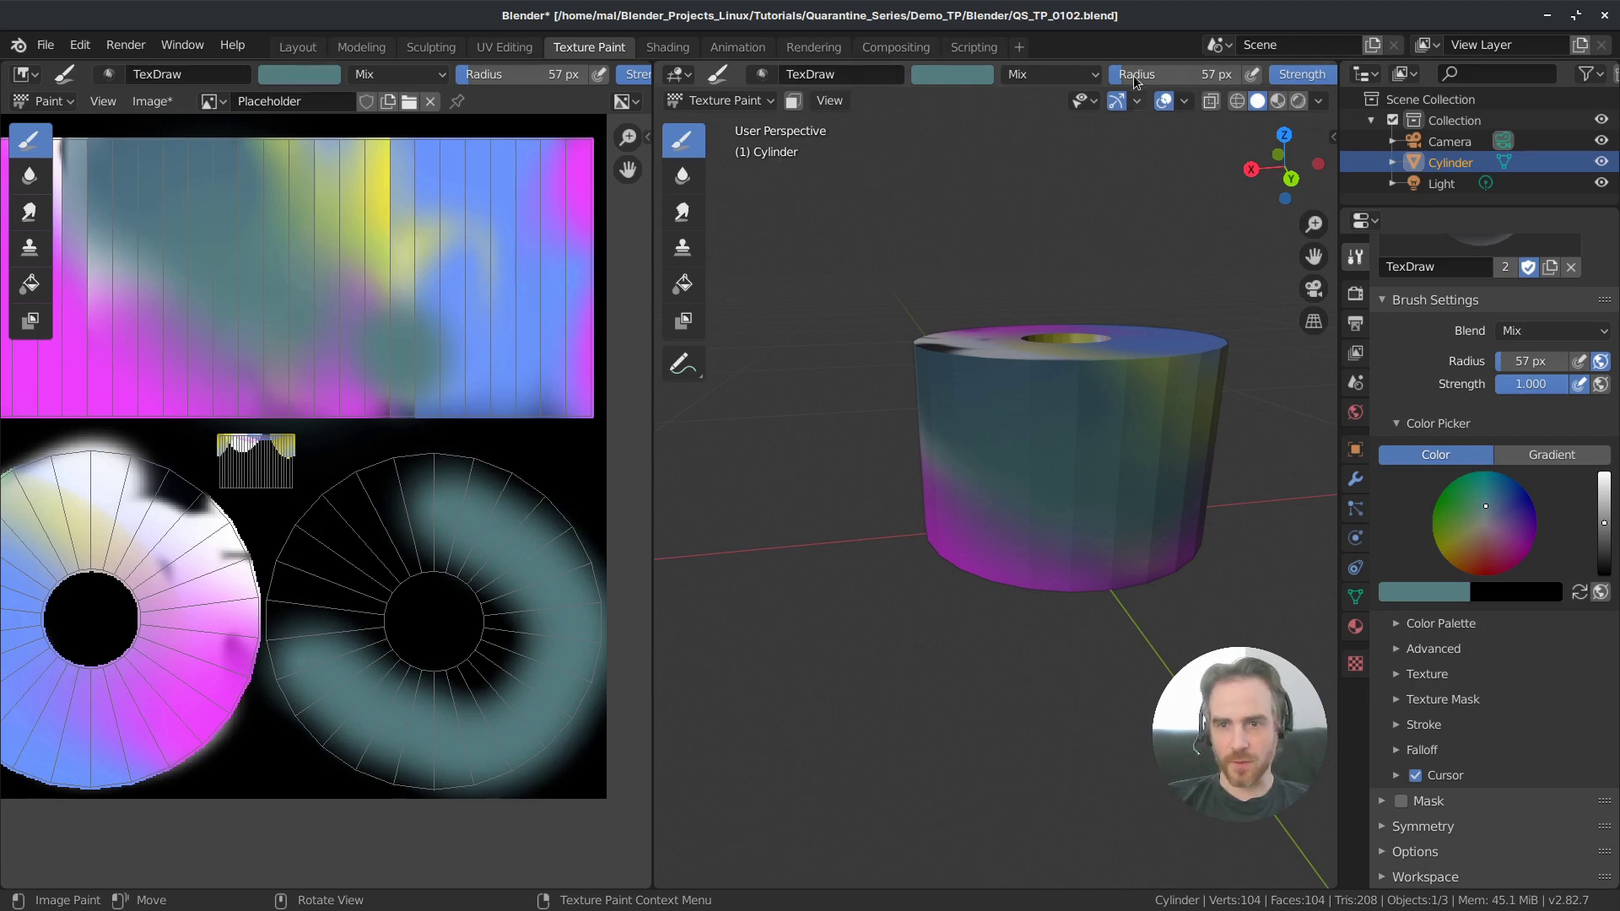
Step: Set the brush falloff to the round curve preset and fill the rest of the underside's UV ring with teal
{"action": "scroll", "coordinate": [1163, 82], "scroll_direction": "down", "scroll_amount": 6}
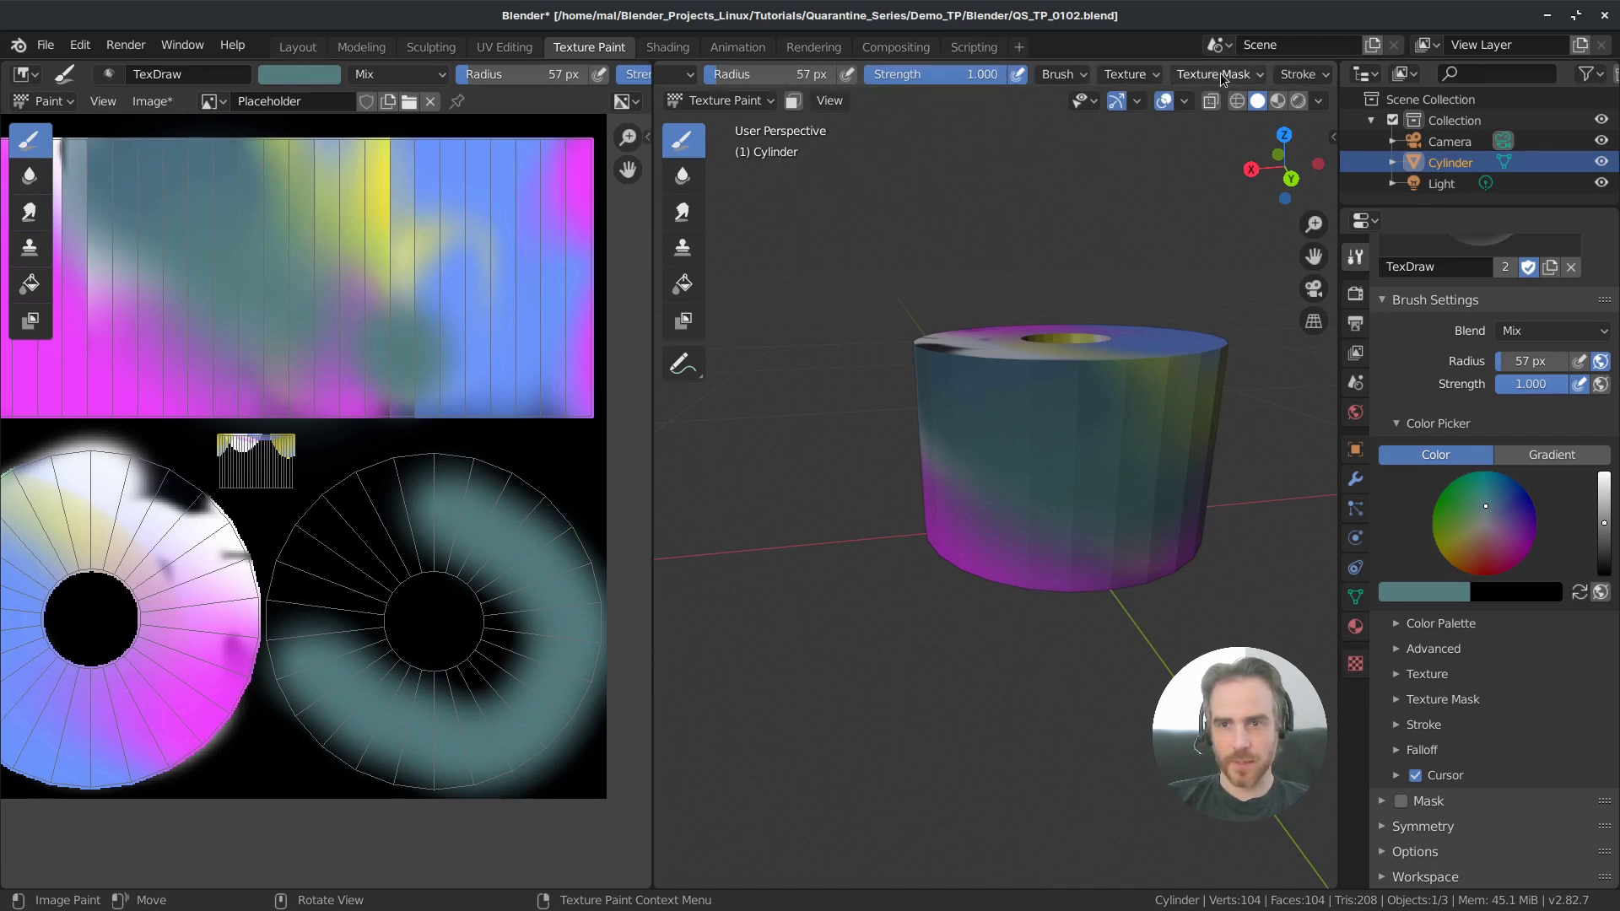
{"action": "scroll", "coordinate": [1239, 84], "scroll_direction": "down", "scroll_amount": 2}
{"action": "left_click", "coordinate": [1238, 77]}
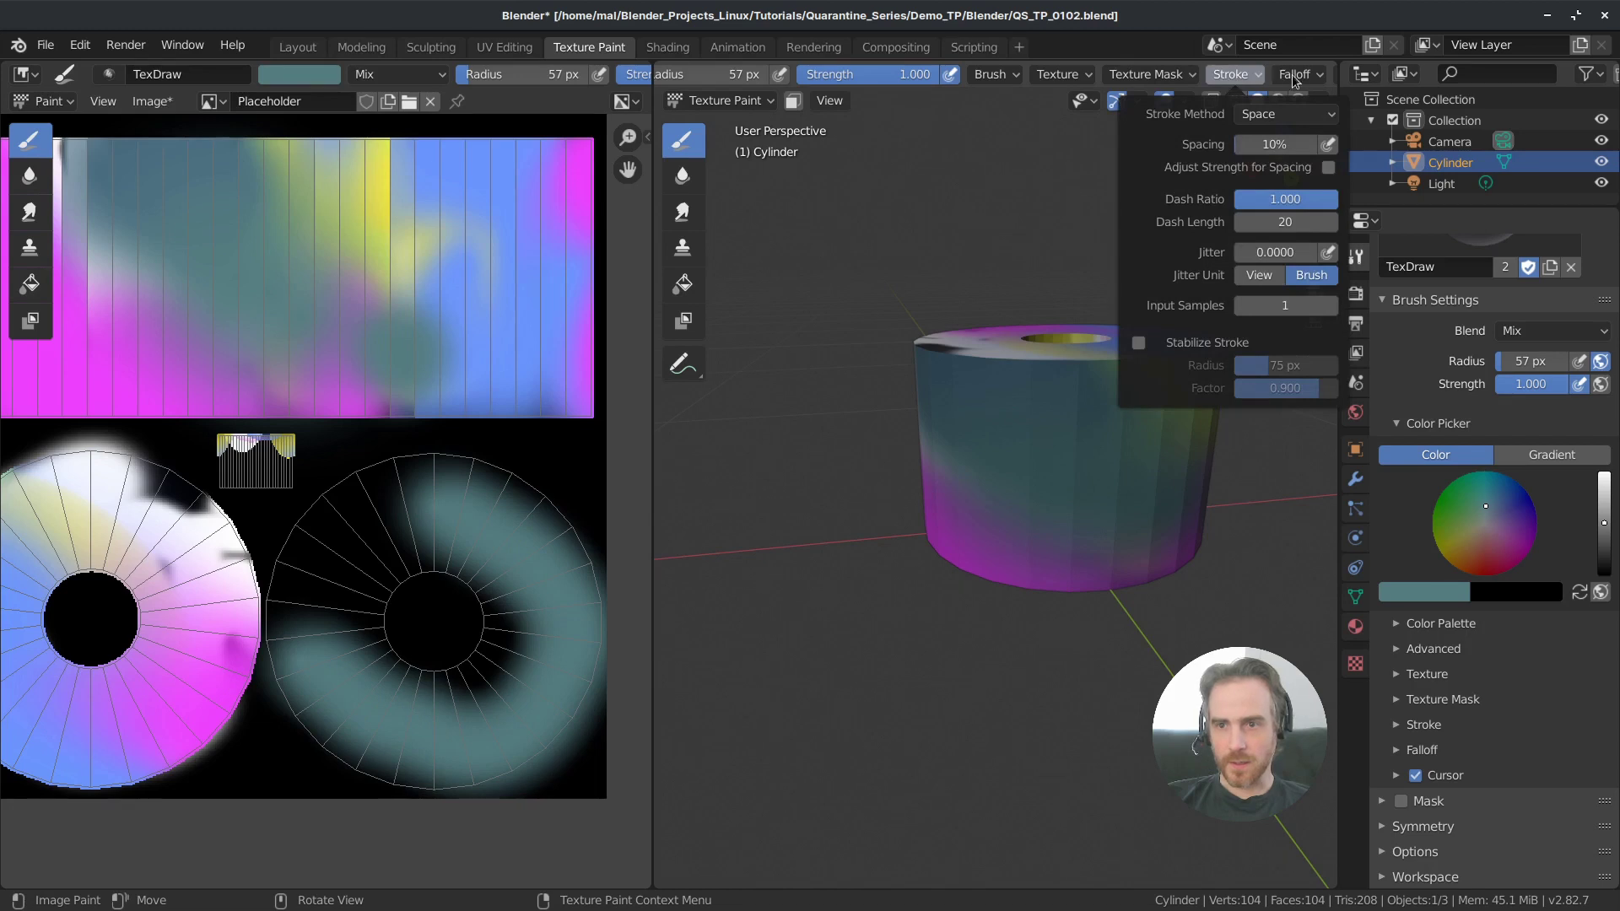
{"action": "mouse_move", "coordinate": [1295, 74]}
{"action": "left_click", "coordinate": [1223, 341]}
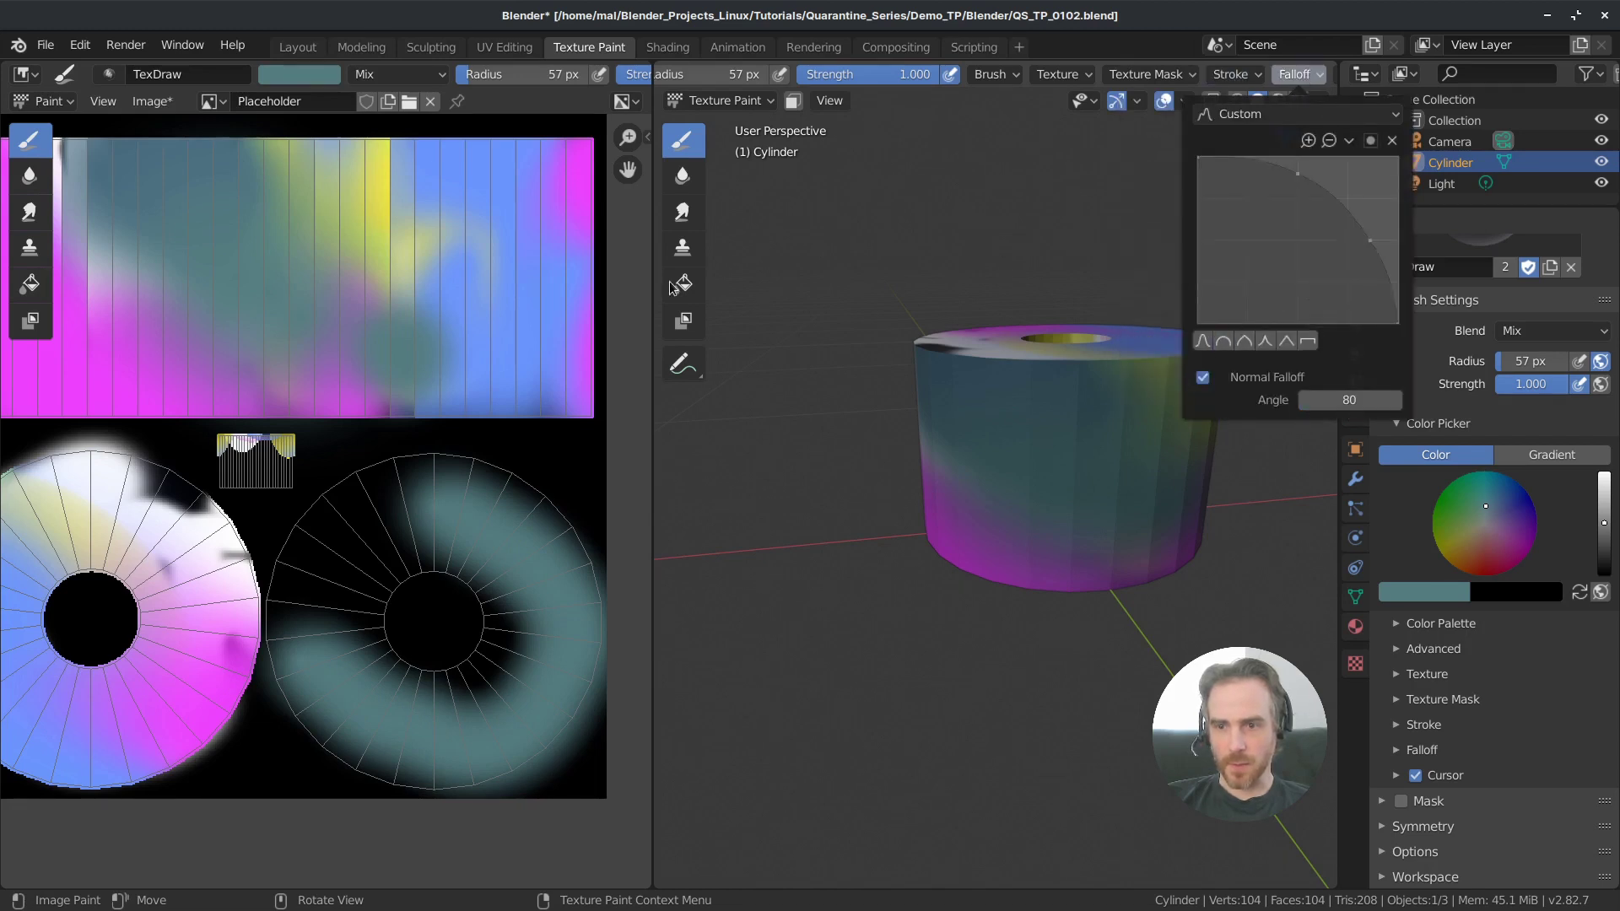
{"action": "mouse_move", "coordinate": [382, 549]}
{"action": "left_mouse_down"}
{"action": "mouse_move", "coordinate": [406, 517]}
{"action": "mouse_move", "coordinate": [482, 509]}
{"action": "mouse_move", "coordinate": [523, 544]}
{"action": "mouse_move", "coordinate": [533, 621]}
{"action": "mouse_move", "coordinate": [466, 715]}
{"action": "mouse_move", "coordinate": [389, 732]}
{"action": "mouse_move", "coordinate": [337, 611]}
{"action": "left_mouse_up"}
{"action": "mouse_move", "coordinate": [807, 573]}
{"action": "middle_mouse_down"}
{"action": "mouse_move", "coordinate": [966, 486]}
{"action": "mouse_move", "coordinate": [996, 302]}
{"action": "middle_mouse_up"}
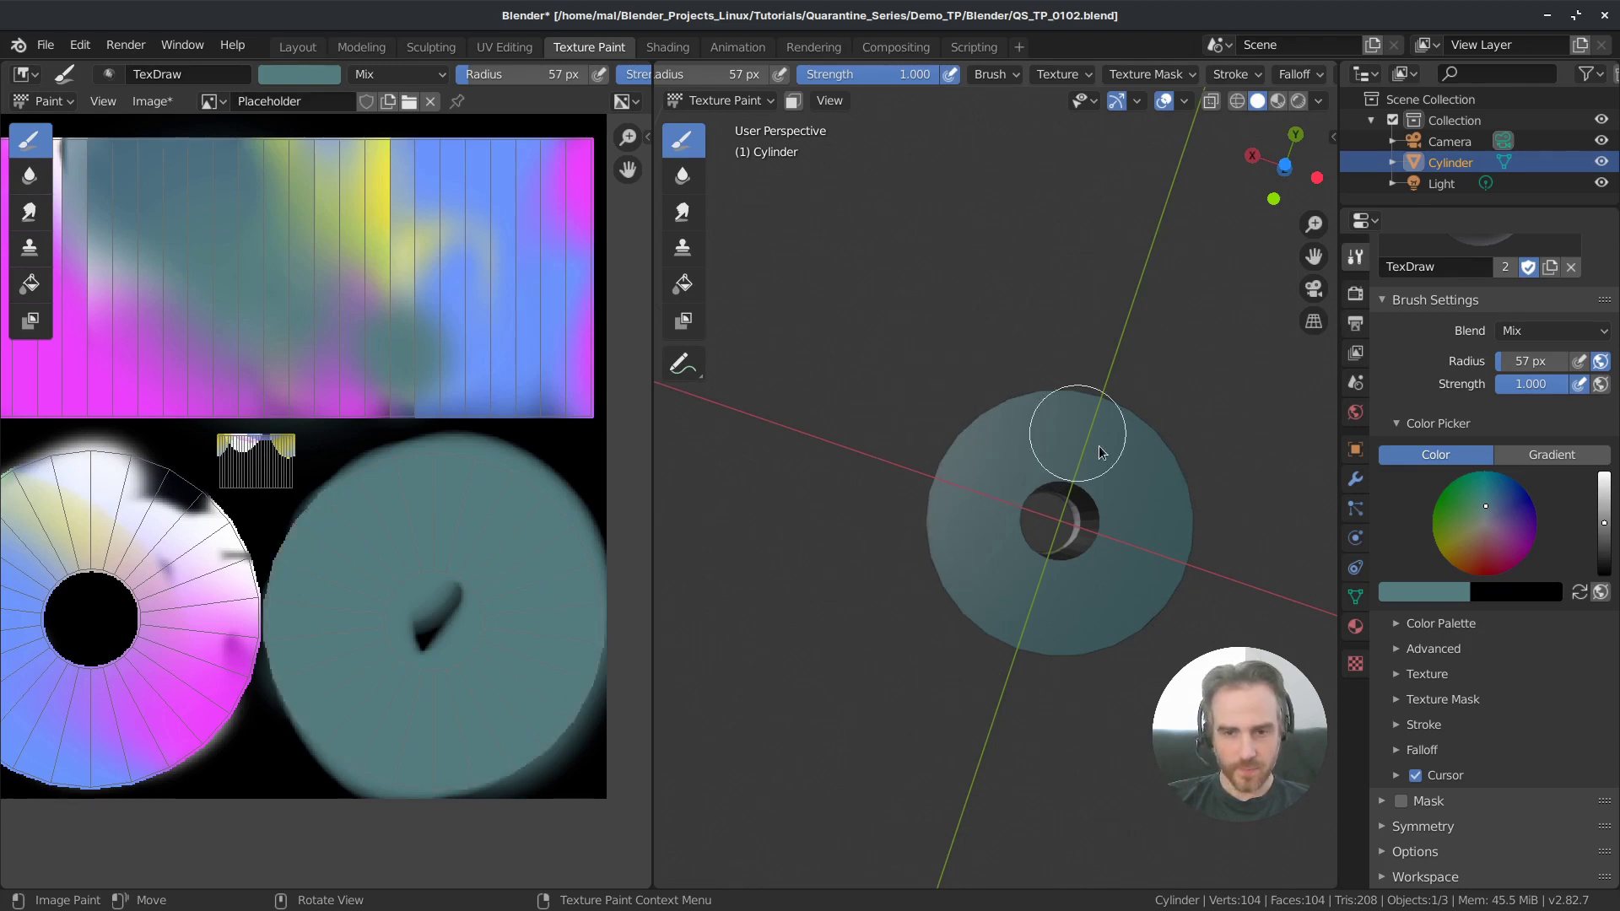
Step: Try a wide teal stroke over the white and yellow part of the top face's UV ring, and undo it
{"action": "middle_click_drag", "start_coordinate": [879, 441], "coordinate": [979, 363]}
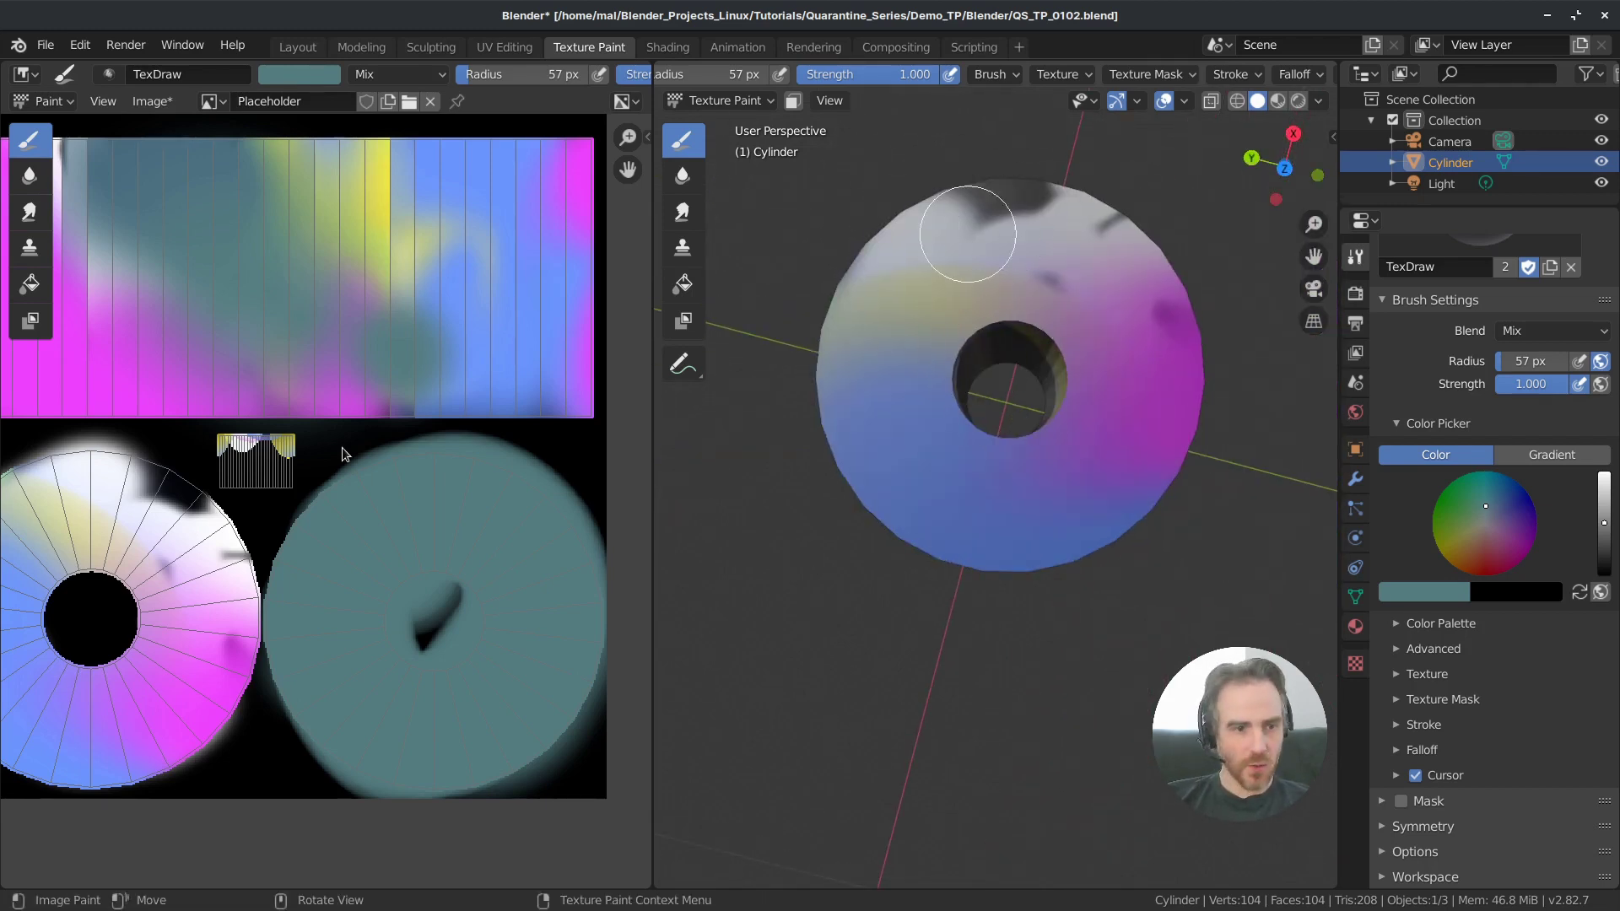
{"action": "middle_click_drag", "start_coordinate": [321, 494], "coordinate": [538, 501]}
{"action": "mouse_move", "coordinate": [363, 506]}
{"action": "left_mouse_down"}
{"action": "mouse_move", "coordinate": [297, 516]}
{"action": "mouse_move", "coordinate": [290, 540]}
{"action": "left_mouse_up"}
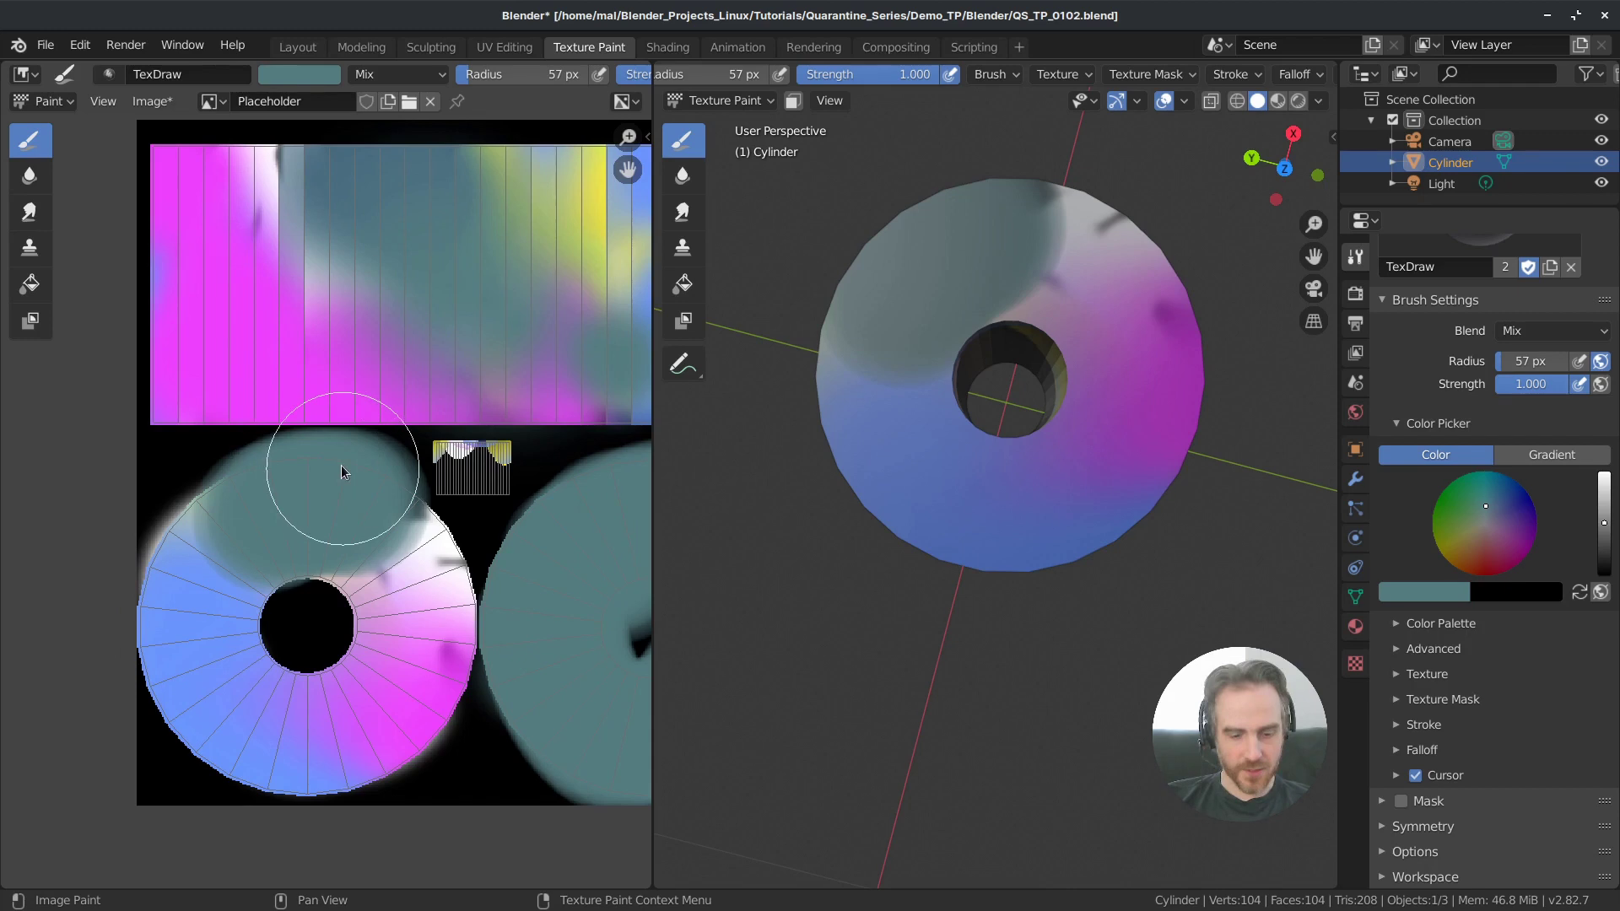
{"action": "key", "text": "ctrl+z"}
Step: Reduce the brush radius to 28 px and paint teal over the black patch on the top face's UV ring
{"action": "scroll", "coordinate": [326, 491], "scroll_direction": "up", "scroll_amount": 3}
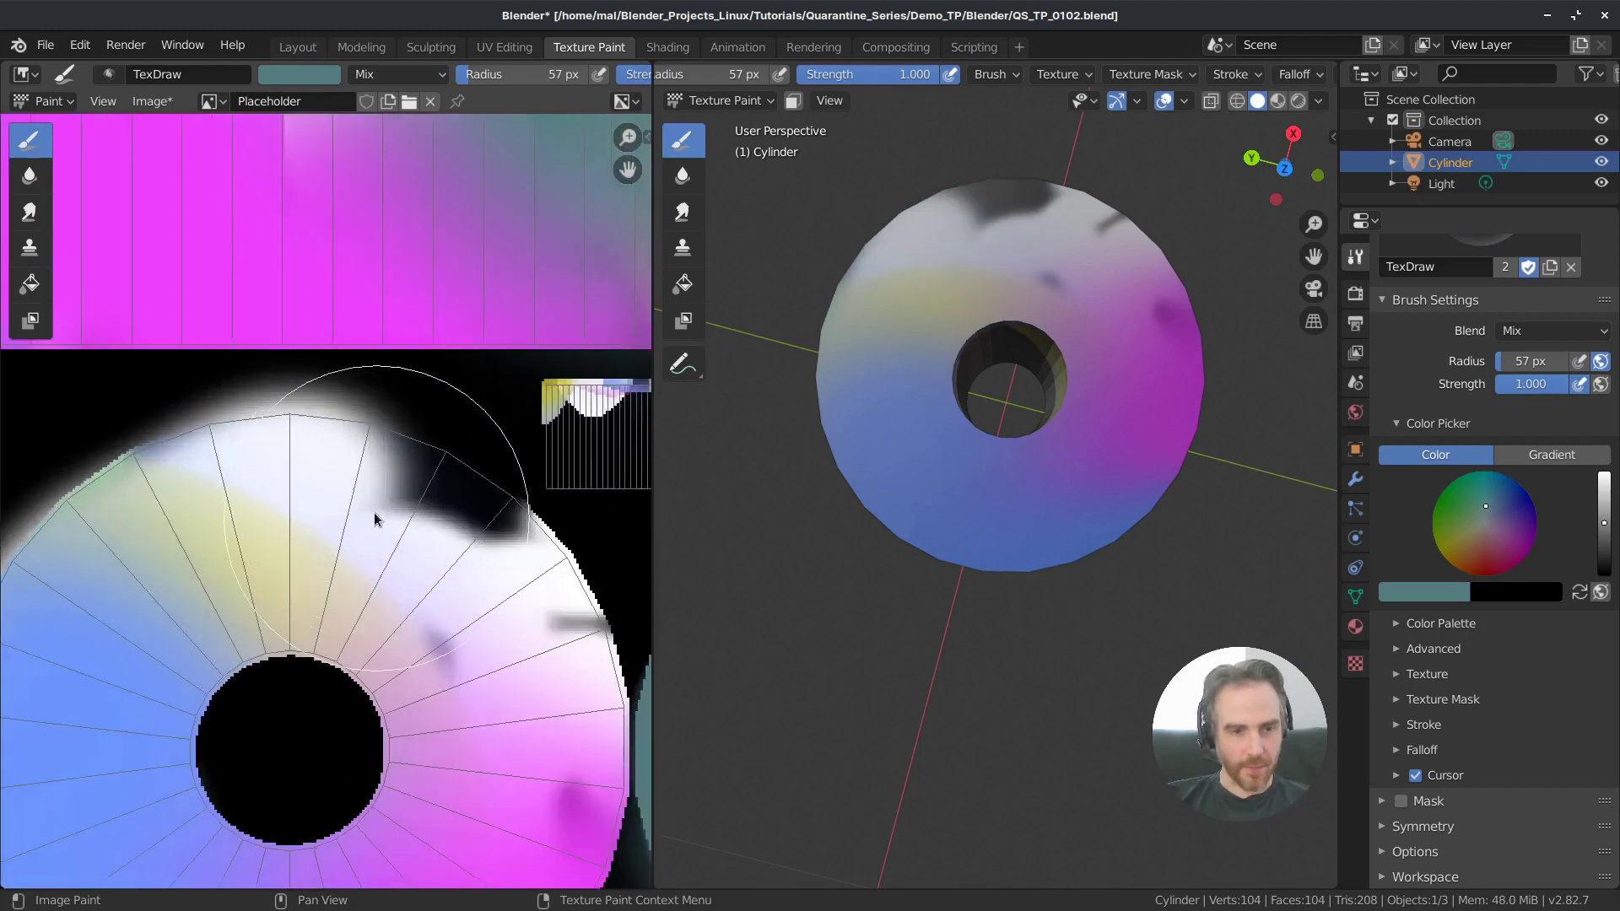
{"action": "key", "text": "f"}
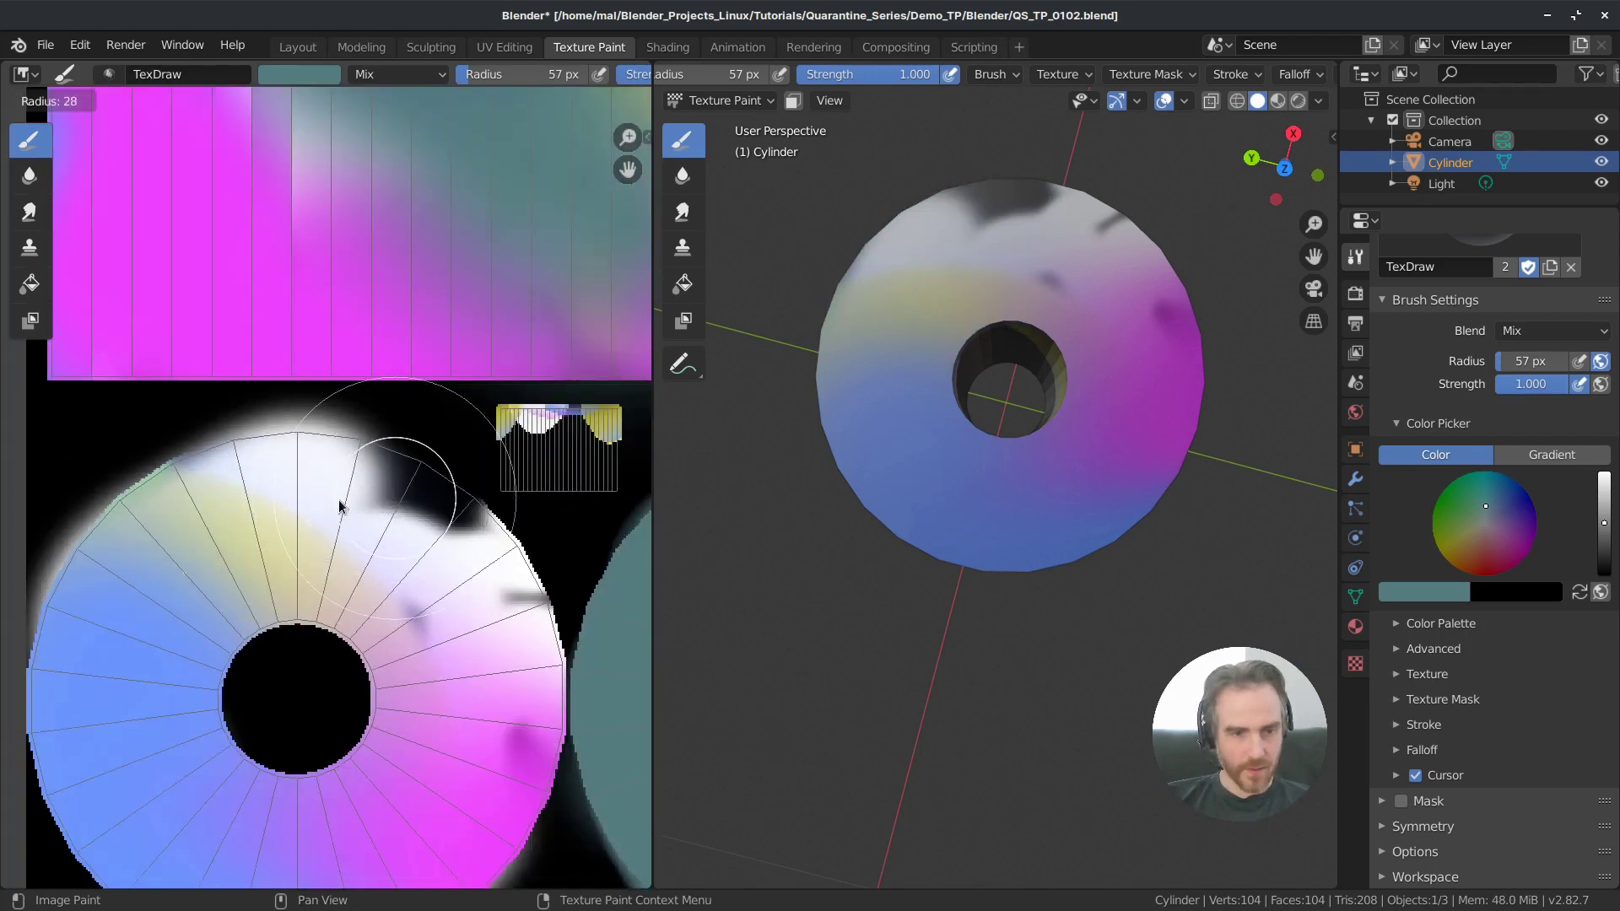
{"action": "left_click", "coordinate": [354, 468]}
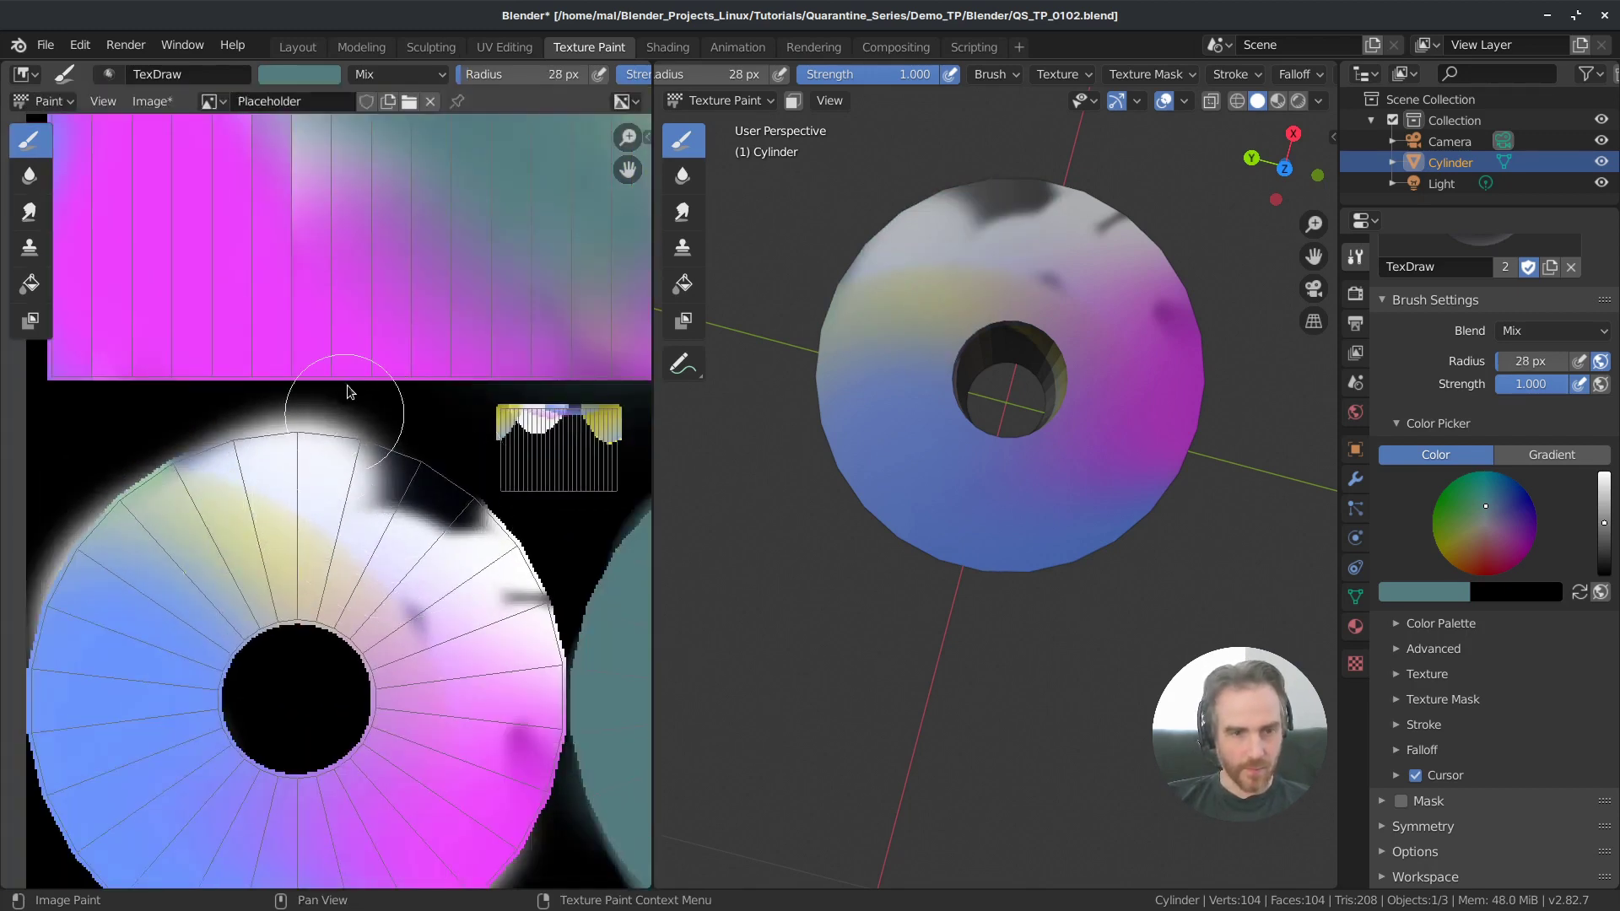
{"action": "left_click", "coordinate": [369, 471]}
{"action": "mouse_move", "coordinate": [436, 552]}
{"action": "left_mouse_down"}
{"action": "mouse_move", "coordinate": [442, 528]}
{"action": "mouse_move", "coordinate": [498, 591]}
{"action": "left_mouse_up"}
Step: Set the brush color to brown and the radius to 23 px, and paint part of the small inner-wall UV strip
{"action": "scroll", "coordinate": [478, 441], "scroll_direction": "up", "scroll_amount": 3}
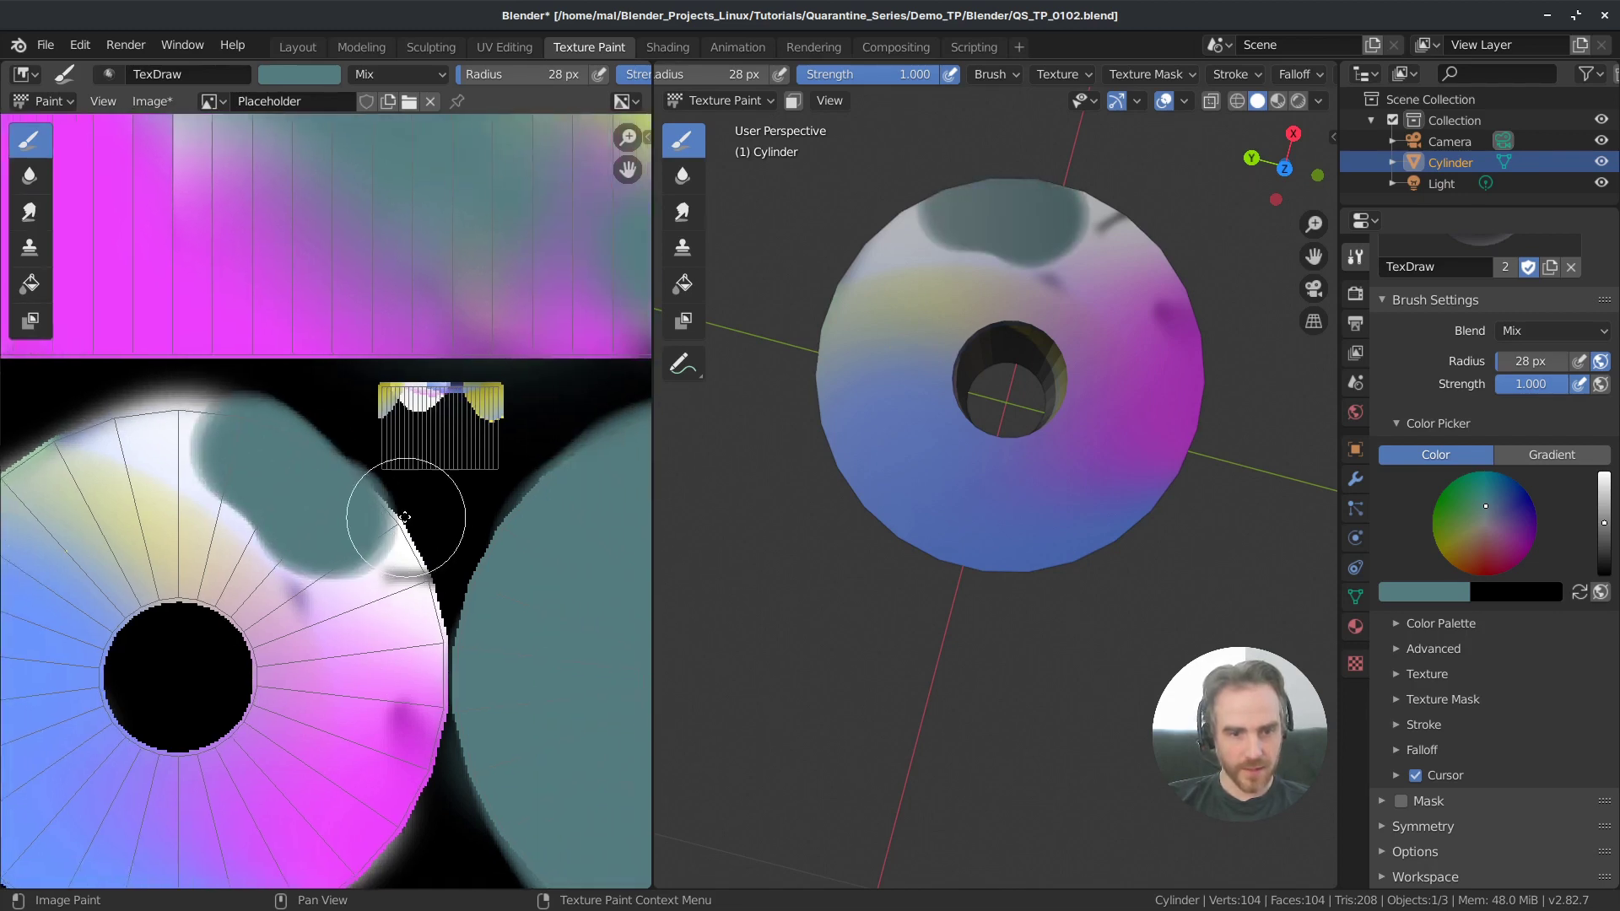
{"action": "mouse_move", "coordinate": [477, 440]}
{"action": "middle_mouse_down"}
{"action": "mouse_move", "coordinate": [253, 470]}
{"action": "mouse_move", "coordinate": [307, 462]}
{"action": "middle_mouse_up"}
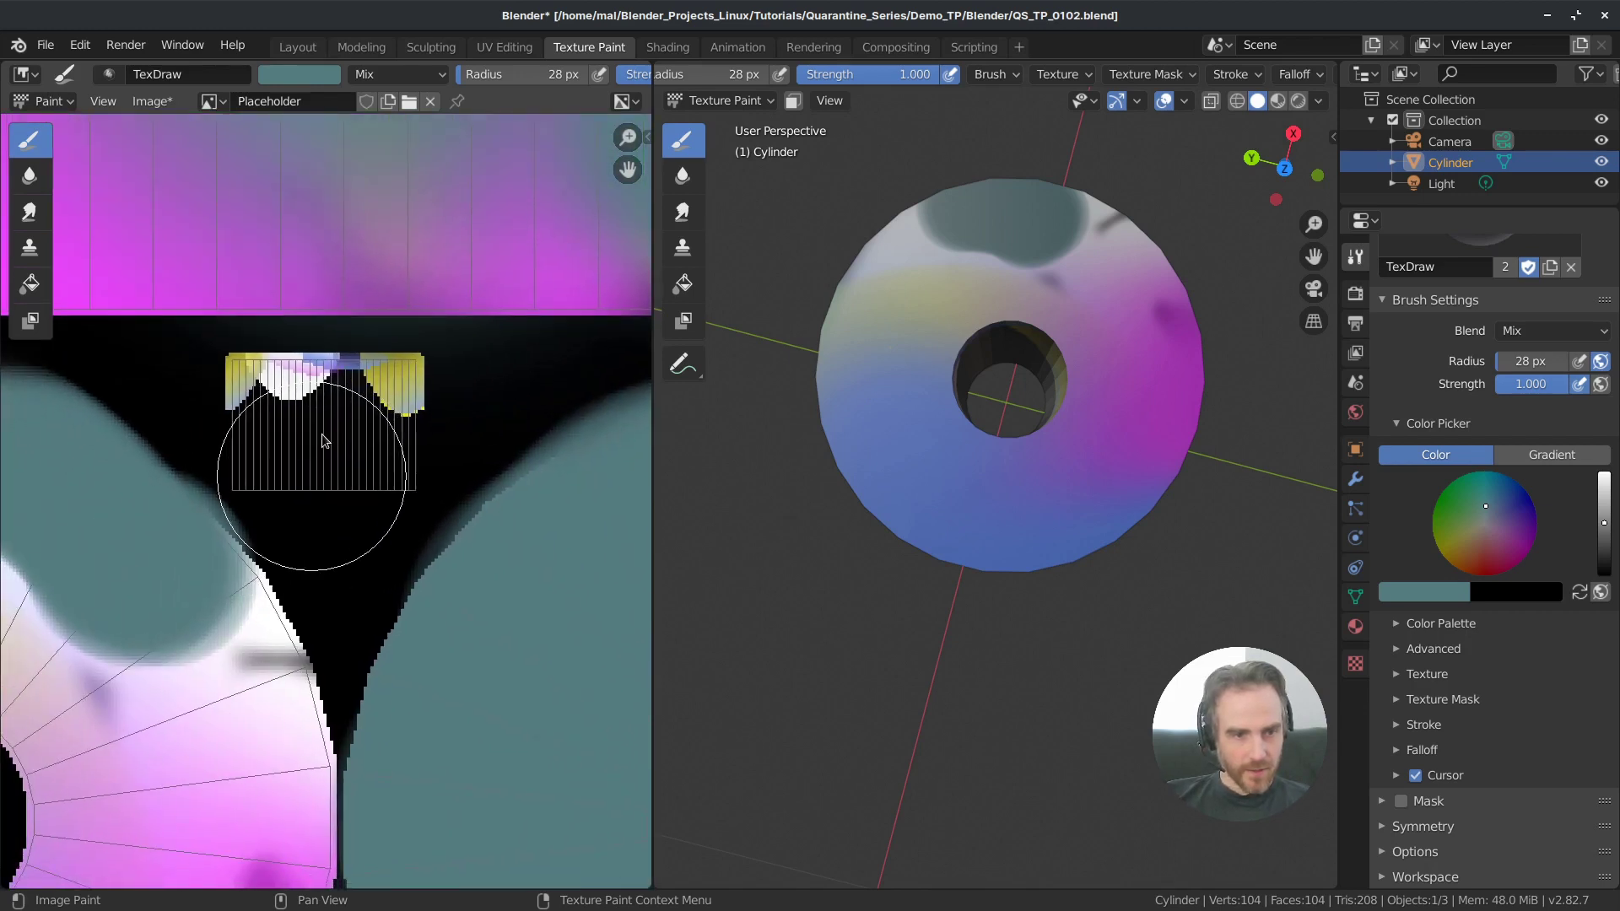
{"action": "mouse_move", "coordinate": [1010, 353]}
{"action": "middle_mouse_down"}
{"action": "mouse_move", "coordinate": [1030, 272]}
{"action": "mouse_move", "coordinate": [1057, 290]}
{"action": "middle_mouse_up"}
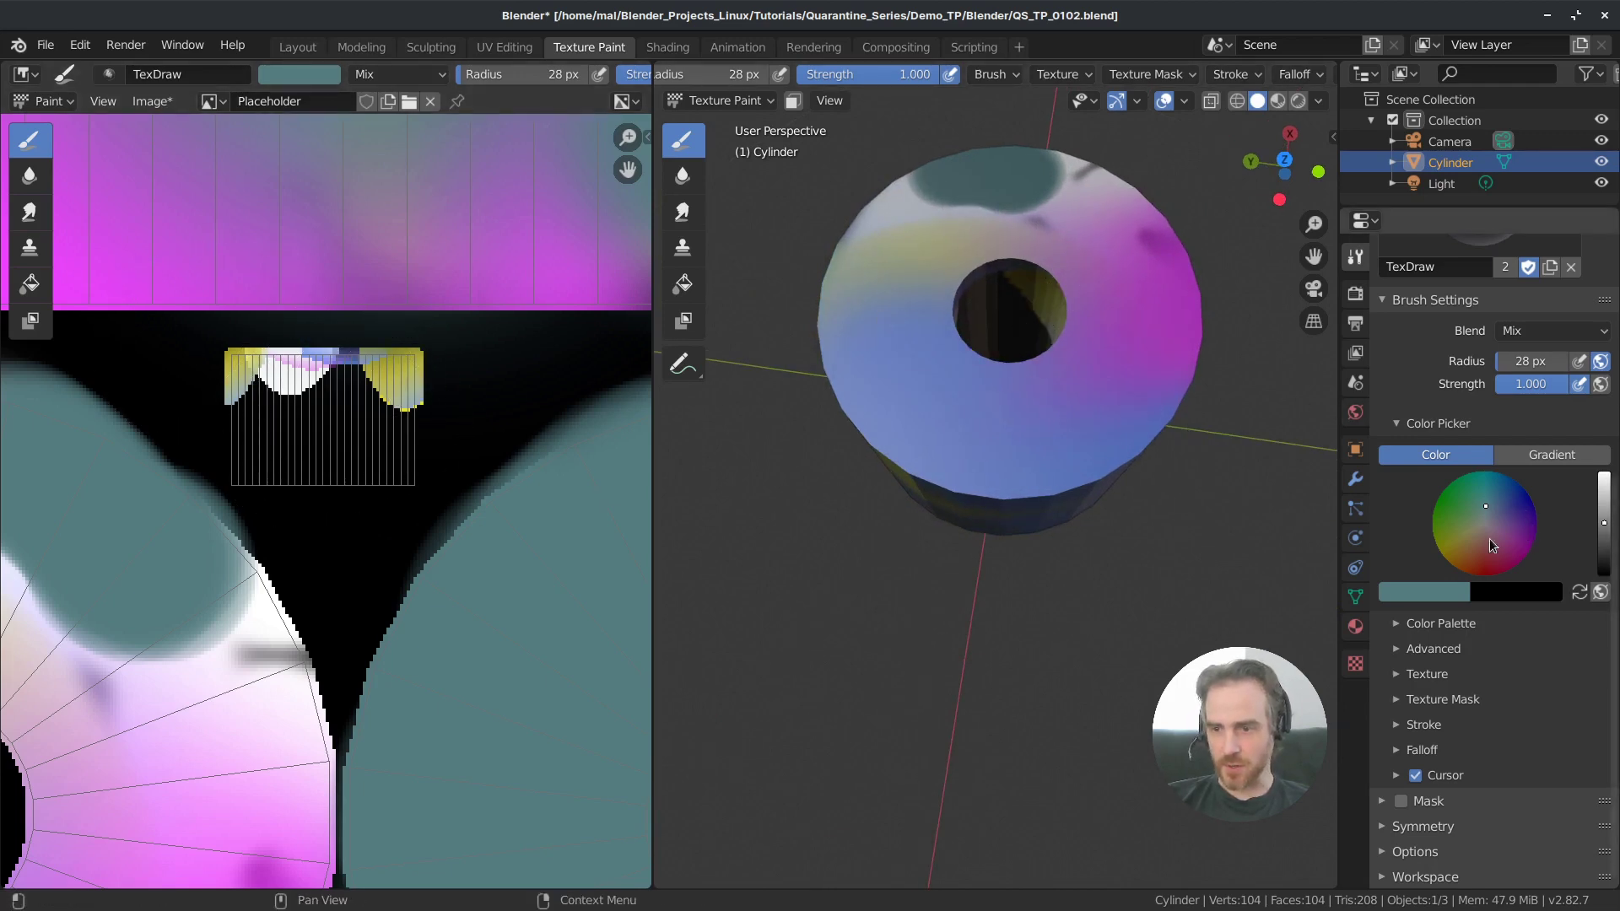
{"action": "left_click", "coordinate": [1488, 542]}
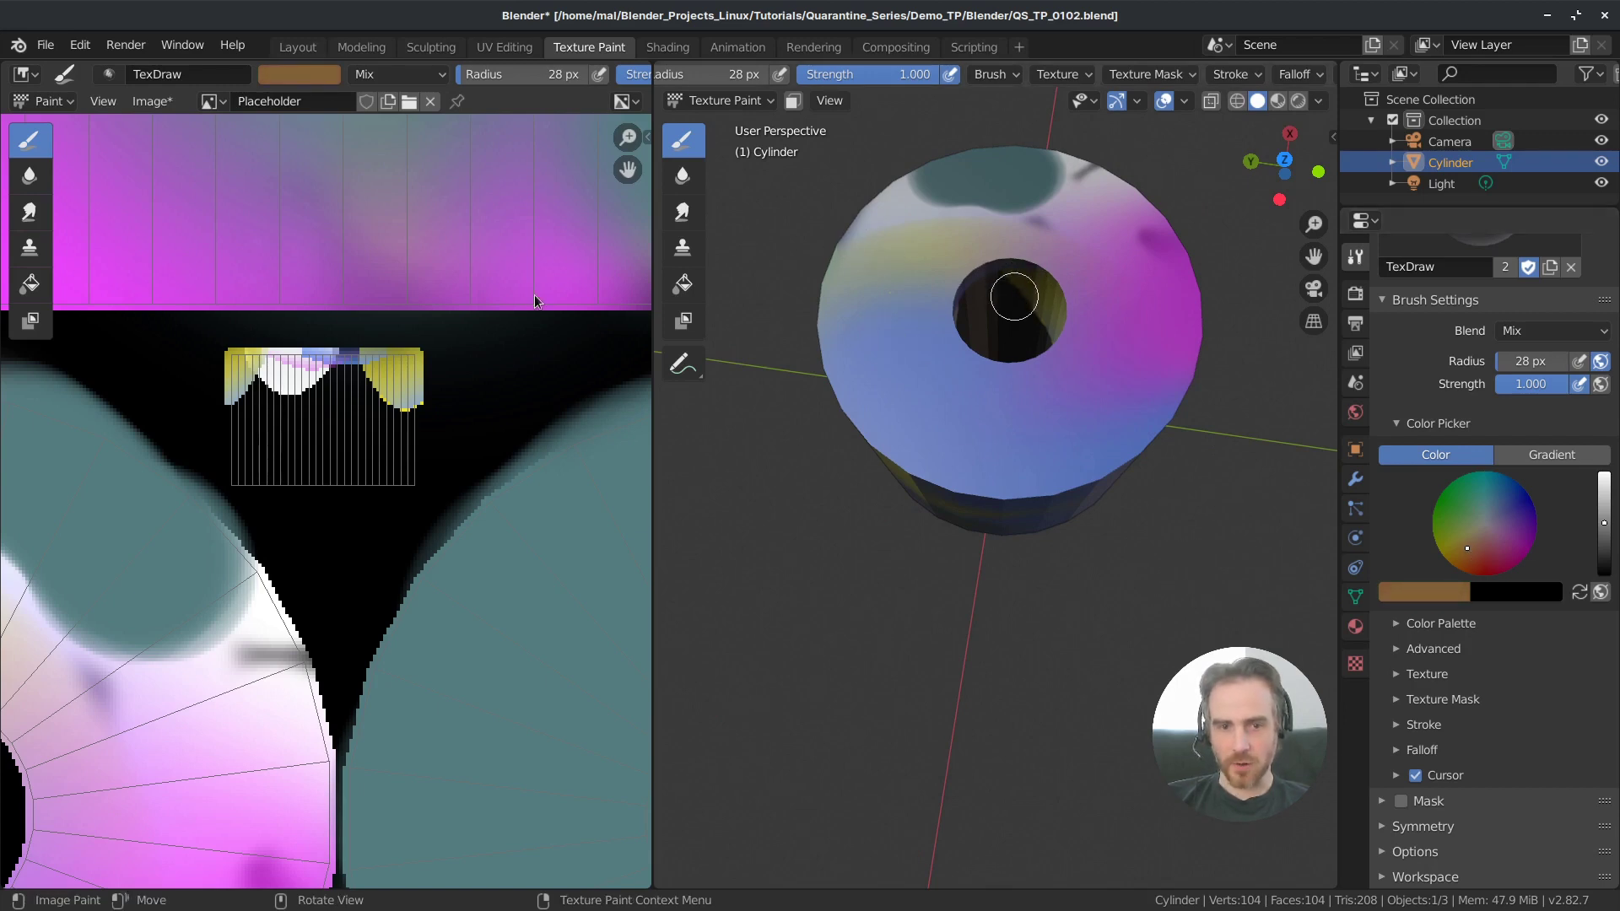
{"action": "key", "text": "f"}
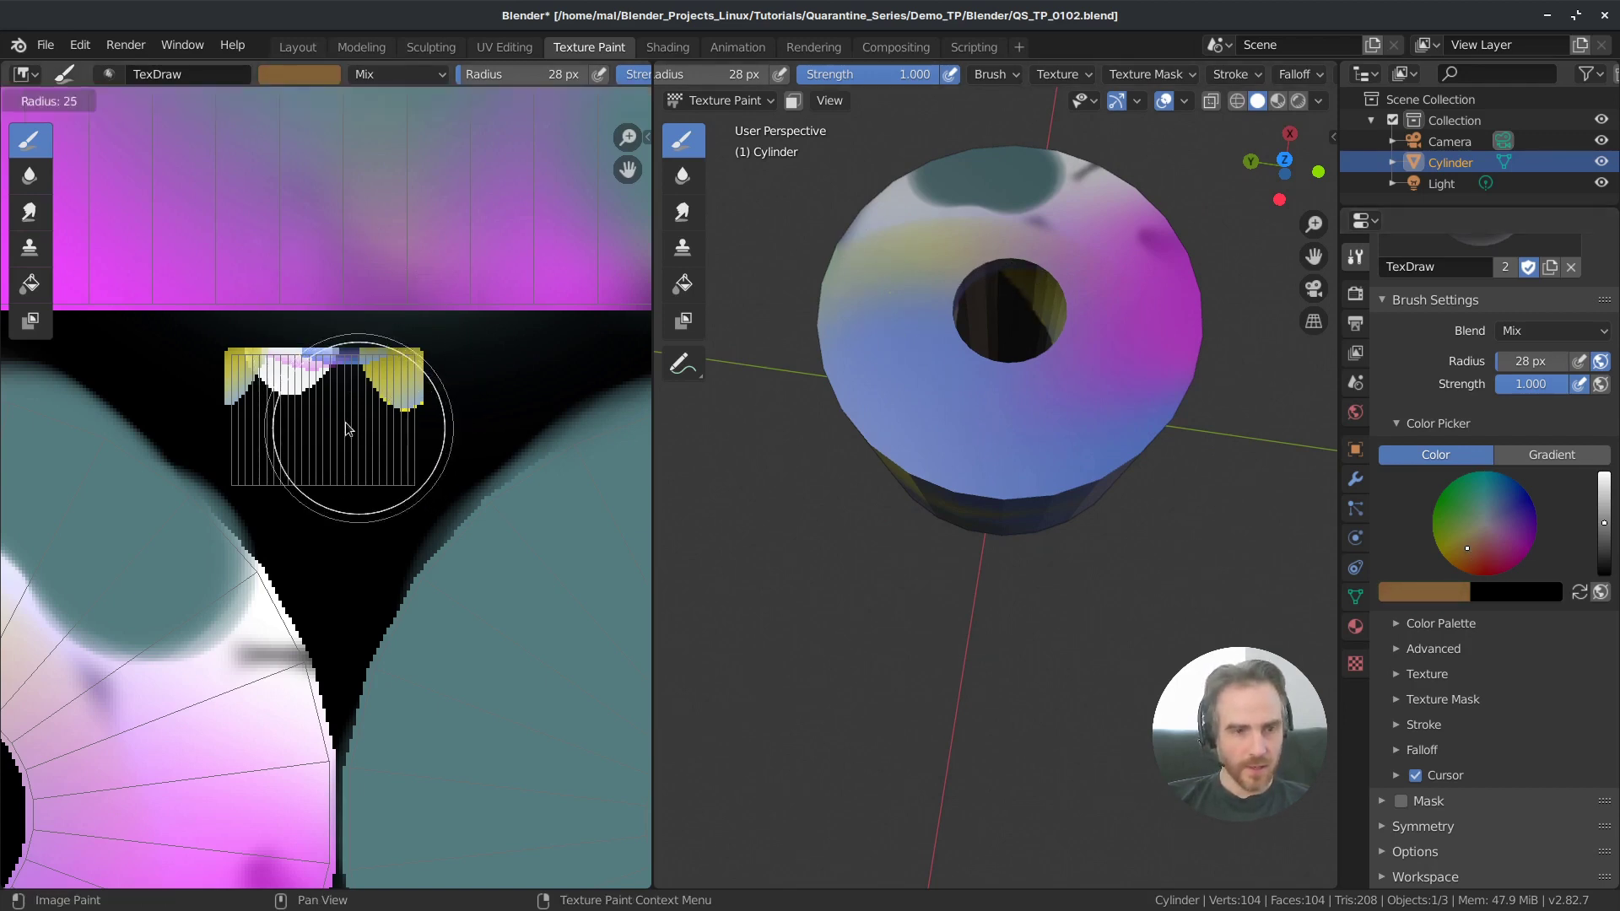
{"action": "left_click", "coordinate": [363, 417]}
{"action": "mouse_move", "coordinate": [363, 417]}
{"action": "left_mouse_down"}
{"action": "mouse_move", "coordinate": [370, 444]}
{"action": "mouse_move", "coordinate": [380, 422]}
{"action": "left_mouse_up"}
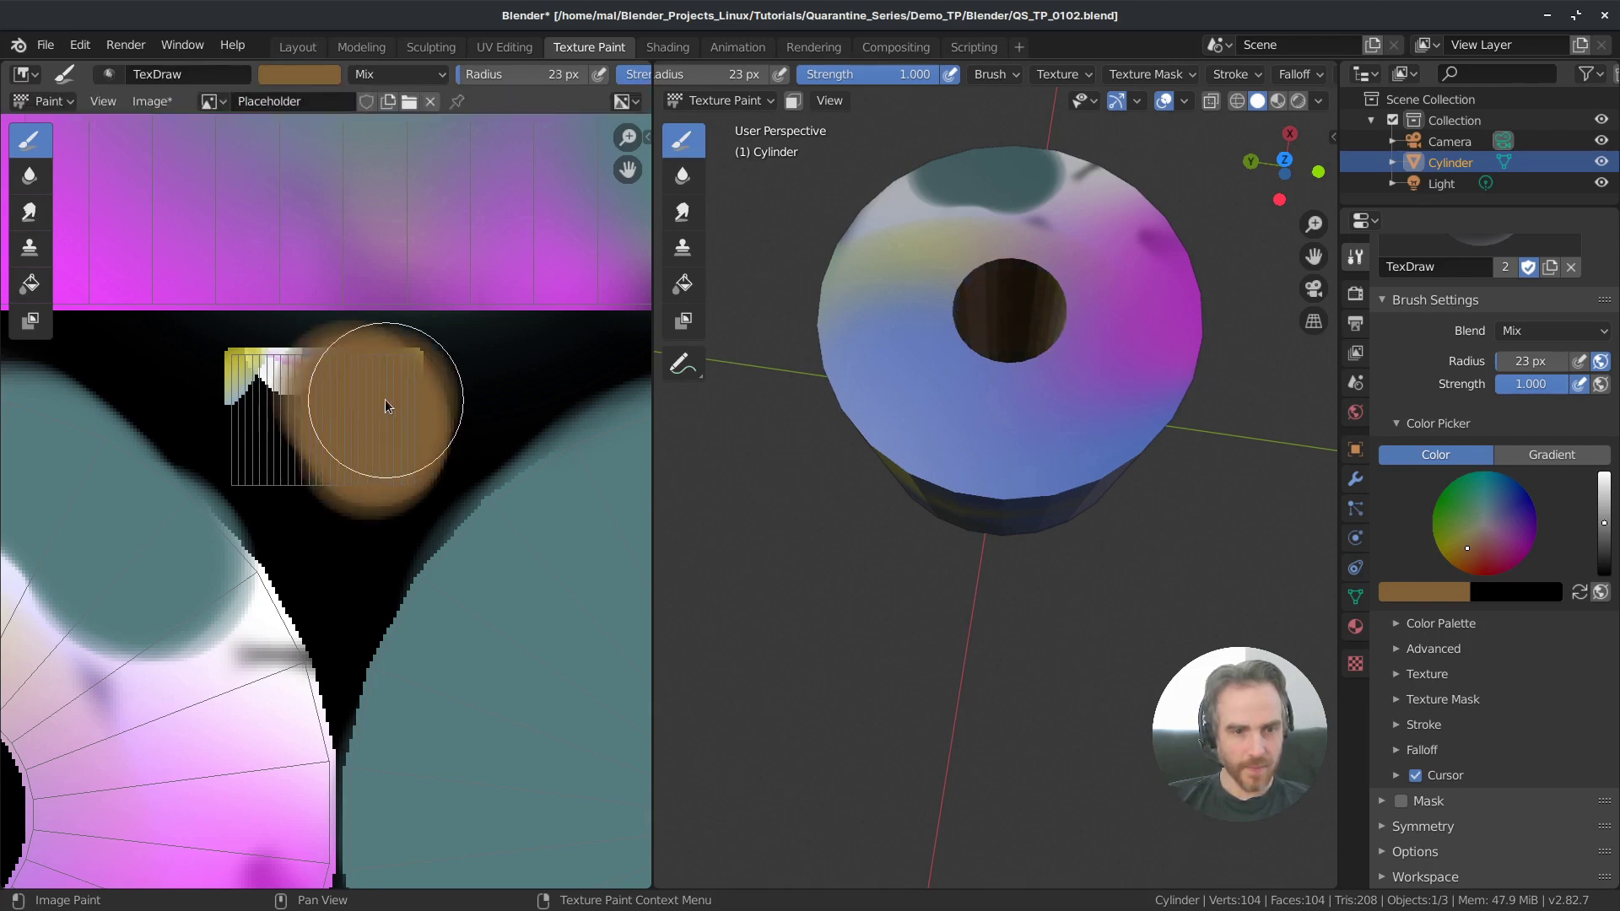
Step: Reduce the brush radius to 12 px and cover the remaining part of the inner-wall UV strip with brown
{"action": "key", "text": "f"}
{"action": "left_click", "coordinate": [331, 417]}
{"action": "mouse_move", "coordinate": [262, 401]}
{"action": "left_mouse_down"}
{"action": "mouse_move", "coordinate": [295, 376]}
{"action": "mouse_move", "coordinate": [291, 445]}
{"action": "mouse_move", "coordinate": [311, 484]}
{"action": "mouse_move", "coordinate": [264, 451]}
{"action": "mouse_move", "coordinate": [255, 462]}
{"action": "mouse_move", "coordinate": [239, 416]}
{"action": "mouse_move", "coordinate": [258, 464]}
{"action": "left_mouse_up"}
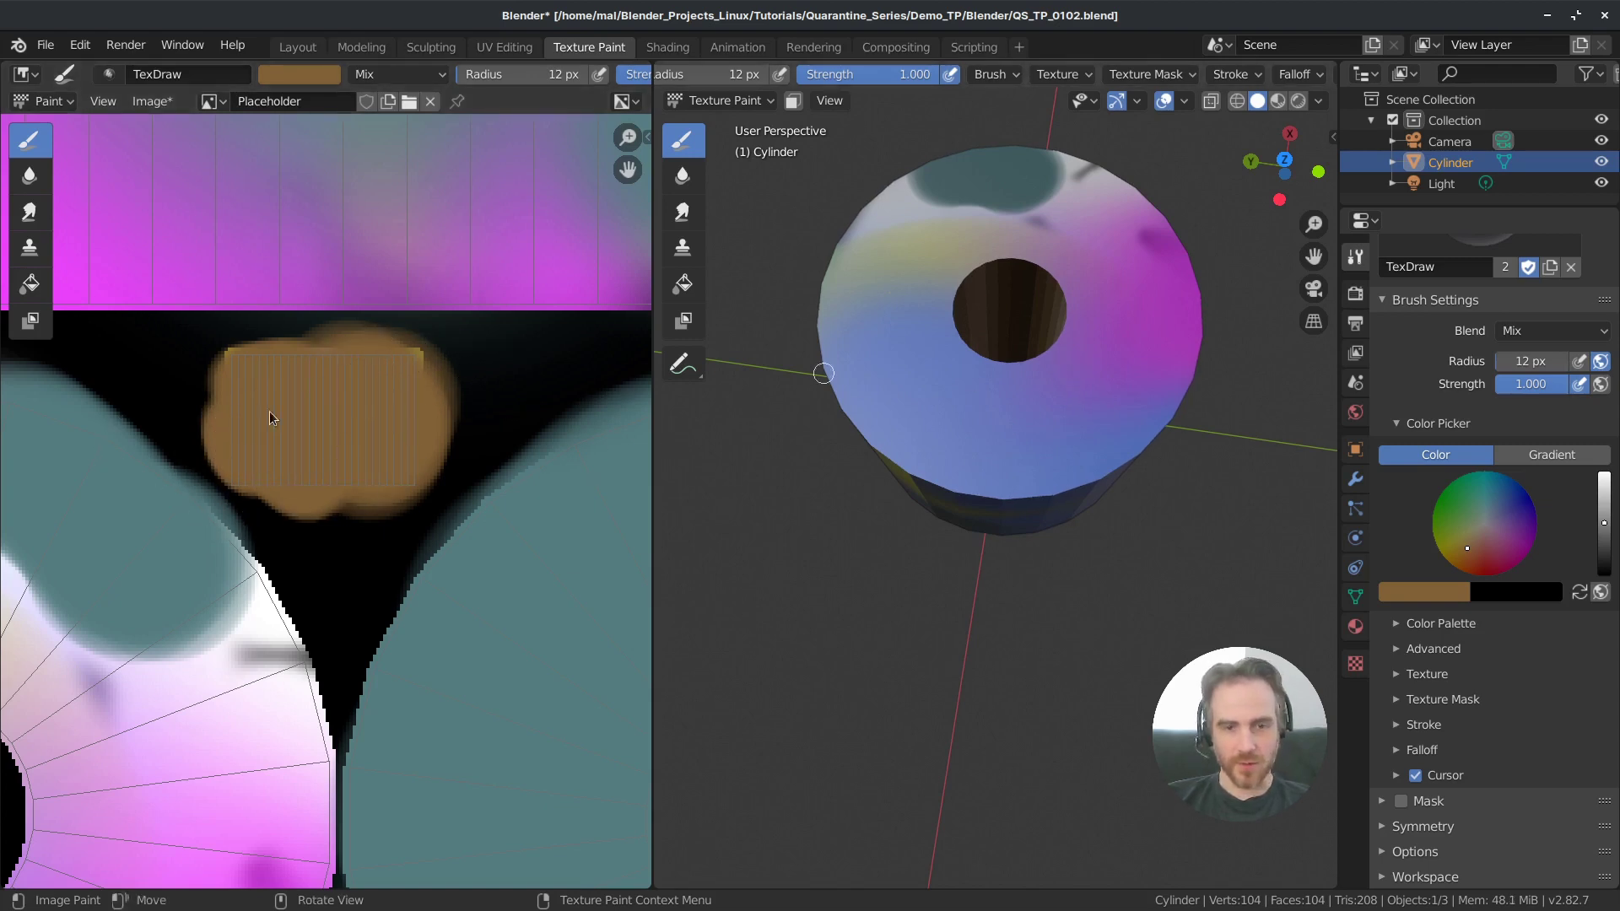
Step: Save a copy of the painted image as a PNG in the Materials folder, adding a suffix to the existing Colors name
{"action": "middle_click_drag", "start_coordinate": [1057, 381], "coordinate": [1101, 249]}
{"action": "key", "text": "Home"}
{"action": "scroll", "coordinate": [447, 388], "scroll_direction": "down", "scroll_amount": 1}
{"action": "scroll", "coordinate": [428, 418], "scroll_direction": "up", "scroll_amount": 1}
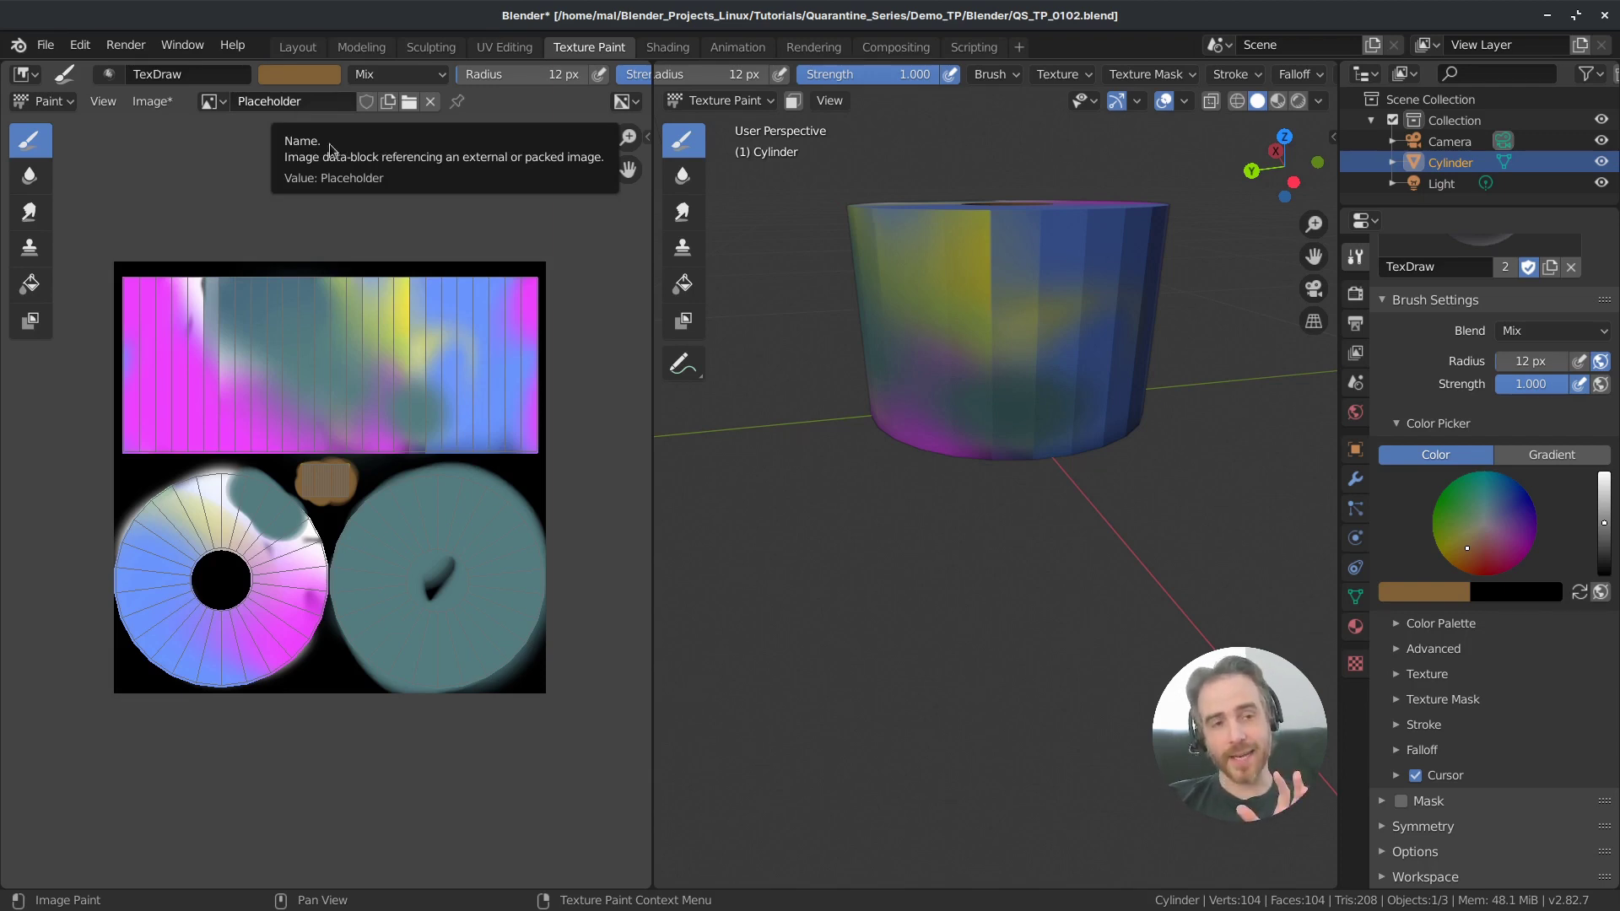
{"action": "left_click", "coordinate": [153, 101]}
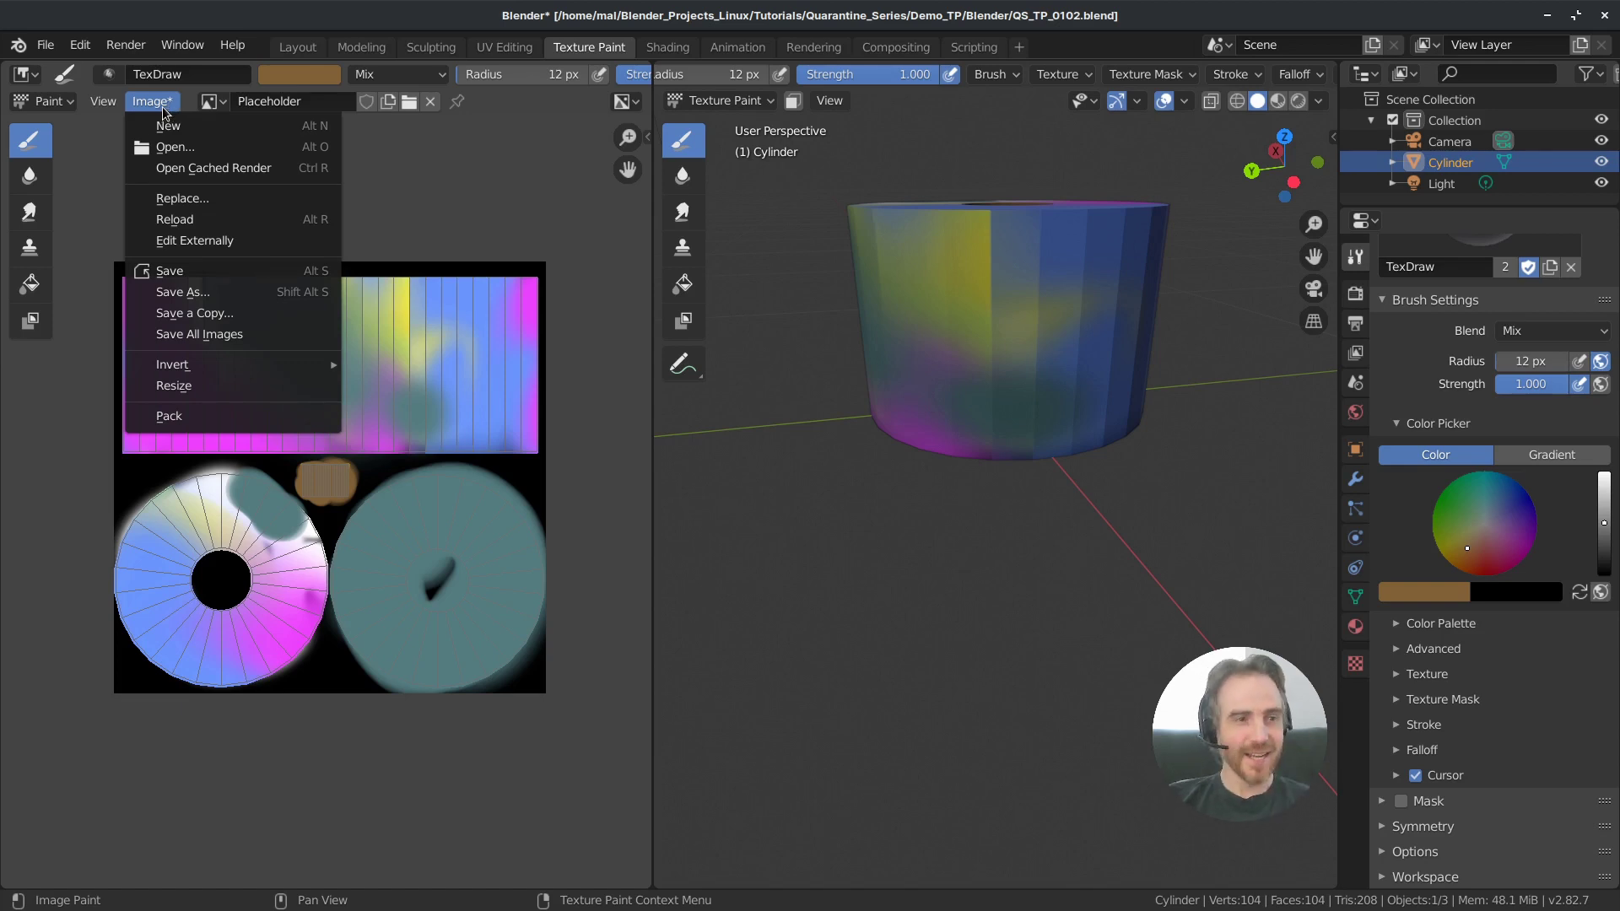
{"action": "left_click", "coordinate": [175, 314]}
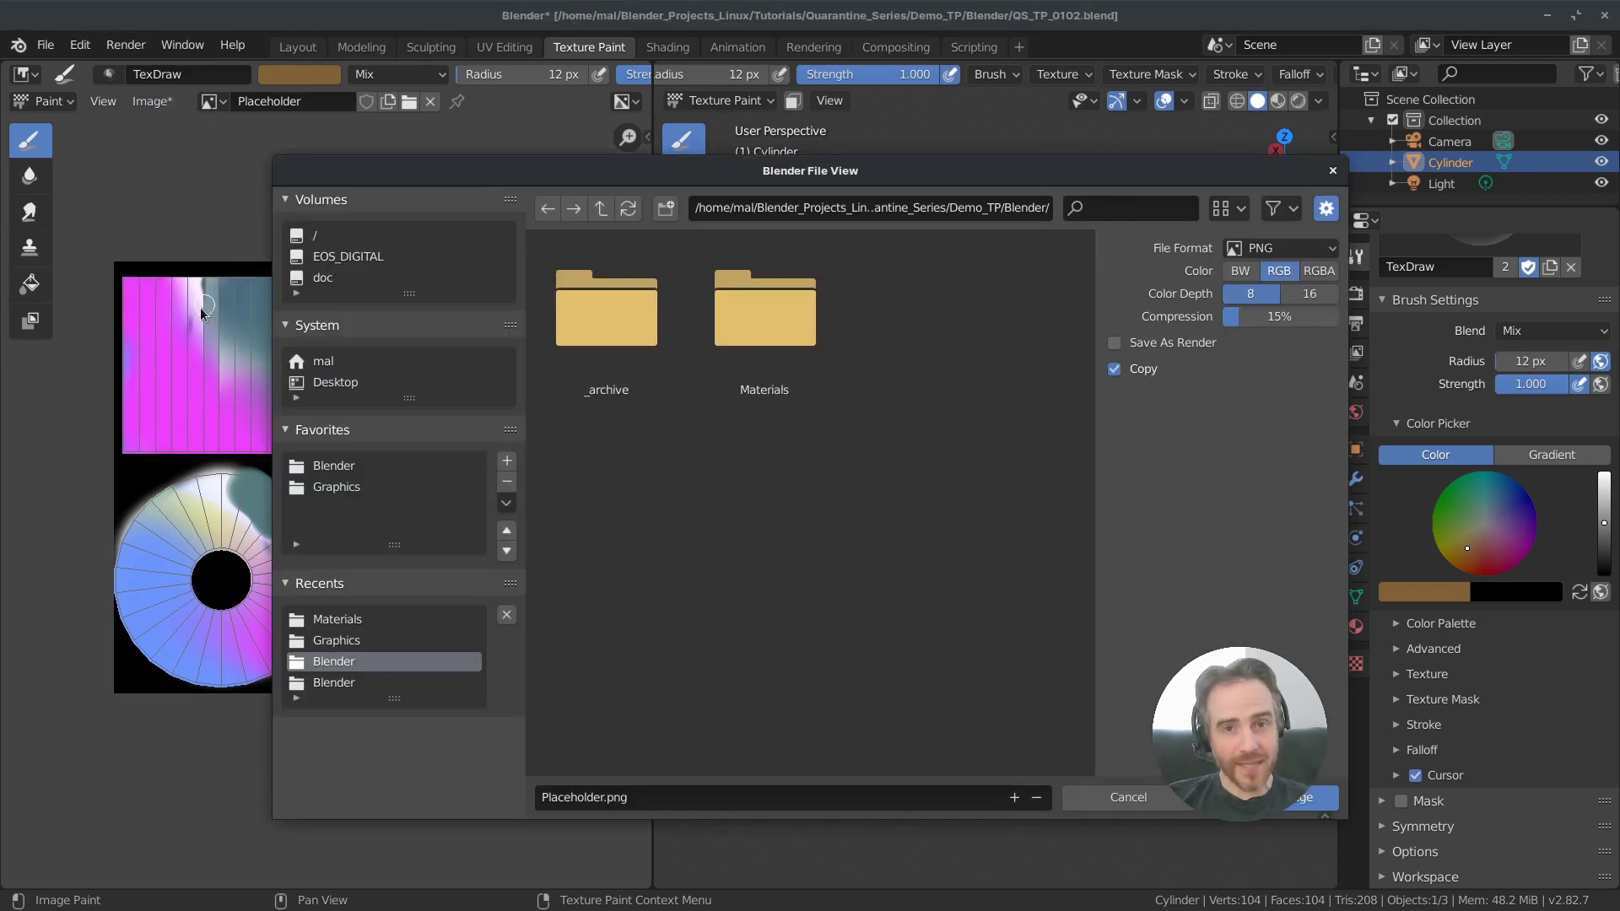
{"action": "double_click", "coordinate": [759, 319]}
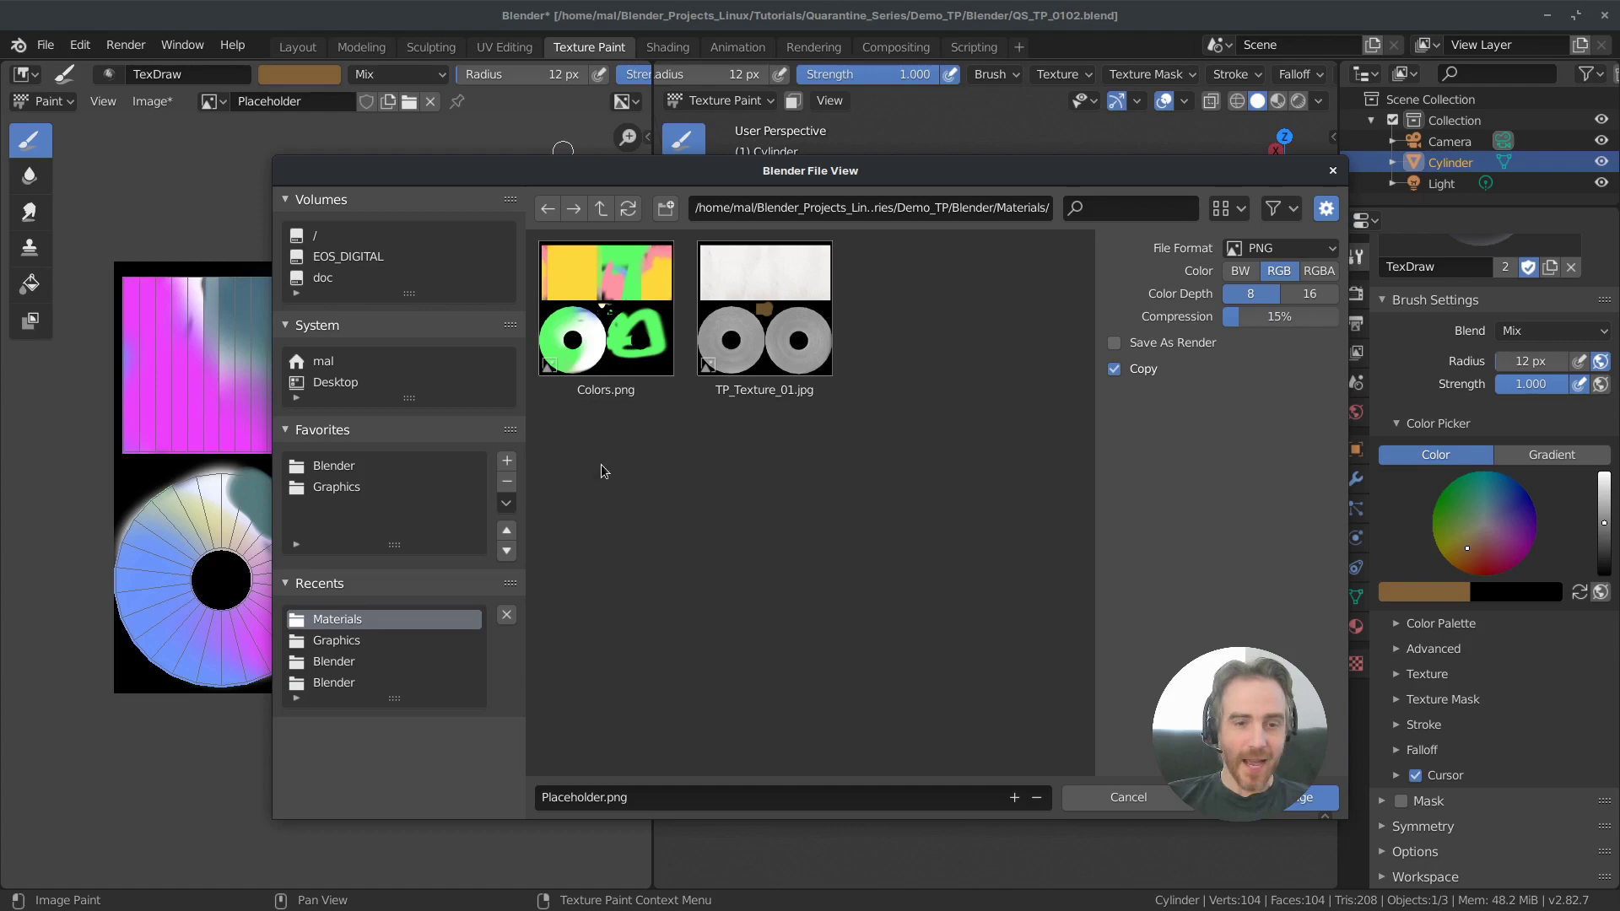
{"action": "left_click", "coordinate": [609, 321]}
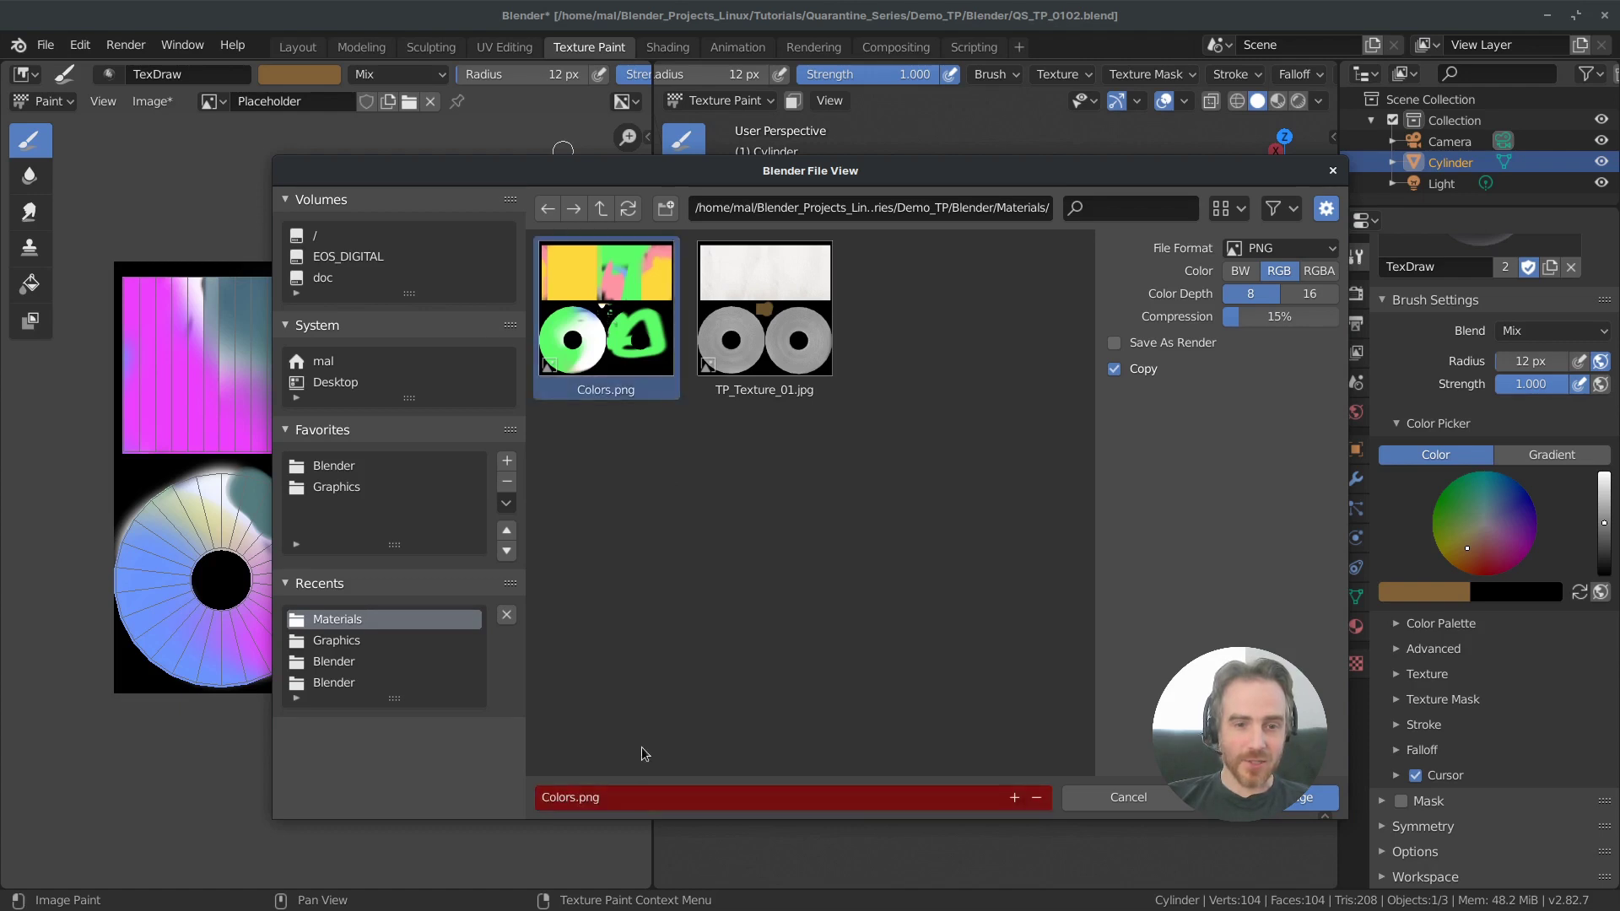
{"action": "left_click", "coordinate": [573, 806]}
{"action": "left_click", "coordinate": [576, 806]}
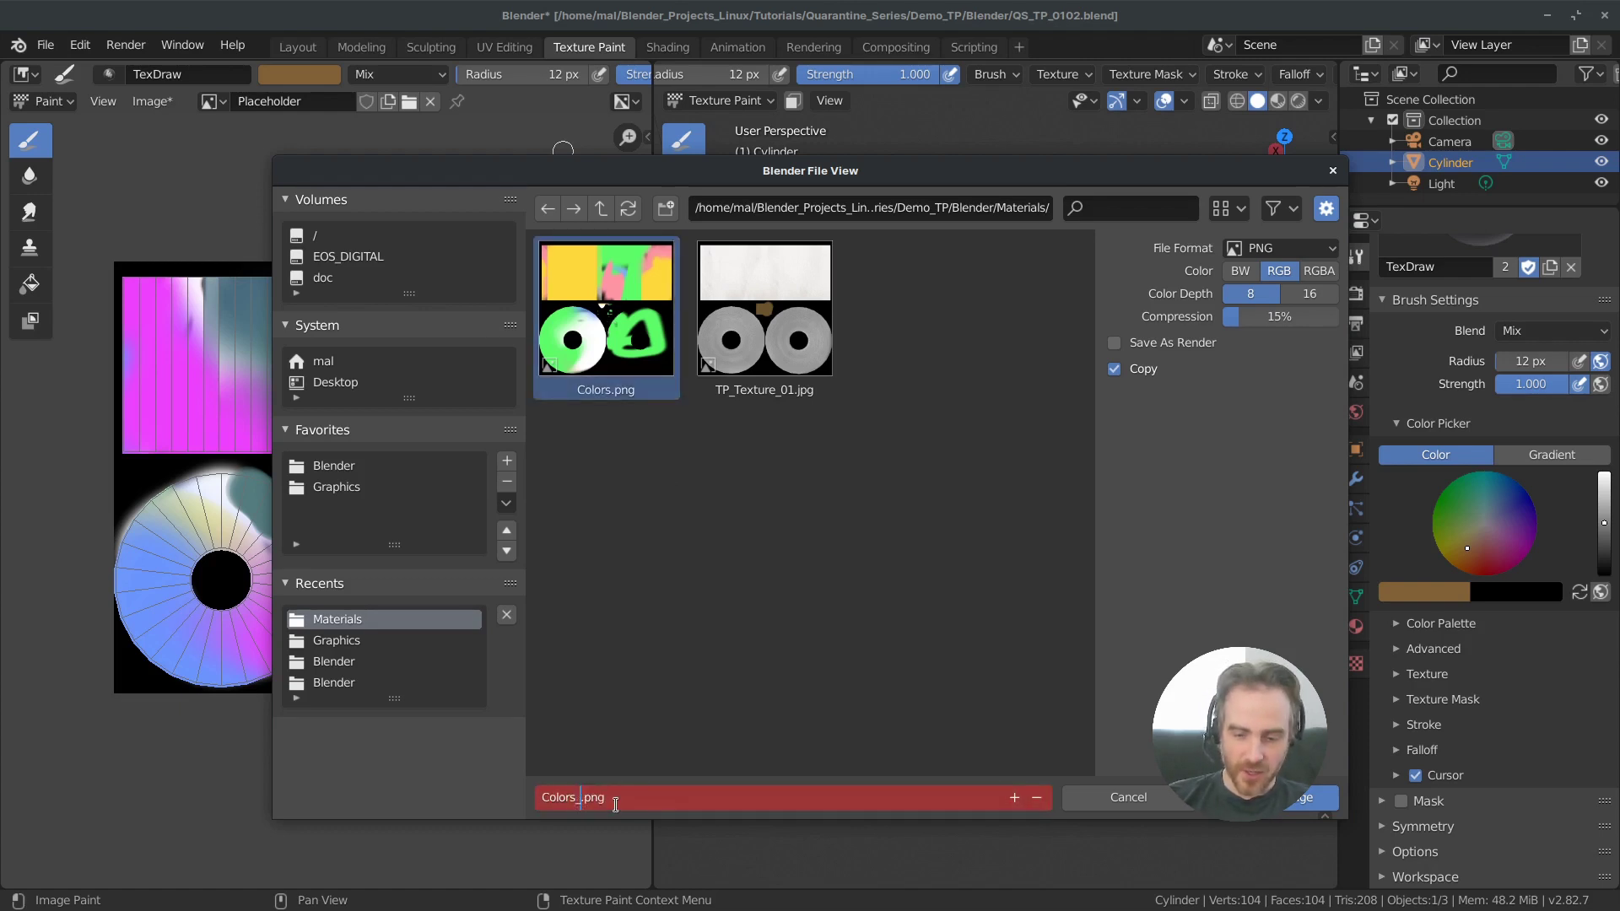
{"action": "key", "text": "Return"}
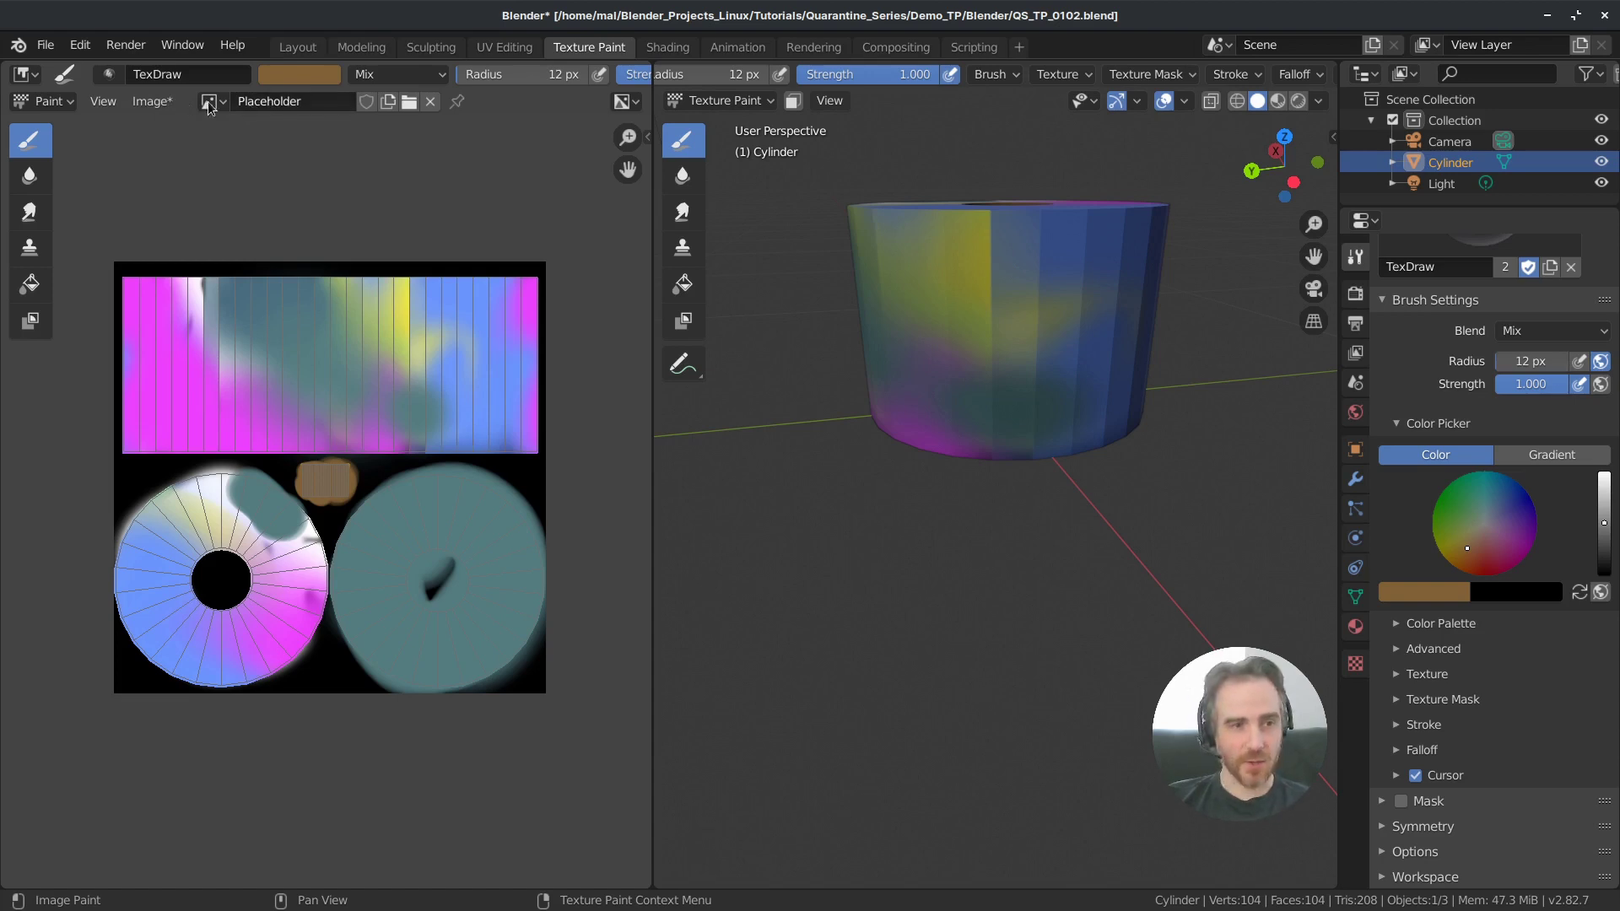
Step: Reload the Placeholder image in the image editor, and undo one step
{"action": "left_click", "coordinate": [152, 102]}
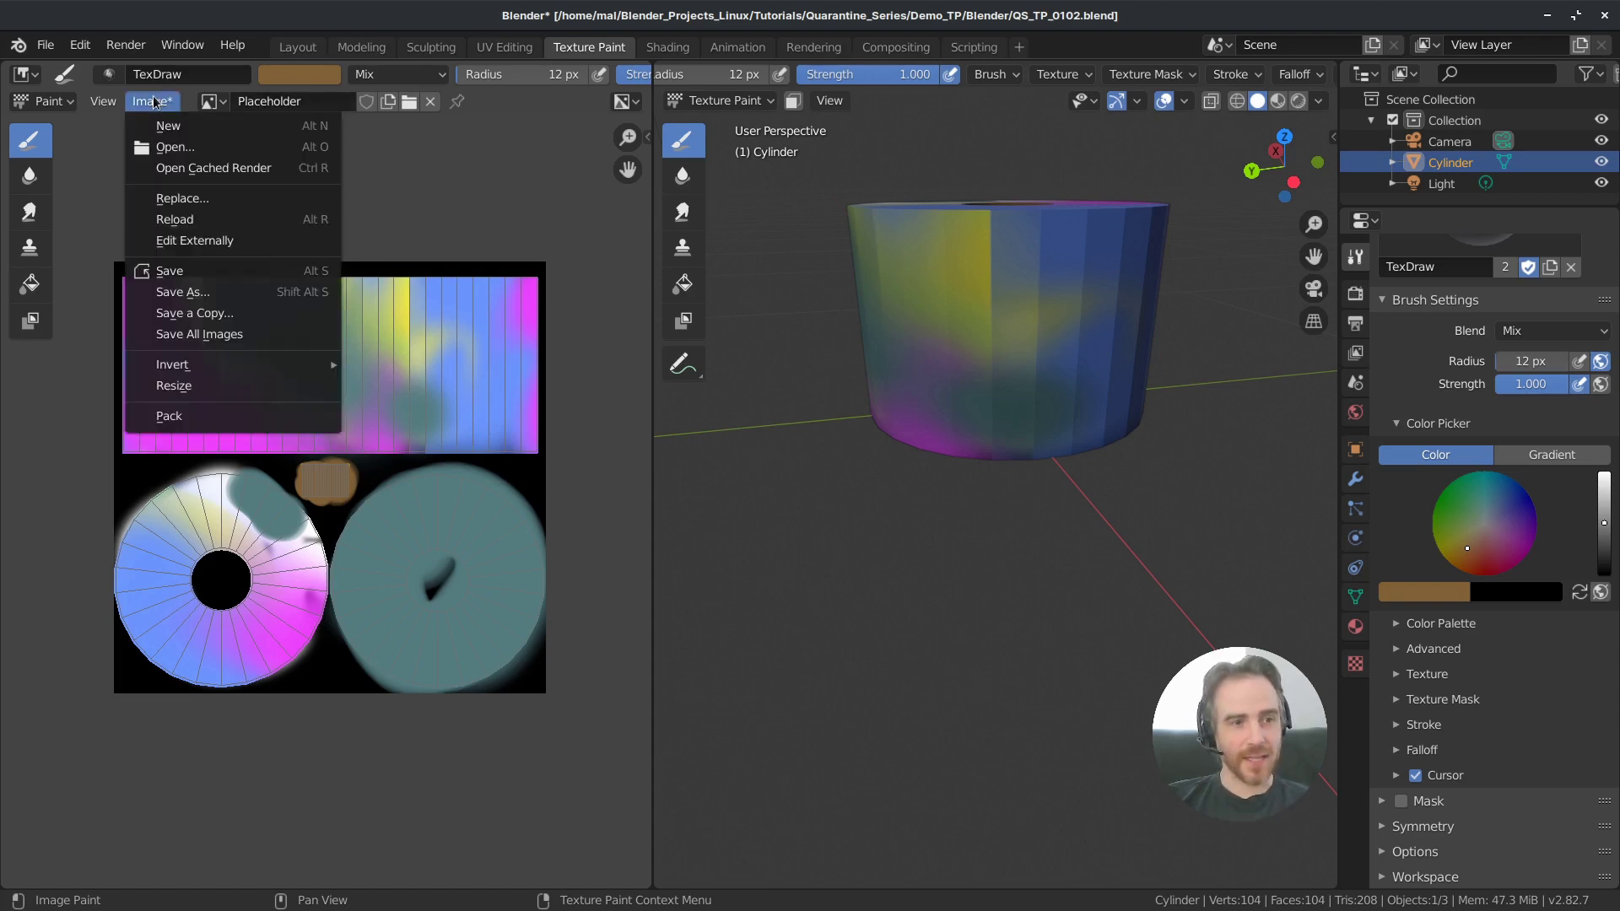
{"action": "left_click", "coordinate": [176, 221]}
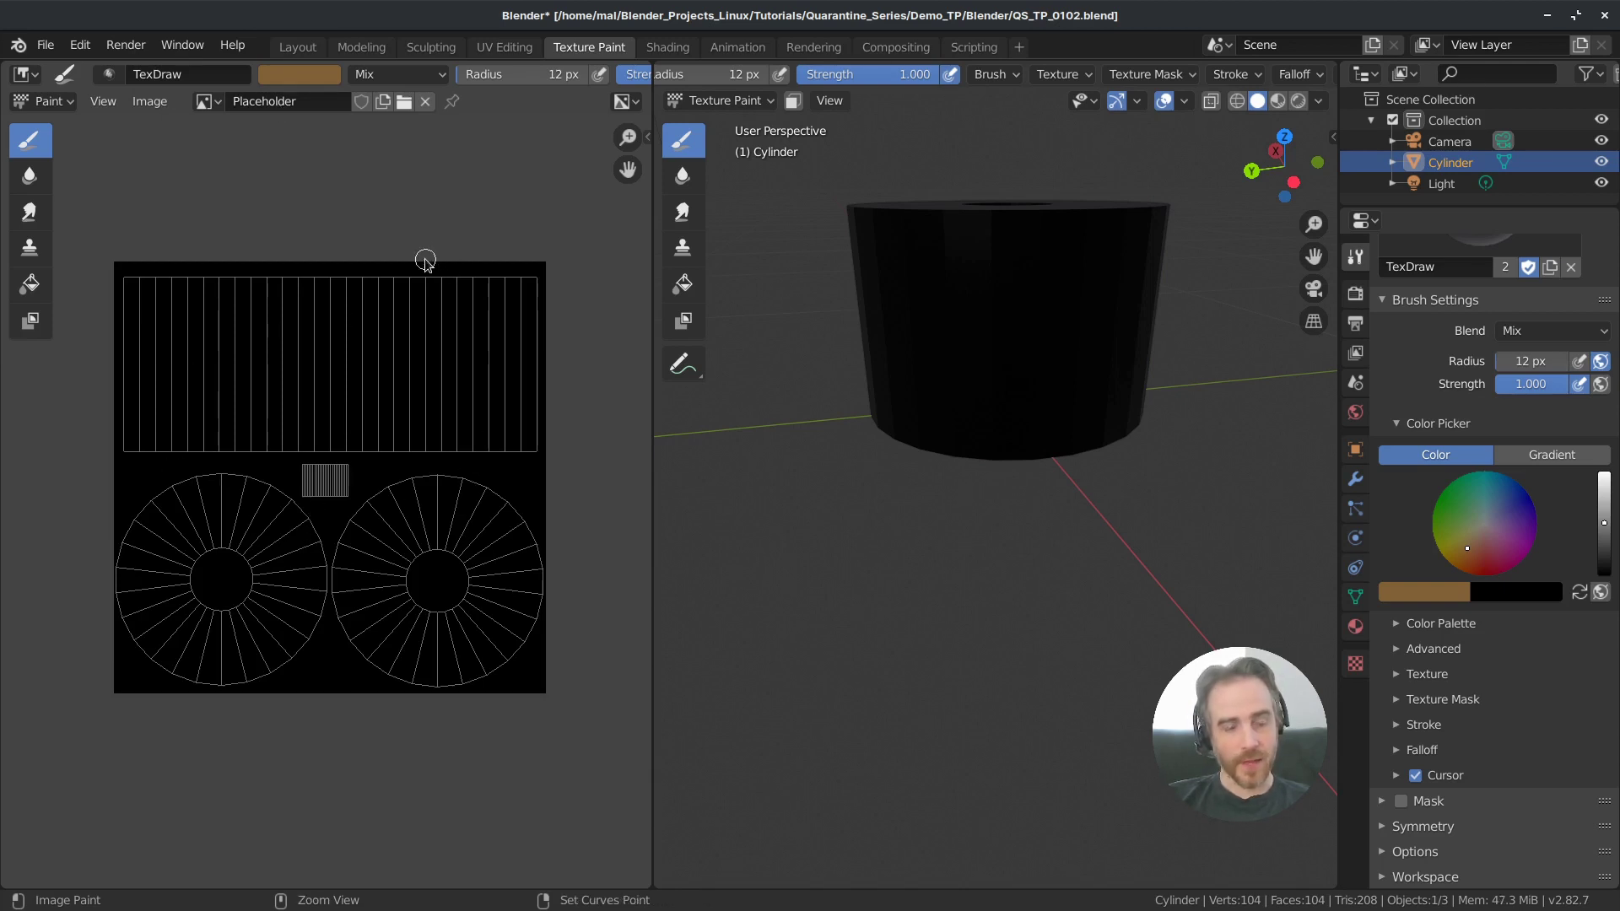
{"action": "key", "text": "ctrl+z"}
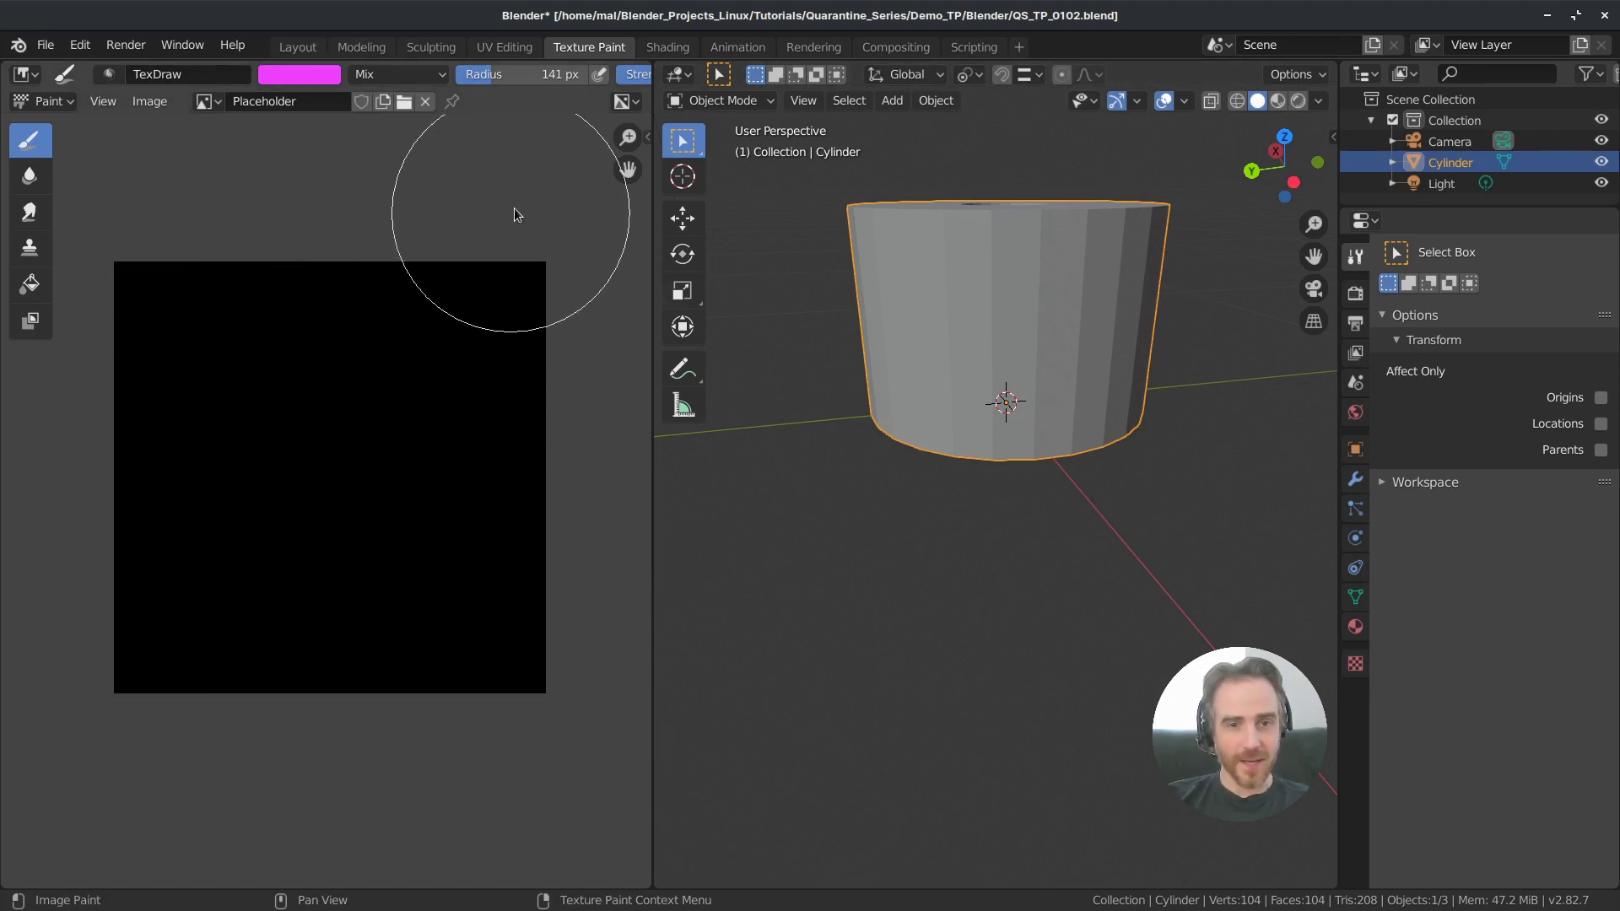
Step: Try Single Image as the source of the Placeholder image, and set the source back to Generated
{"action": "key", "text": "n"}
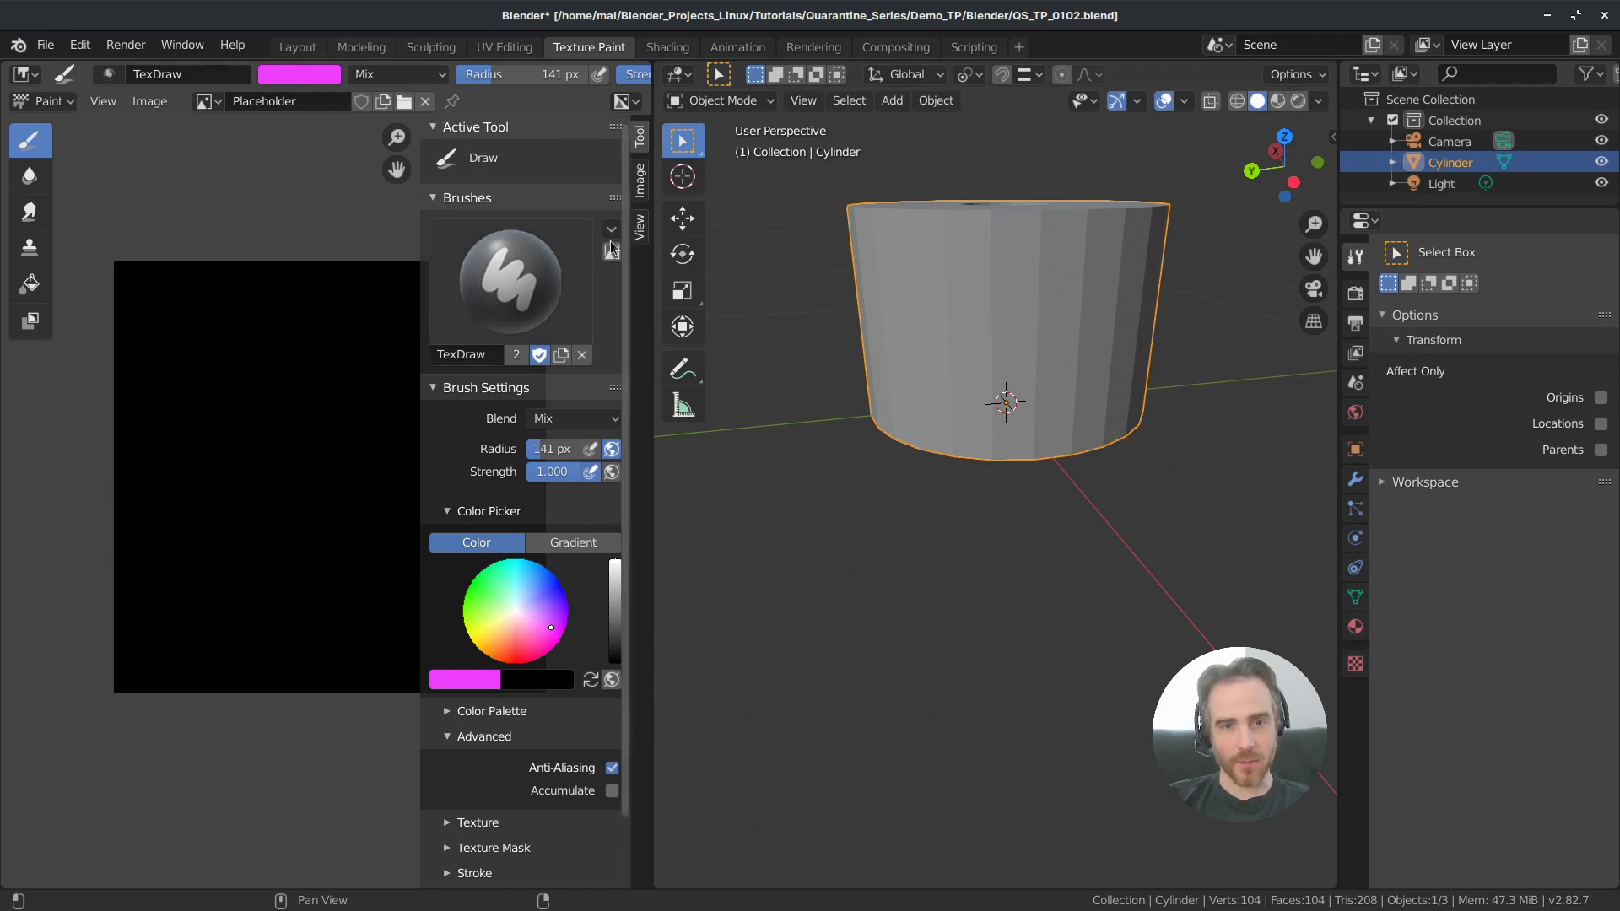
{"action": "left_click", "coordinate": [642, 226]}
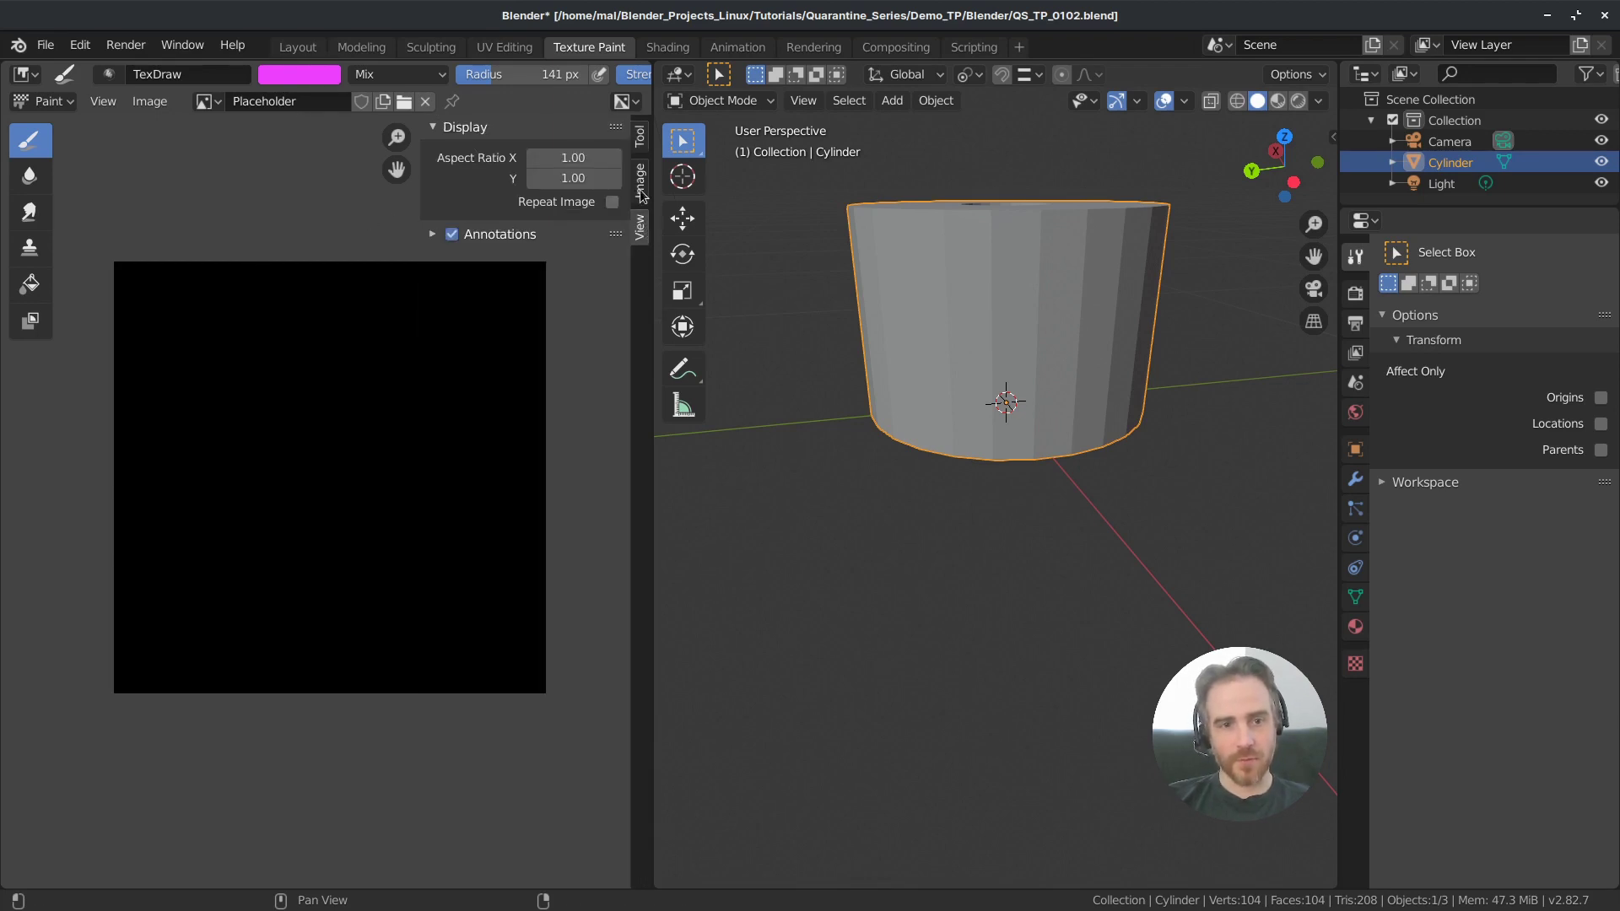
{"action": "left_click", "coordinate": [641, 191]}
{"action": "left_click", "coordinate": [573, 158]}
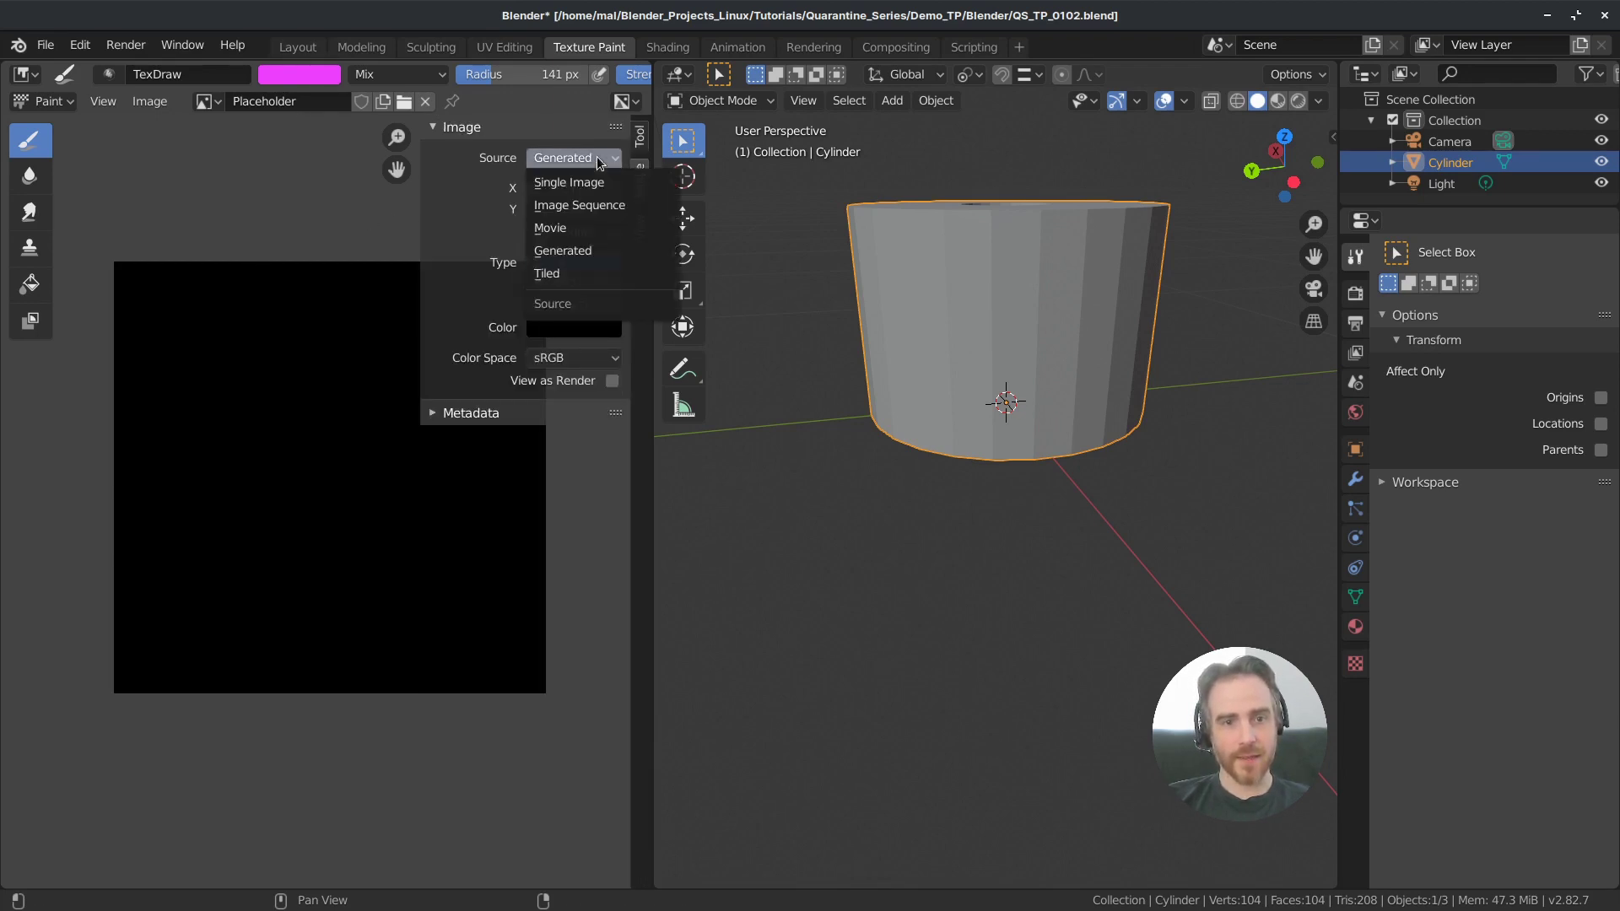
{"action": "left_click", "coordinate": [550, 186]}
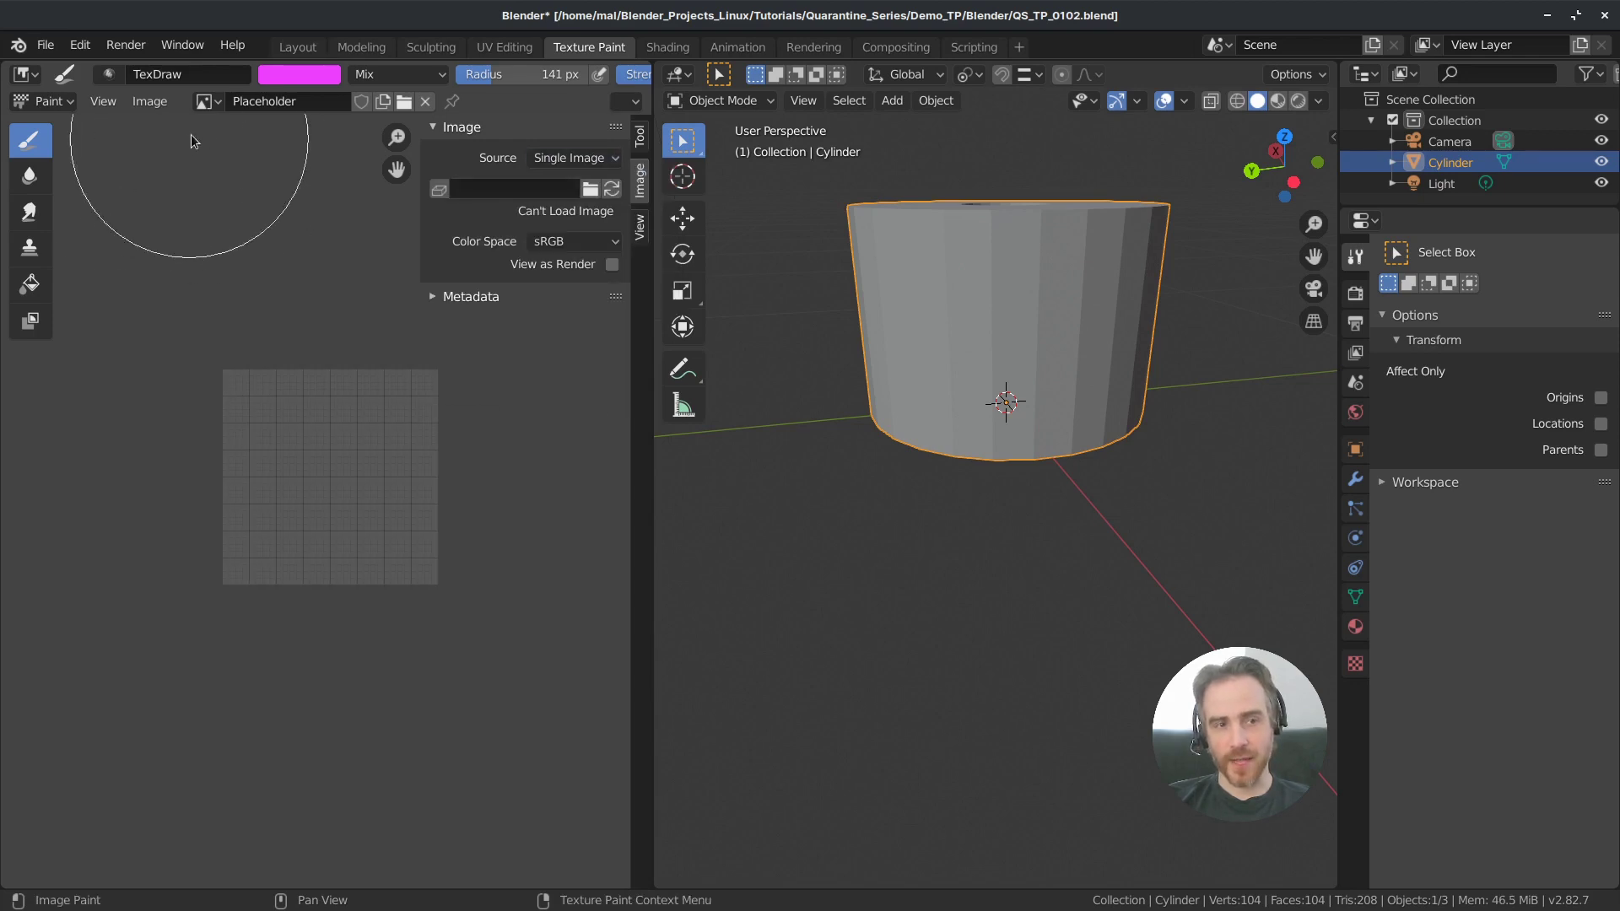
{"action": "left_click", "coordinate": [570, 156]}
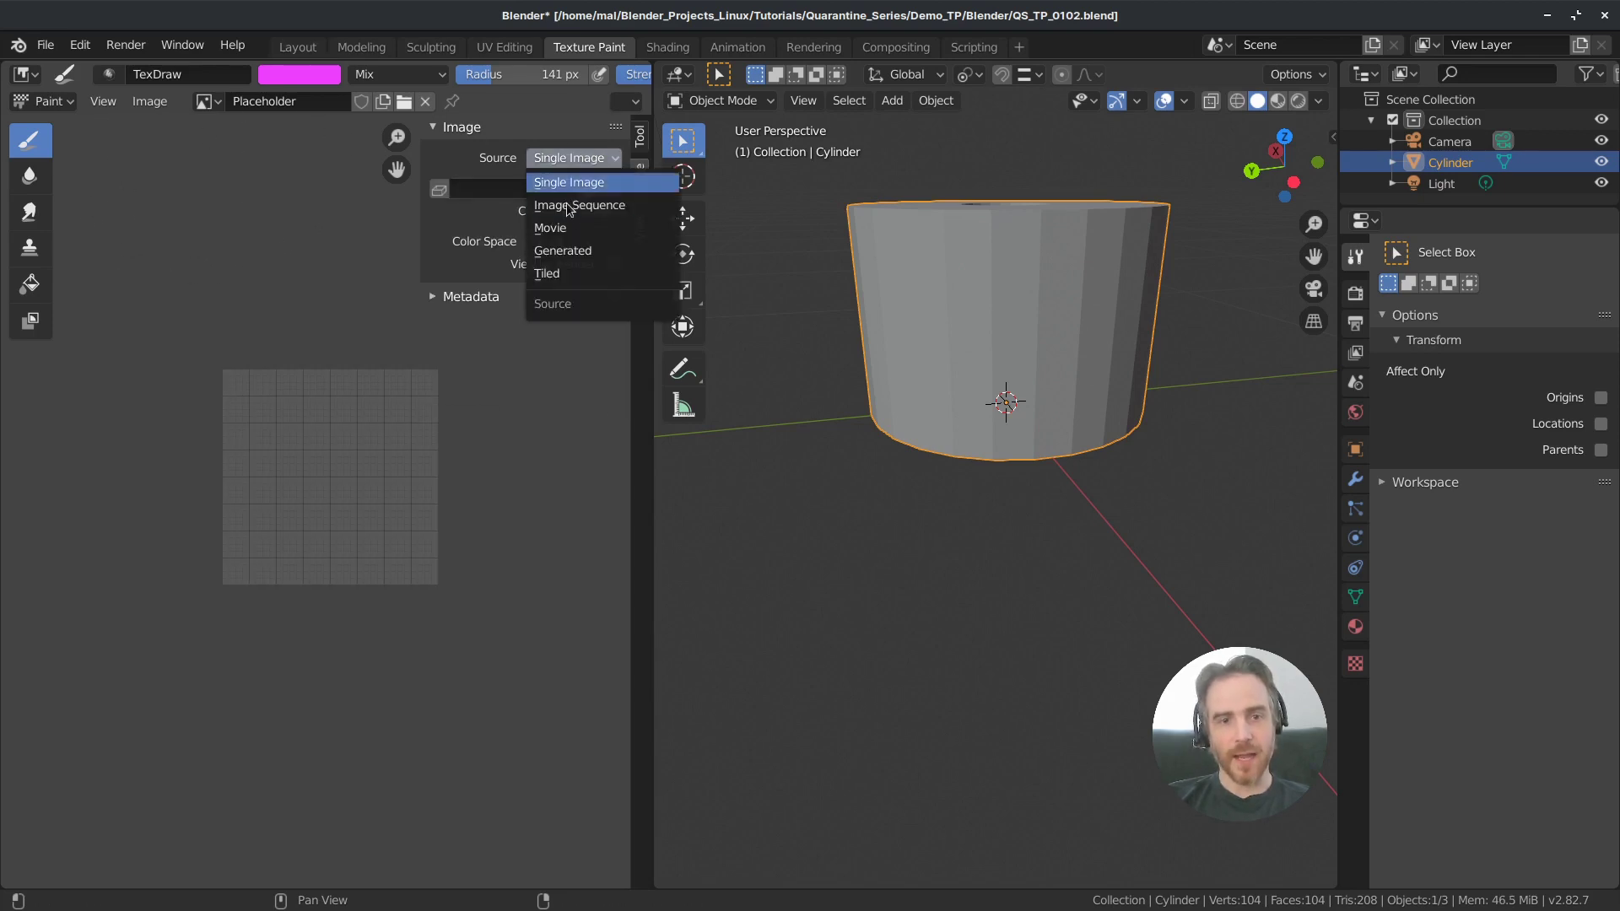
{"action": "left_click", "coordinate": [560, 251]}
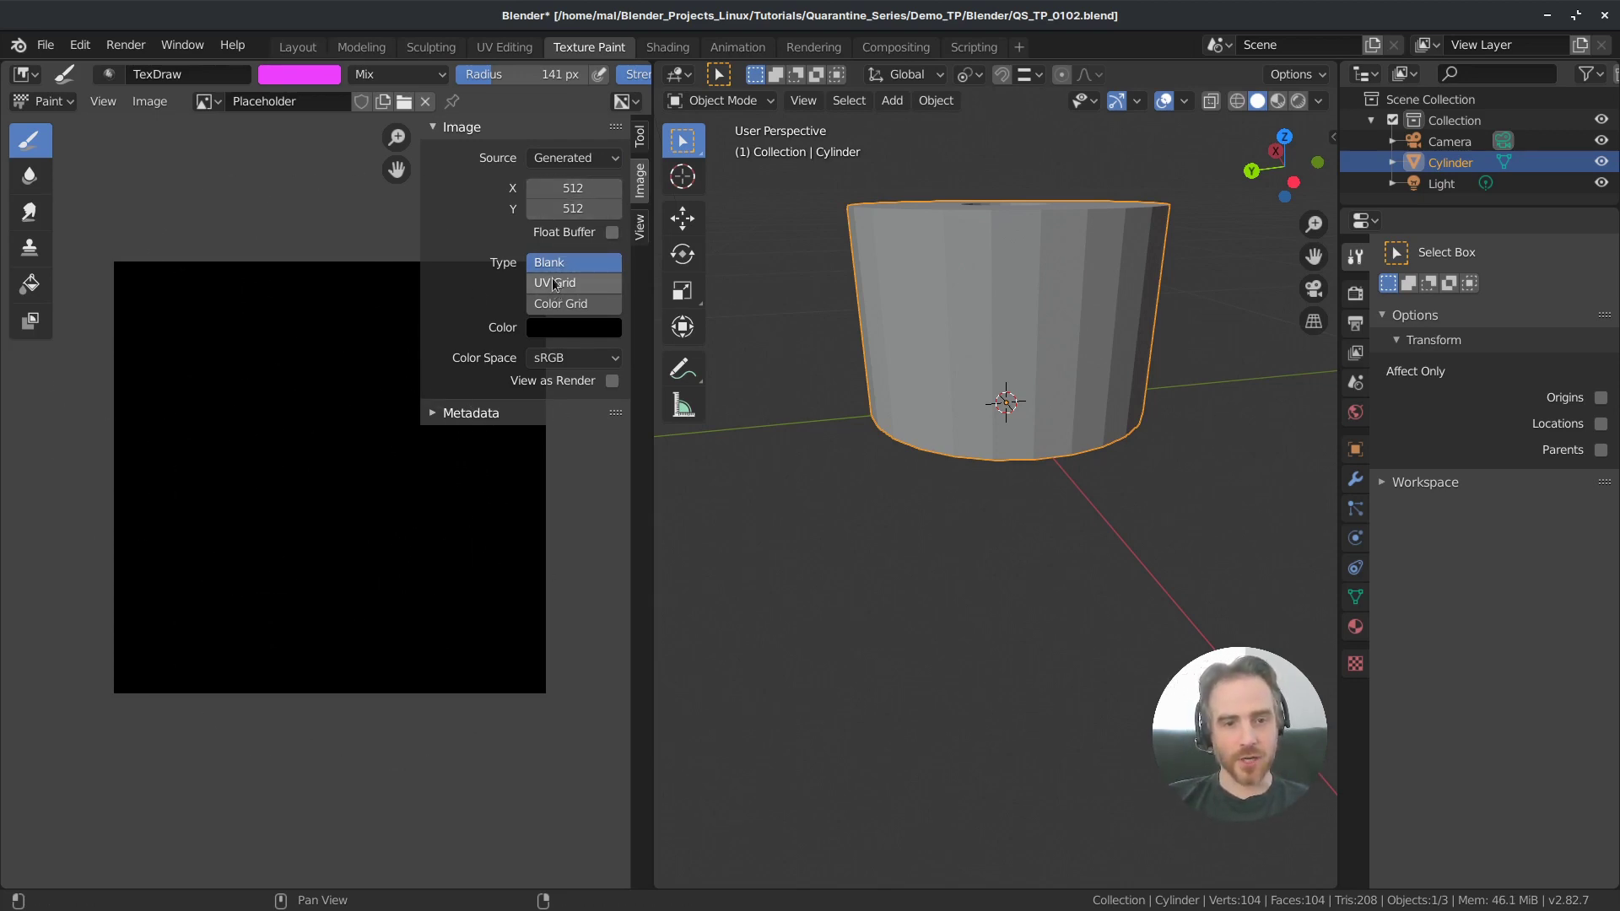
{"action": "key", "text": "n"}
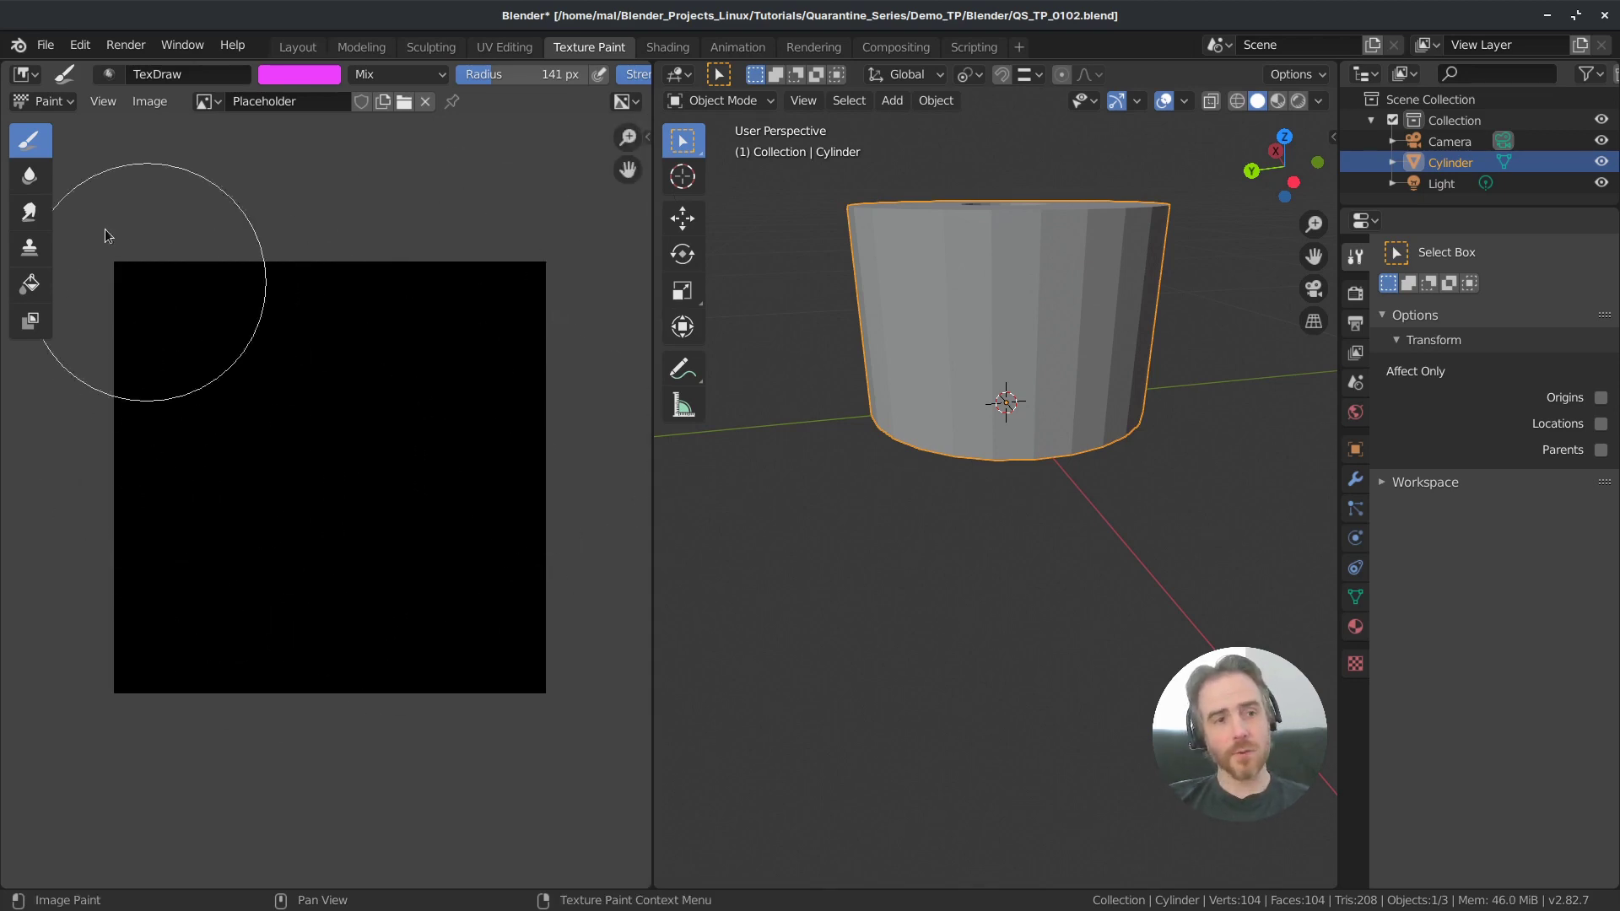
{"action": "left_click", "coordinate": [151, 102]}
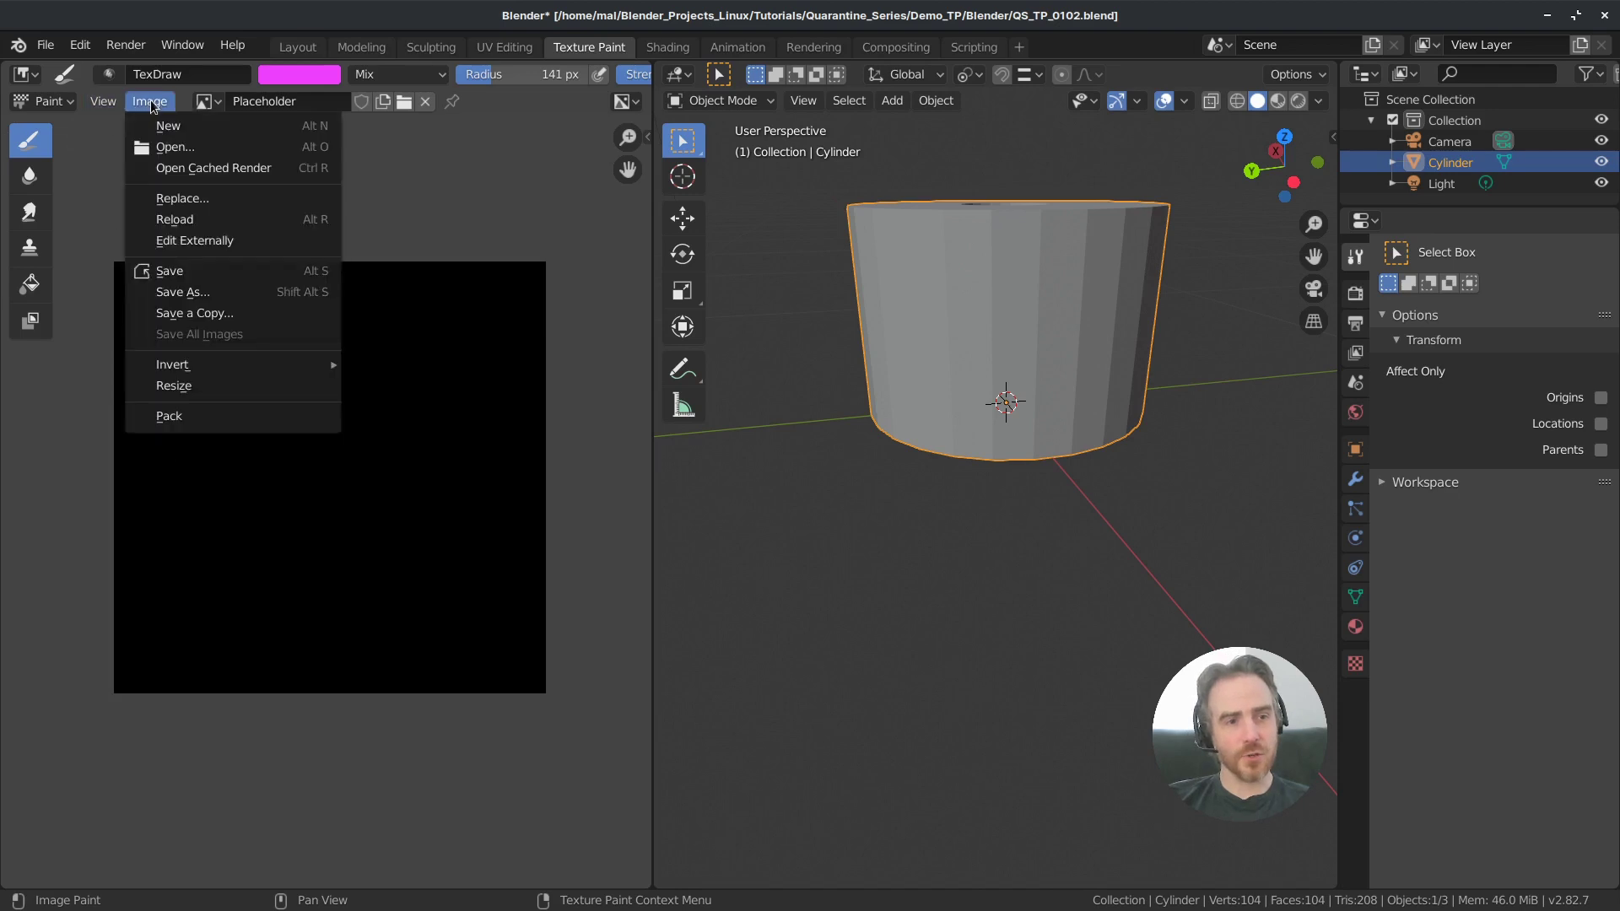
{"action": "left_click", "coordinate": [183, 292]}
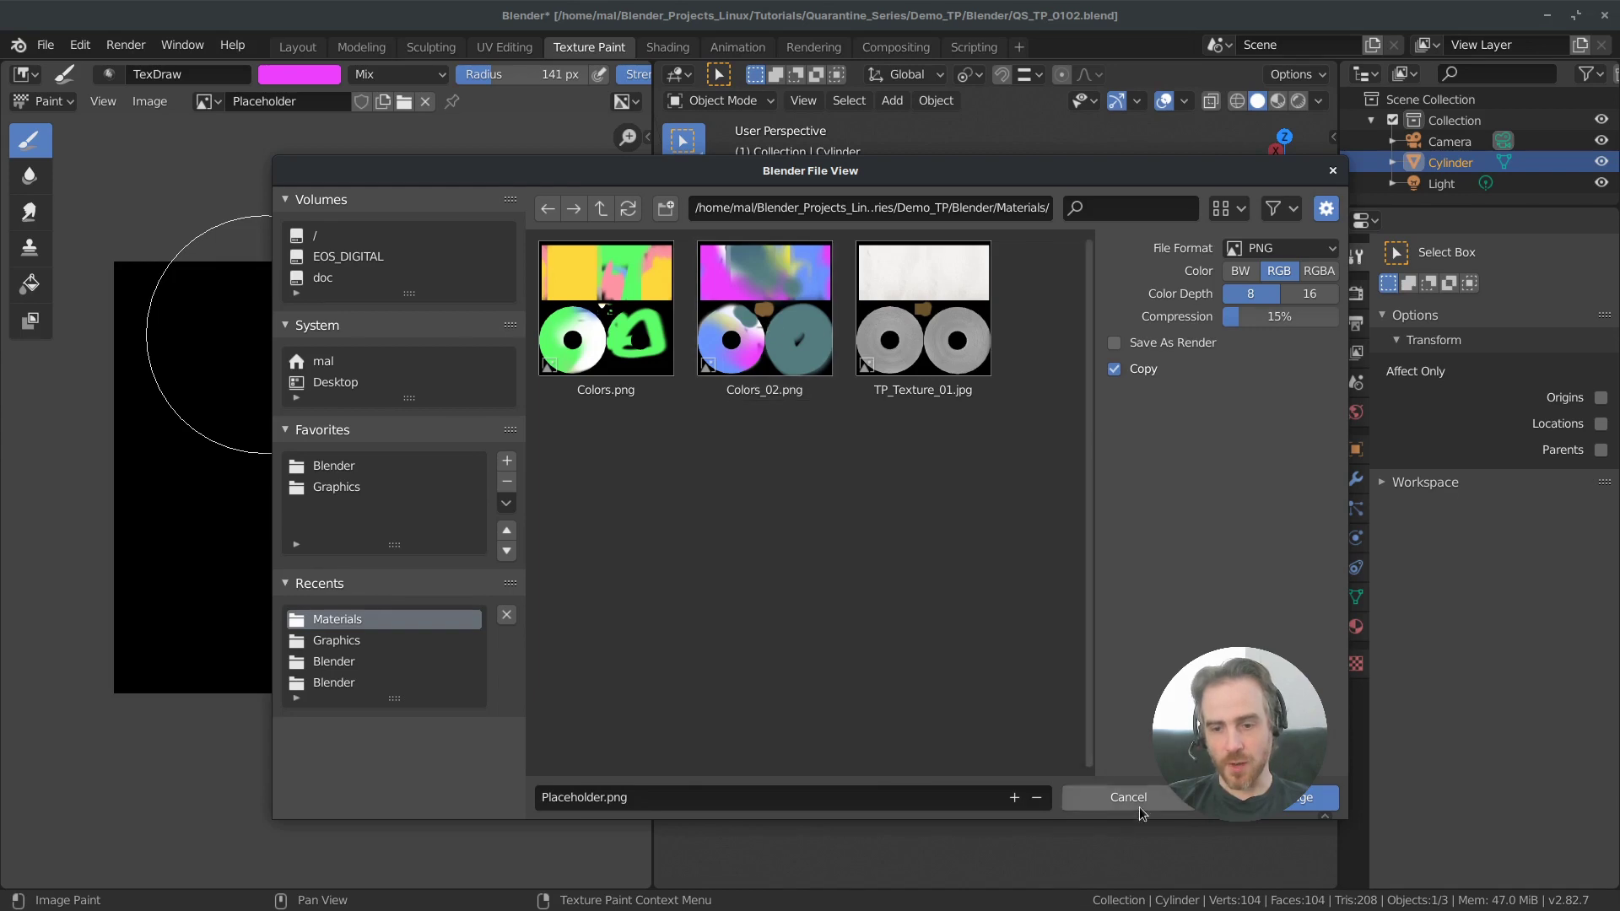
{"action": "key", "text": "Escape"}
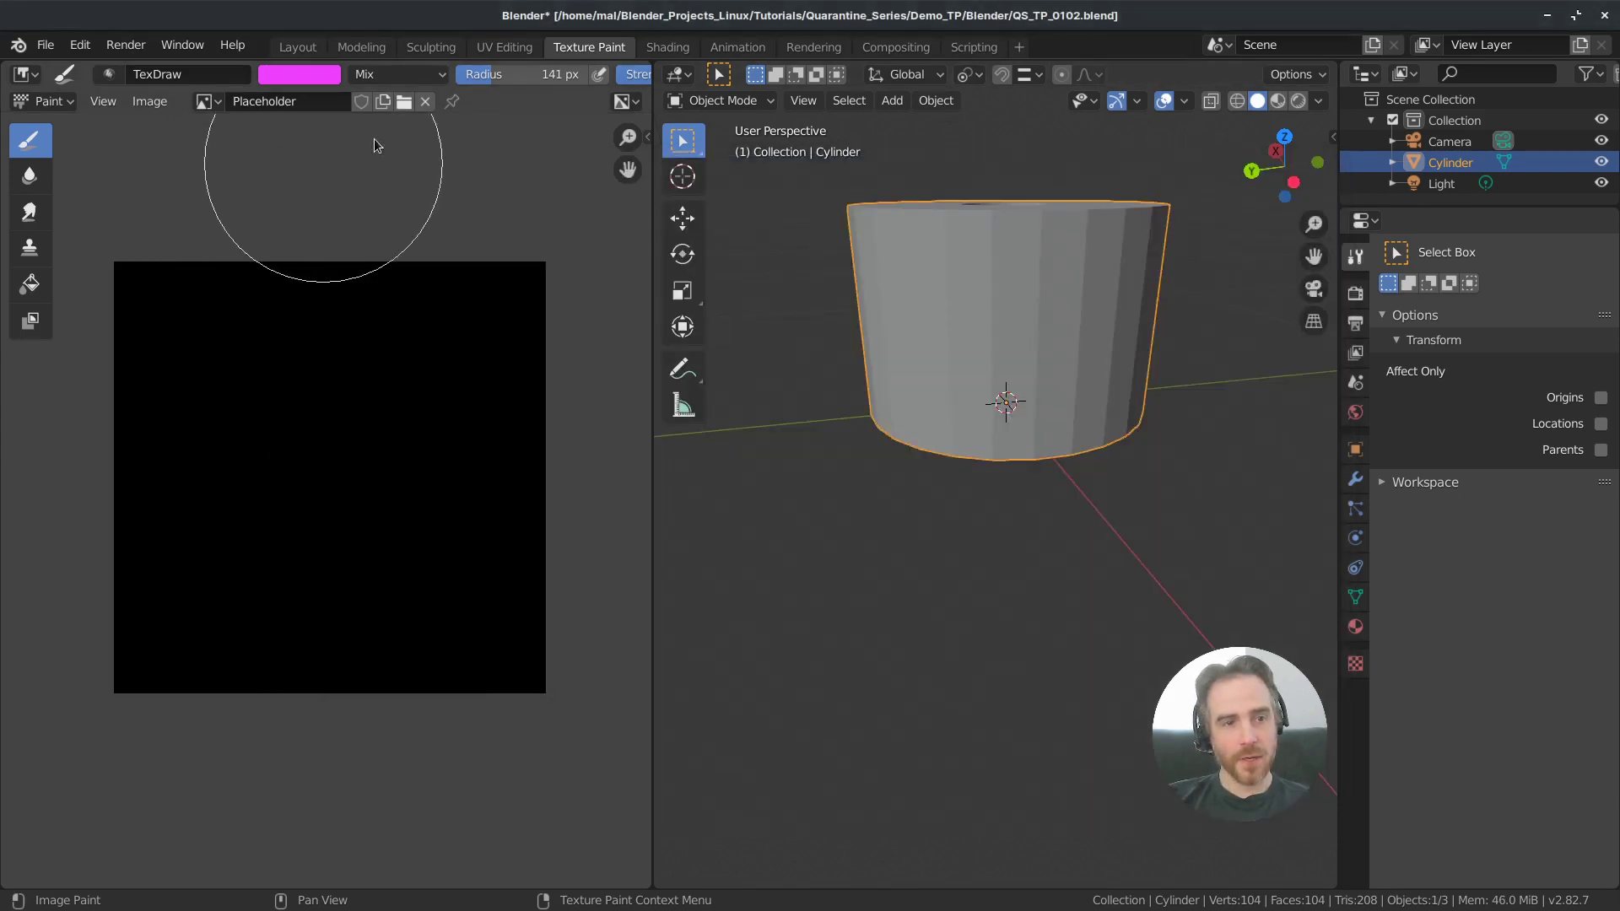
Step: Open Colors_02.png from the Materials folder in the image editor
{"action": "left_click", "coordinate": [404, 101]}
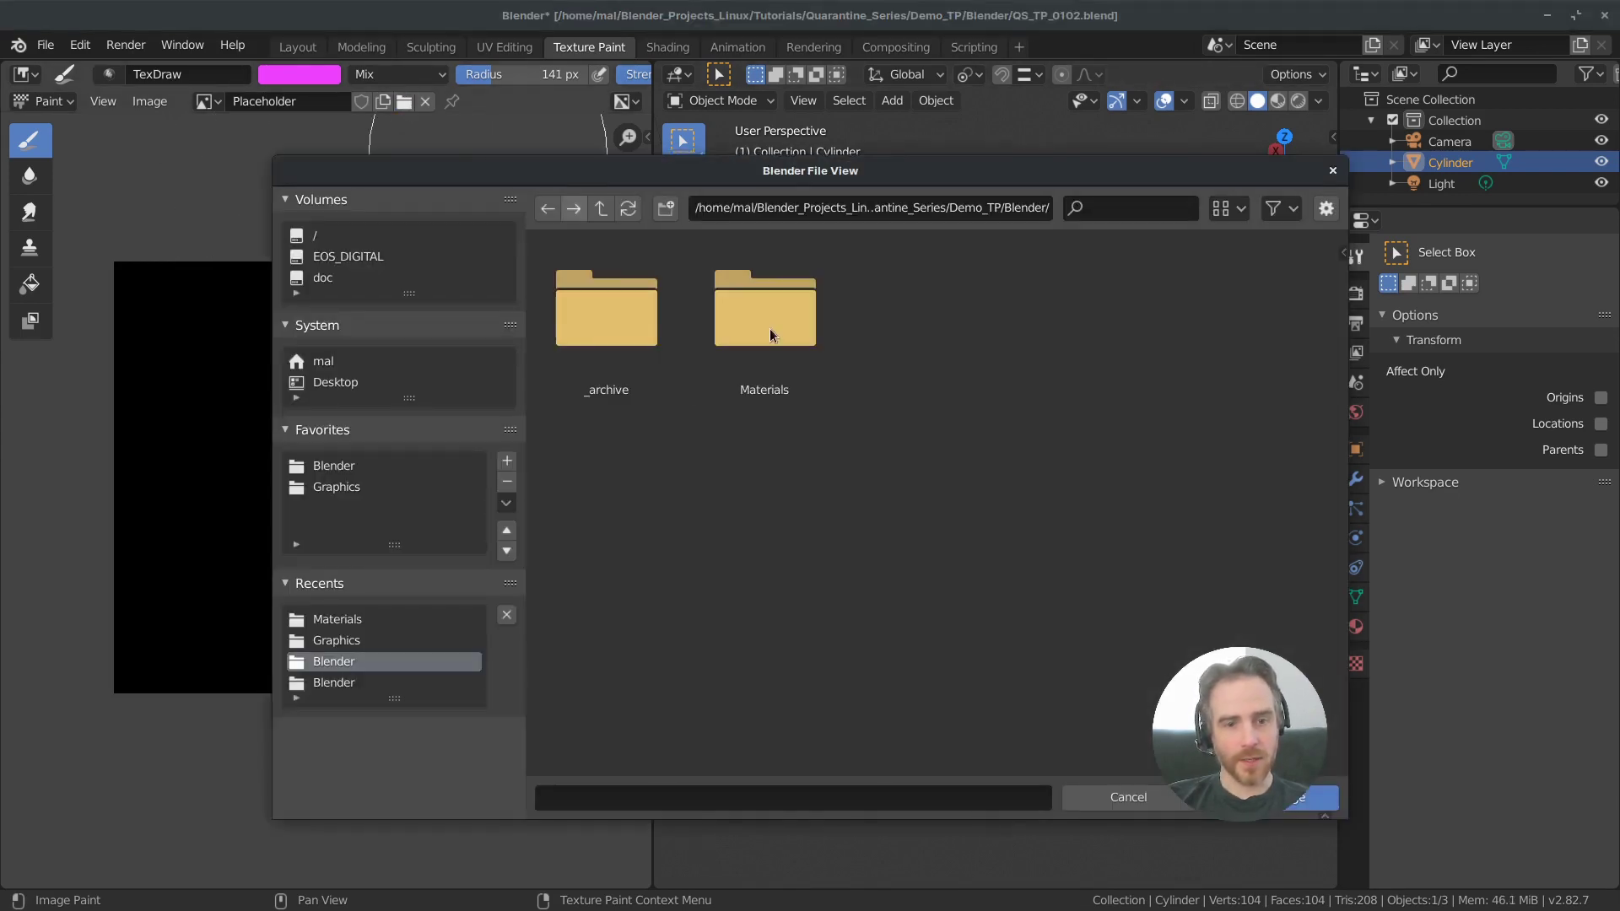
{"action": "left_click", "coordinate": [762, 363]}
{"action": "double_click", "coordinate": [769, 294]}
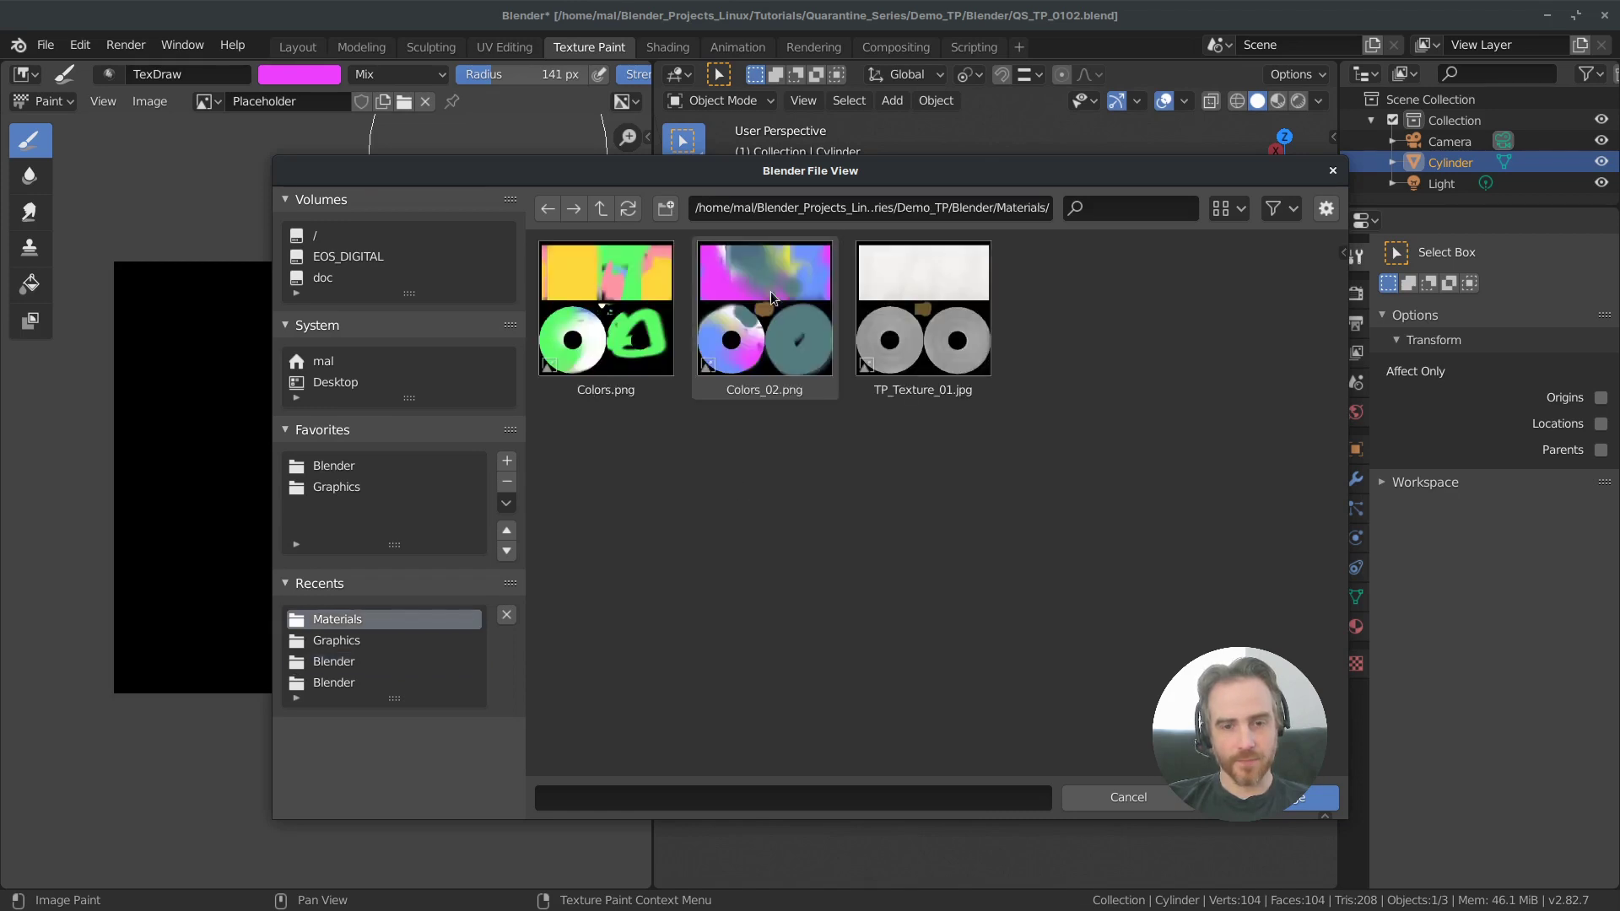
{"action": "double_click", "coordinate": [778, 329]}
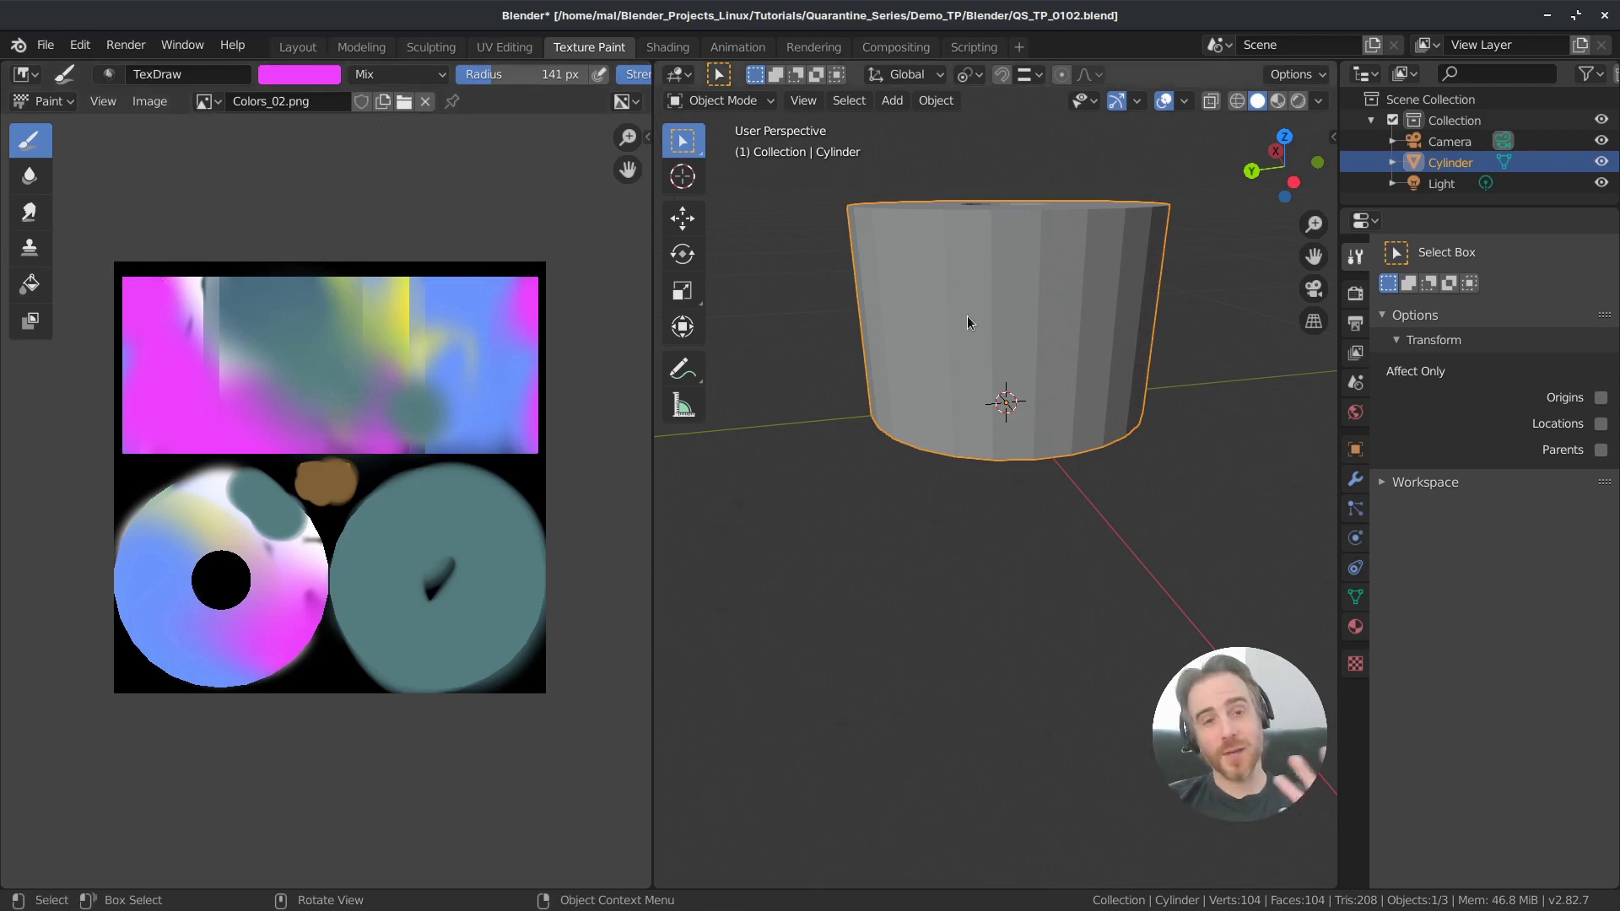
Step: Switch to the Layout workspace with Material Preview shading, and assign the existing material named Material to the cylinder
{"action": "left_click", "coordinate": [297, 47]}
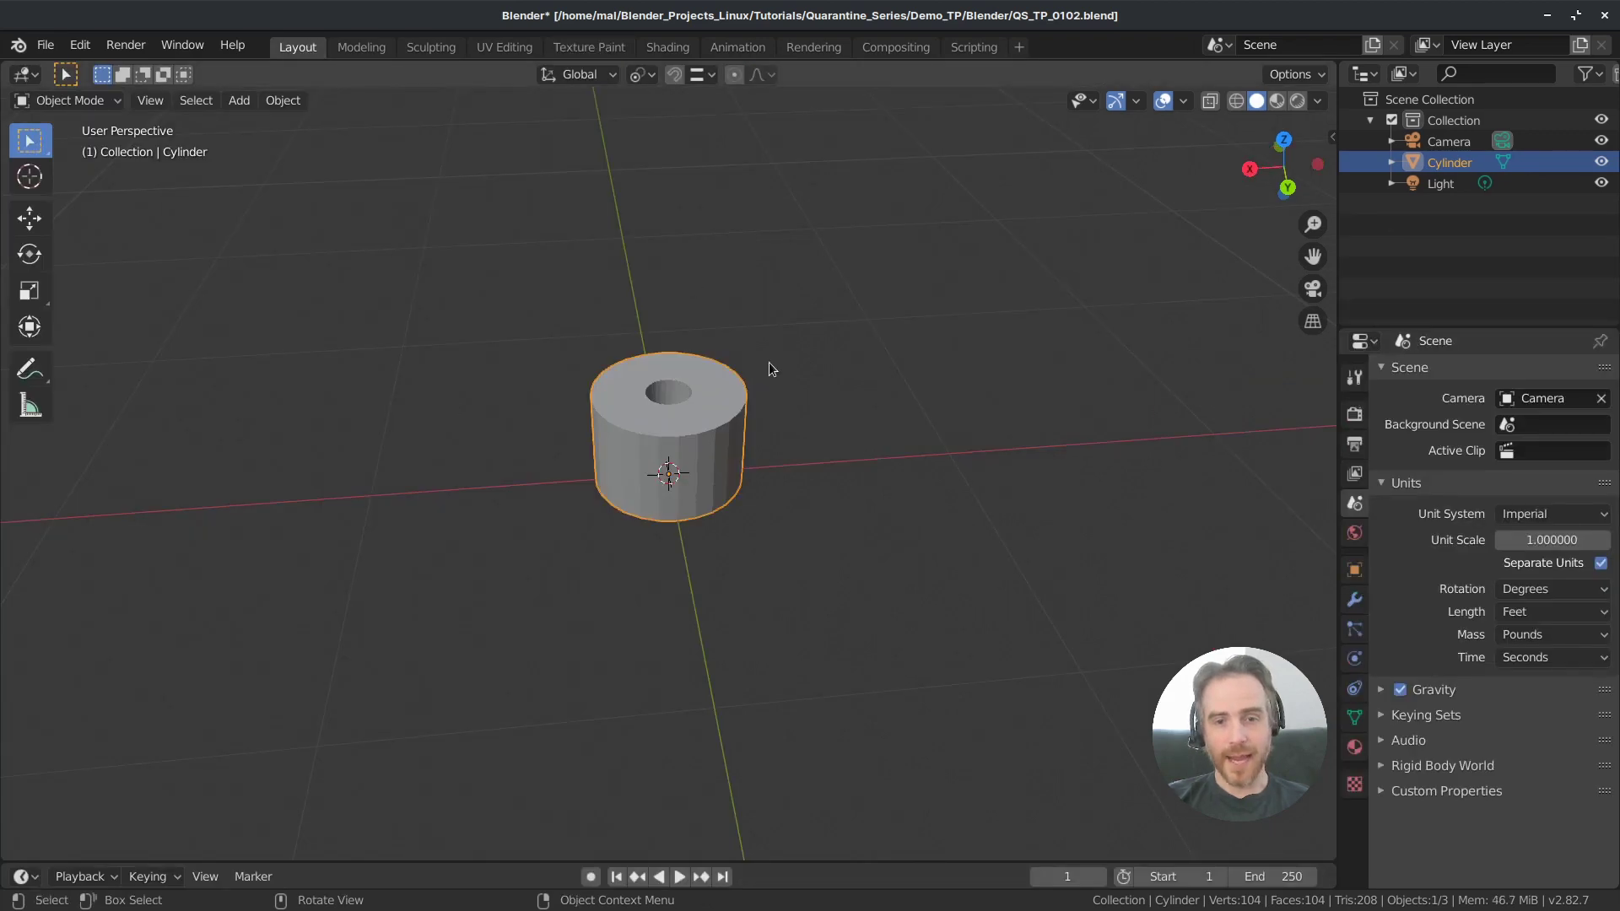
{"action": "left_click", "coordinate": [1278, 101]}
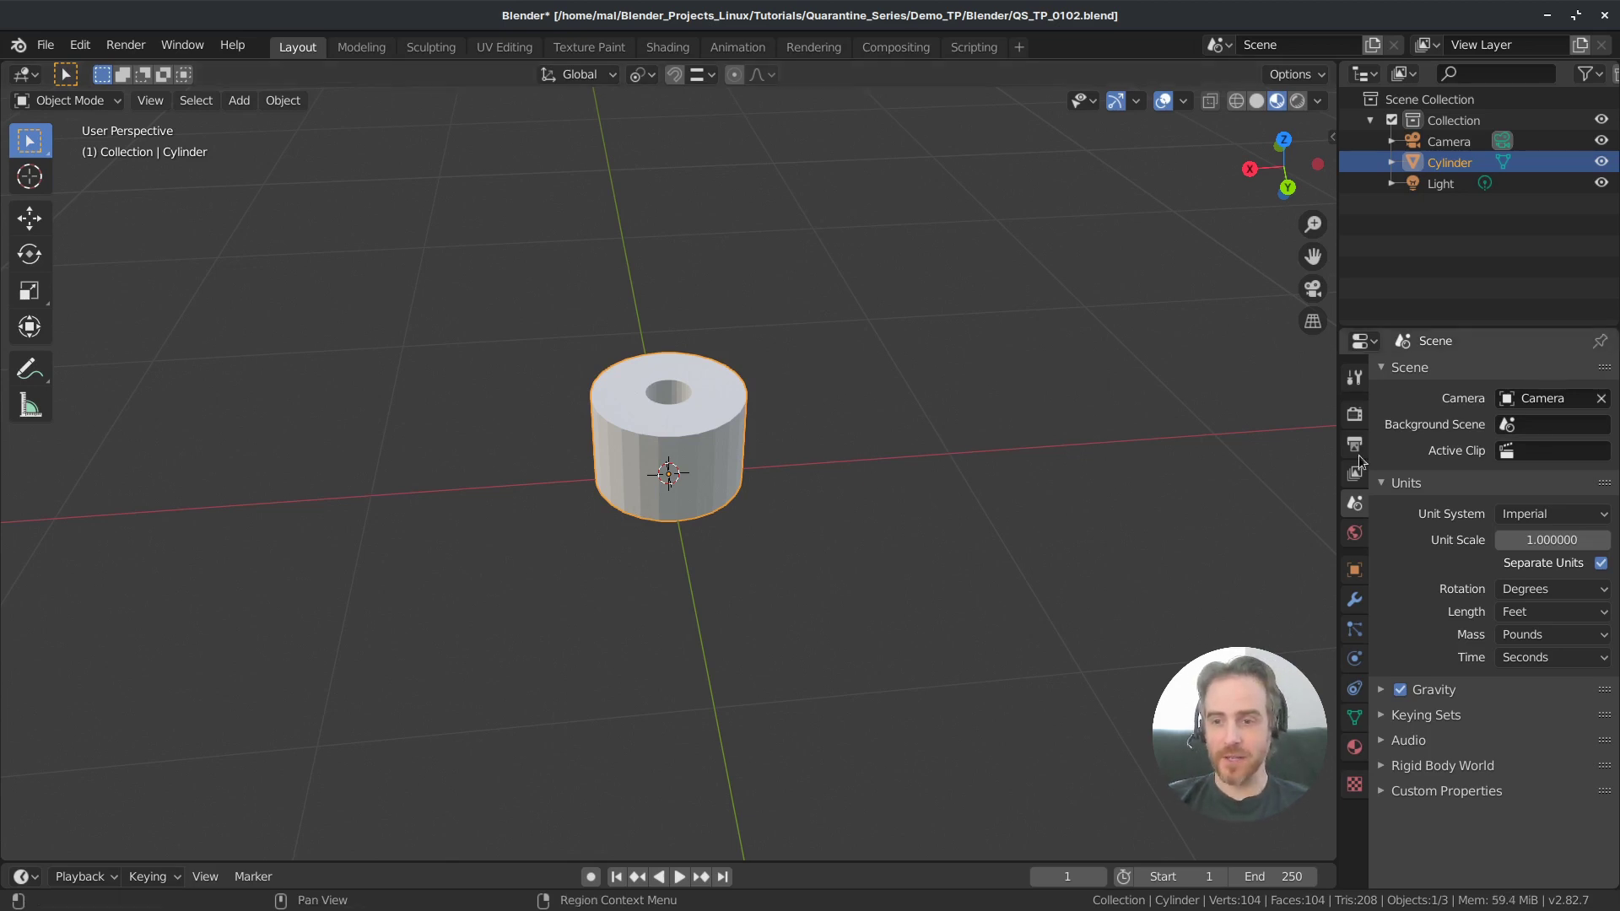
{"action": "left_click", "coordinate": [1357, 748]}
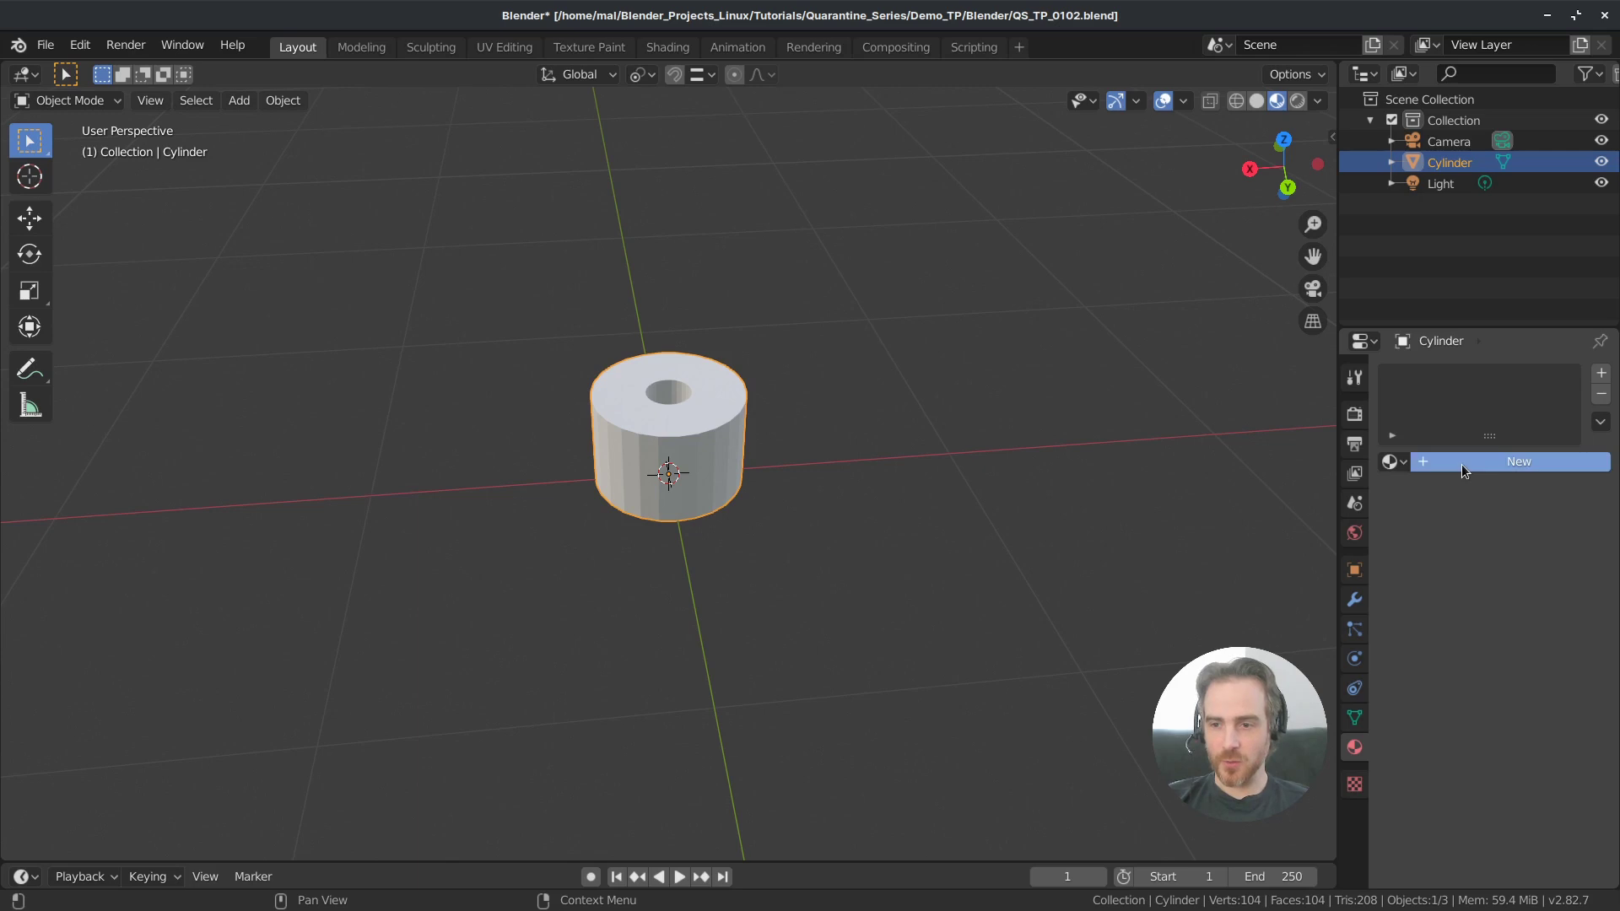
{"action": "left_click", "coordinate": [1394, 462]}
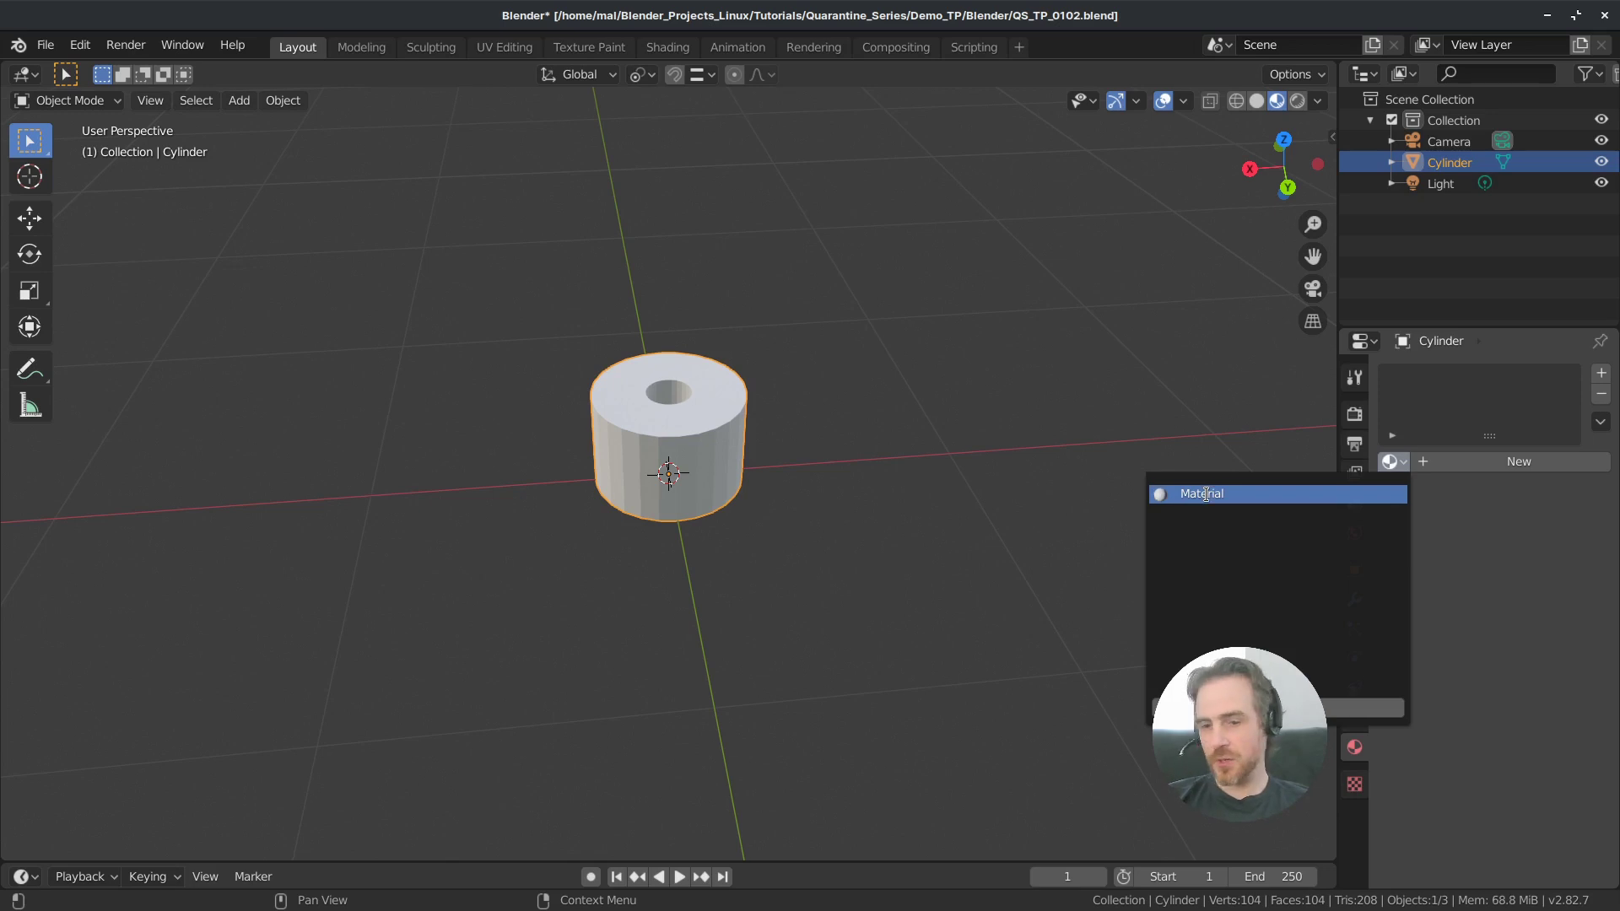
{"action": "left_click", "coordinate": [1205, 493]}
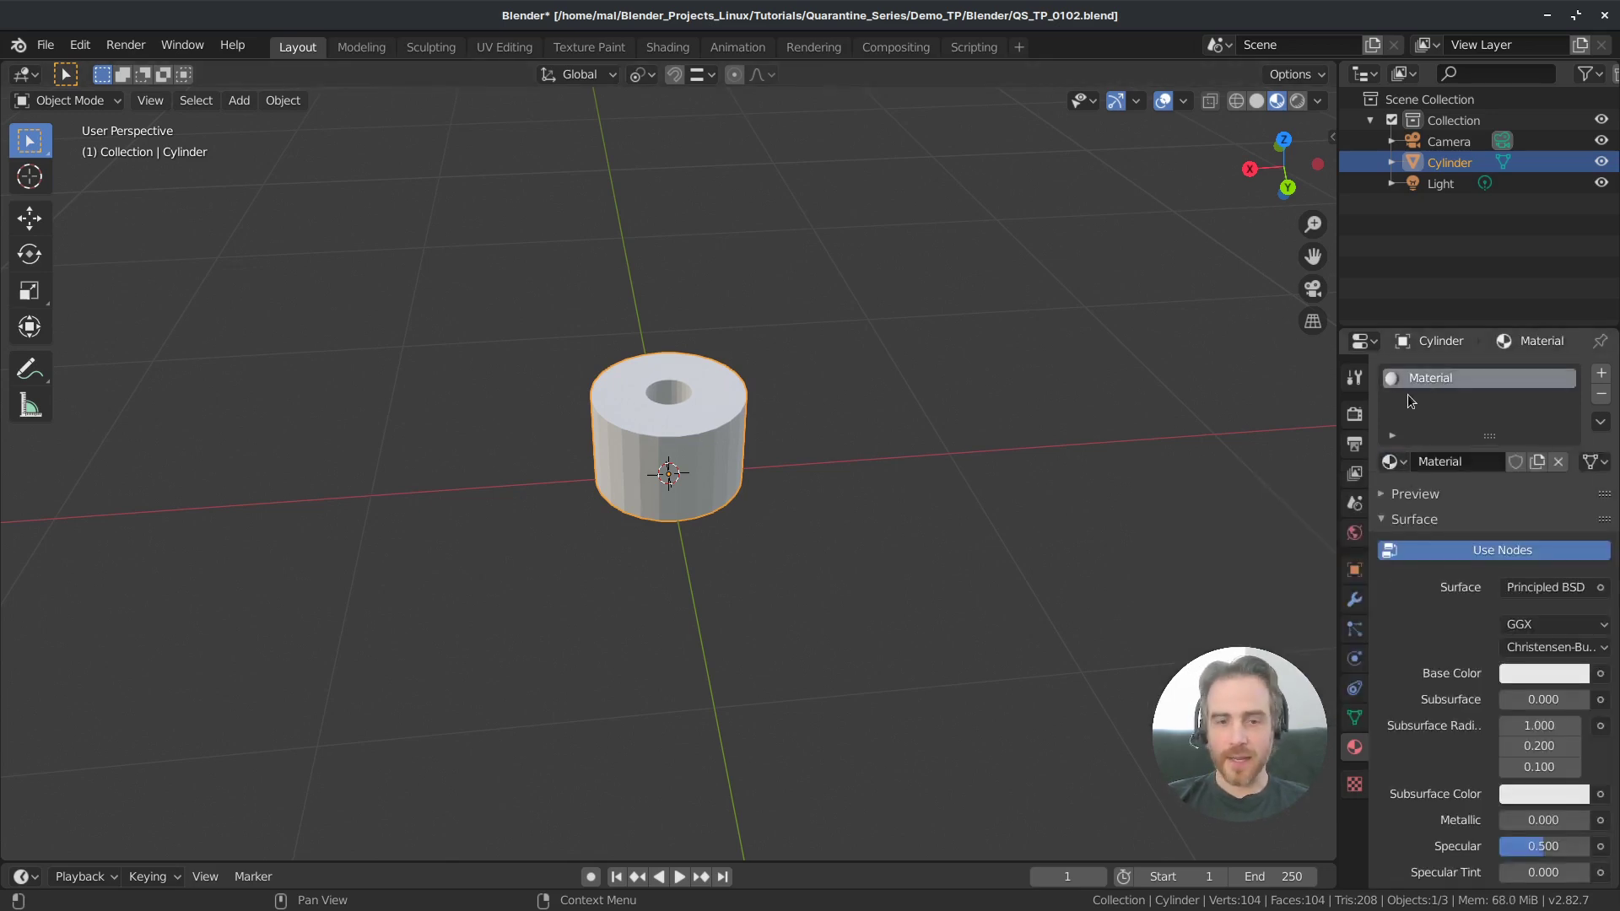
Step: Rename the cylinder's material to Mat_TP_01
{"action": "double_click", "coordinate": [1449, 462]}
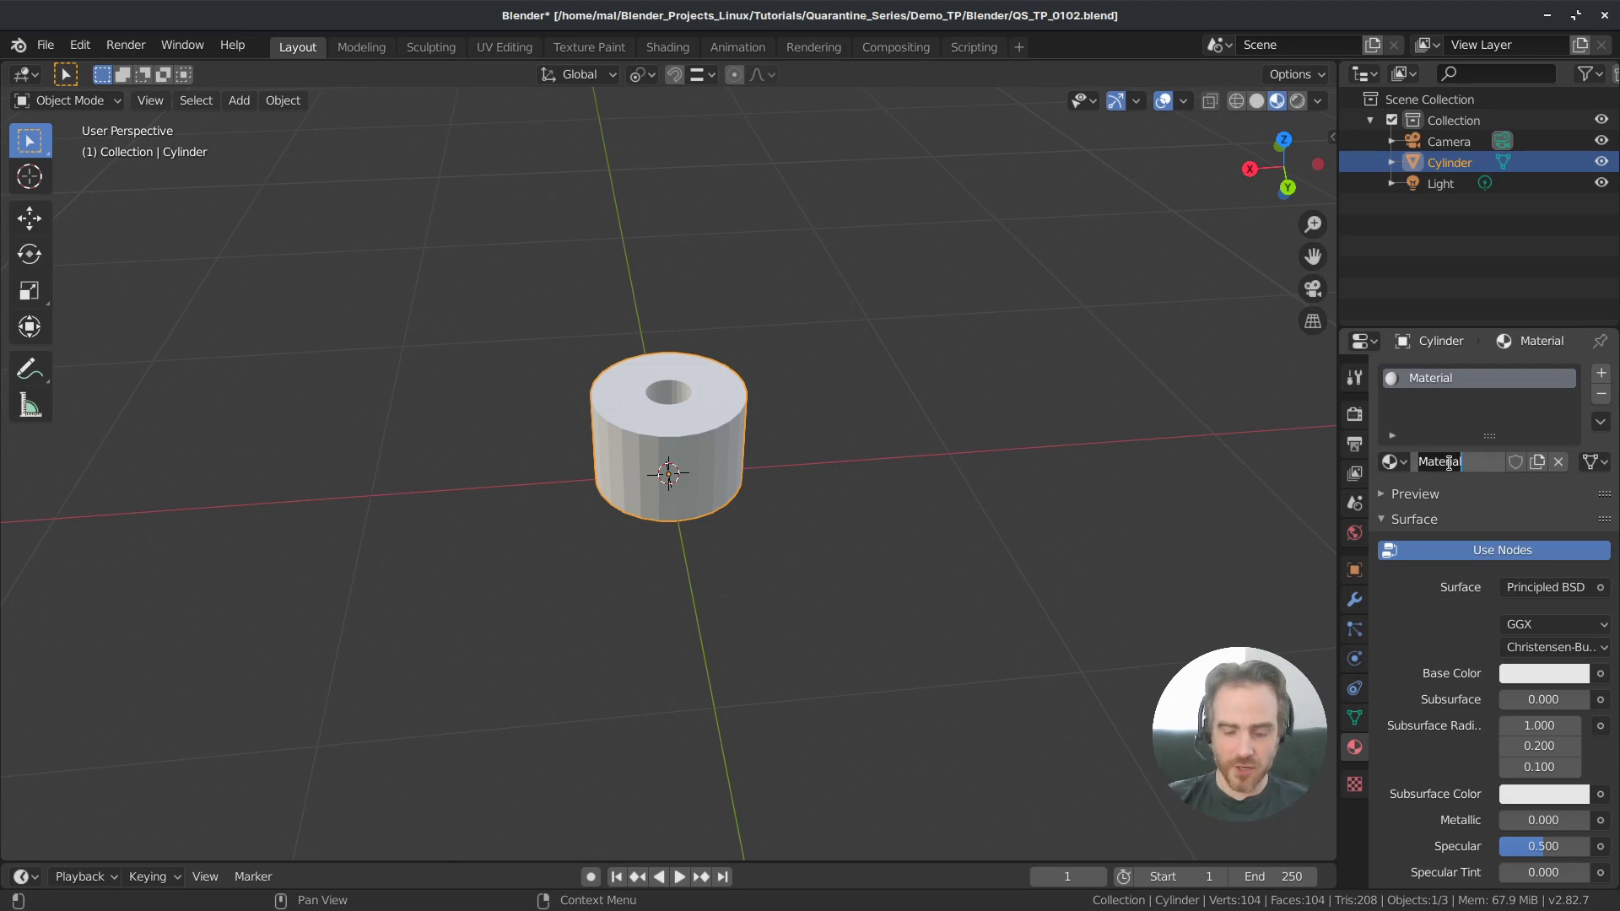
{"action": "type", "text": "Mat_TP"}
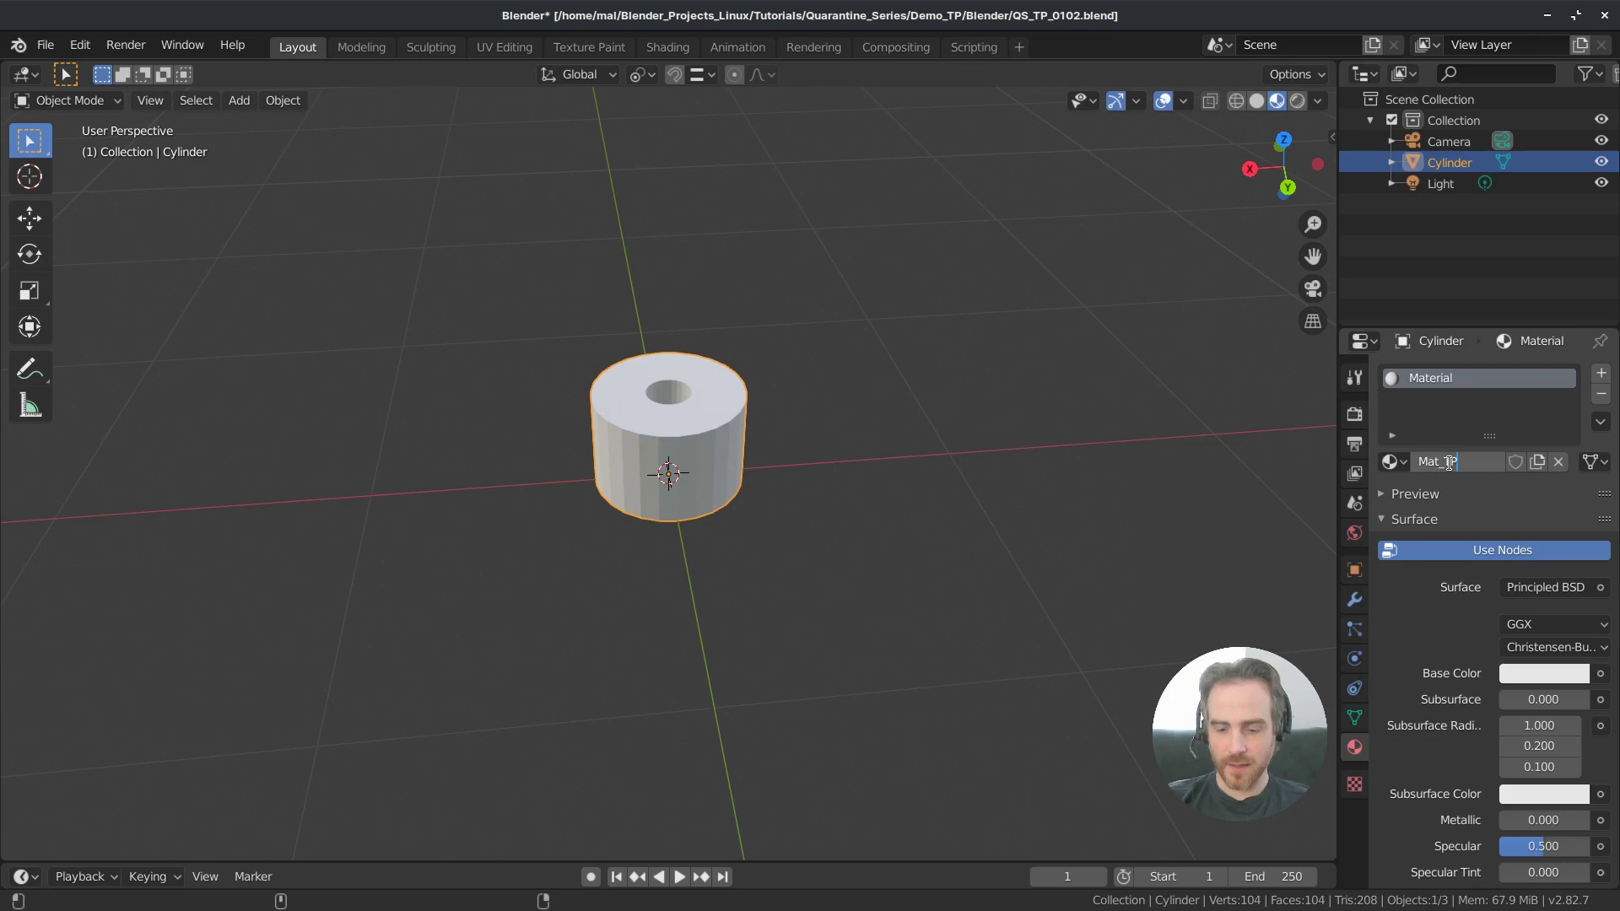
{"action": "type", "text": "_01"}
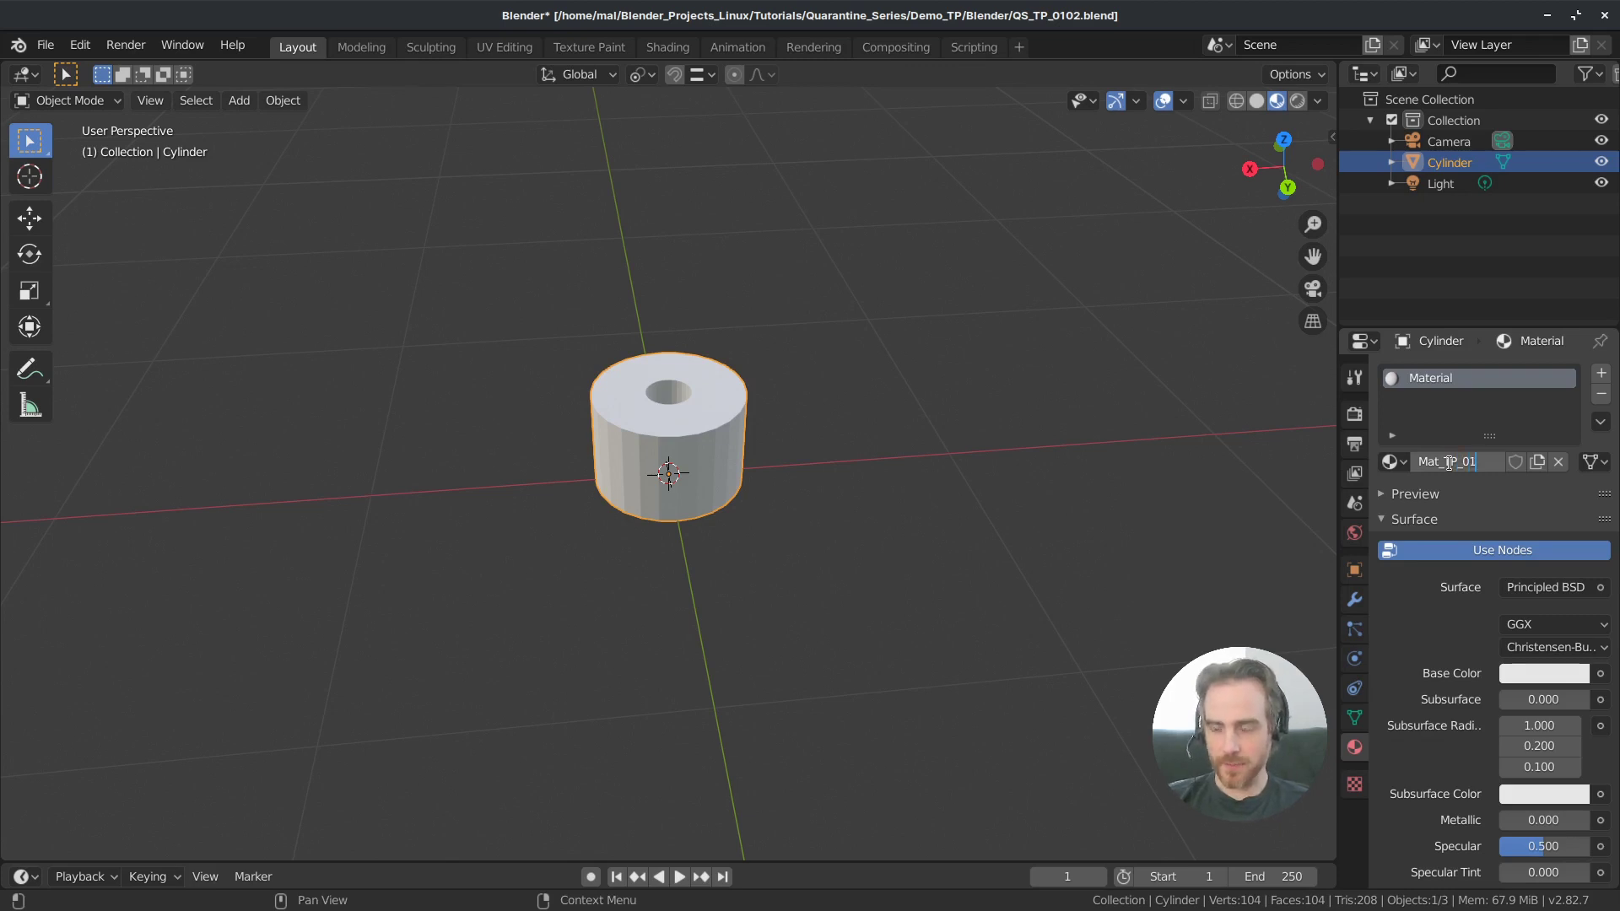
{"action": "key", "text": "Return"}
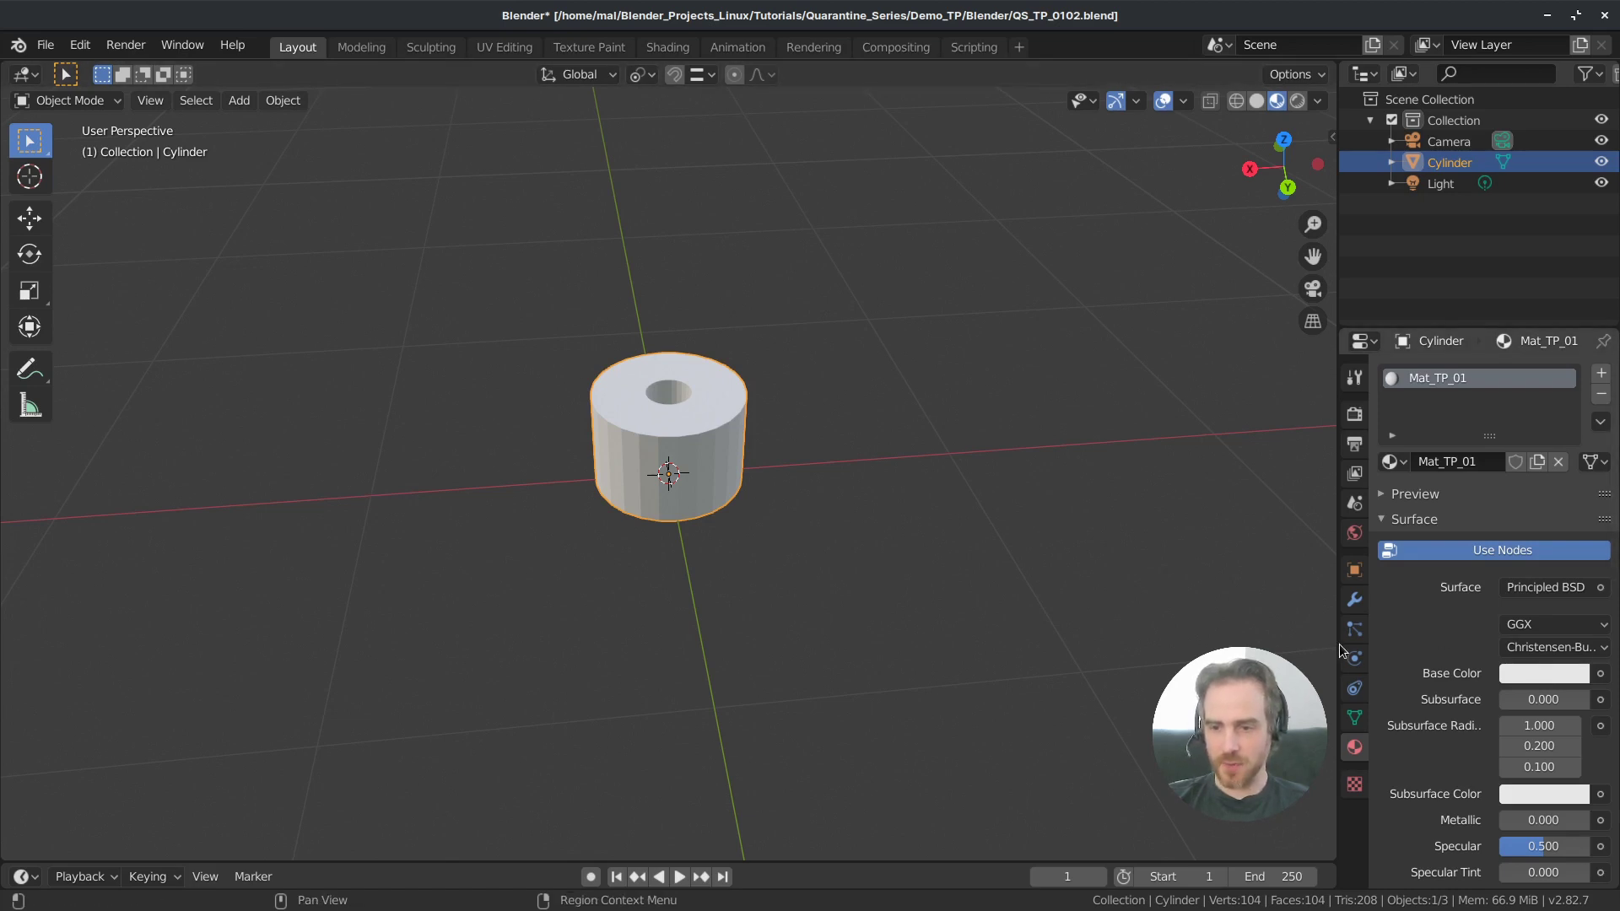
Step: Link an Image Texture to the material's Base Color and load Colors_02.png from the Materials folder into it
{"action": "left_click_drag", "start_coordinate": [1335, 650], "coordinate": [1258, 632]}
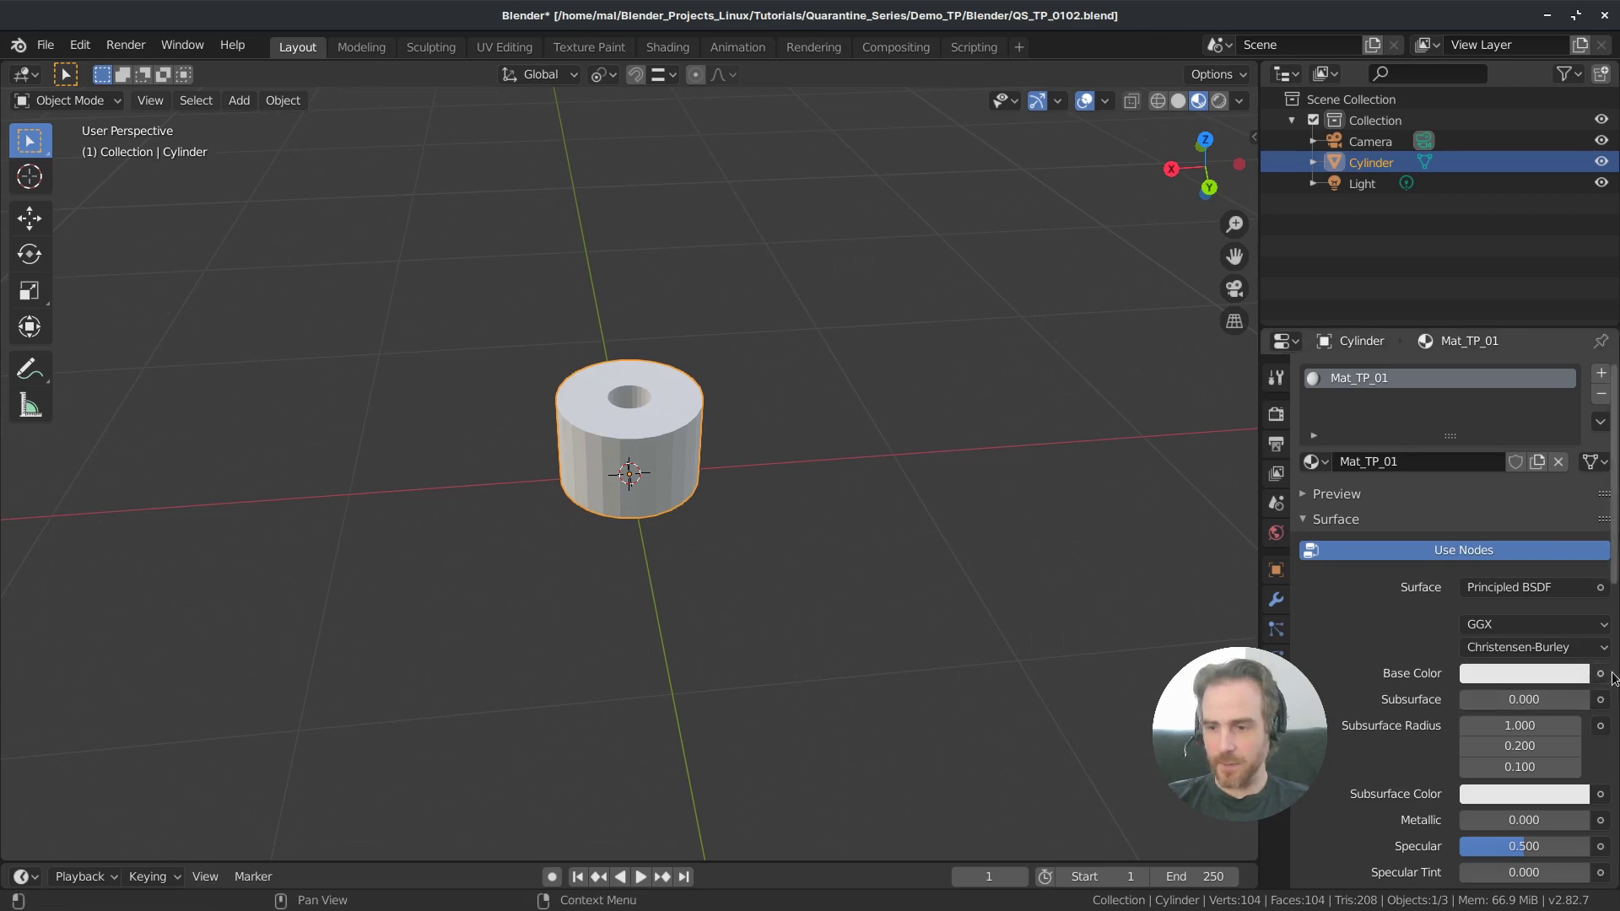
{"action": "left_click", "coordinate": [1602, 675]}
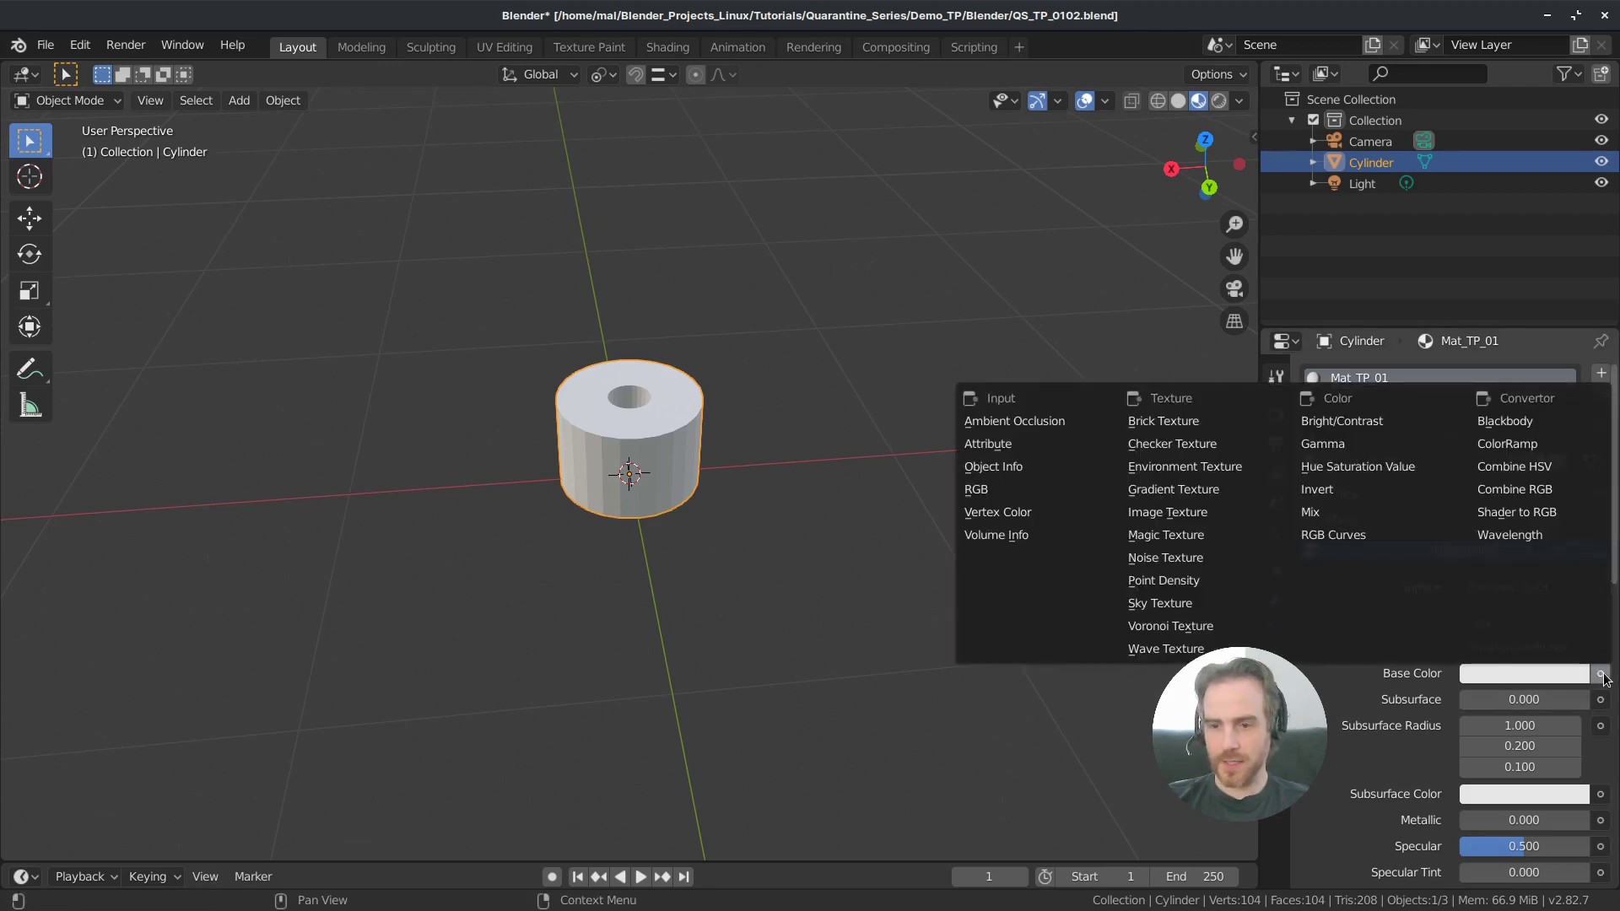
{"action": "left_click", "coordinate": [1160, 512]}
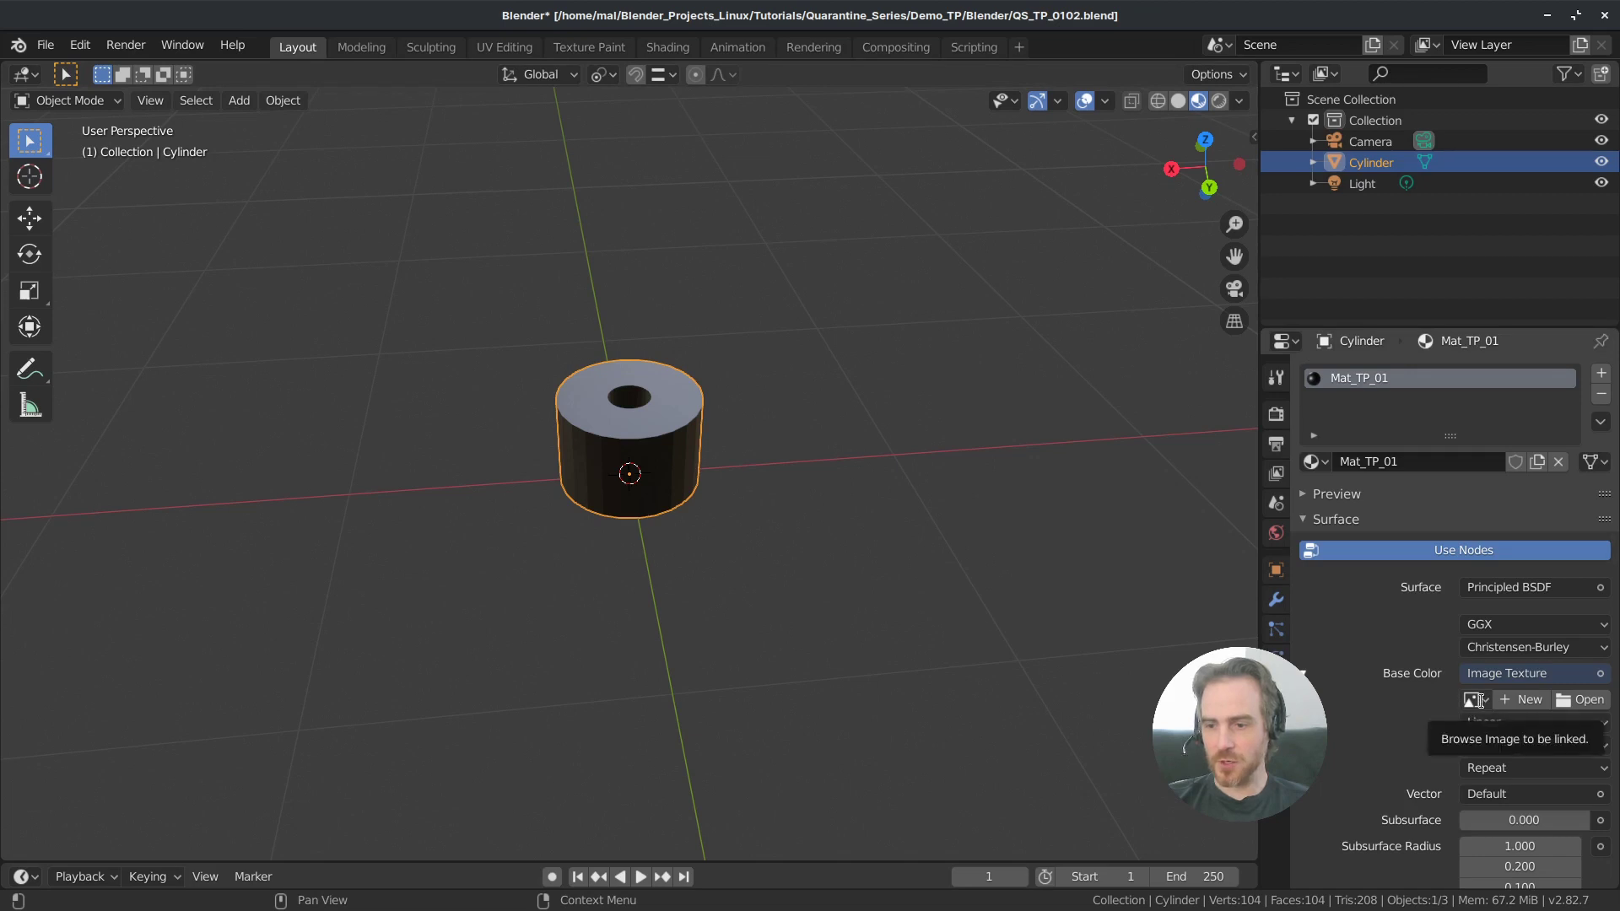
{"action": "left_click", "coordinate": [1473, 700]}
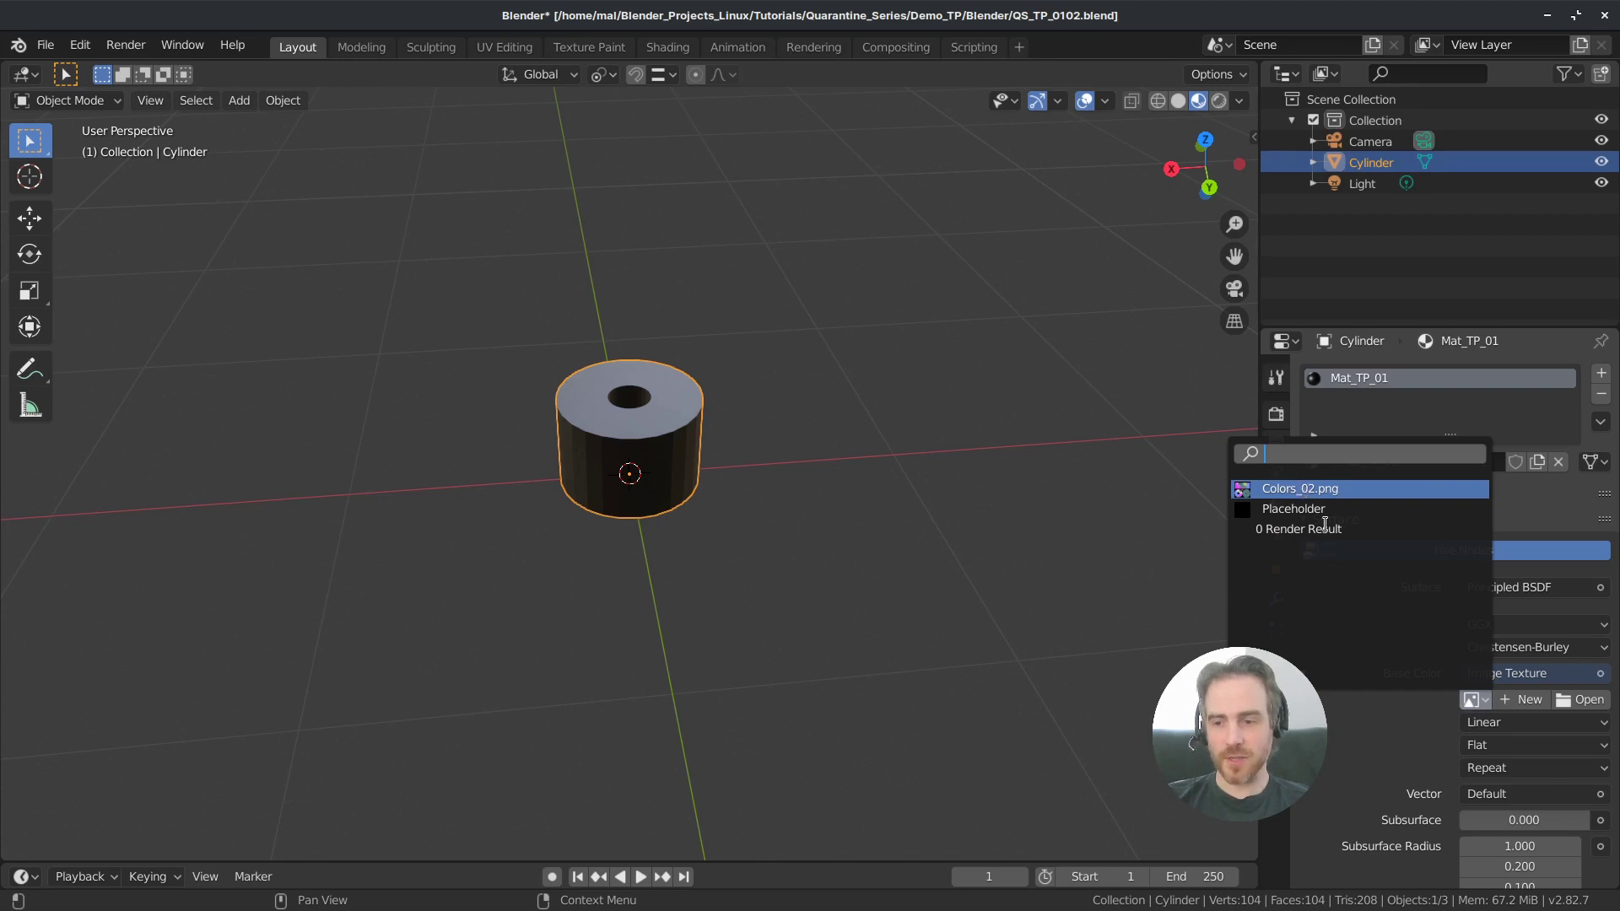
{"action": "left_click", "coordinate": [1583, 702]}
{"action": "double_click", "coordinate": [792, 325]}
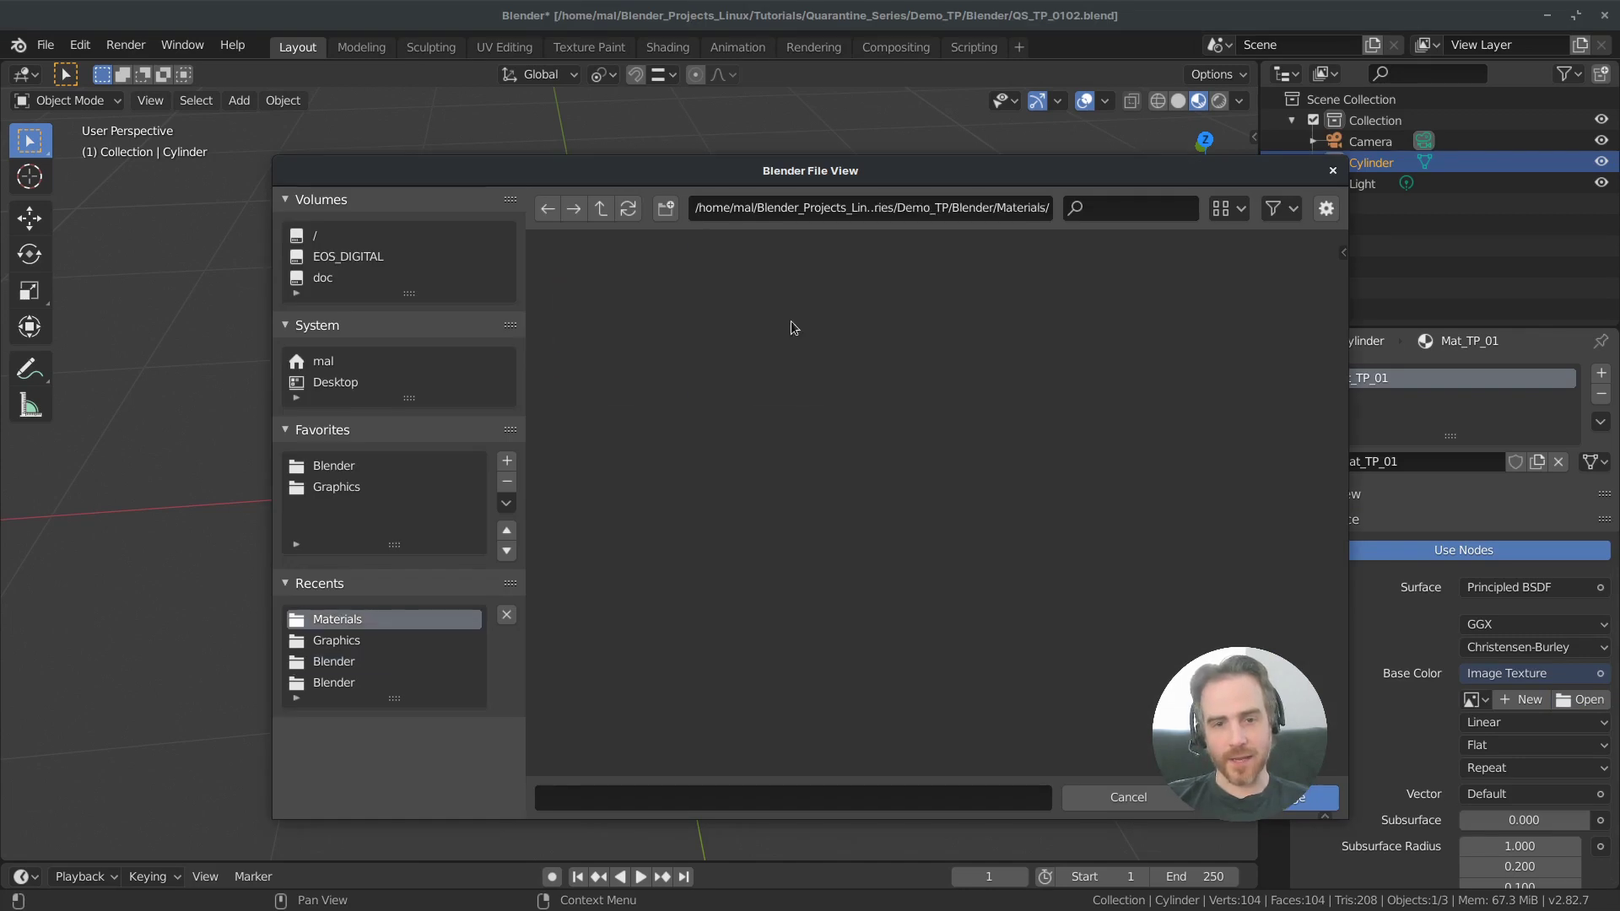
{"action": "double_click", "coordinate": [774, 332]}
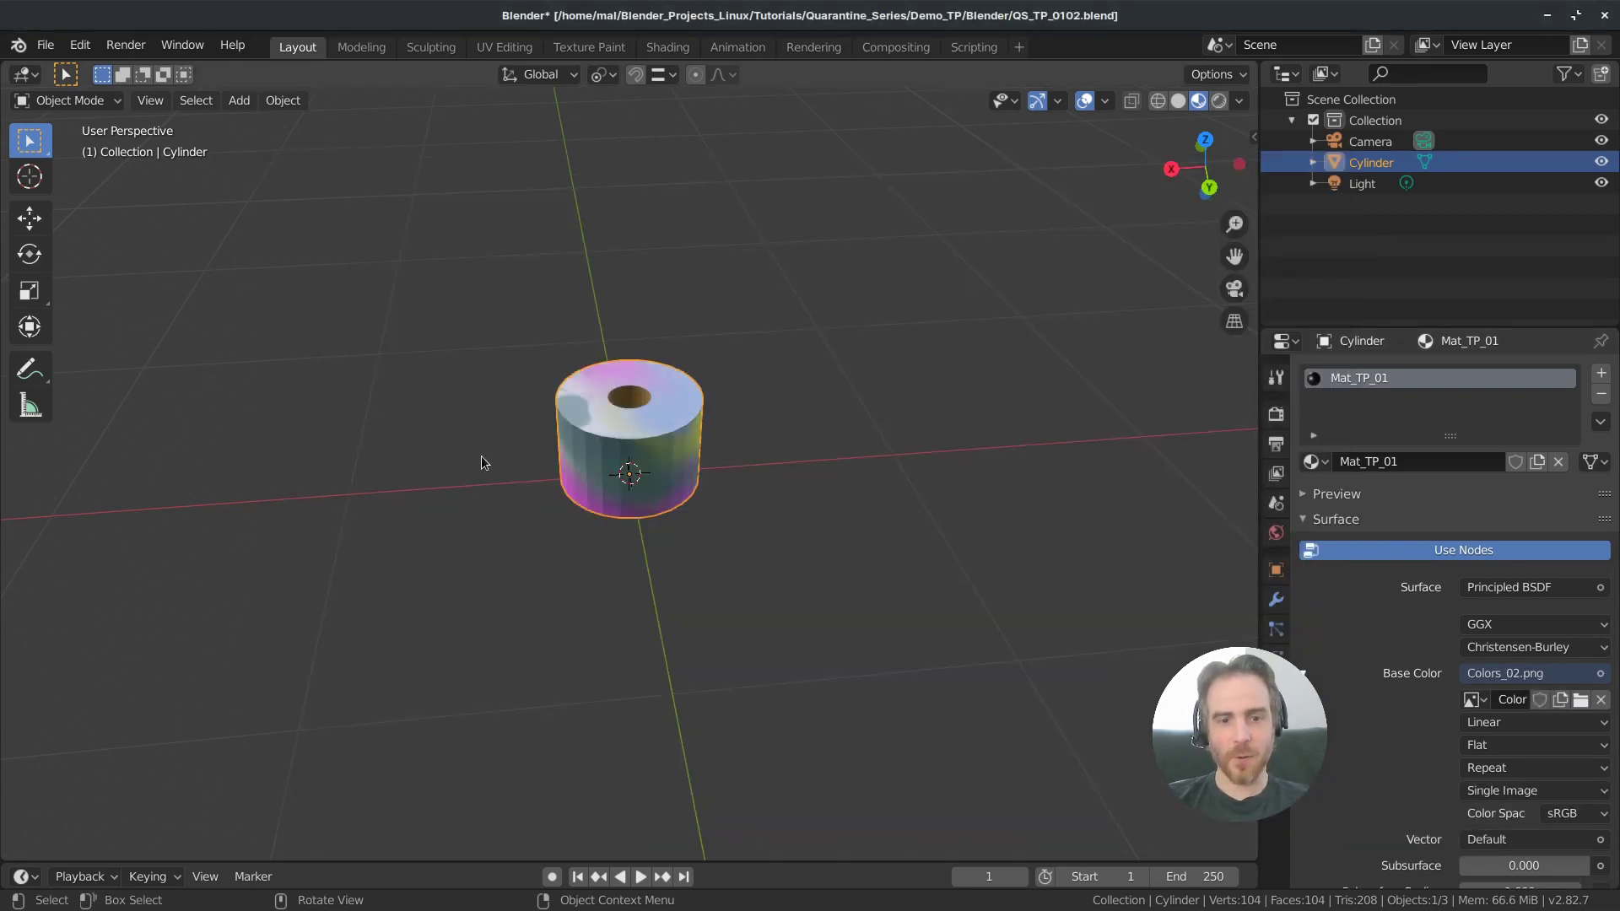
{"action": "middle_click_drag", "start_coordinate": [635, 500], "coordinate": [992, 166]}
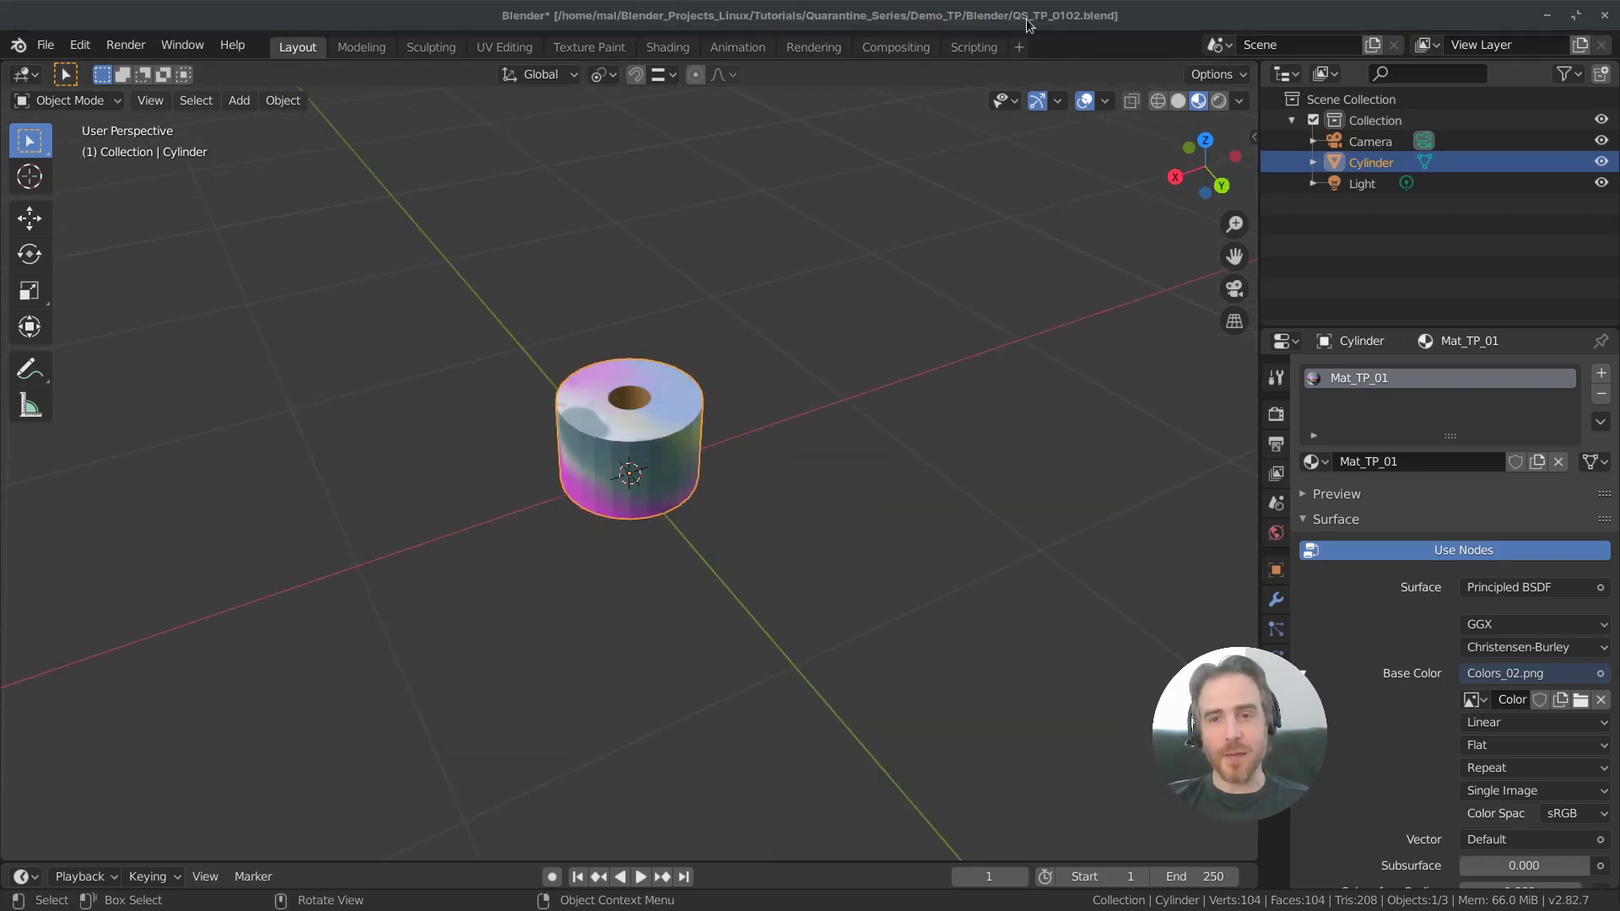
Step: Save the project as a new file in the Blender folder with its version number incremented by one
{"action": "key", "text": "ctrl+shift+s"}
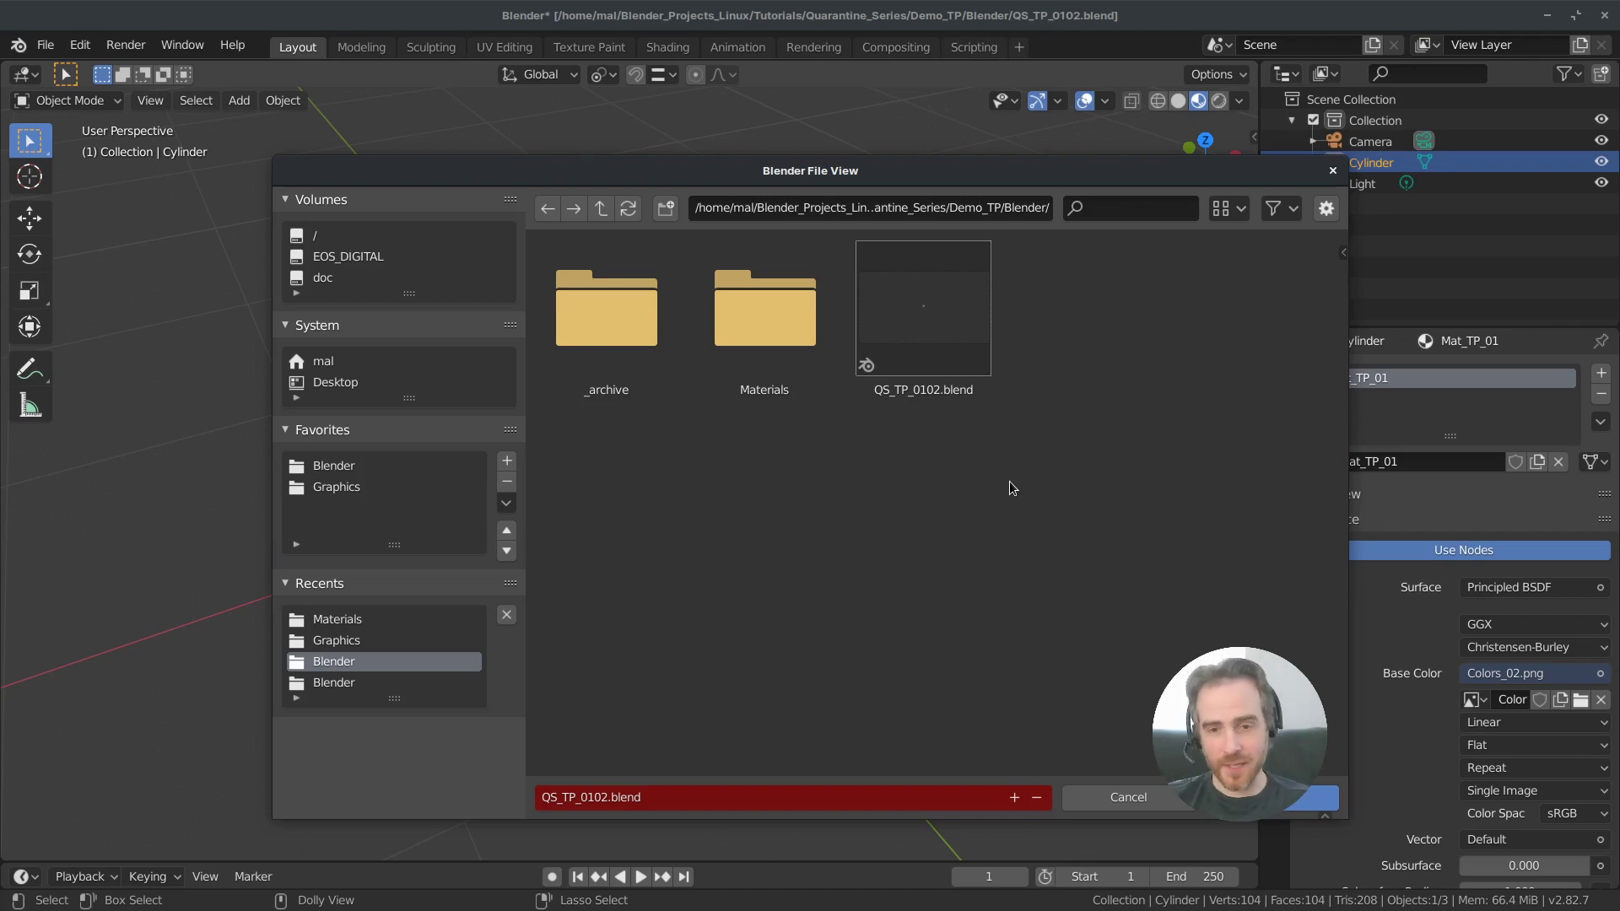
{"action": "key", "text": "KP_Add"}
{"action": "key", "text": "Return"}
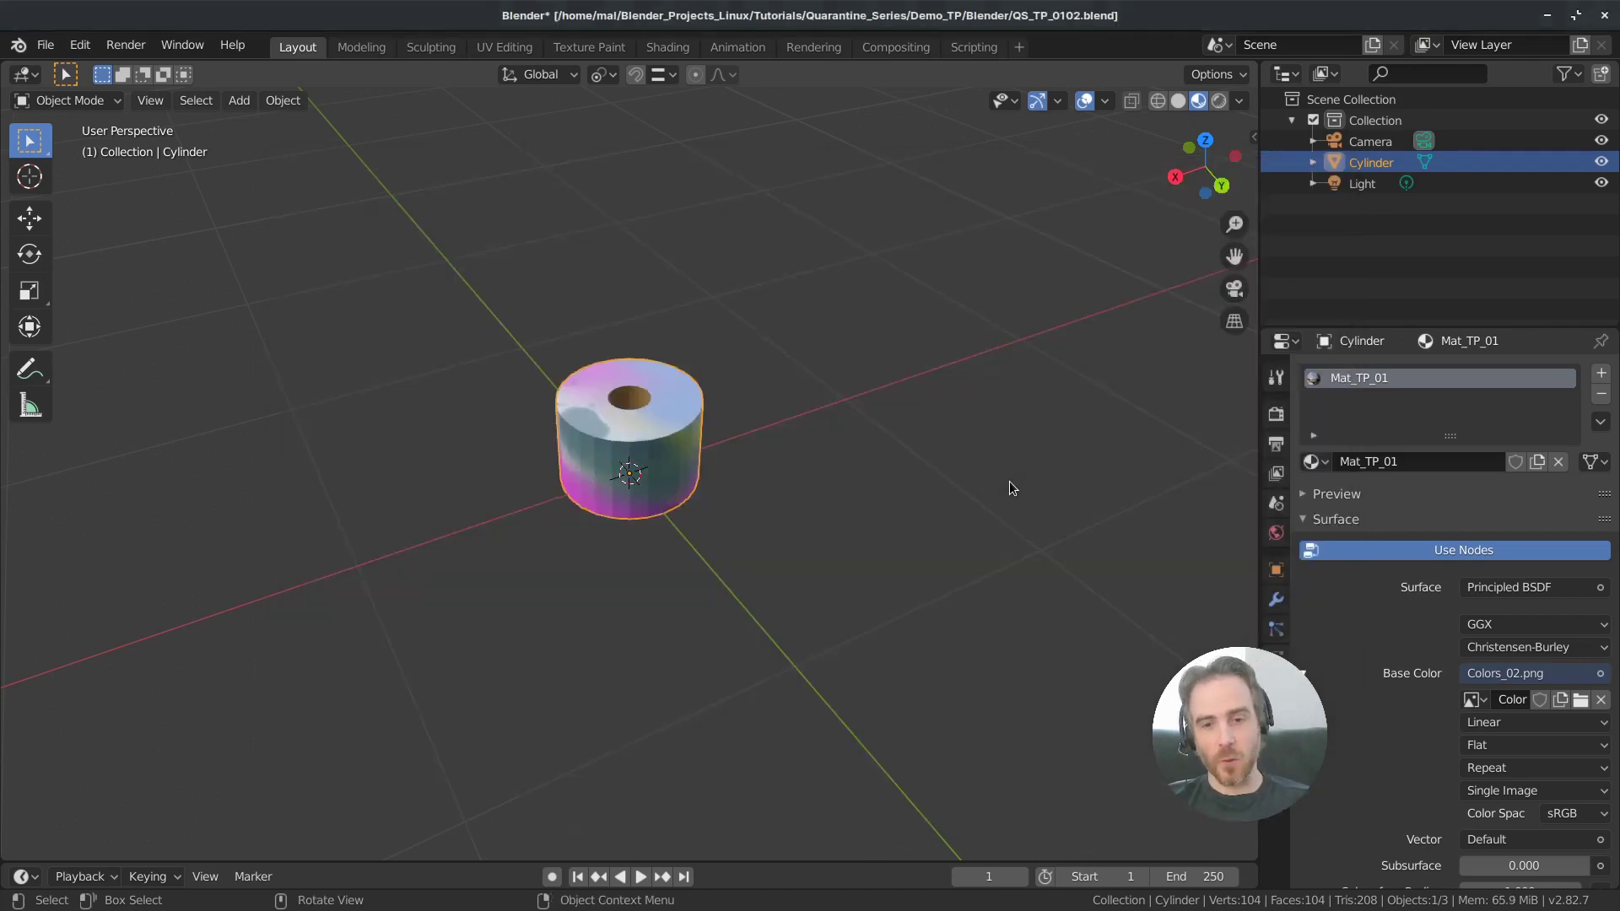